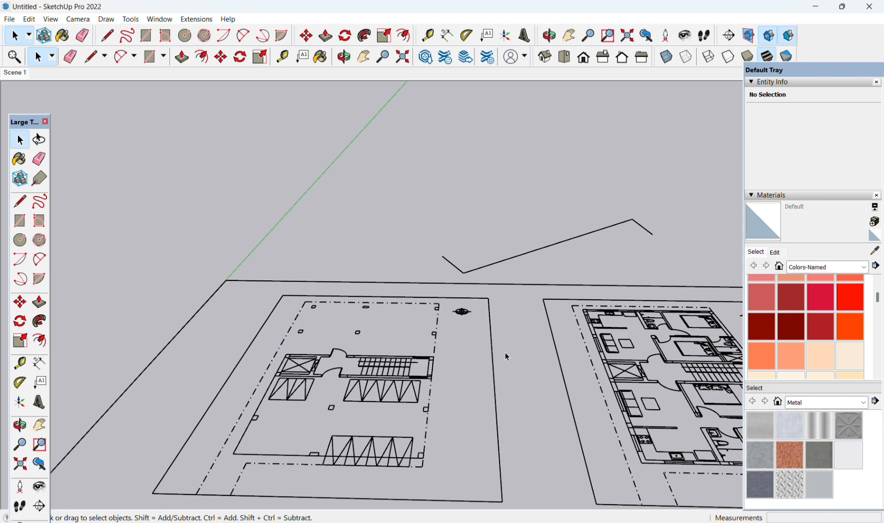
Examine the imported 2D floor plans, focusing on the apartment plan's wall, window and room layout
middle_drag(506, 356, 371, 405)
scroll(408, 412, up, 4)
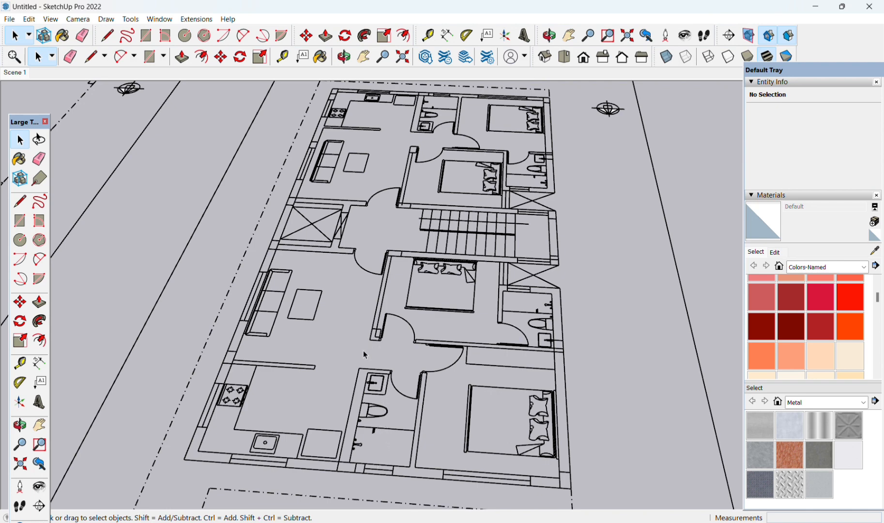
middle_drag(363, 350, 379, 361)
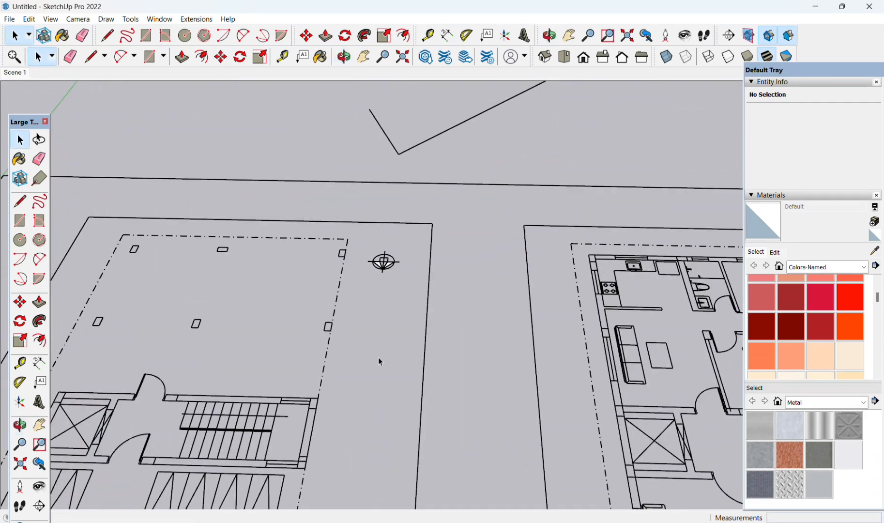
scroll(400, 360, down, 3)
middle_drag(460, 400, 387, 316)
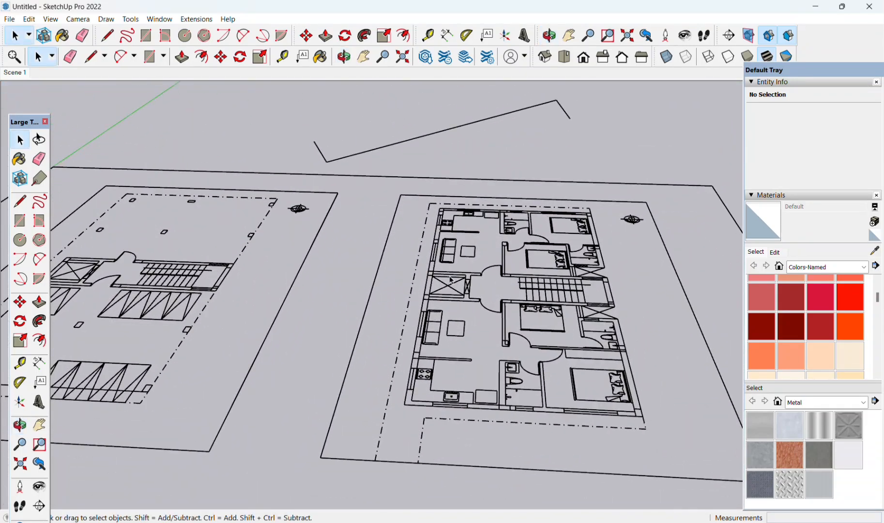
scroll(483, 341, up, 4)
shift+middle_drag(512, 378, 380, 300)
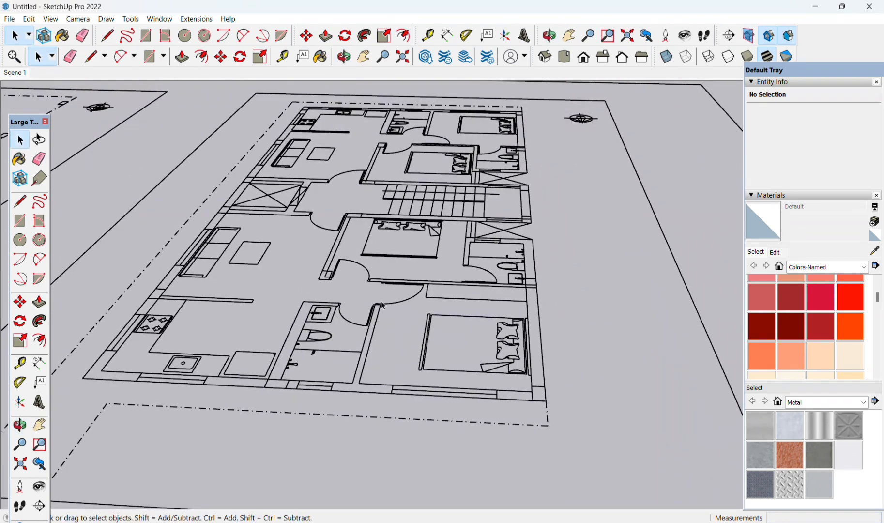
scroll(385, 392, up, 4)
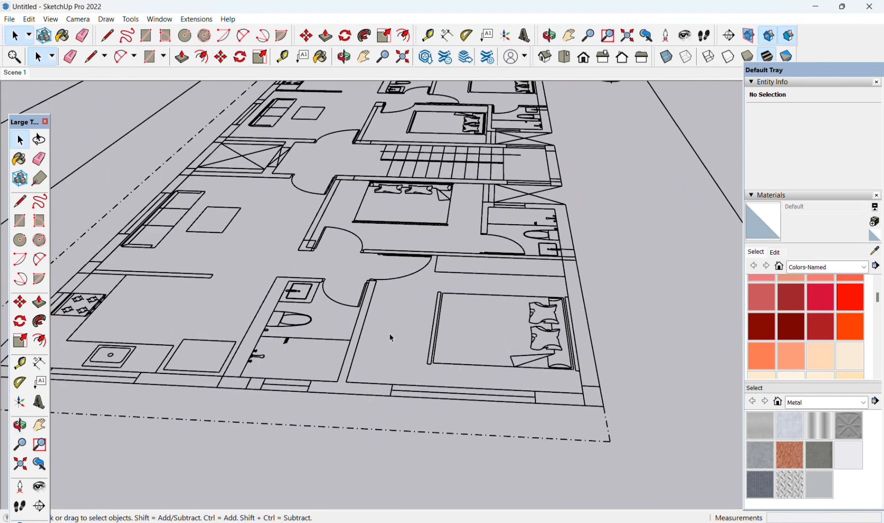
scroll(271, 350, down, 2)
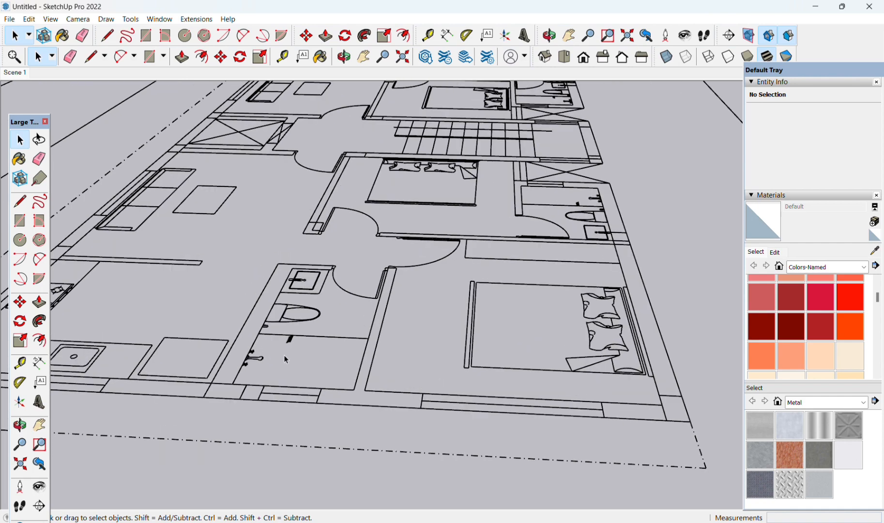
mouse_move(283, 354)
middle_down()
mouse_move(345, 367)
mouse_move(290, 337)
mouse_move(306, 364)
mouse_move(332, 316)
mouse_move(290, 355)
mouse_move(281, 348)
middle_up()
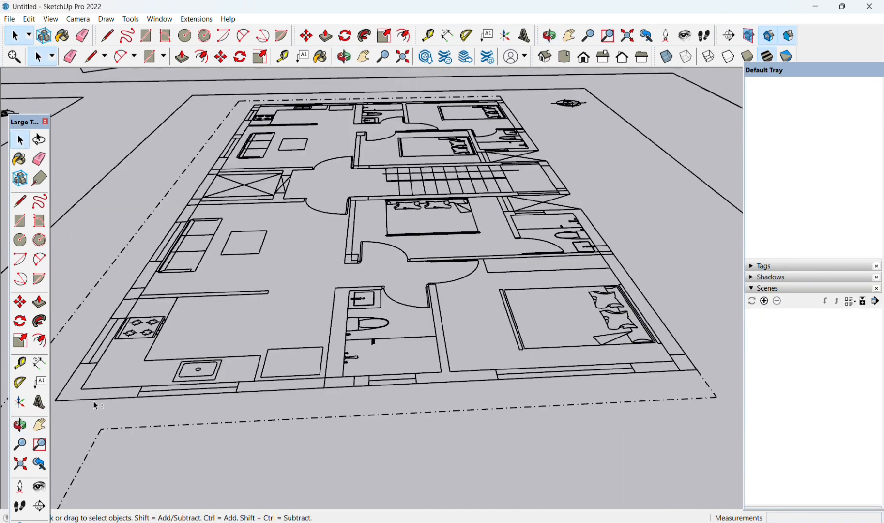
shift+middle_drag(93, 400, 196, 395)
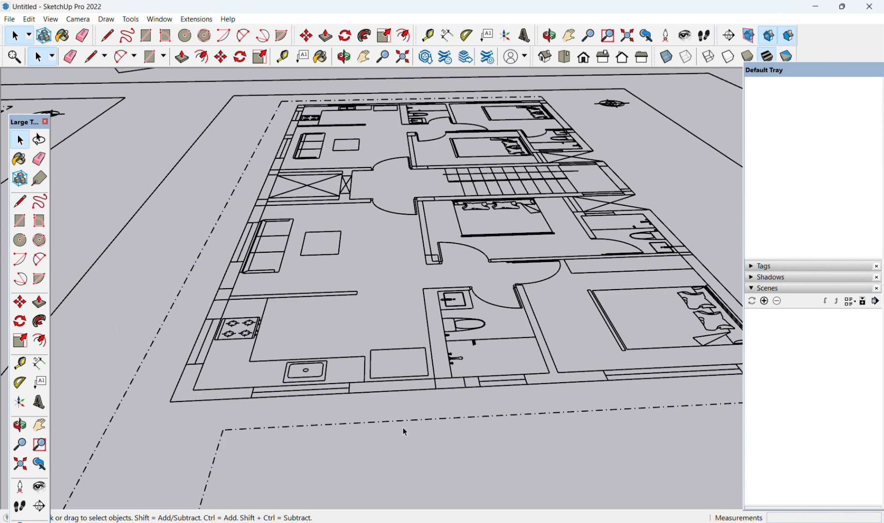
Draw a 9" by 2' rectangle over the outer wall segment between the stove-side window and the kitchen corner
key(r)
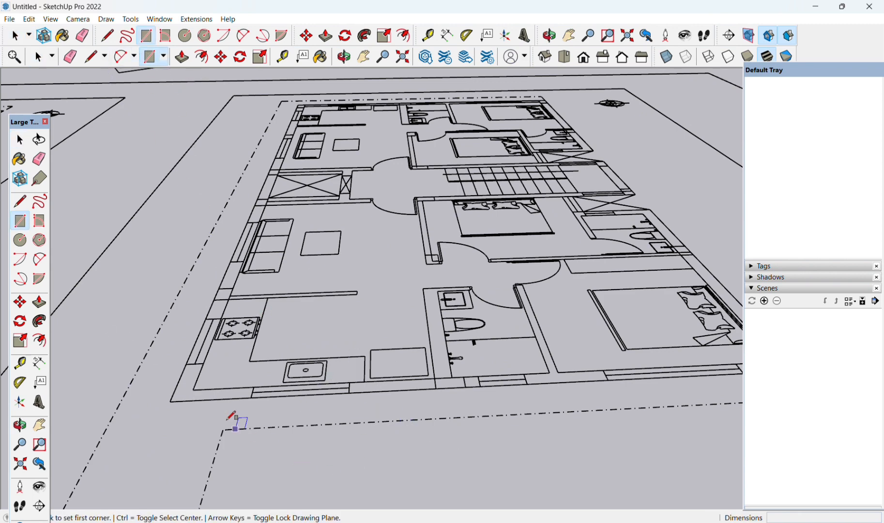
click(186, 363)
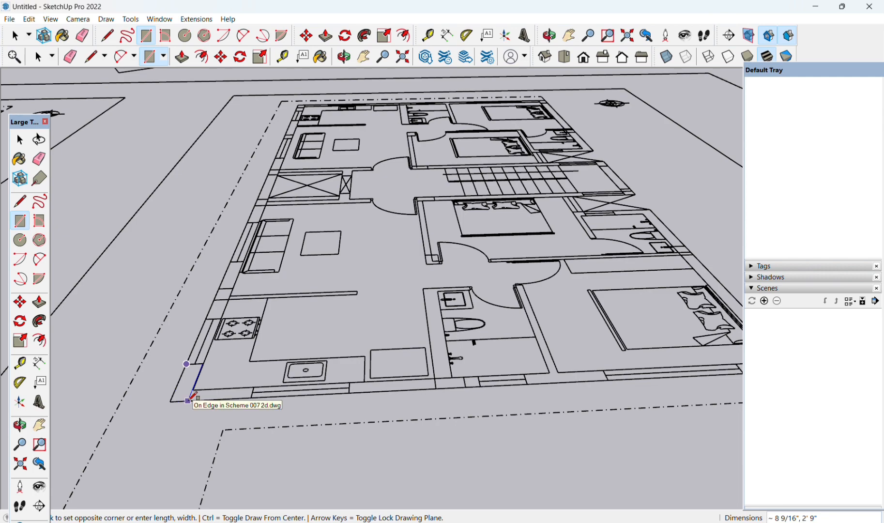
middle_drag(185, 395, 253, 316)
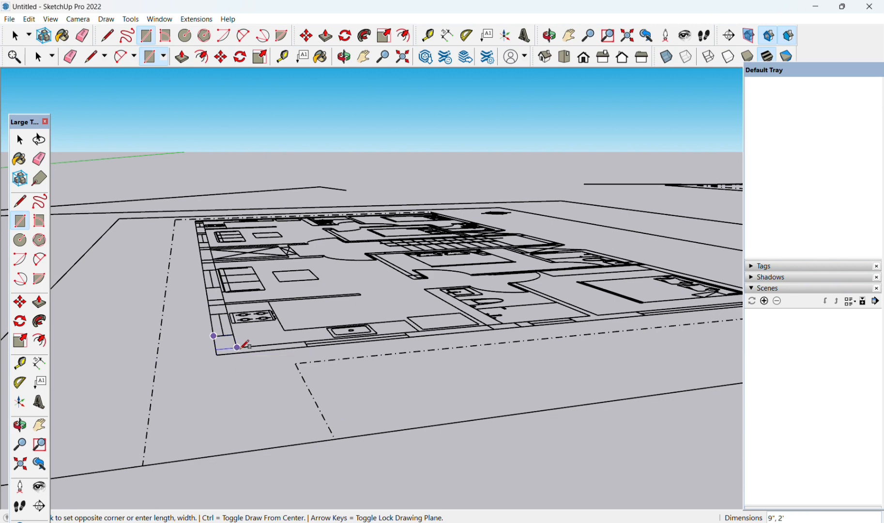
click(242, 348)
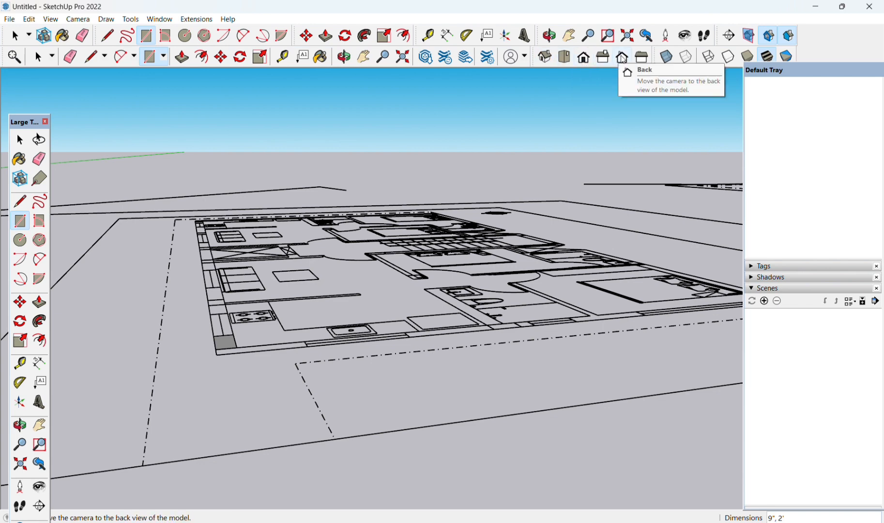
Switch to the top view and draw a 3' 3" by 9" rectangle over the wall from the kitchen corner to the sink window
click(570, 57)
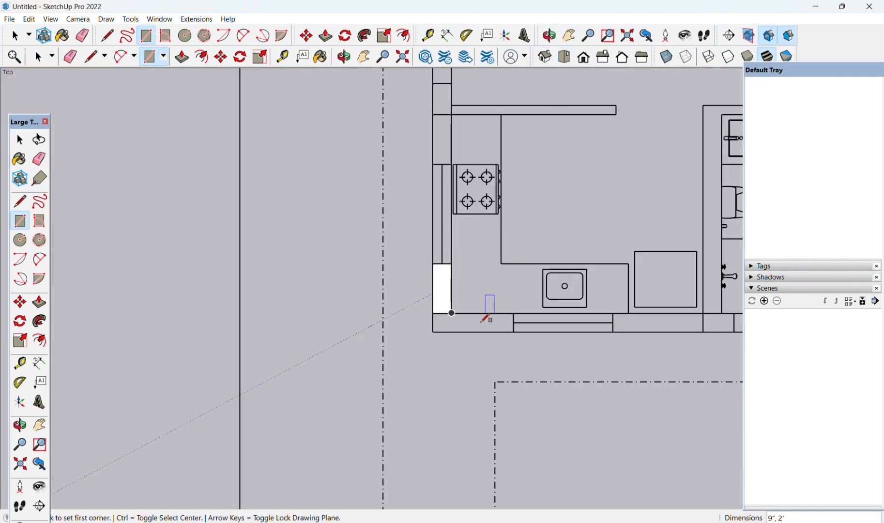
scroll(479, 356, down, 5)
shift+middle_drag(481, 358, 350, 397)
scroll(352, 428, down, 4)
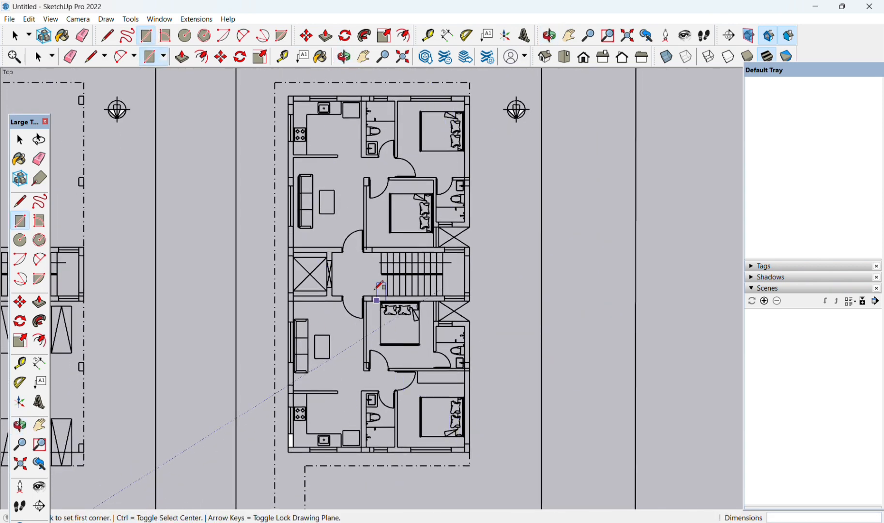
scroll(329, 324, up, 1)
scroll(289, 473, up, 3)
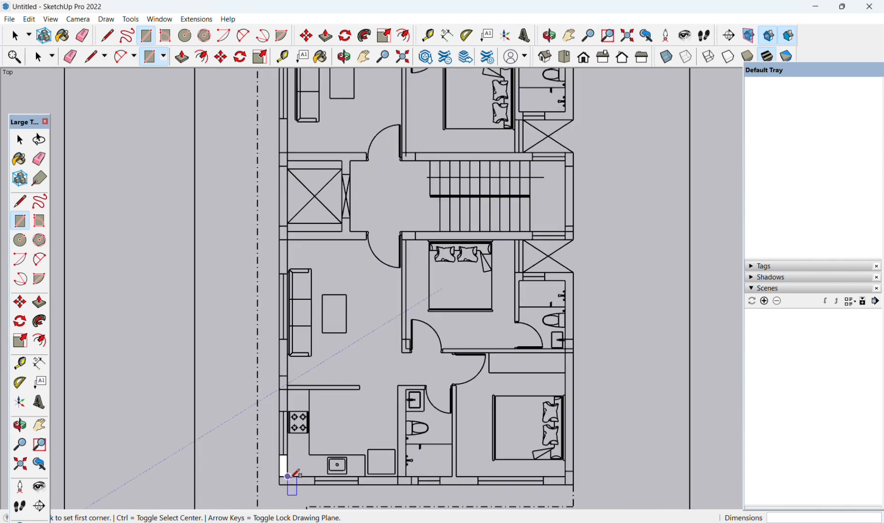
scroll(287, 476, up, 5)
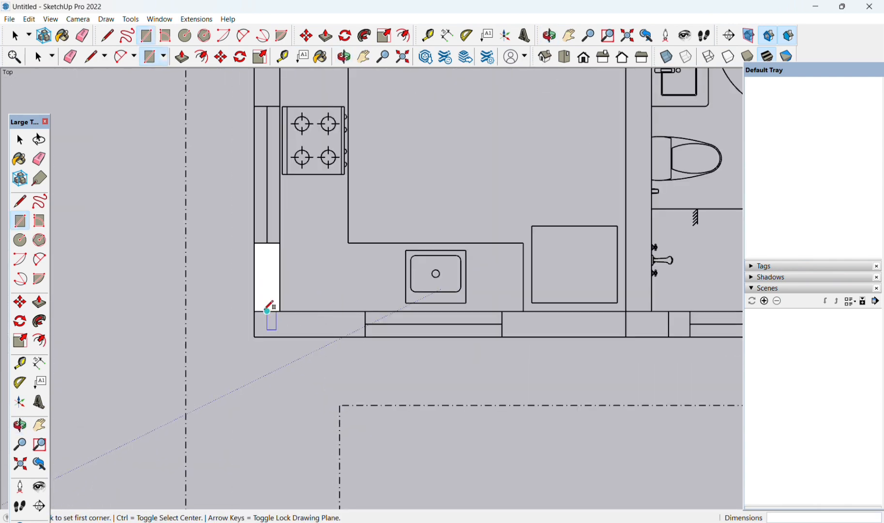
click(255, 310)
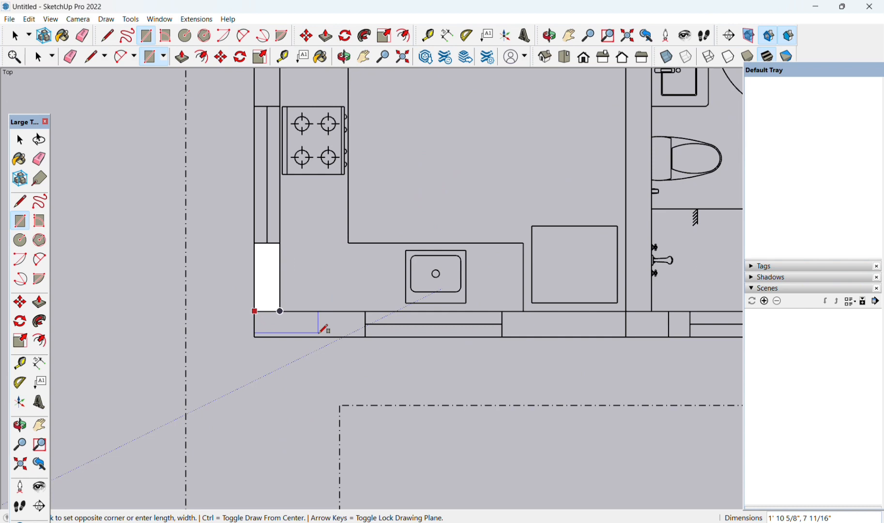
click(366, 337)
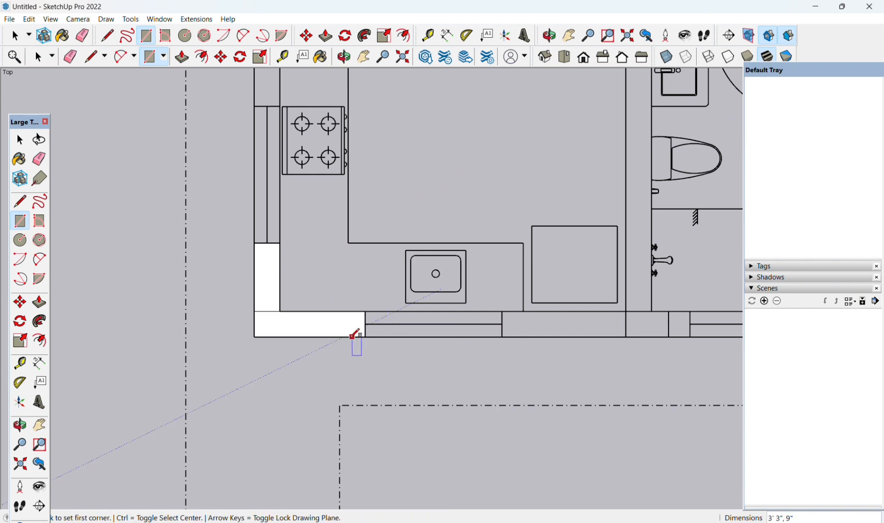
Draw a rectangle over the outer wall segment between the sink window and the bathroom wall
scroll(512, 334, up, 2)
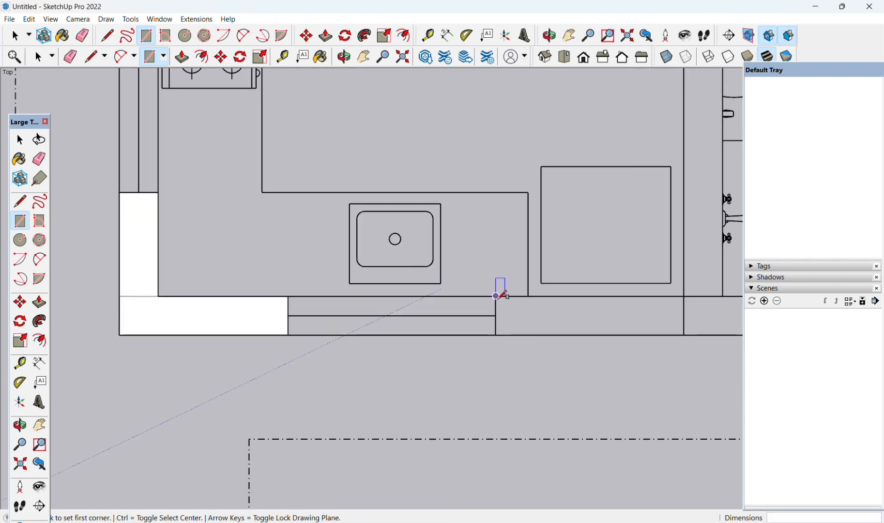
click(495, 296)
click(684, 334)
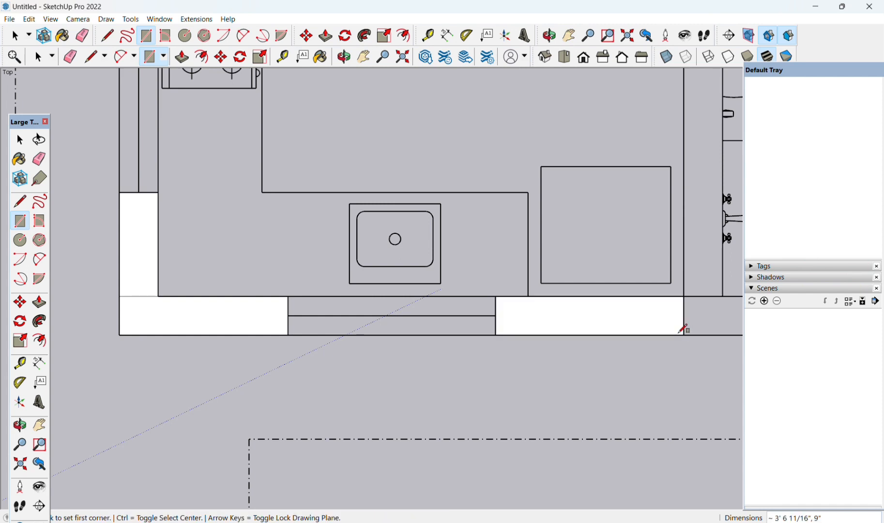
Erase the dividing edge between the two wall rectangles at the kitchen corner
scroll(399, 438, down, 3)
key(e)
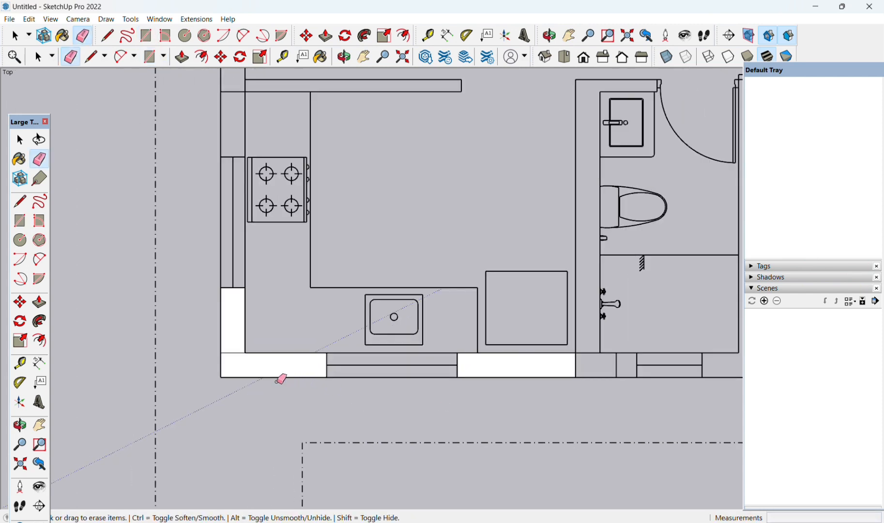
click(231, 353)
scroll(325, 392, down, 2)
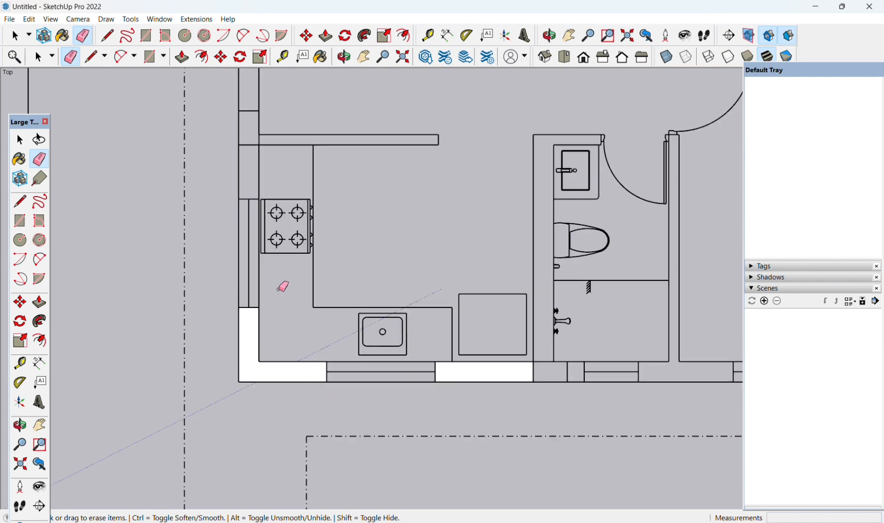
Draw 9" by 2' and 9" by 1' 3" rectangles over the two adjoining outer wall segments above the stove window
key(r)
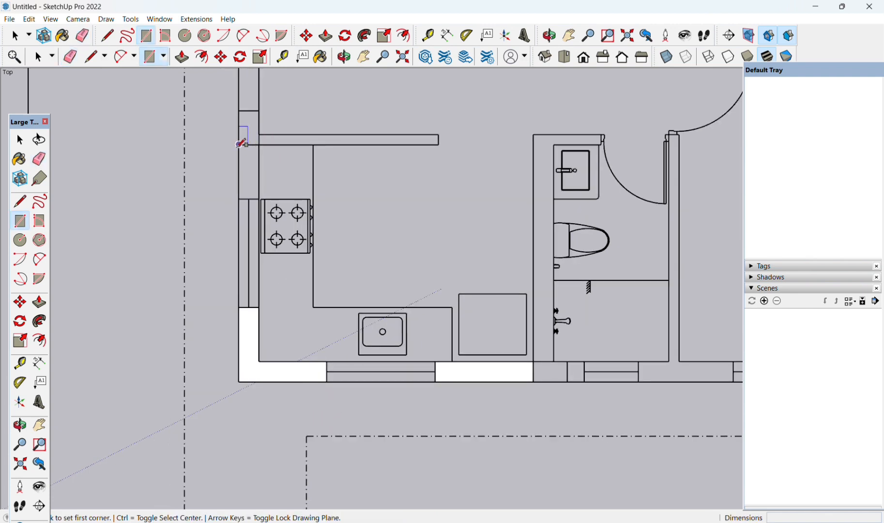
click(238, 144)
click(259, 198)
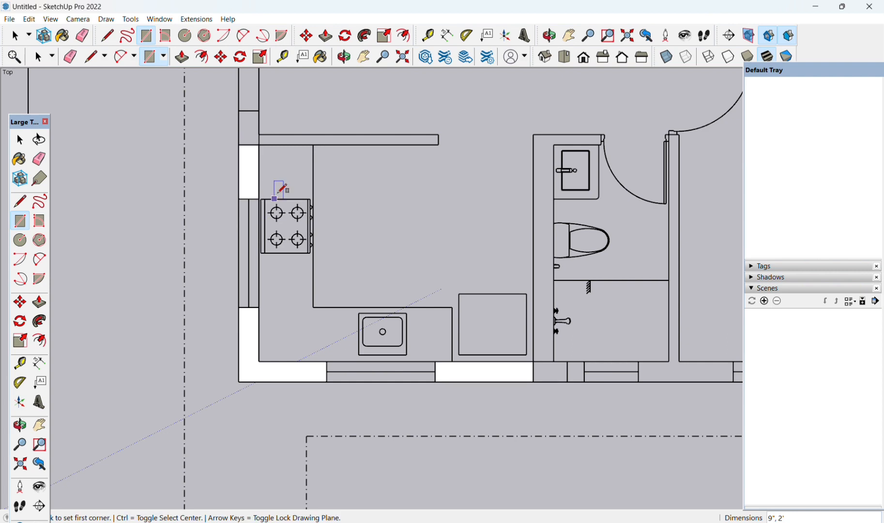
click(238, 111)
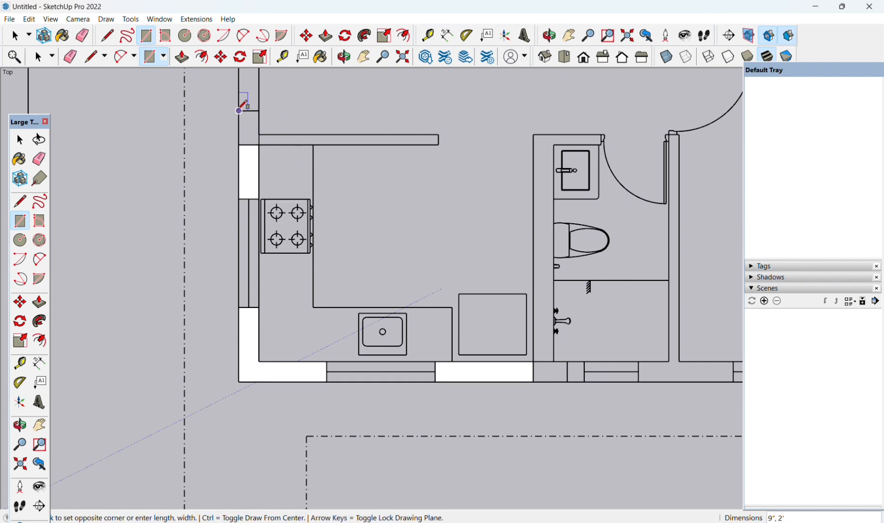
click(259, 144)
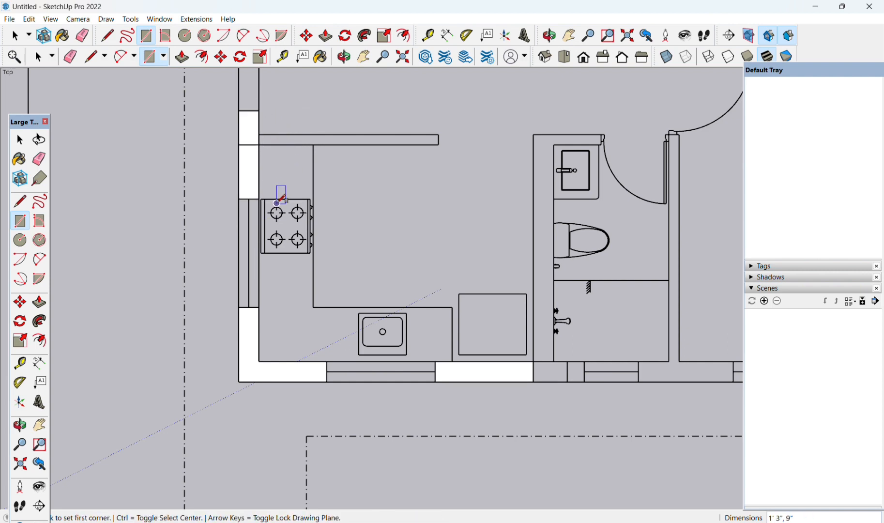
Try to erase the dividing edge between the two wall rectangles above the stove window
key(e)
drag(248, 139, 248, 157)
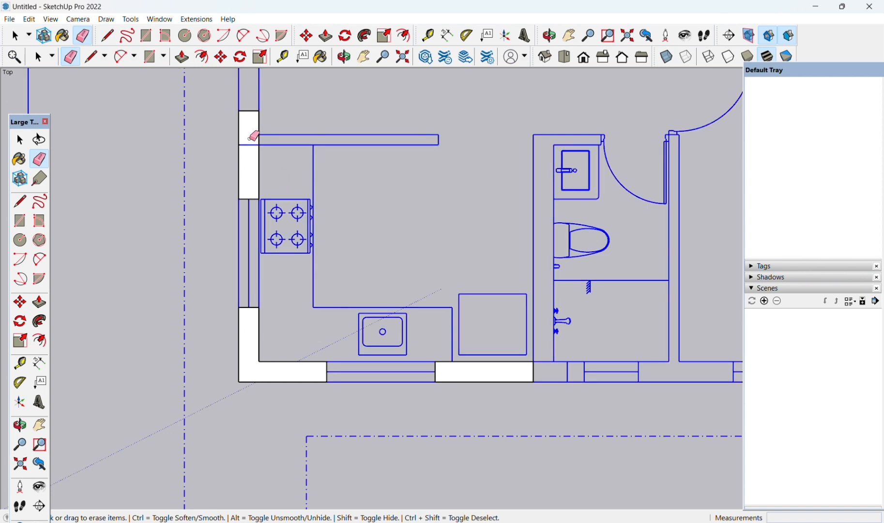
key(space)
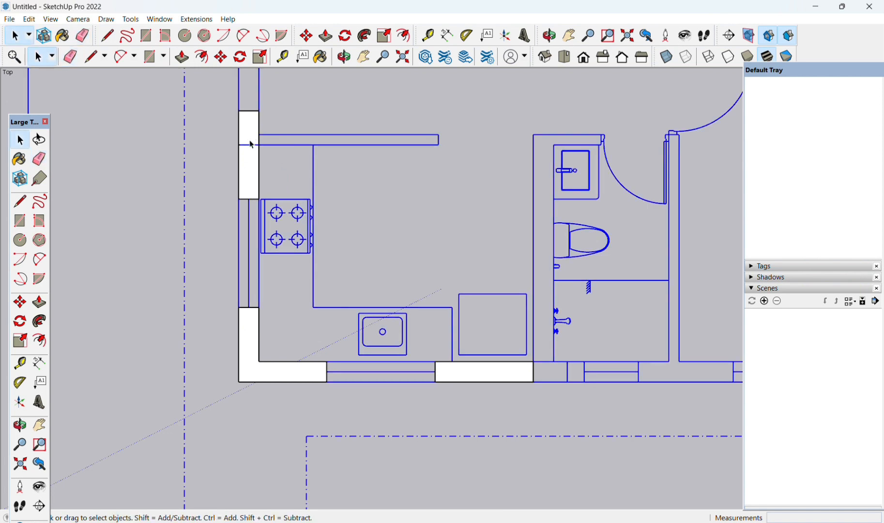
click(279, 164)
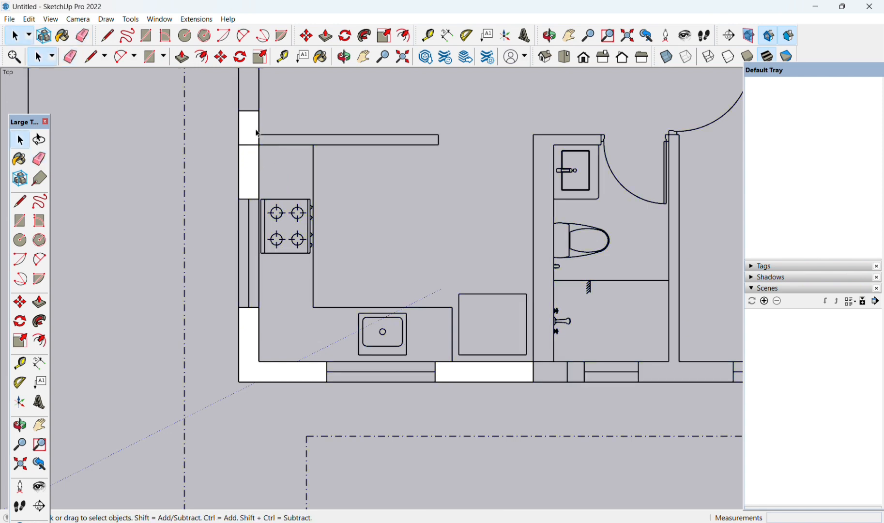
key(e)
key(space)
Draw a 6' 7 1/2" by 4 1/2" rectangle over the thin partition wall between the kitchen and living room
key(r)
click(259, 135)
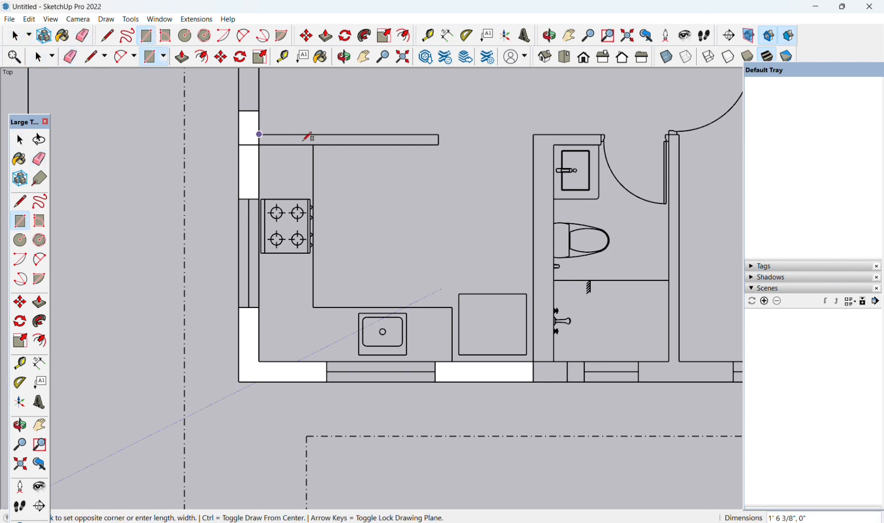
click(438, 145)
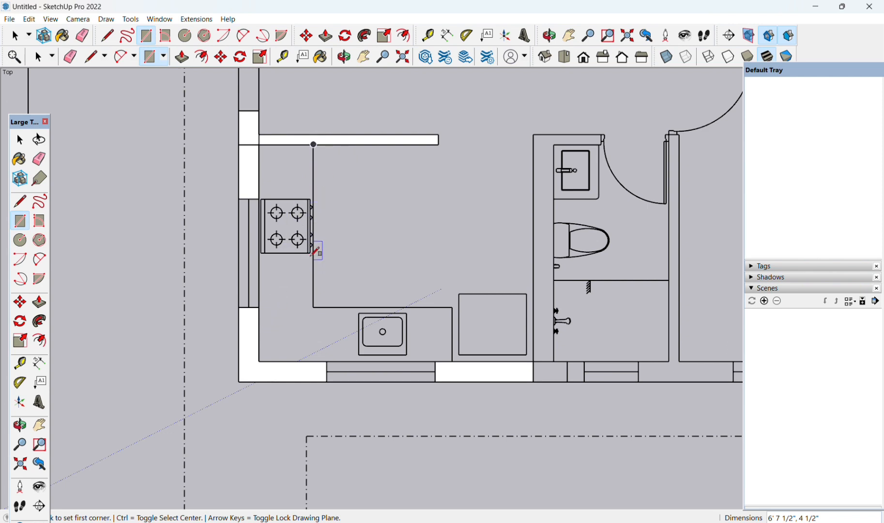
Draw a 3' 4 1/2" by 9" rectangle over the outer wall from the living room window down to the traced kitchen wall
scroll(404, 198, down, 1)
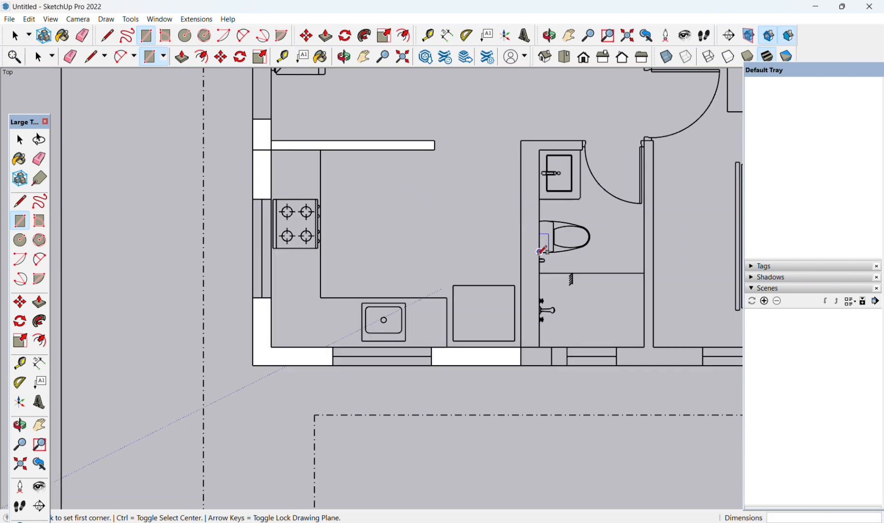
shift+middle_drag(542, 251, 324, 248)
scroll(418, 261, down, 1)
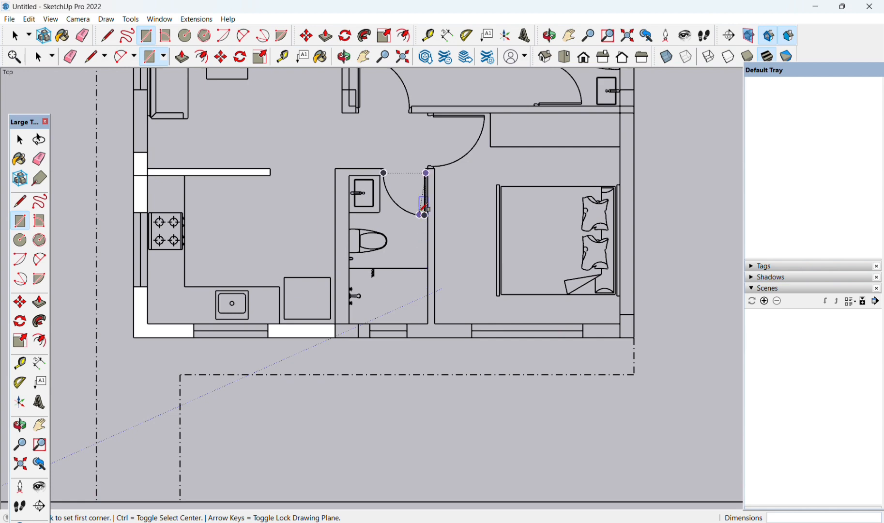
scroll(424, 210, down, 1)
shift+middle_drag(424, 211, 466, 340)
scroll(362, 327, up, 2)
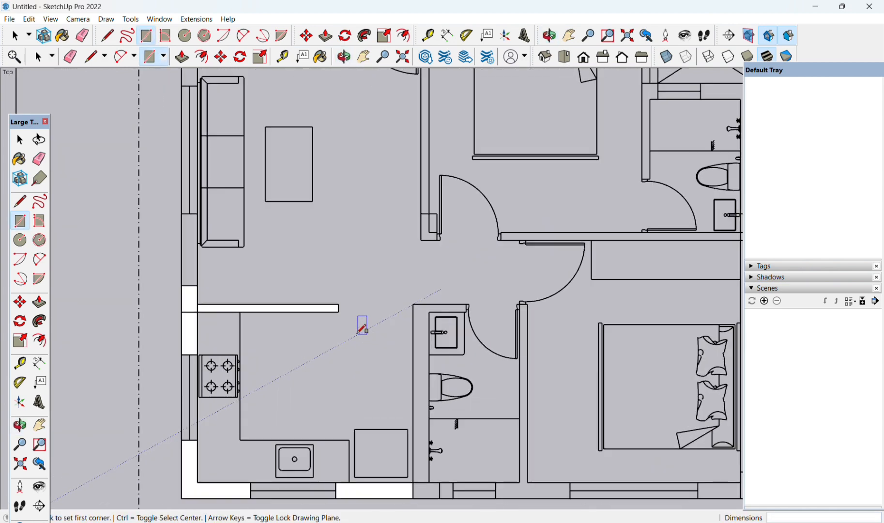
click(182, 213)
click(197, 285)
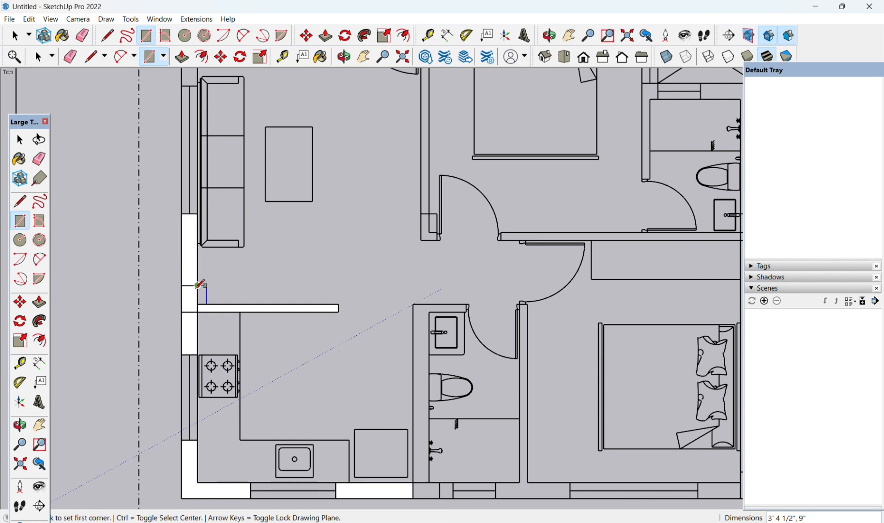
Draw a 9" by 3' 1 1/2" rectangle over the outer wall segment between the living room window and the shaft-side corner
scroll(228, 255, down, 1)
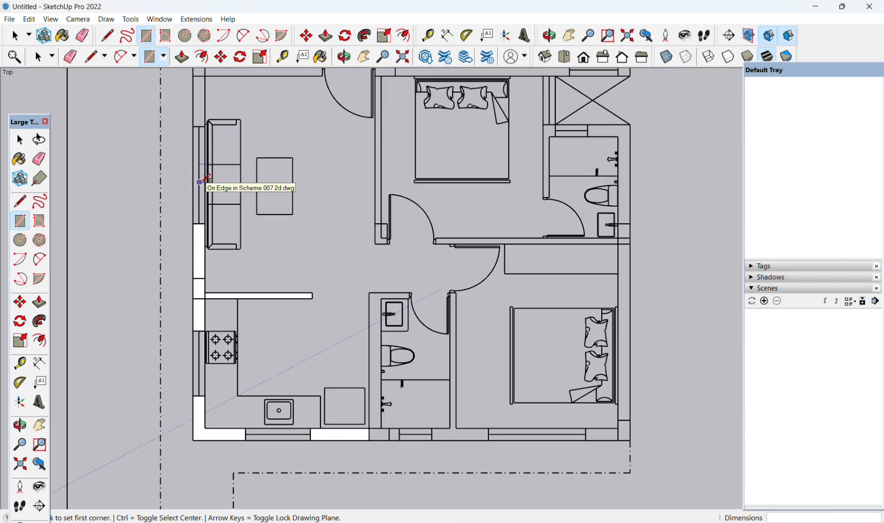
shift+middle_drag(199, 181, 198, 260)
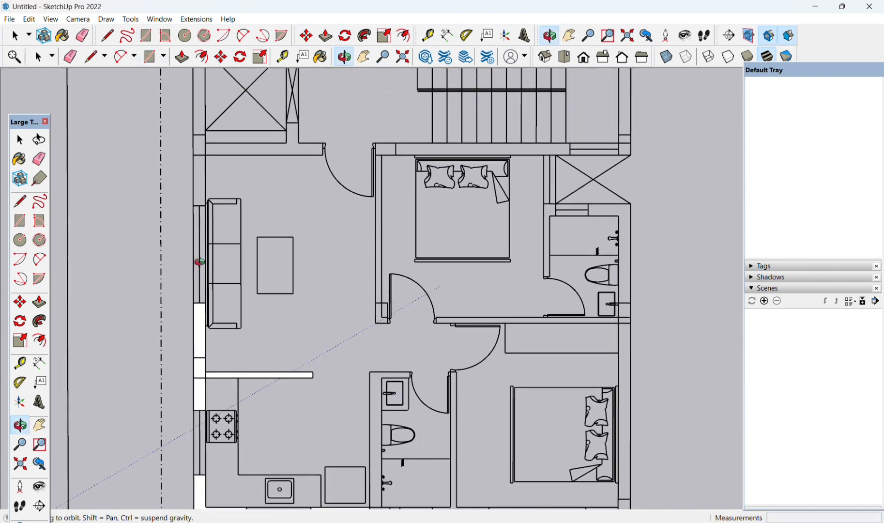
click(193, 154)
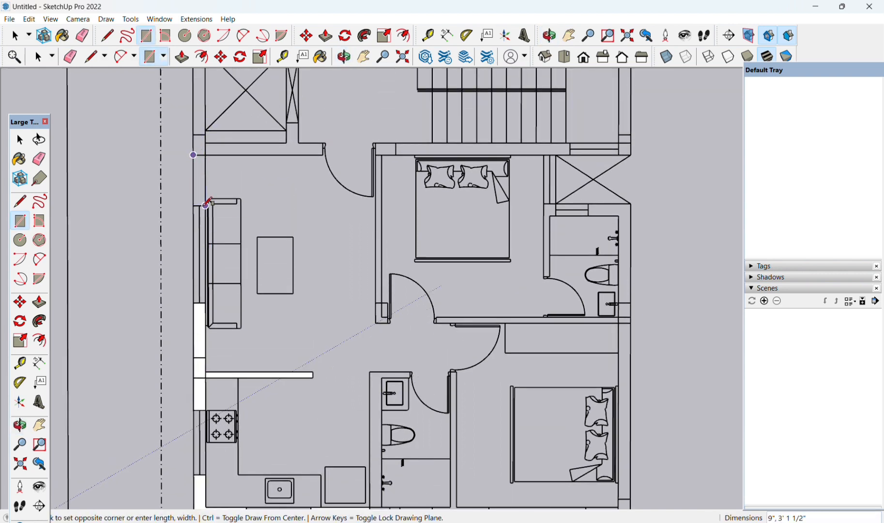
click(206, 204)
scroll(200, 150, up, 2)
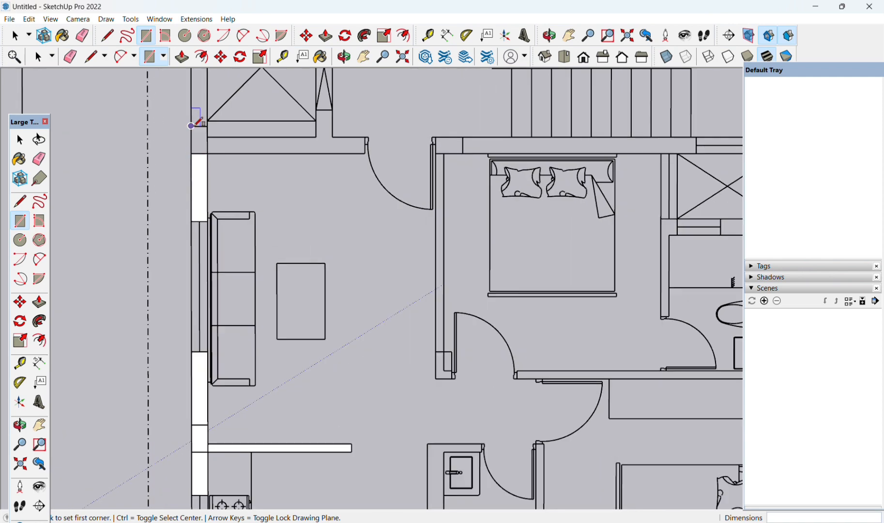
click(191, 153)
click(207, 120)
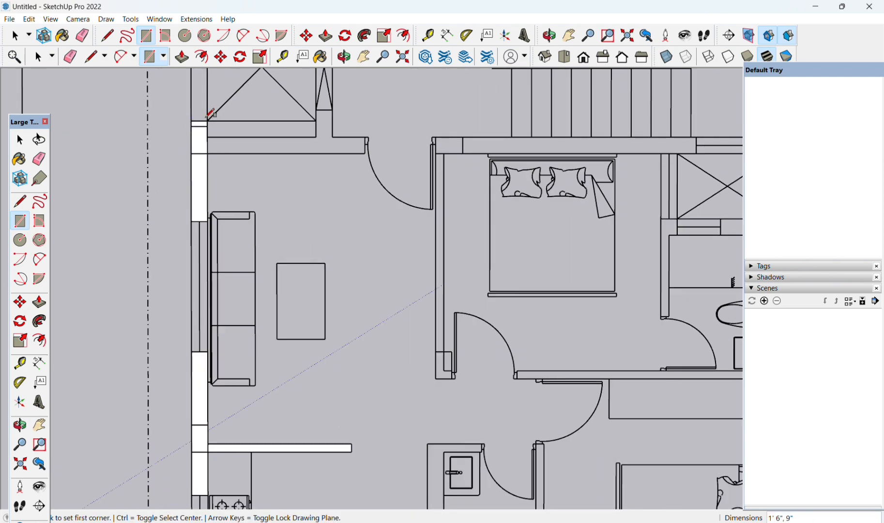
scroll(207, 120, up, 2)
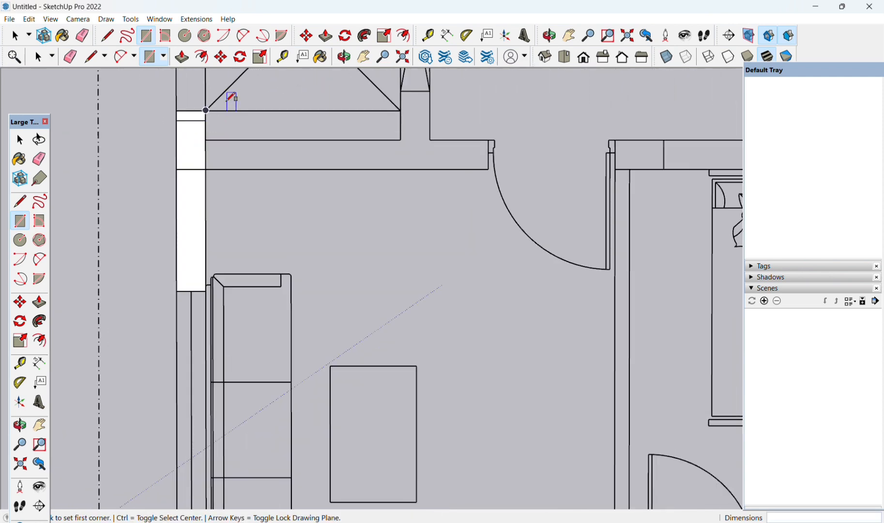
key(ctrl+z)
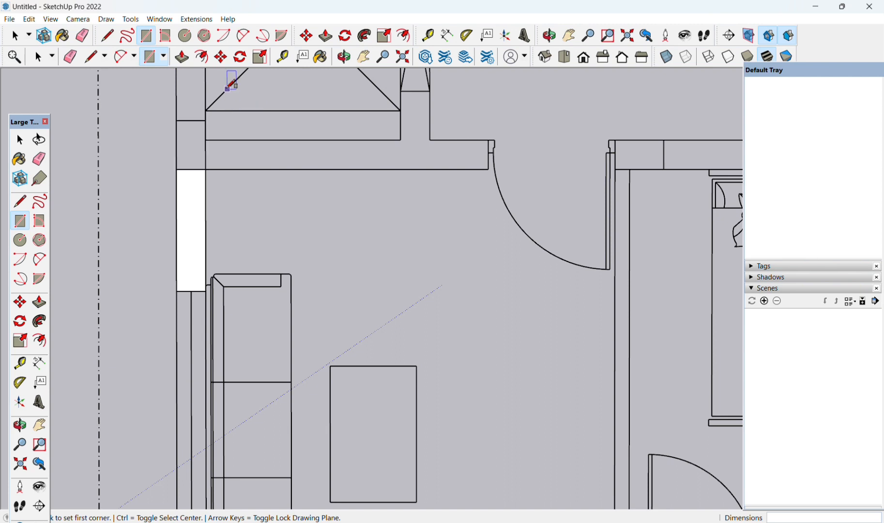
Draw a 1' 3" by 9" rectangle over the outer wall corner column and a 7' 3" by 9" one along the wall to the entrance door
click(206, 120)
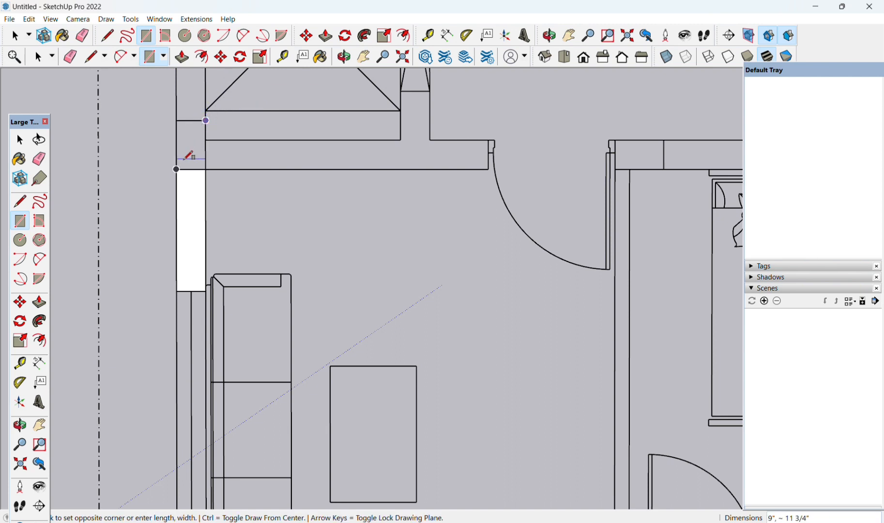
click(176, 168)
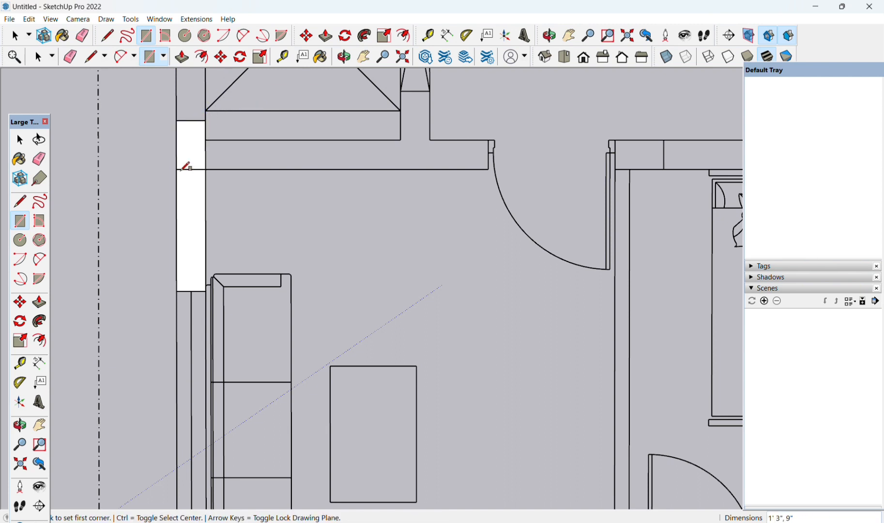
click(206, 139)
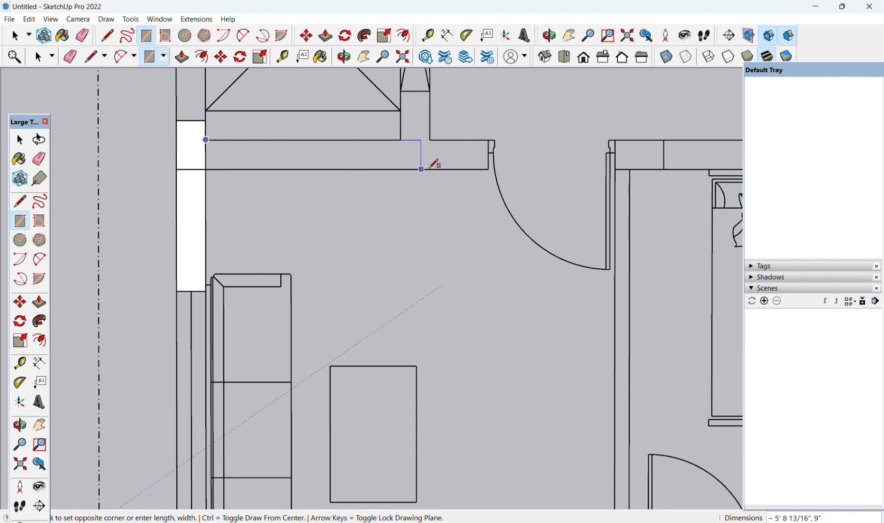
click(488, 167)
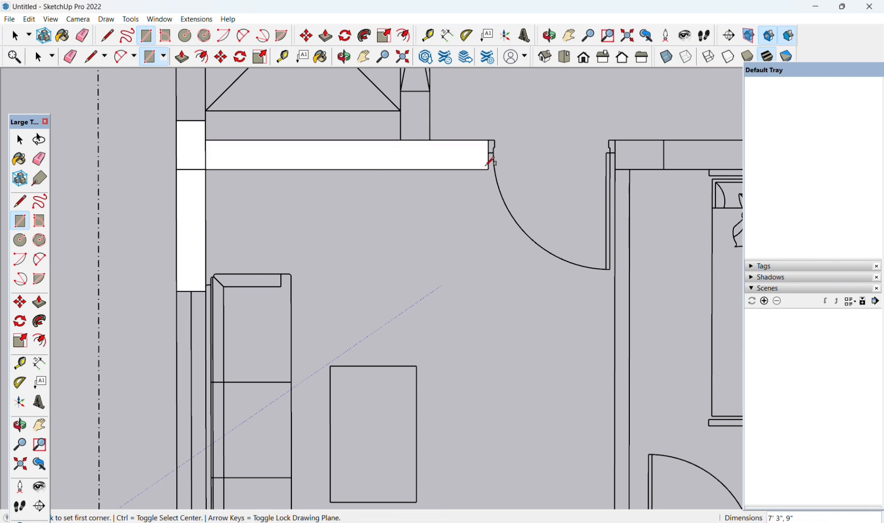
Draw a 1' 3" by 9" rectangle over the short wall stub between the entrance wall and the narrow duct
click(430, 91)
scroll(414, 134, up, 2)
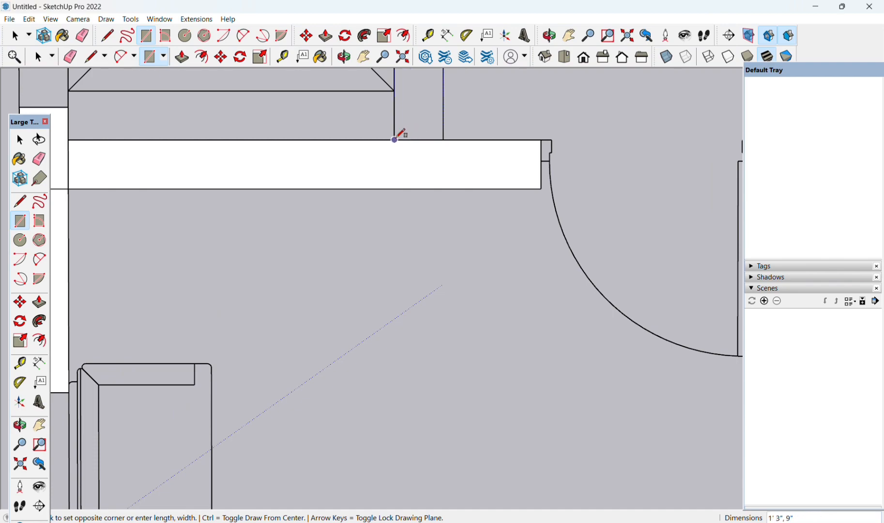
click(394, 140)
Draw a 9" wide rectangle over the wall between the bedroom and the staircase, from the stair window to the column near the entrance door
scroll(424, 145, down, 8)
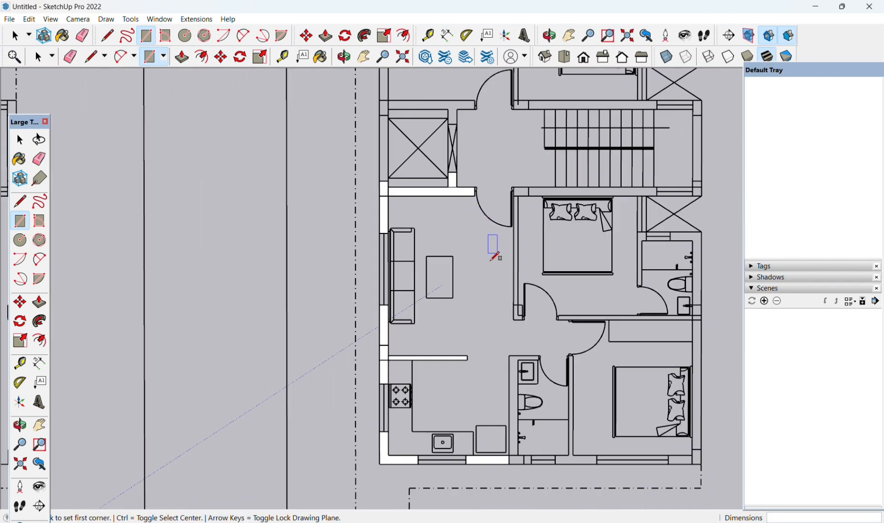
middle_drag(476, 454, 159, 281)
middle_drag(546, 429, 309, 360)
scroll(572, 351, up, 3)
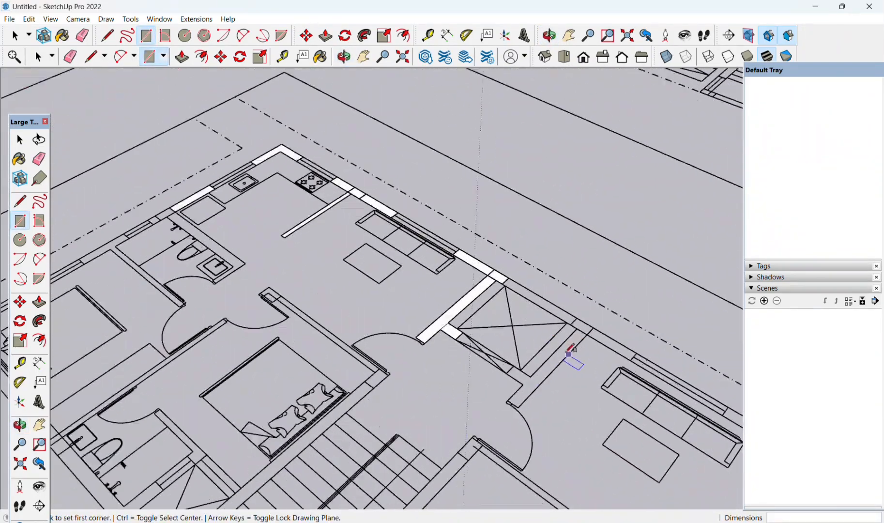
middle_drag(527, 353, 394, 394)
scroll(390, 368, up, 5)
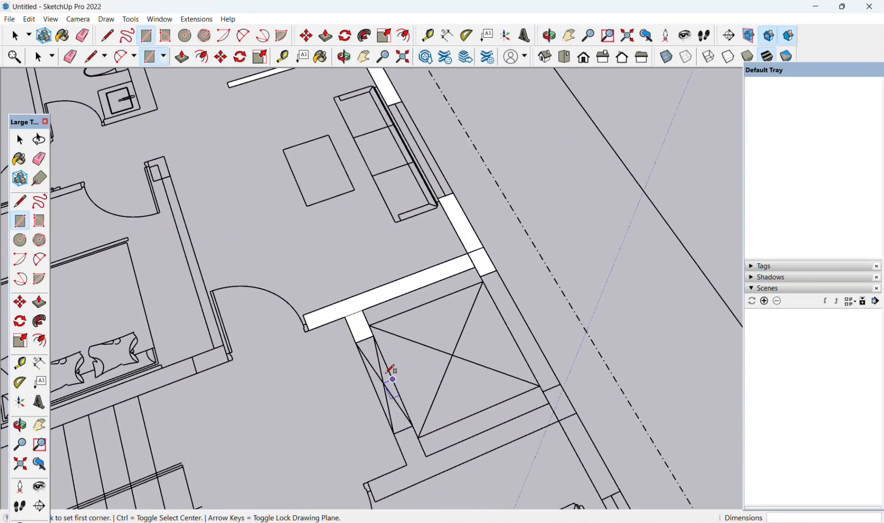
scroll(388, 364, down, 1)
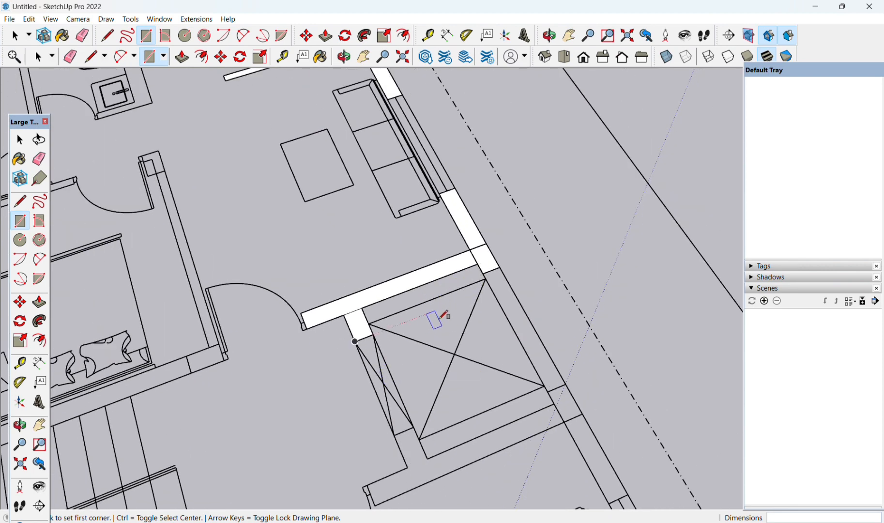
scroll(442, 317, down, 1)
scroll(328, 334, down, 3)
middle_drag(488, 305, 467, 207)
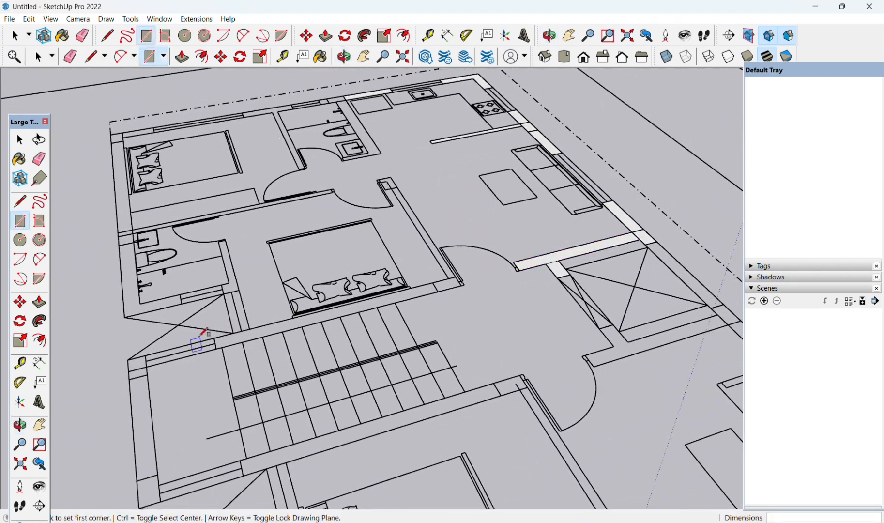
scroll(203, 333, up, 1)
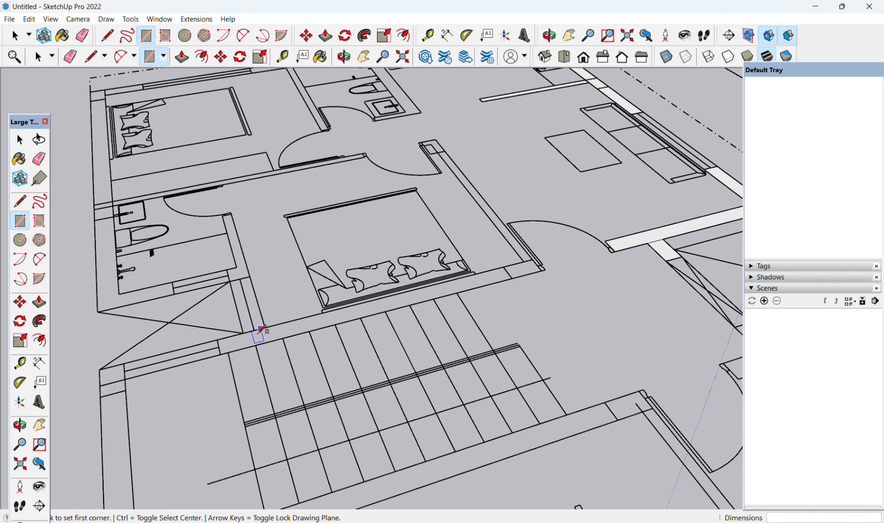
click(217, 339)
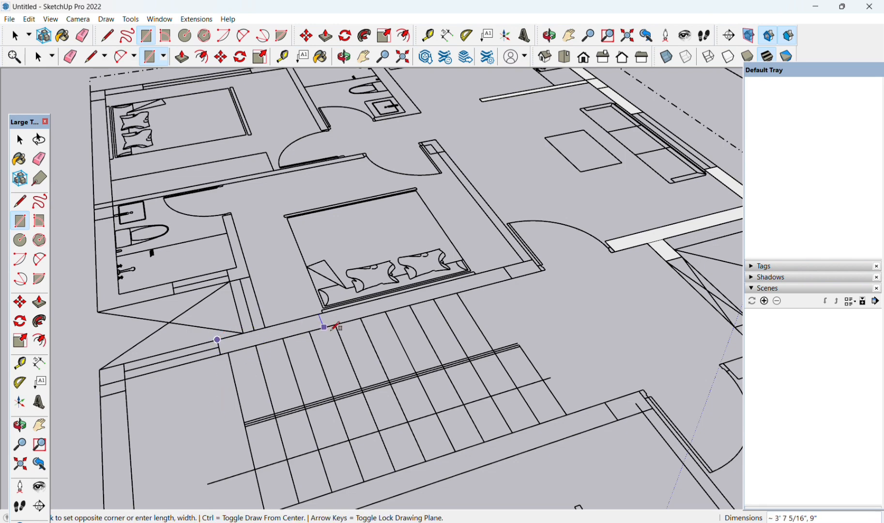
click(513, 278)
Draw a rectangle over the column at the entrance door end of the staircase wall
scroll(517, 272, up, 5)
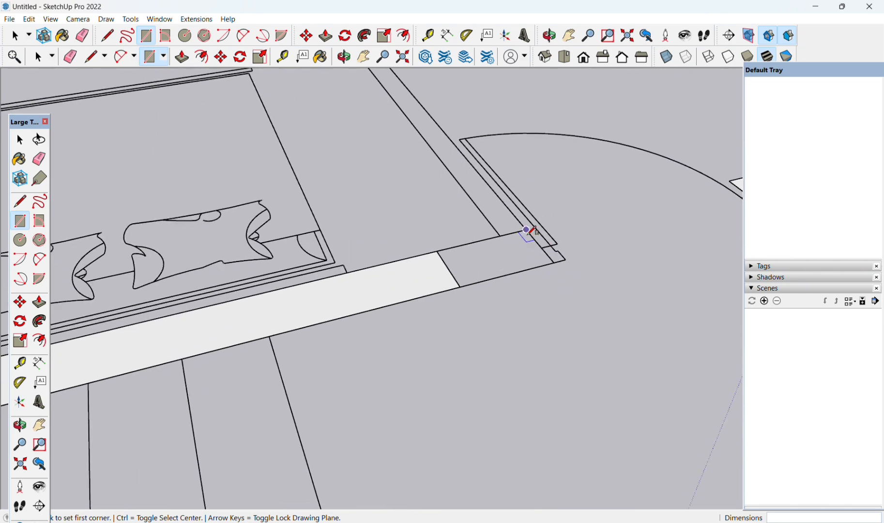
click(526, 230)
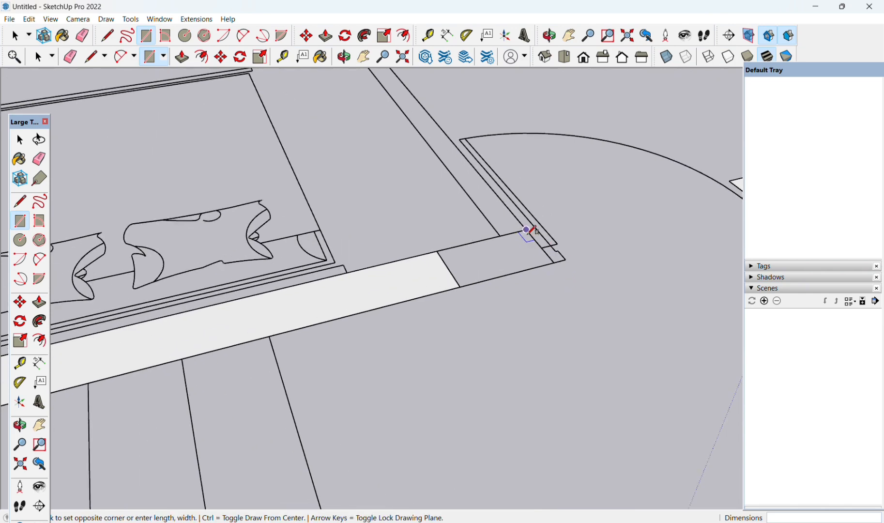
click(461, 281)
Try to draw a 4 1/2" by 10' rectangle over the thin wall between the bedroom and the living room
scroll(464, 275, down, 3)
scroll(463, 275, down, 2)
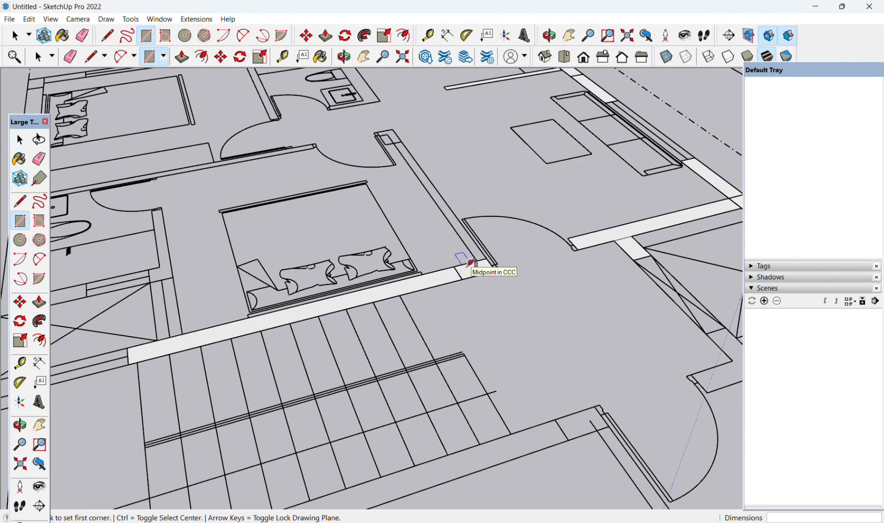
middle_drag(467, 266, 403, 382)
scroll(401, 379, up, 2)
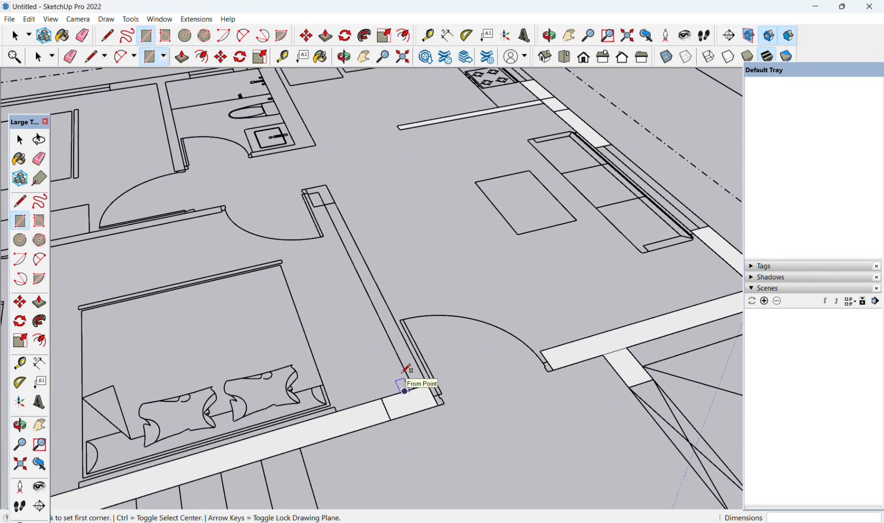
click(428, 383)
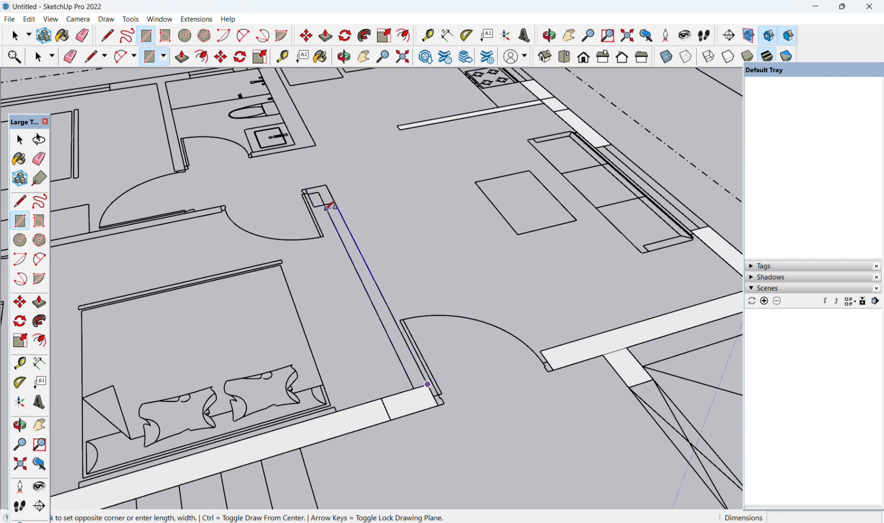
scroll(335, 200, up, 4)
click(311, 174)
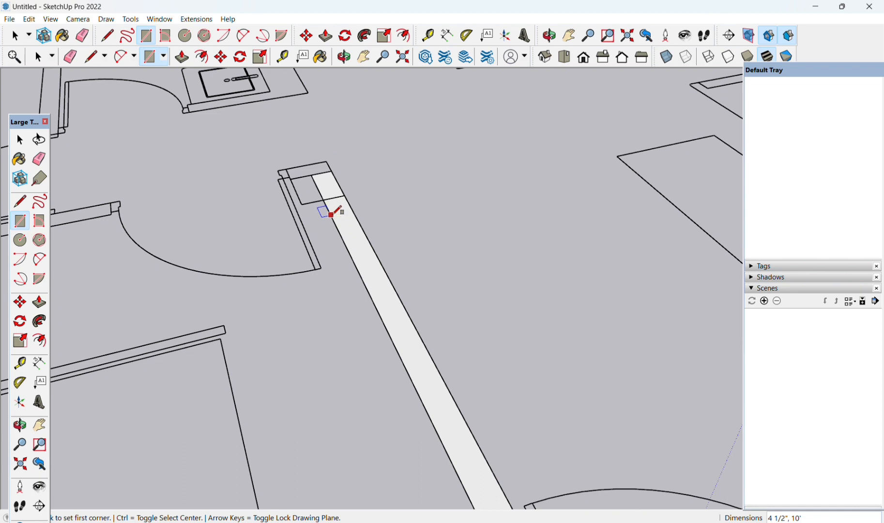
Draw a 9" by 1' 3" rectangle over the column beside the bedroom door and a 4 1/2" wide one from it to the staircase wall
click(286, 168)
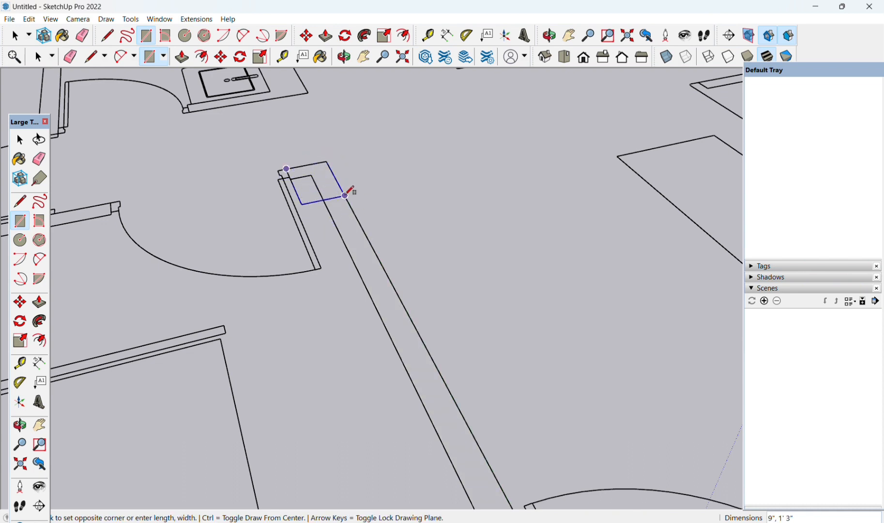
click(345, 195)
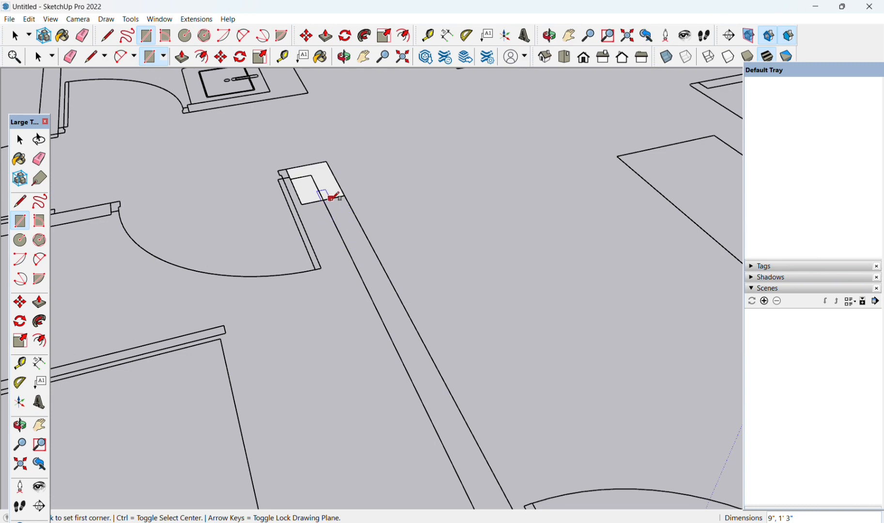
click(330, 198)
scroll(333, 201, down, 6)
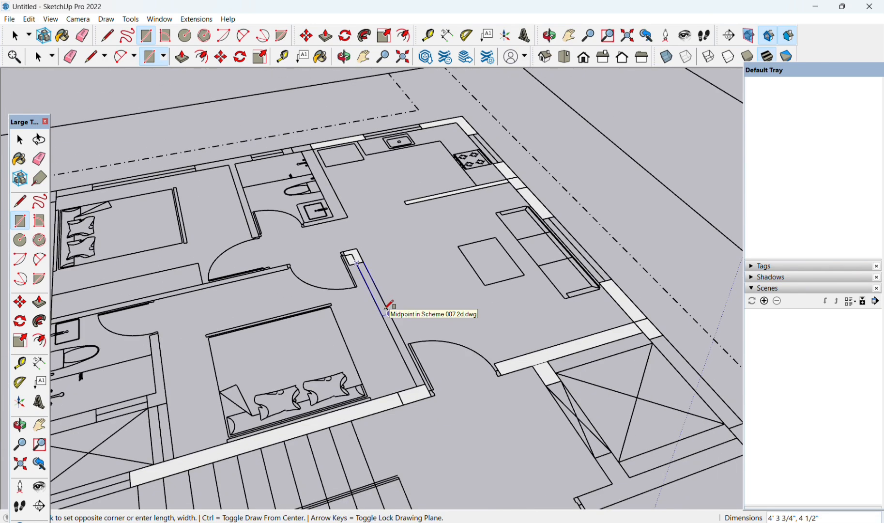
scroll(426, 378, up, 4)
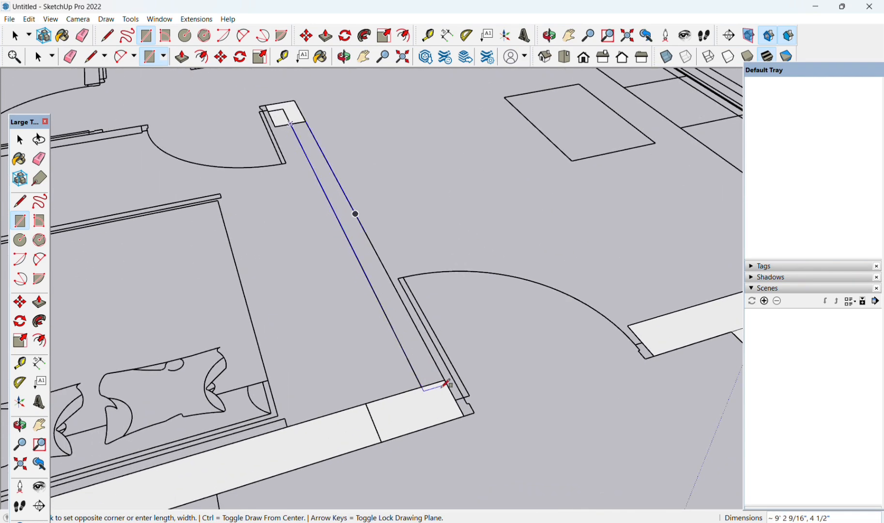
click(445, 379)
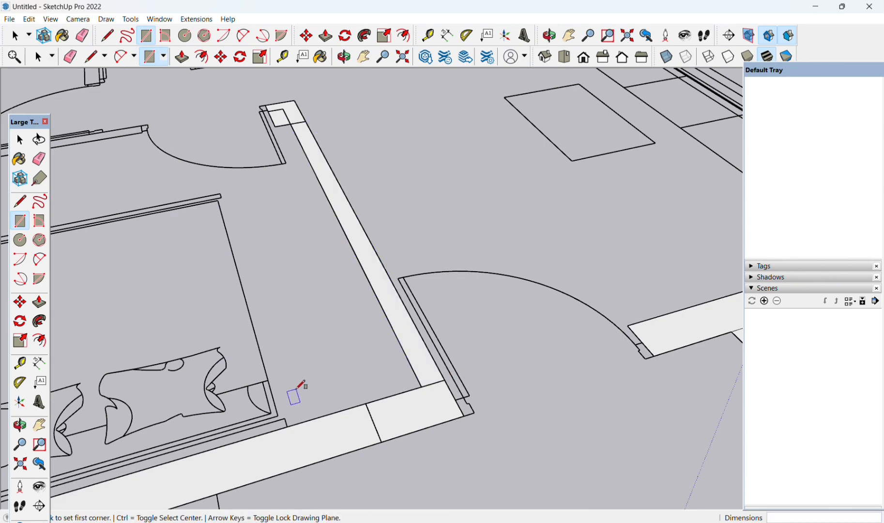
Draw a 9" by 9" rectangle over the wall corner between the attached bathroom, the bedroom and the open shaft
scroll(296, 389, down, 3)
shift+middle_drag(183, 416, 557, 358)
scroll(166, 432, down, 2)
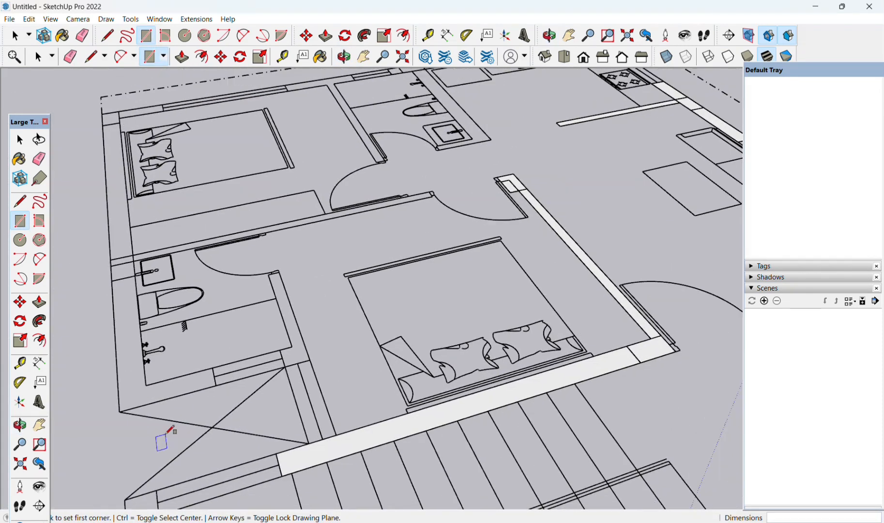
scroll(290, 389, up, 1)
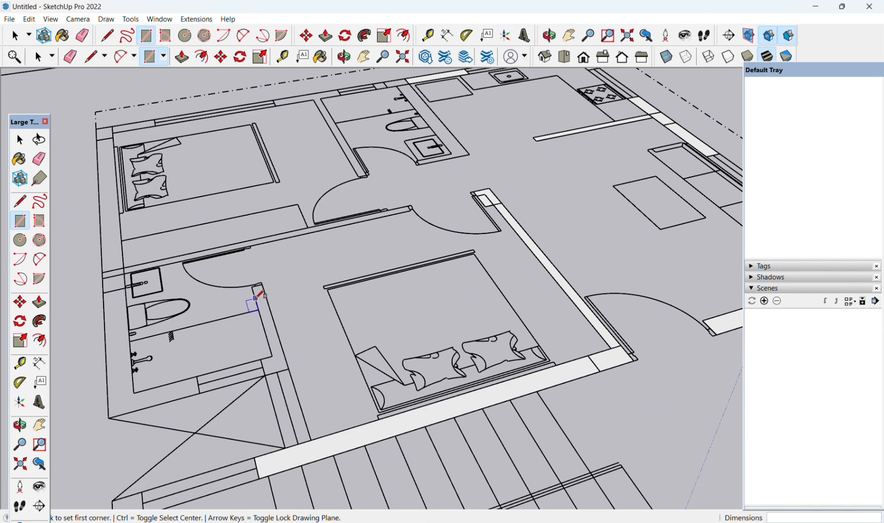
click(260, 358)
click(289, 370)
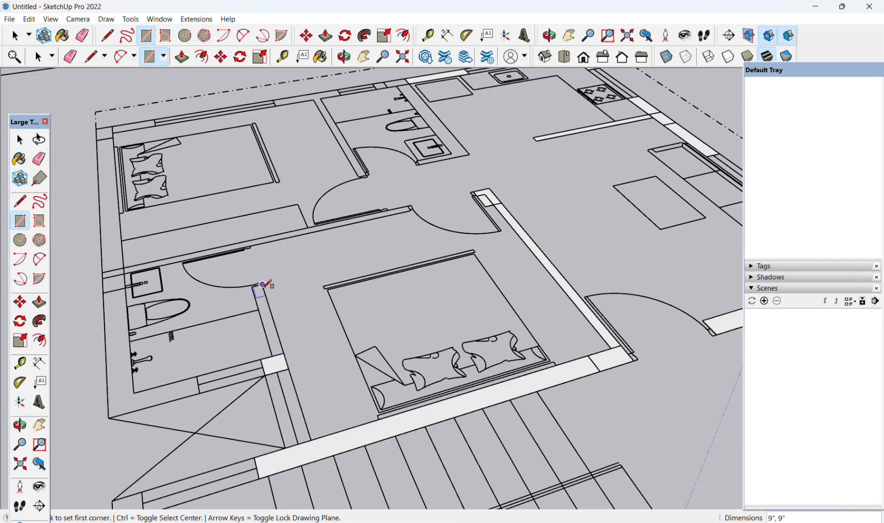
Draw a 3' 9" by 4 1/2" rectangle over the thin wall between the bathroom and bedroom, from the door jamb to the traced corner
scroll(262, 284, up, 2)
click(261, 281)
click(279, 409)
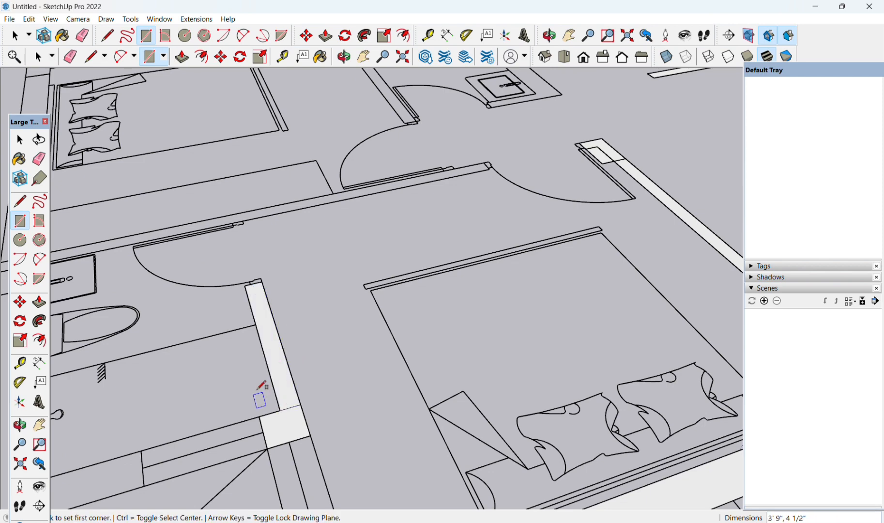
scroll(250, 394, down, 3)
shift+middle_drag(231, 392, 346, 365)
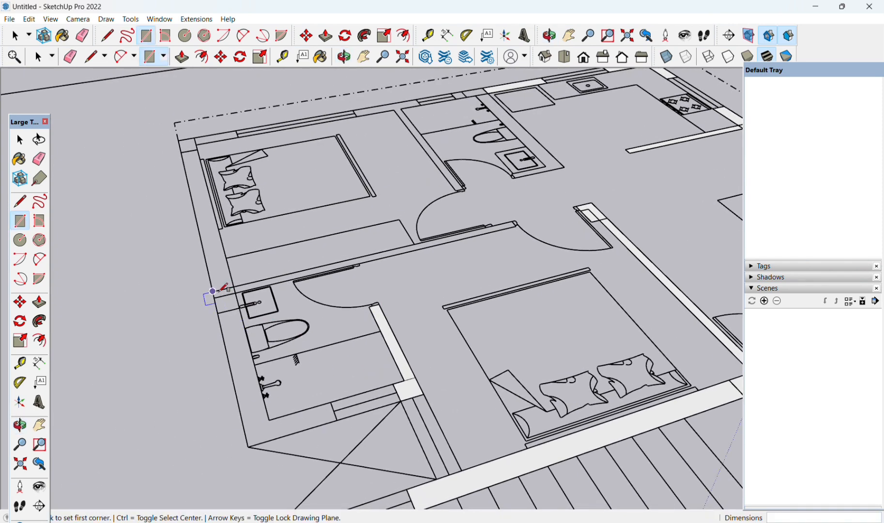
Try to draw a rectangle over the outer-wall column beside the attached bathroom's washbasin
scroll(214, 295, up, 2)
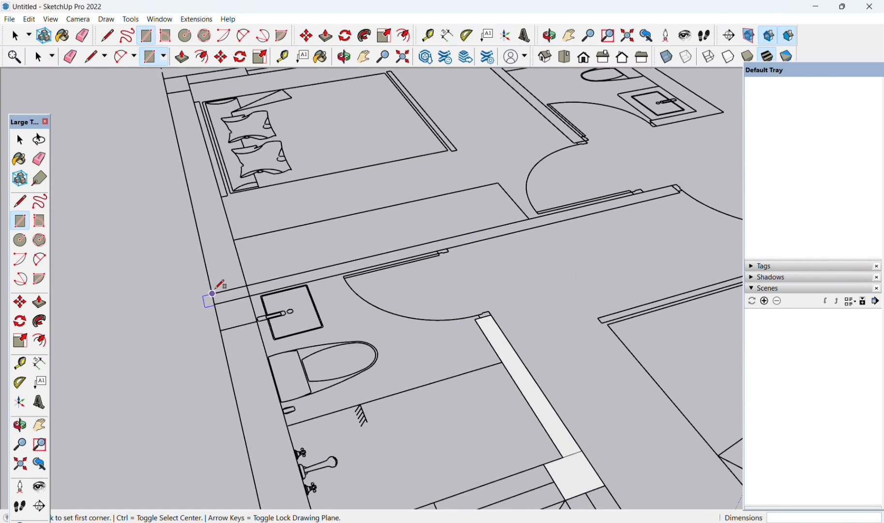
click(258, 320)
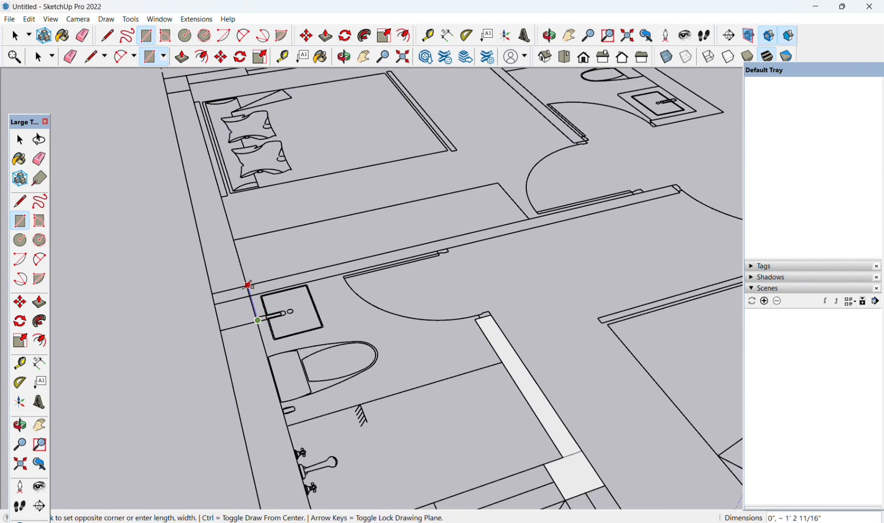
click(212, 294)
scroll(264, 357, down, 2)
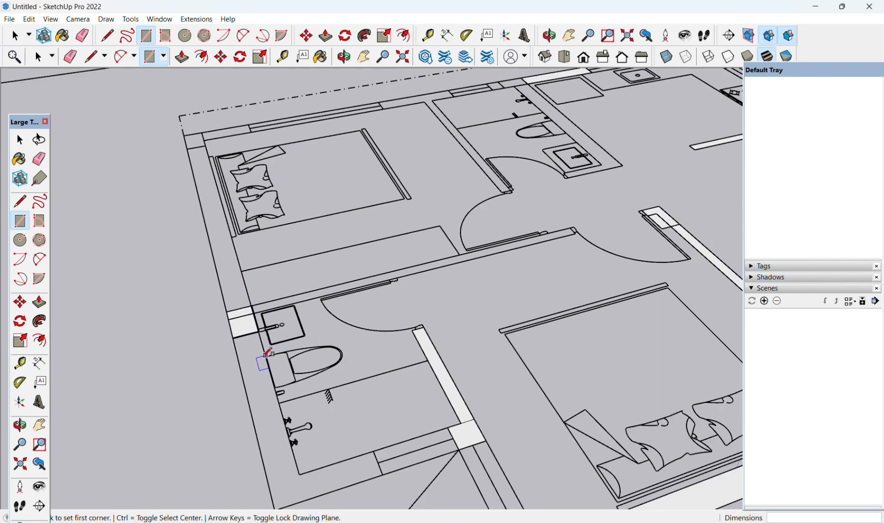
scroll(267, 356, up, 5)
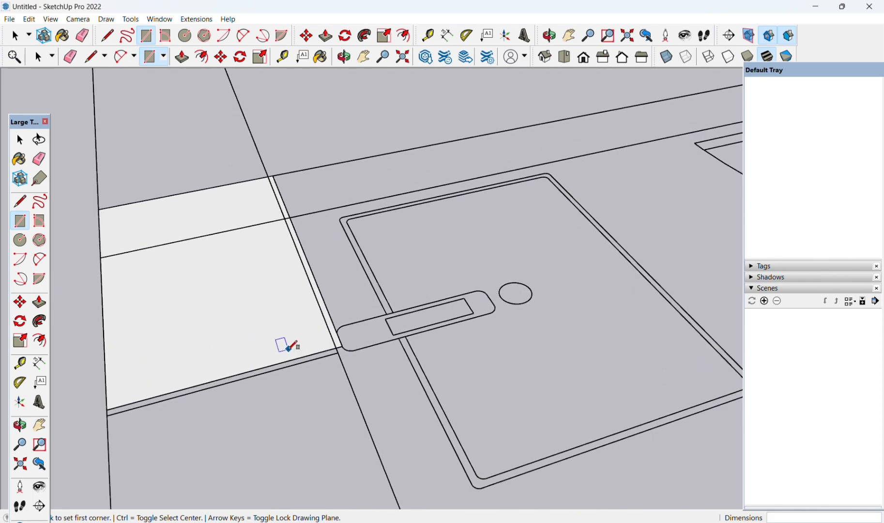
key(ctrl+z)
Draw a rectangle over the outer-wall column beside the attached bathroom's washbasin and a 6' 1 1/2" by 9" one from it to the building corner
click(269, 176)
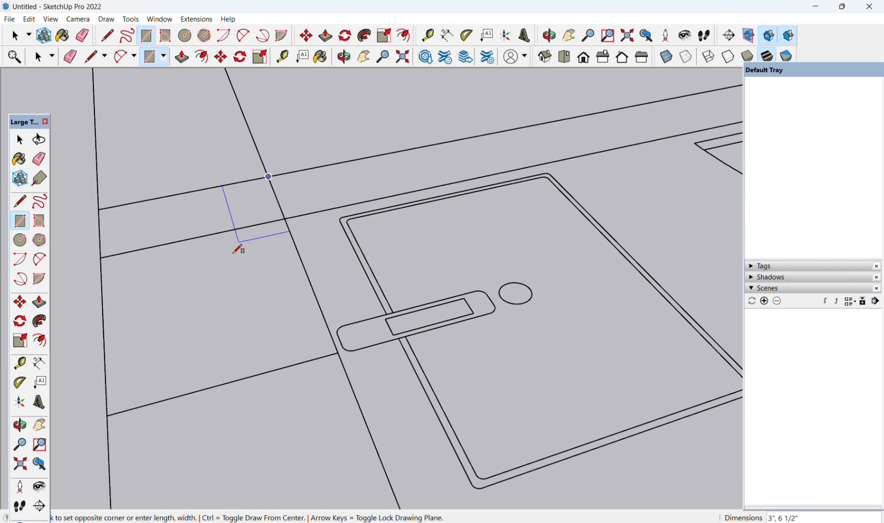
click(123, 410)
middle_drag(140, 400, 233, 137)
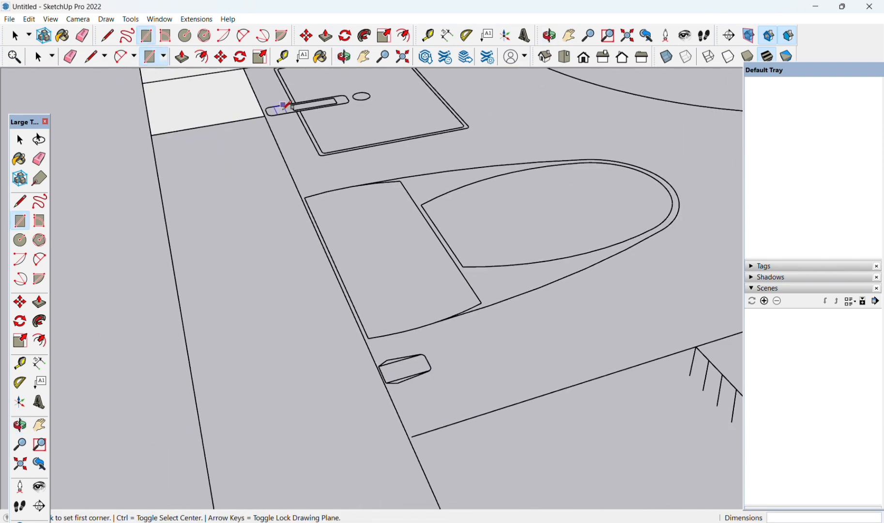
click(265, 116)
mouse_move(257, 405)
middle_down()
mouse_move(385, 493)
mouse_move(351, 480)
mouse_move(245, 261)
mouse_move(335, 450)
mouse_move(290, 481)
mouse_move(335, 481)
mouse_move(290, 384)
mouse_move(263, 408)
middle_up()
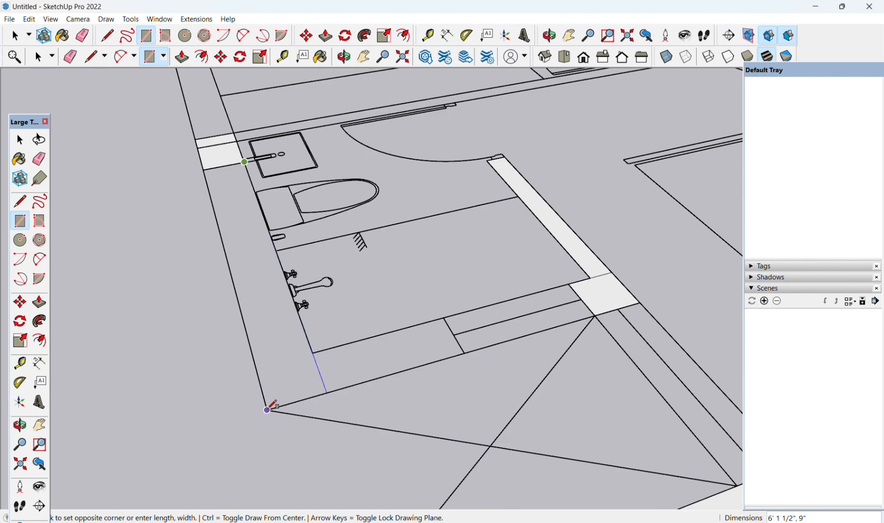
click(267, 409)
Draw a rectangle over the attached bathroom's wall facing the open shaft, from the window jamb to the traced outer wall
click(452, 314)
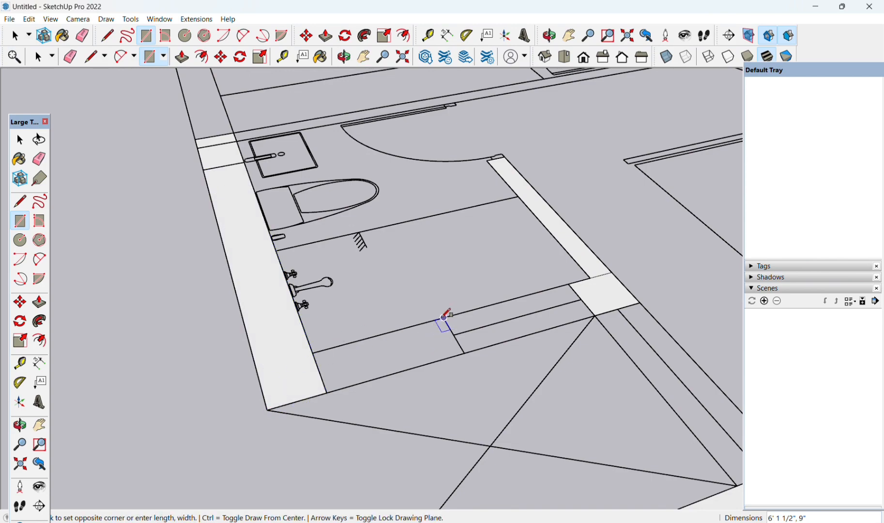
click(328, 392)
scroll(339, 387, down, 6)
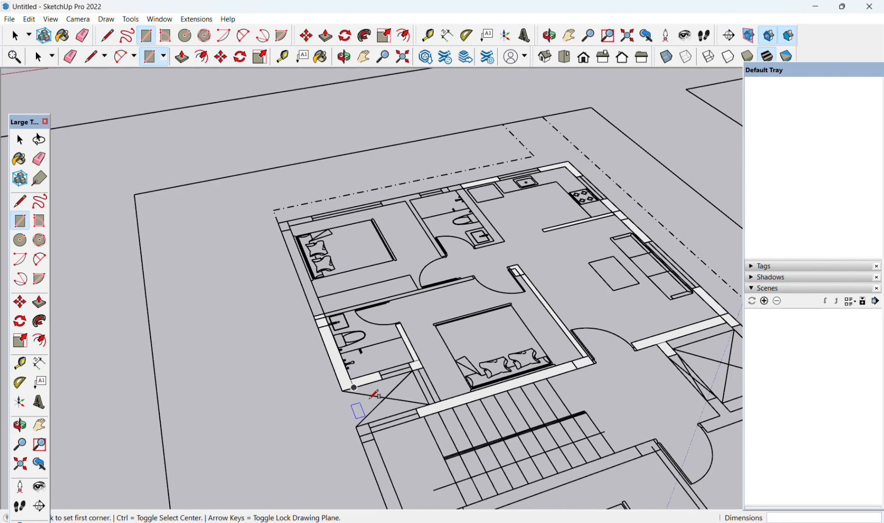
Draw an 11' 3" by 4 1/2" rectangle over the thin wall between the two bedrooms, from the door jamb to the outer wall
scroll(484, 257, up, 4)
scroll(472, 324, up, 4)
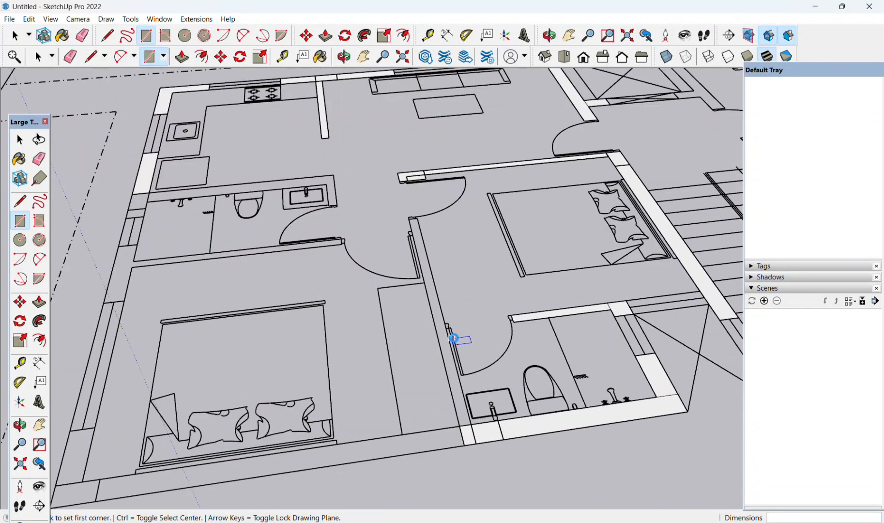
scroll(428, 260, up, 2)
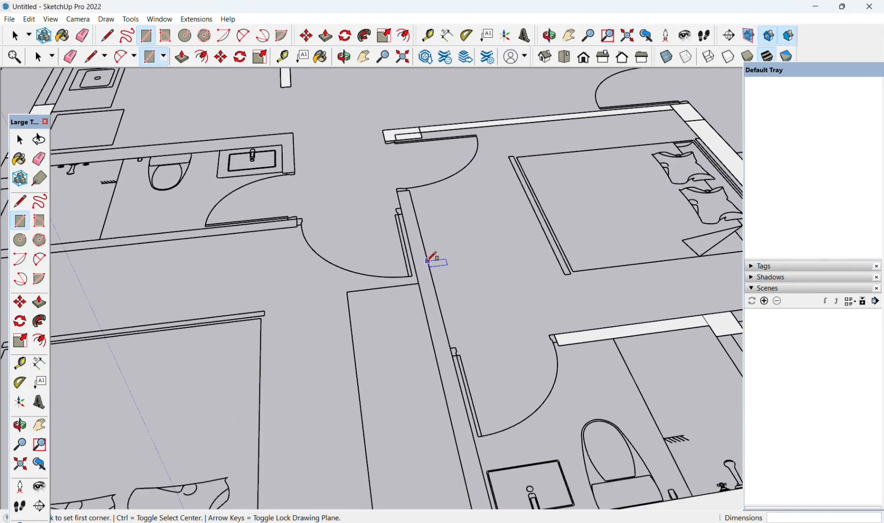
click(409, 189)
scroll(416, 270, down, 3)
shift+middle_drag(473, 449, 413, 317)
scroll(442, 365, up, 5)
click(375, 320)
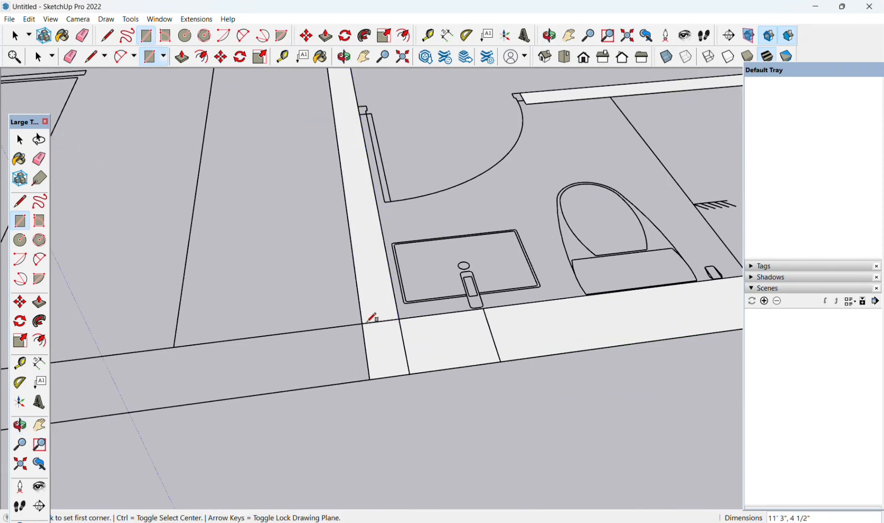
Draw a rectangle over the outer wall behind the corner bedroom's bed, from the corner column to the traced partition wall
scroll(300, 364, down, 5)
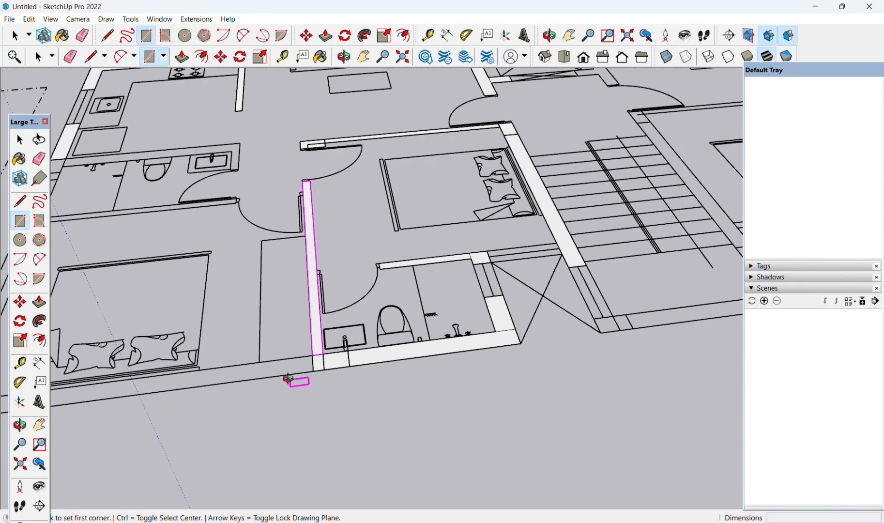
shift+middle_drag(296, 375, 556, 375)
click(267, 395)
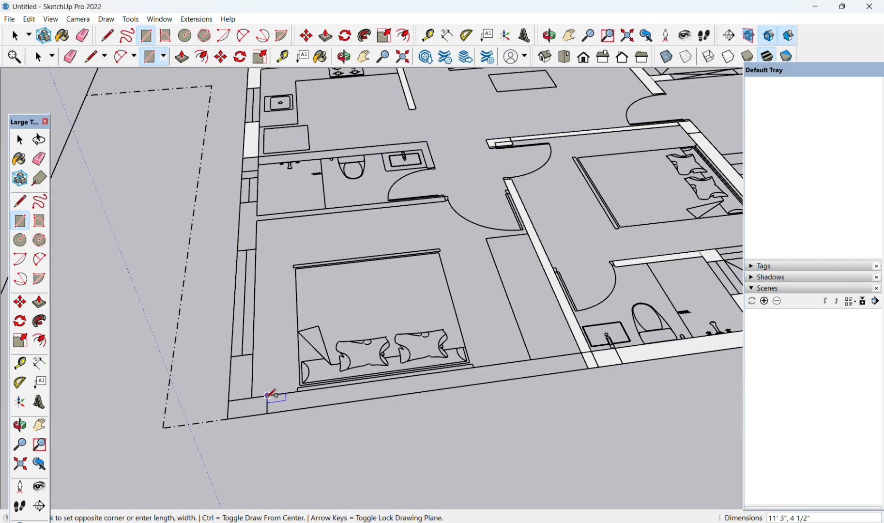
click(586, 367)
scroll(233, 461, down, 3)
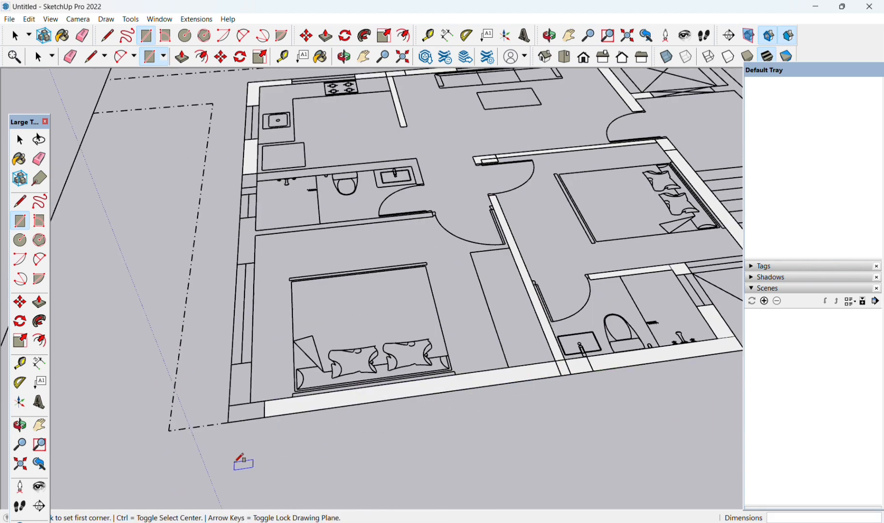
Draw a 9" by 1' 3" rectangle over the corner bedroom's outer column and another from it to the bedroom window
shift+middle_drag(199, 439, 319, 434)
scroll(397, 406, up, 3)
scroll(341, 455, up, 2)
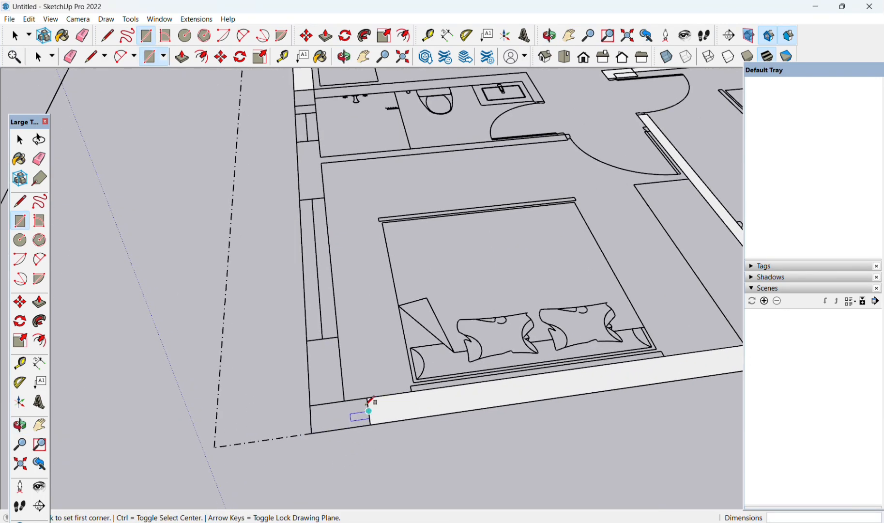
click(369, 400)
click(311, 431)
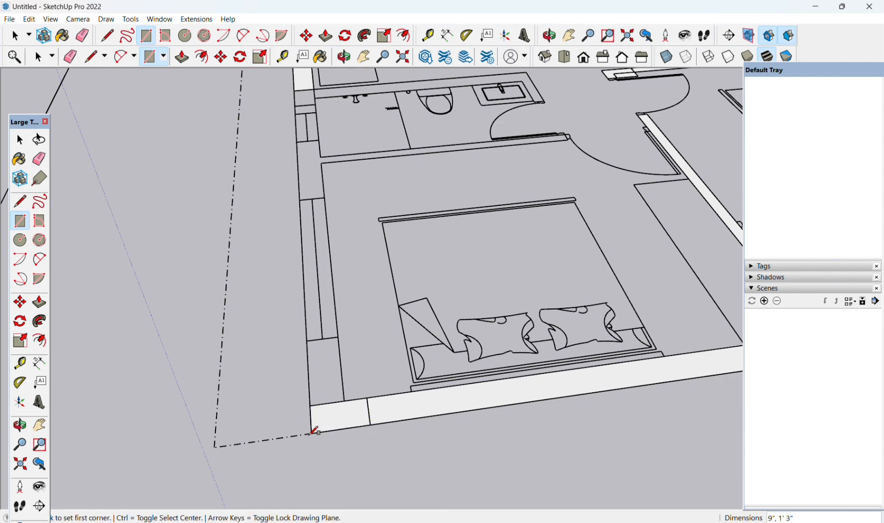
click(307, 340)
click(344, 400)
scroll(334, 390, down, 2)
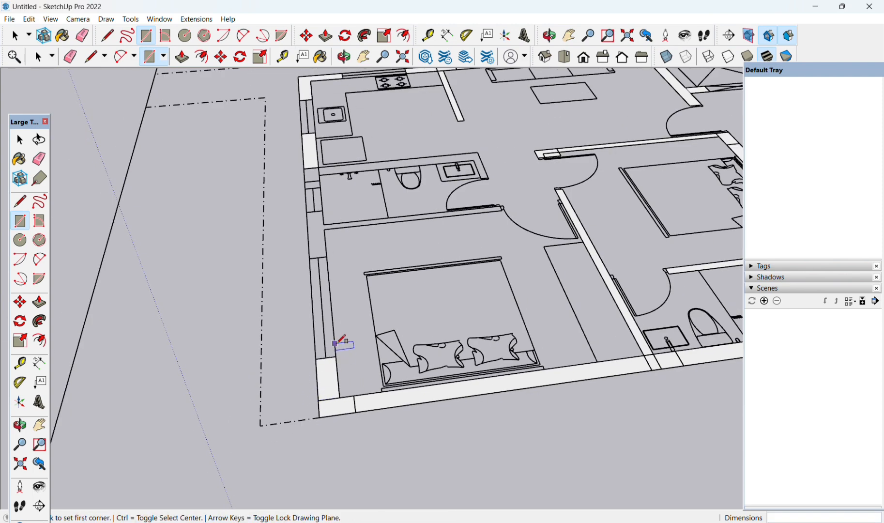
Draw a 3' 6" by 9" rectangle over the outer wall between the corner bedroom's window and the common bathroom's window
shift+middle_drag(323, 244, 334, 339)
scroll(333, 340, up, 3)
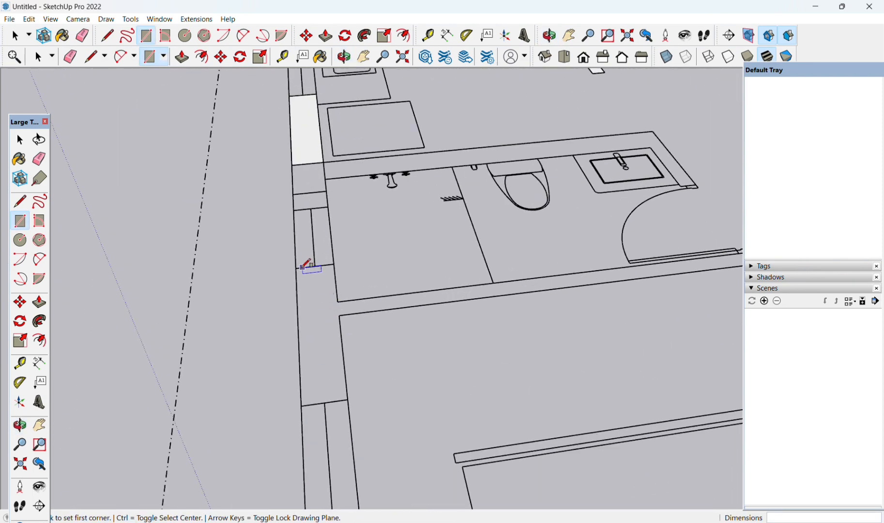
click(301, 267)
click(346, 401)
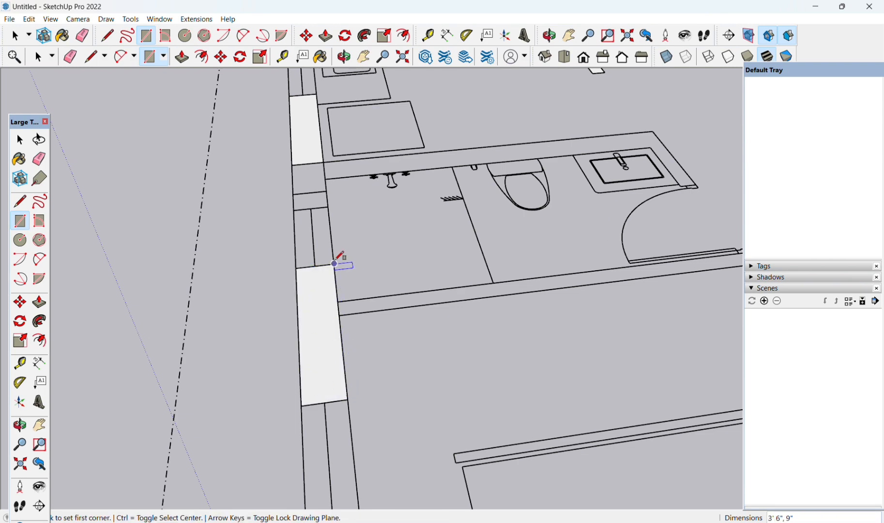
Draw a 1' 10 1/2" by 9" rectangle over the outer wall between the traced kitchen wall and the common bathroom's window
scroll(334, 264, down, 1)
shift+middle_drag(334, 263, 333, 381)
scroll(296, 288, up, 4)
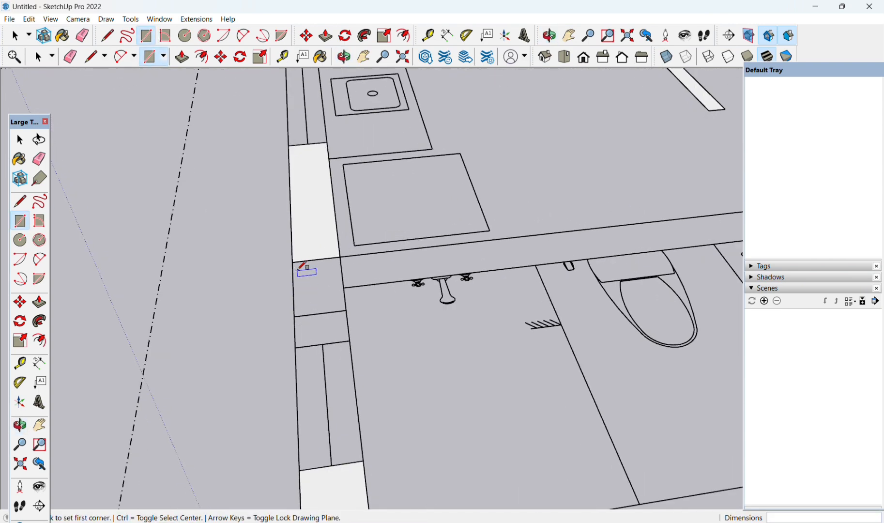
click(293, 262)
click(347, 346)
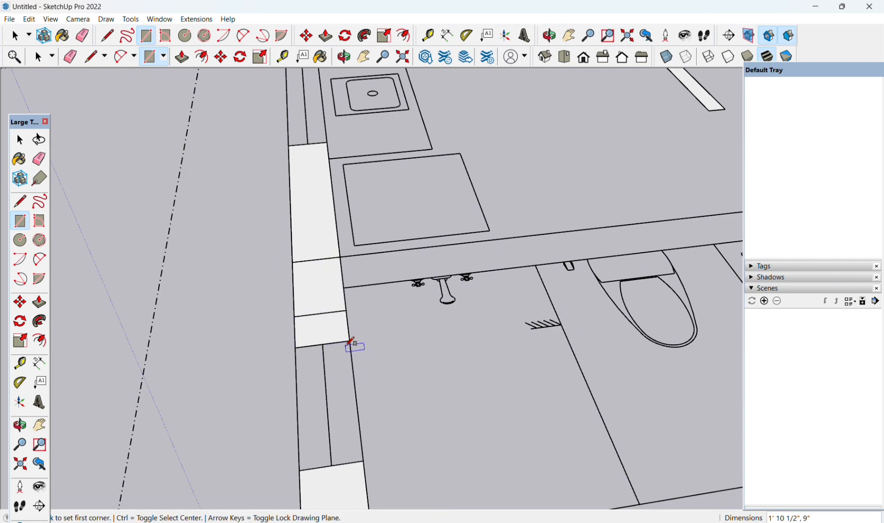
Draw a 9" by 8' rectangle over the wall between kitchen and common bathroom and another over the short wall beside the washbasin
scroll(352, 342, down, 2)
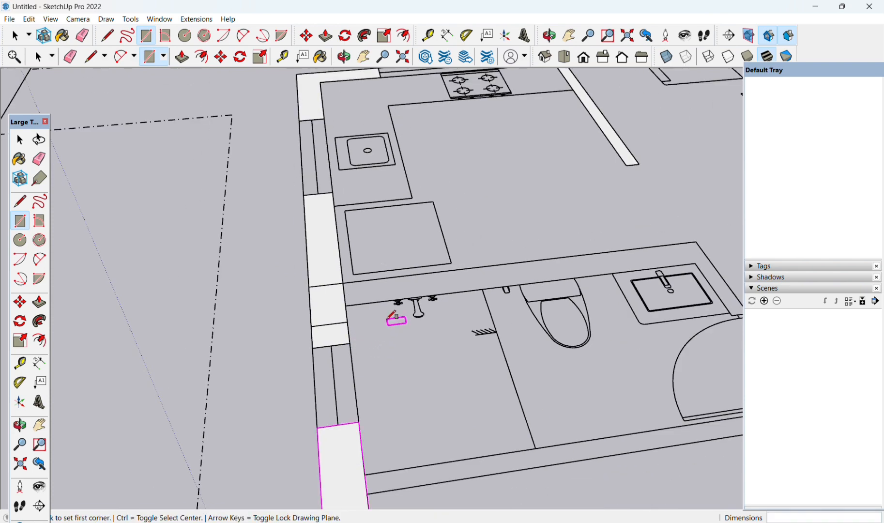
shift+middle_drag(394, 316, 246, 319)
click(202, 287)
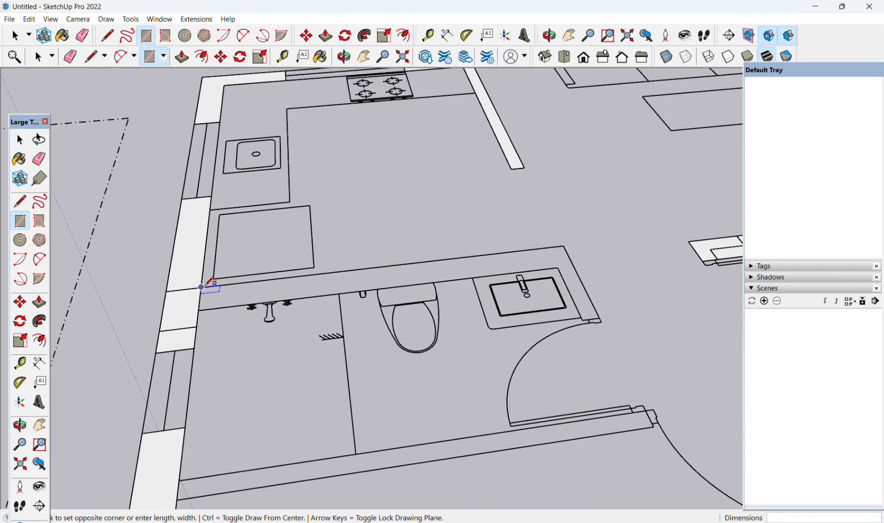
click(558, 266)
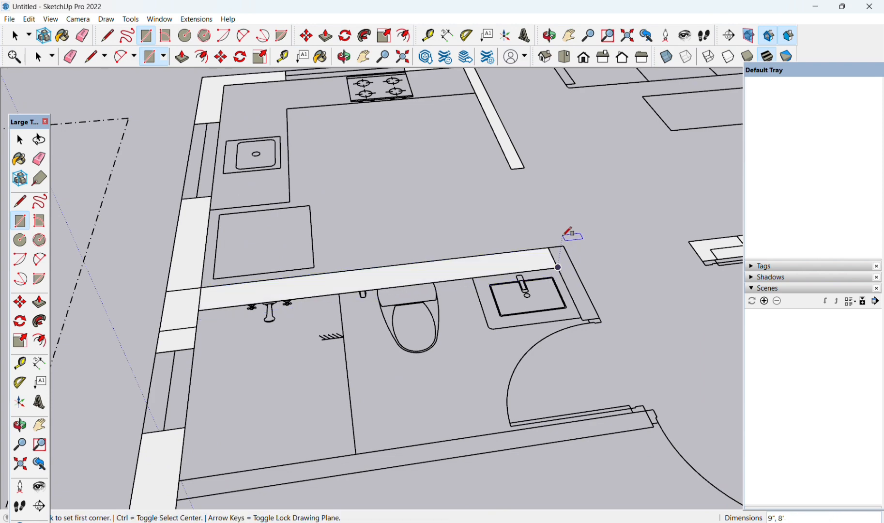
click(563, 246)
click(582, 319)
scroll(565, 320, down, 3)
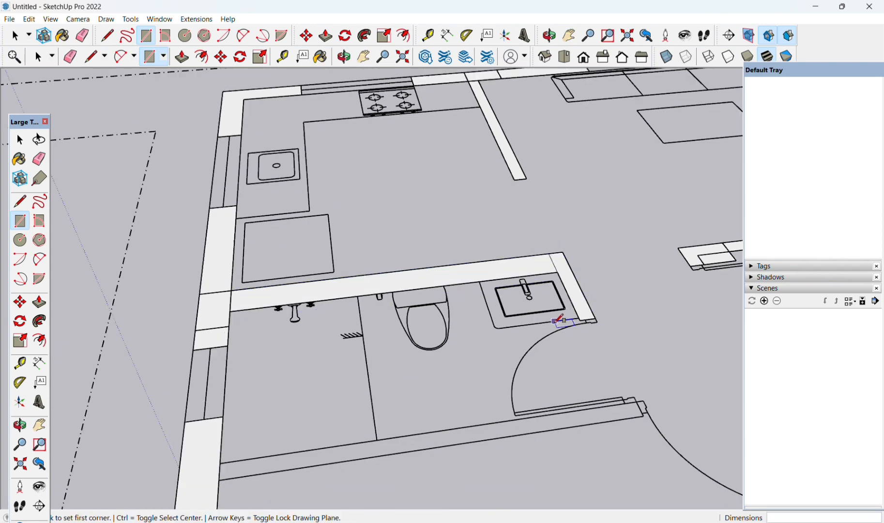
Draw an 8' 4 1/2" by 4 1/2" rectangle over the thin wall between the common bathroom and the corner bedroom, ending at the door jamb
middle_drag(561, 320, 463, 274)
scroll(271, 345, up, 3)
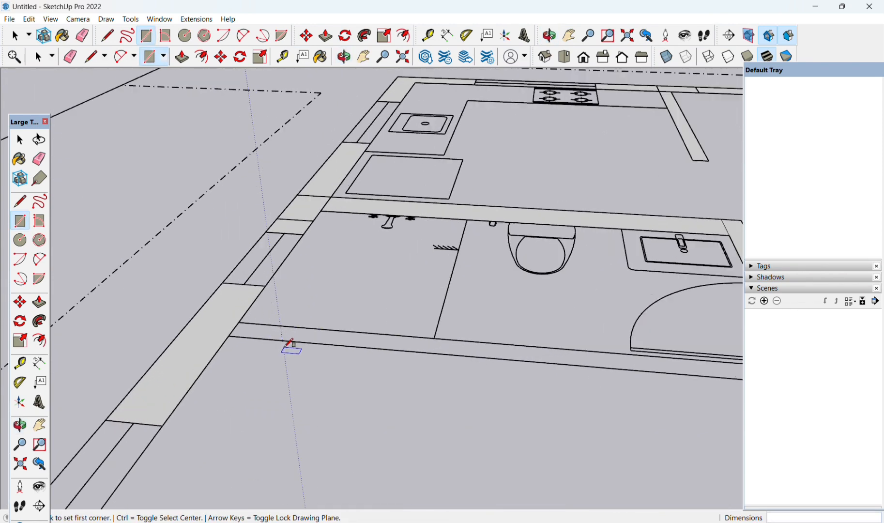
click(233, 319)
scroll(460, 349, down, 2)
scroll(479, 352, down, 2)
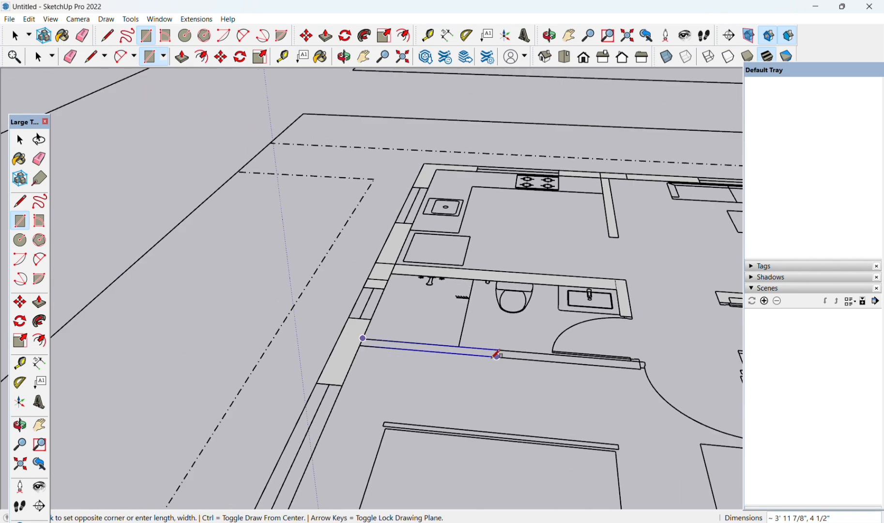
shift+middle_drag(533, 357, 231, 347)
scroll(333, 346, up, 3)
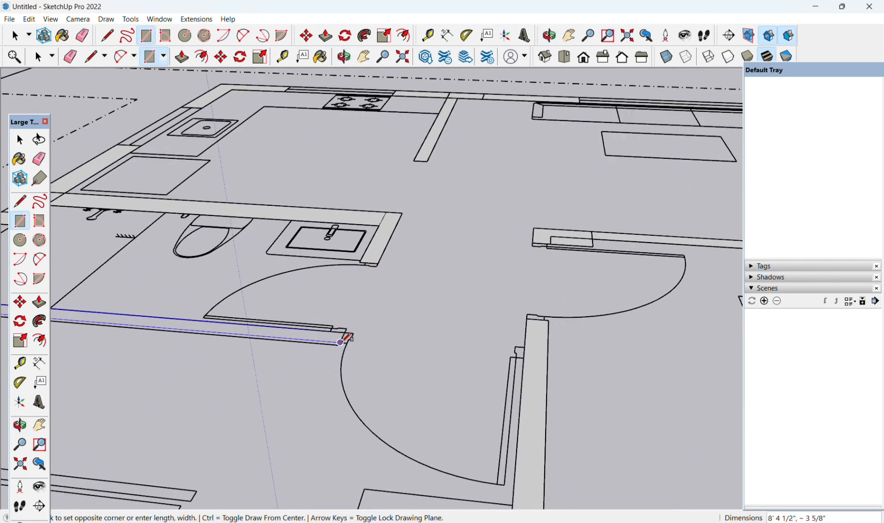
scroll(342, 342, up, 4)
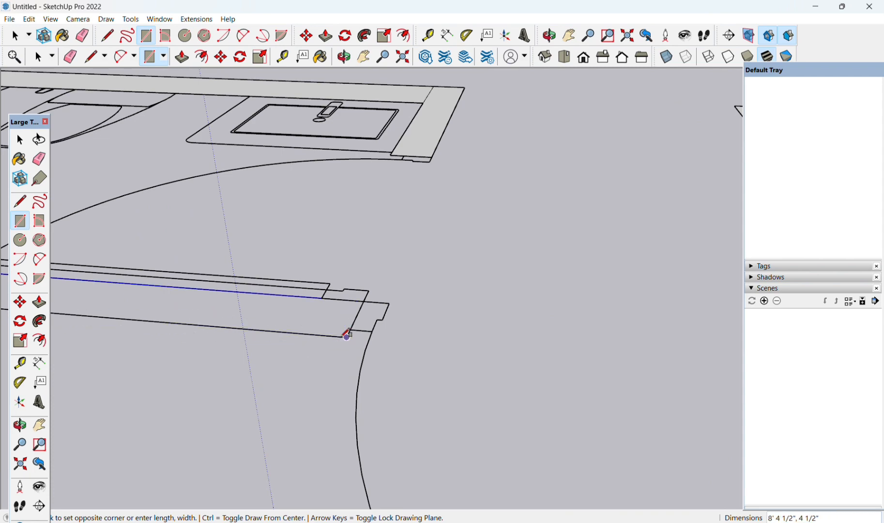
click(352, 331)
scroll(220, 400, down, 5)
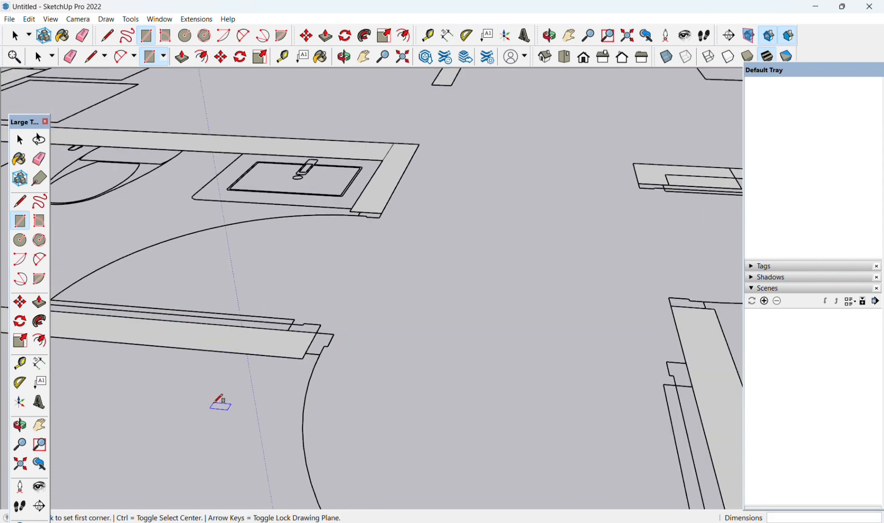
Draw a rectangle over the column at the staircase's outer corner, next to the open shaft
scroll(218, 408, down, 4)
scroll(218, 408, down, 1)
shift+middle_drag(217, 408, 385, 246)
scroll(414, 326, down, 3)
scroll(411, 329, down, 2)
middle_drag(410, 329, 387, 433)
shift+middle_drag(509, 361, 239, 317)
scroll(500, 408, down, 2)
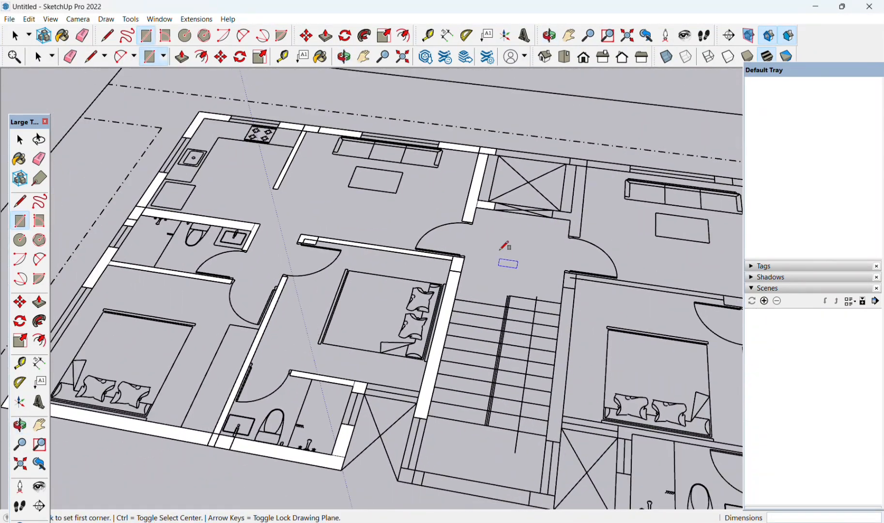
shift+middle_drag(459, 334, 448, 231)
scroll(327, 426, up, 1)
click(419, 333)
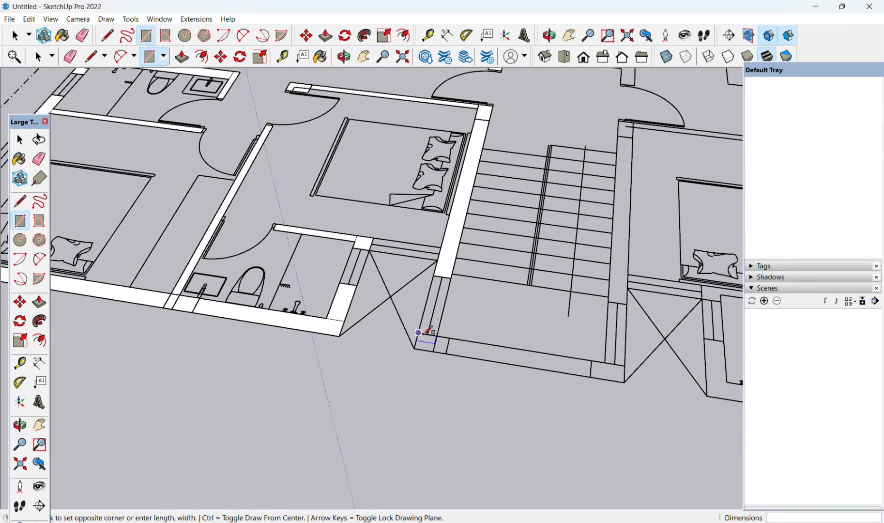
click(449, 348)
scroll(360, 482, down, 4)
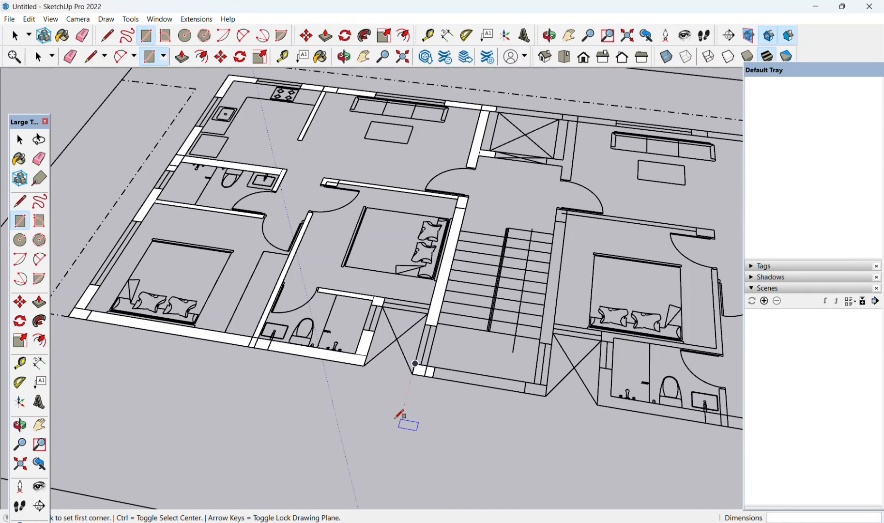
middle_drag(402, 418, 443, 376)
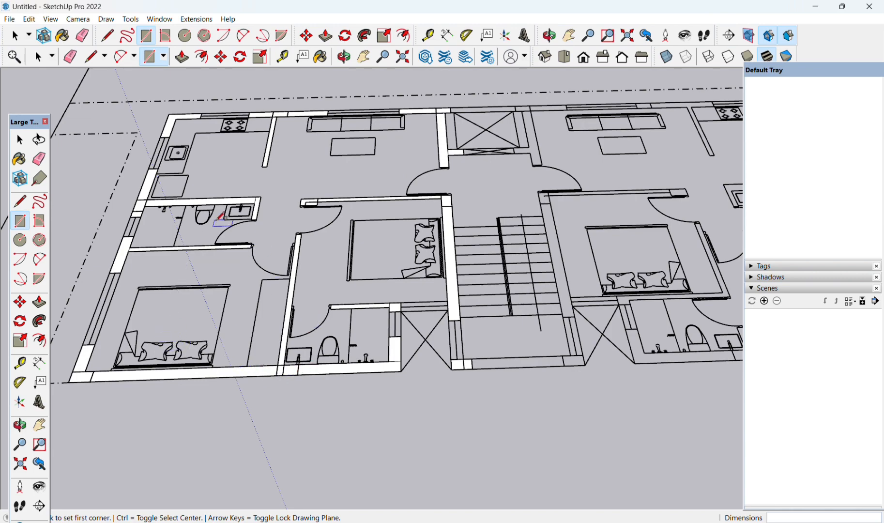
Examine the traced wall and column faces around the bedroom doorway and across the whole floor plan
scroll(207, 325, up, 2)
scroll(279, 209, up, 2)
middle_drag(278, 203, 215, 366)
scroll(247, 351, up, 2)
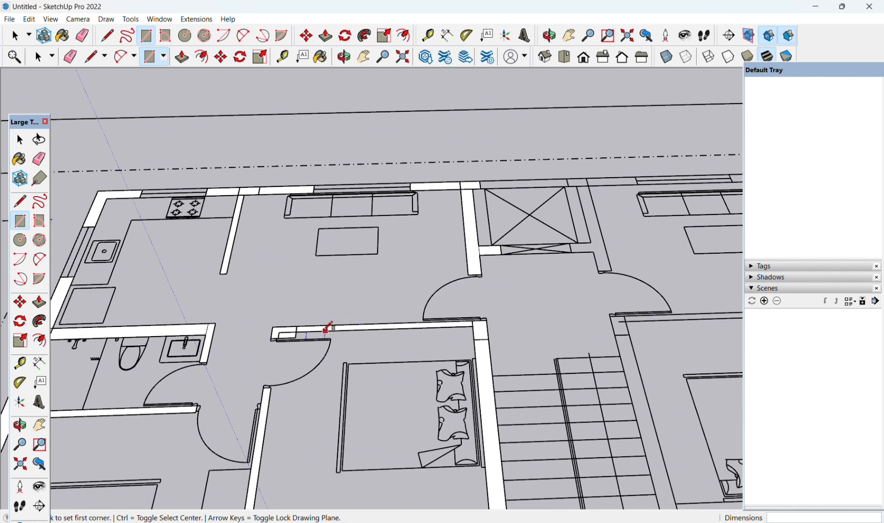
scroll(297, 338, up, 4)
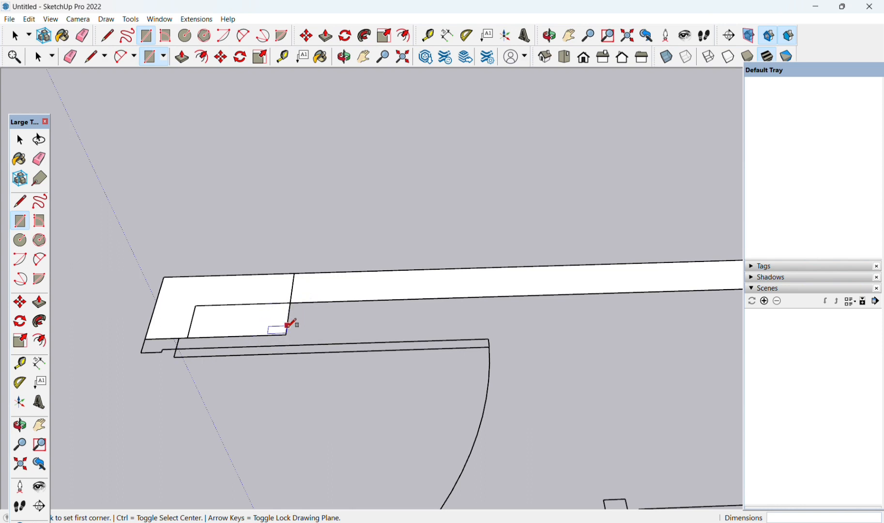
scroll(287, 335, down, 3)
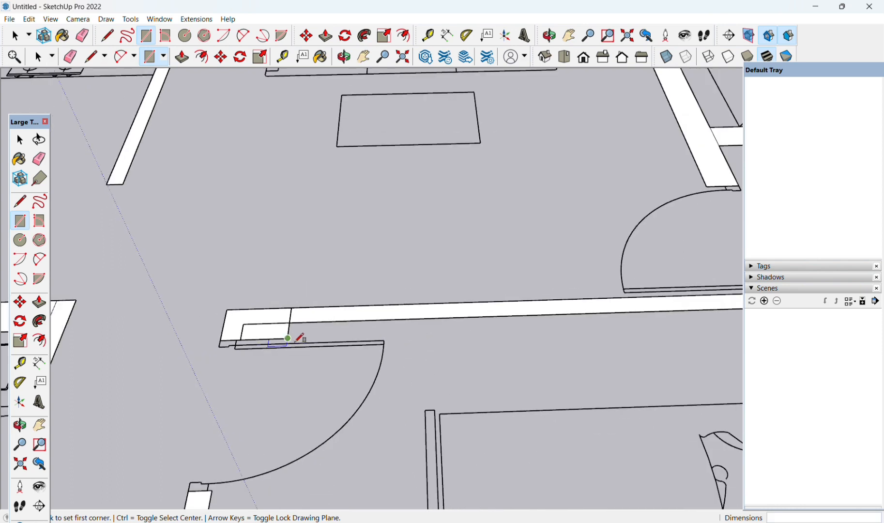
middle_drag(504, 310, 412, 200)
scroll(247, 270, down, 3)
scroll(291, 263, down, 3)
scroll(422, 197, down, 2)
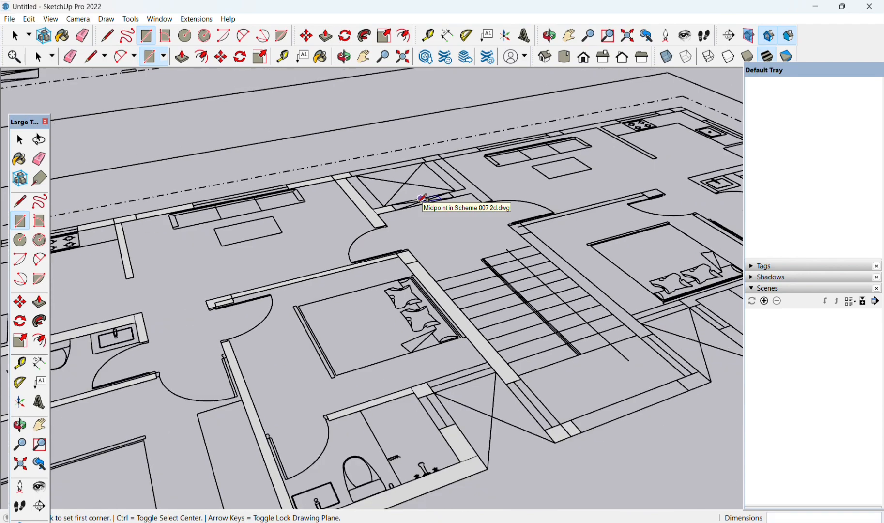
middle_drag(284, 296, 397, 249)
scroll(352, 339, down, 4)
middle_drag(351, 340, 523, 253)
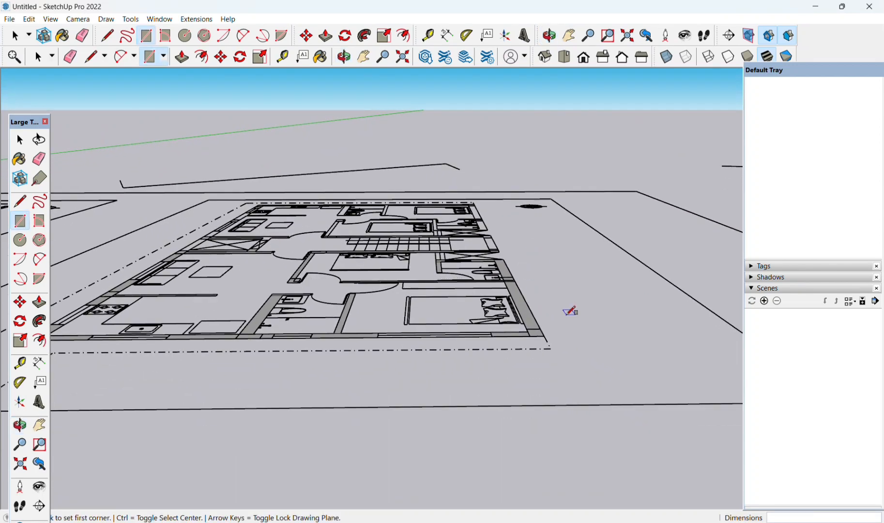
Make a group from the short outer wall face between the corner bedroom's window and the corner column
key(space)
middle_drag(544, 337, 544, 435)
scroll(473, 306, up, 5)
click(524, 415)
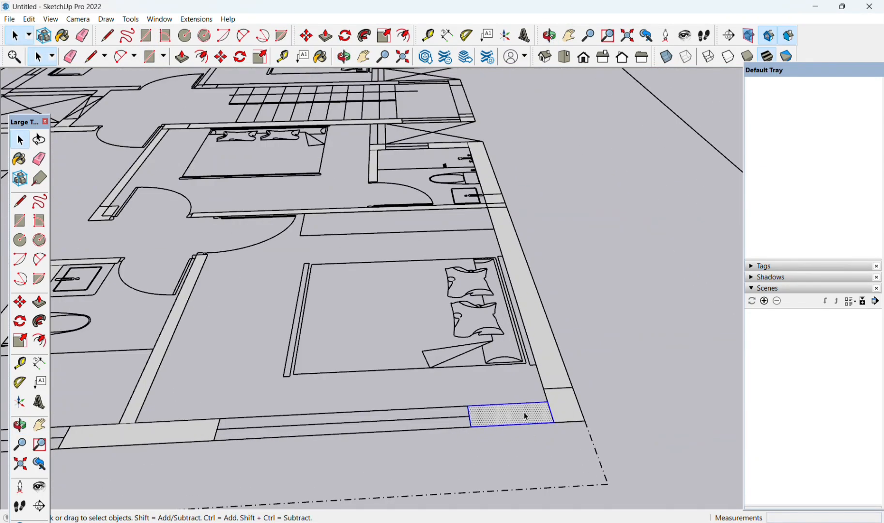
right_click(525, 413)
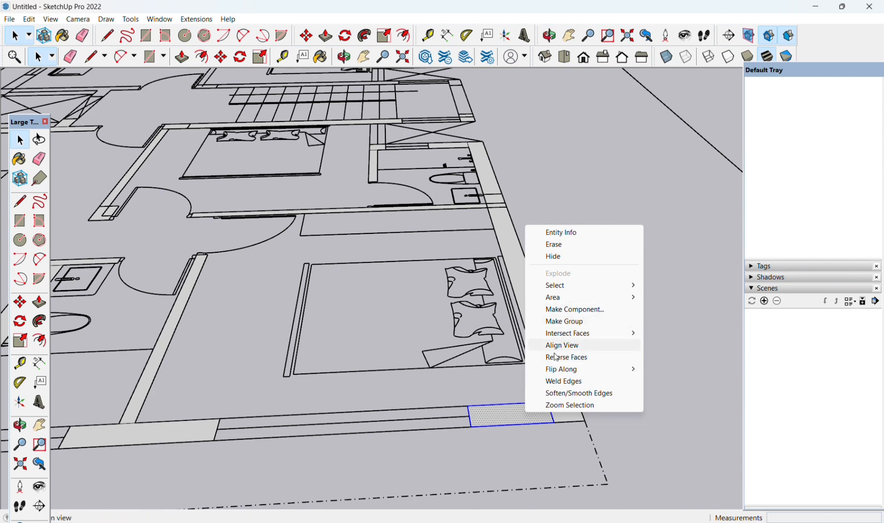
click(564, 321)
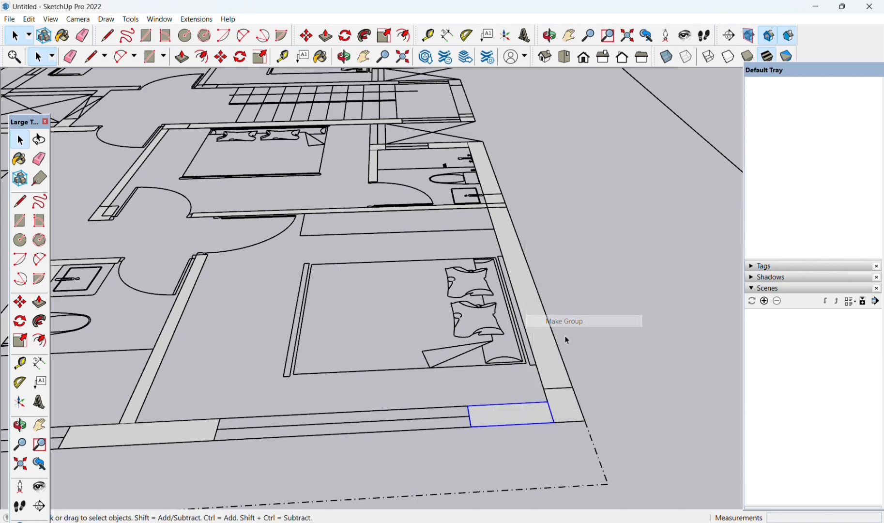
Open the short wall's group for editing, extrude its face 10' upward with Push/Pull, and leave the group
double_click(524, 424)
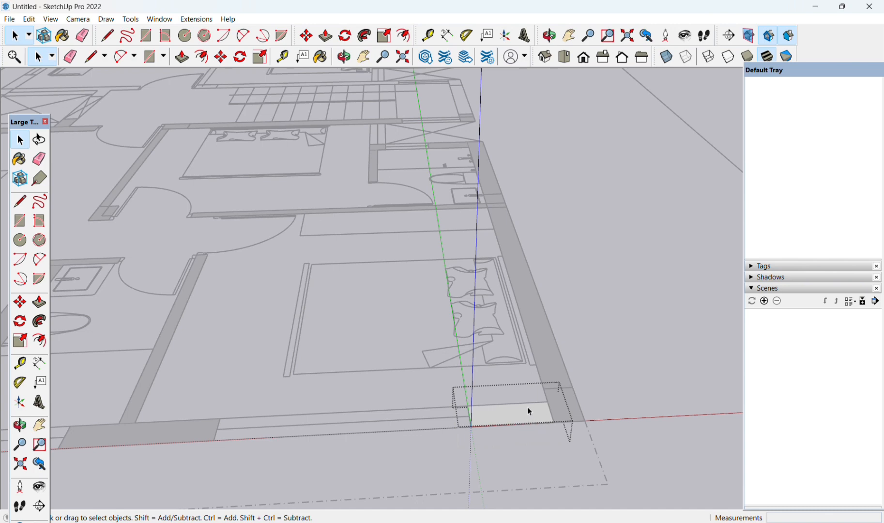
key(p)
click(529, 408)
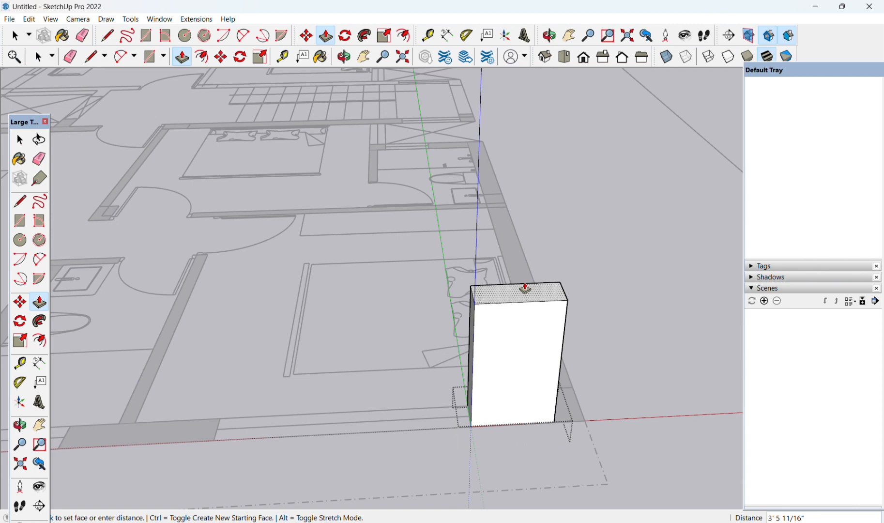
text(10)
key(Return)
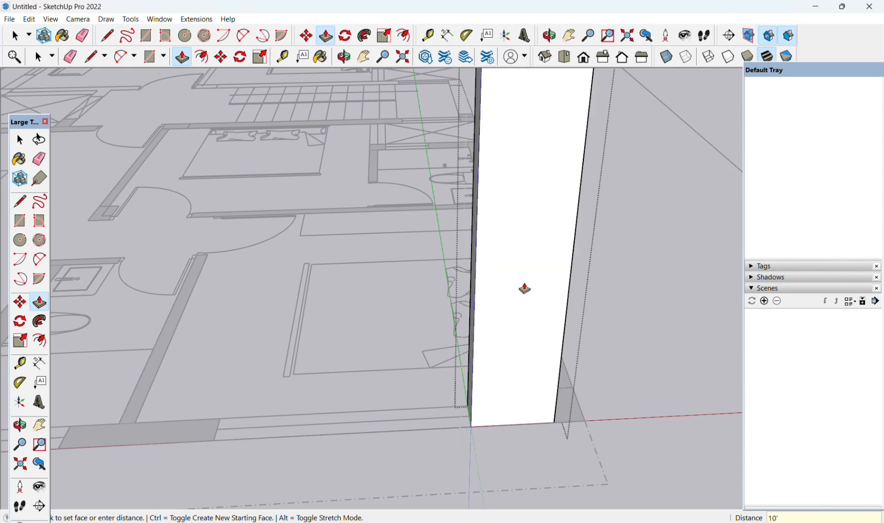
scroll(479, 281, down, 2)
middle_drag(479, 281, 444, 347)
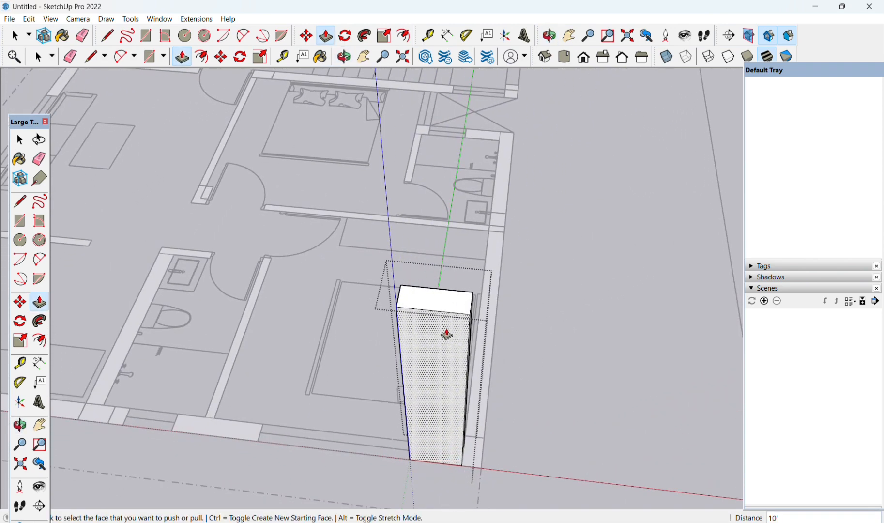
key(space)
scroll(532, 319, down, 3)
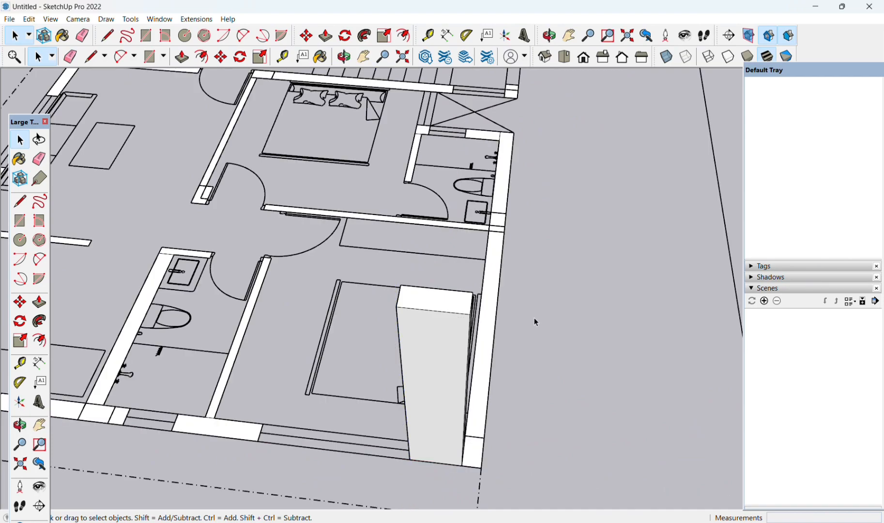
Select the extruded short wall group and try to use Push/Pull on it from outside the group
middle_drag(532, 319, 203, 242)
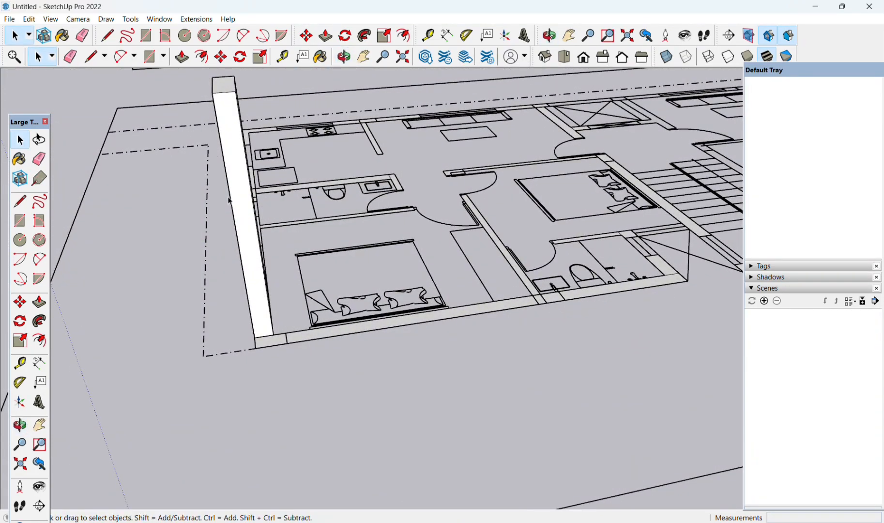
click(236, 206)
middle_drag(236, 206, 157, 256)
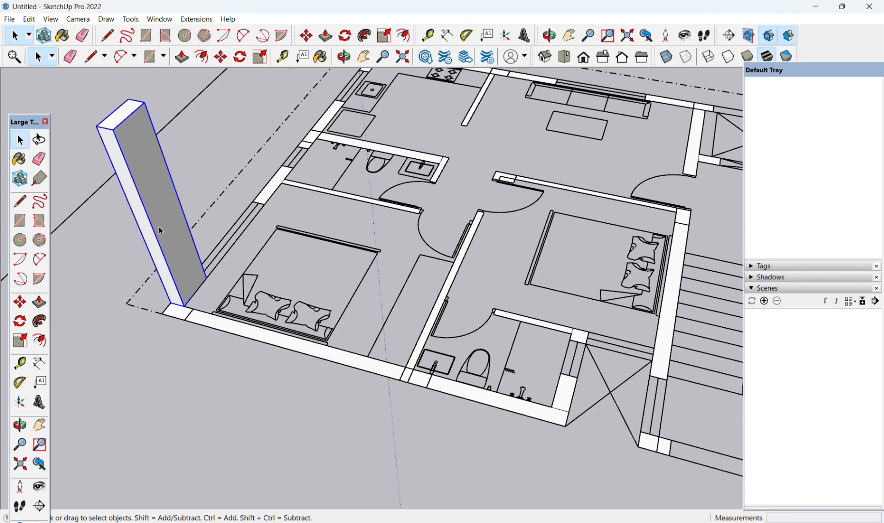
key(p)
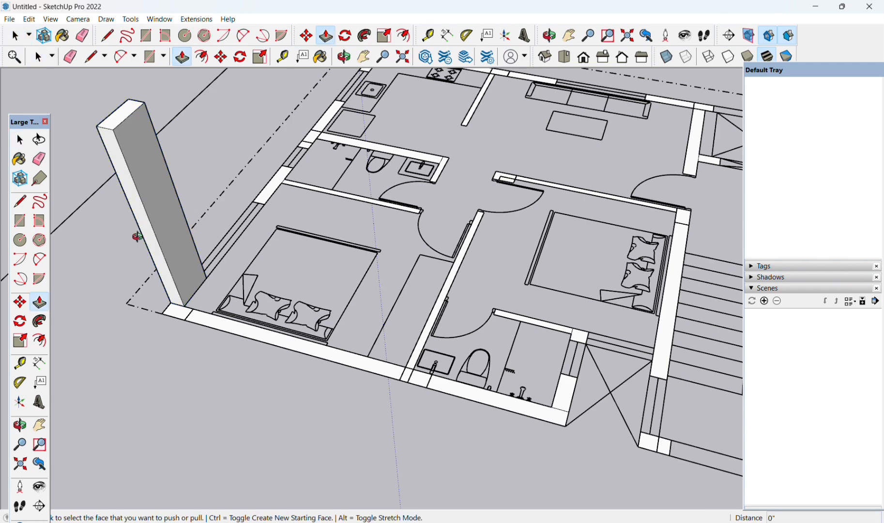
middle_drag(136, 235, 195, 183)
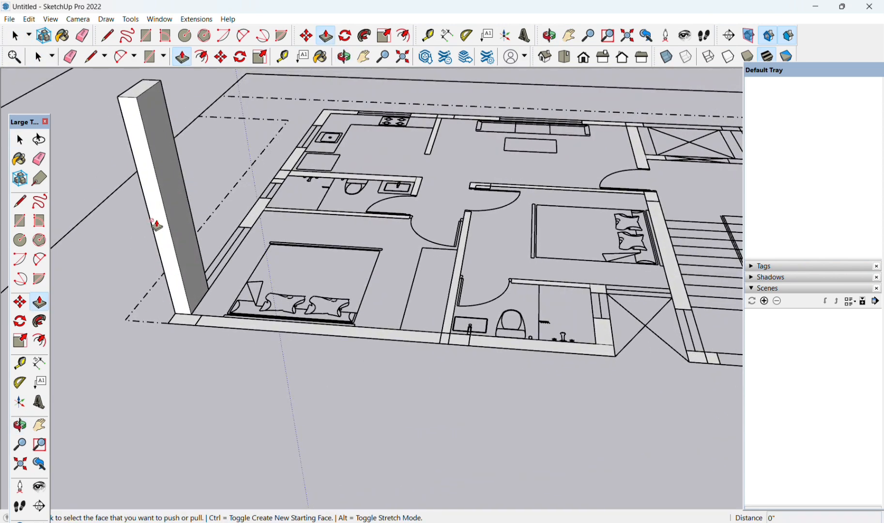
scroll(164, 228, up, 6)
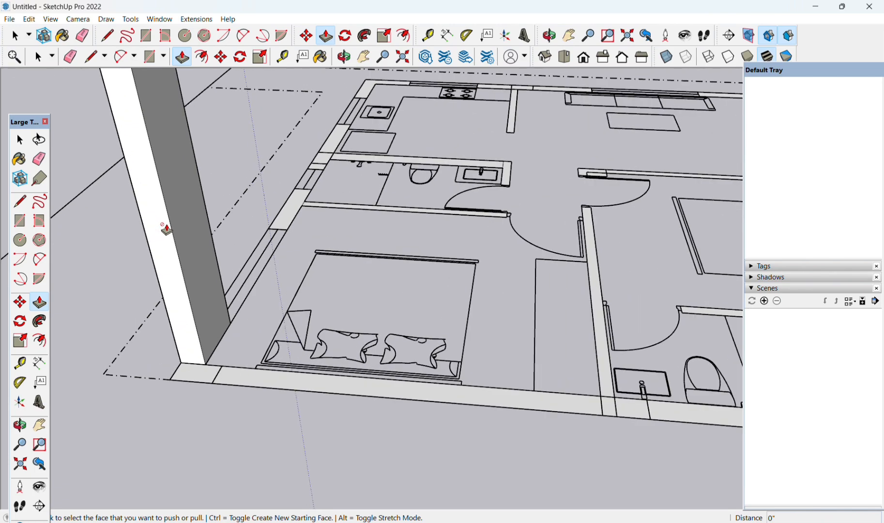
scroll(162, 251, down, 8)
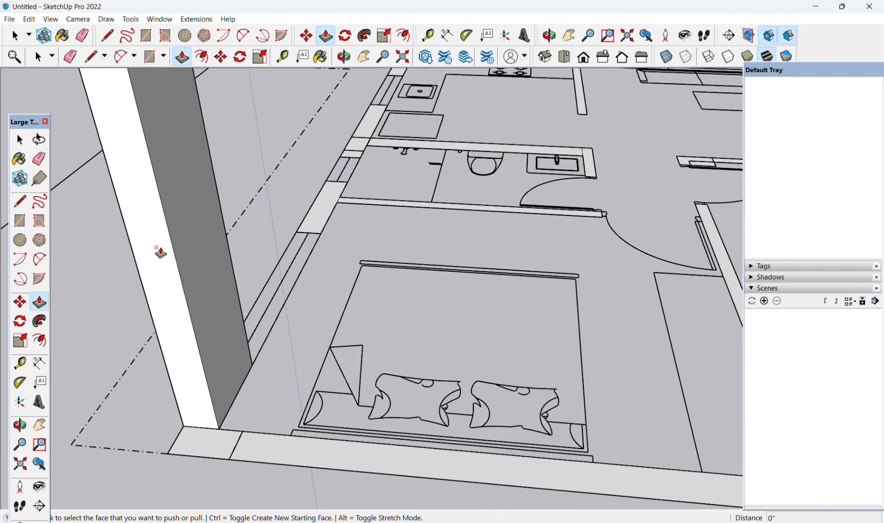
key(space)
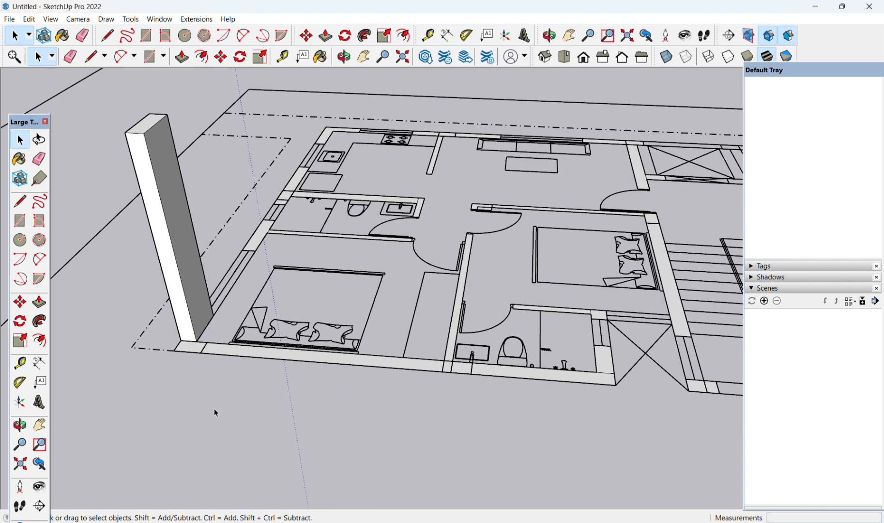
Extrude the ungrouped long outer wall face behind the corner bedroom's bed 10' upward with Push/Pull
scroll(229, 351, up, 5)
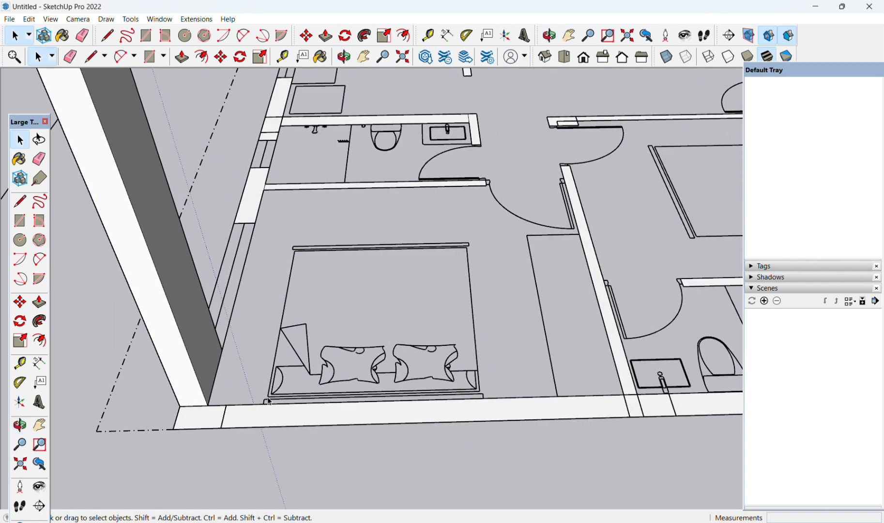
click(246, 422)
key(p)
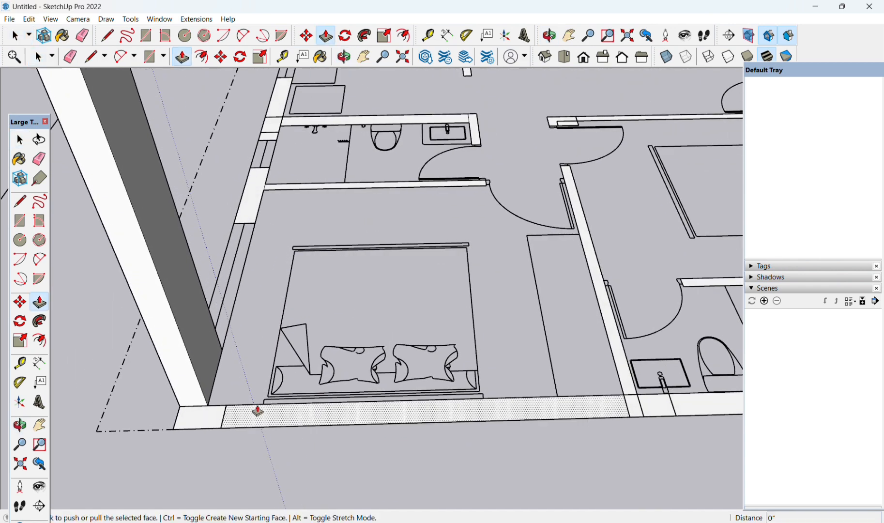
click(259, 409)
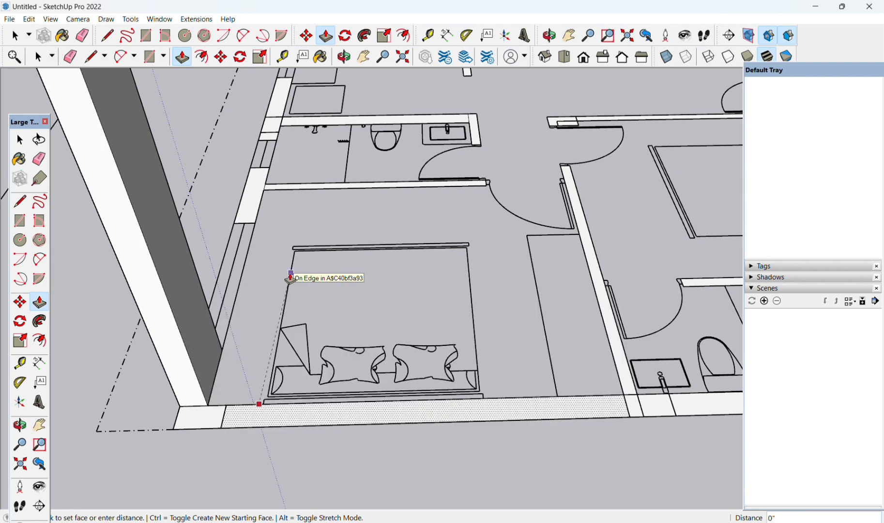
text(10')
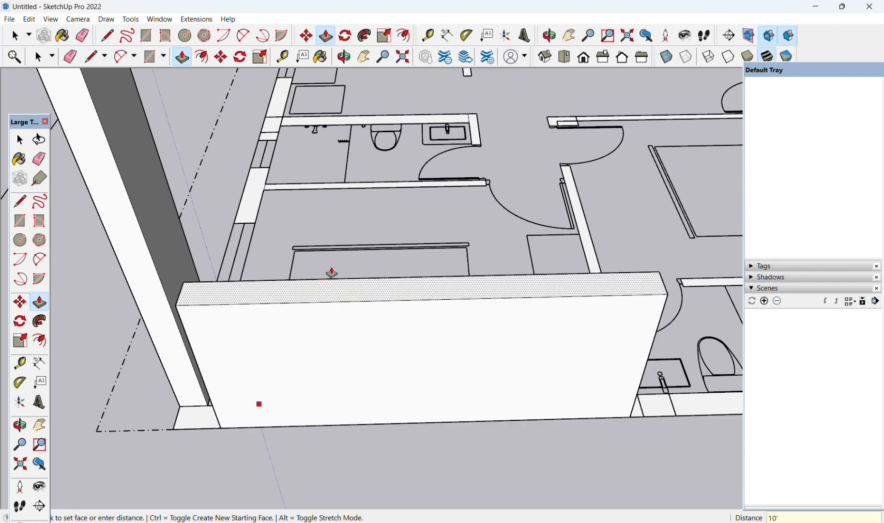
key(Return)
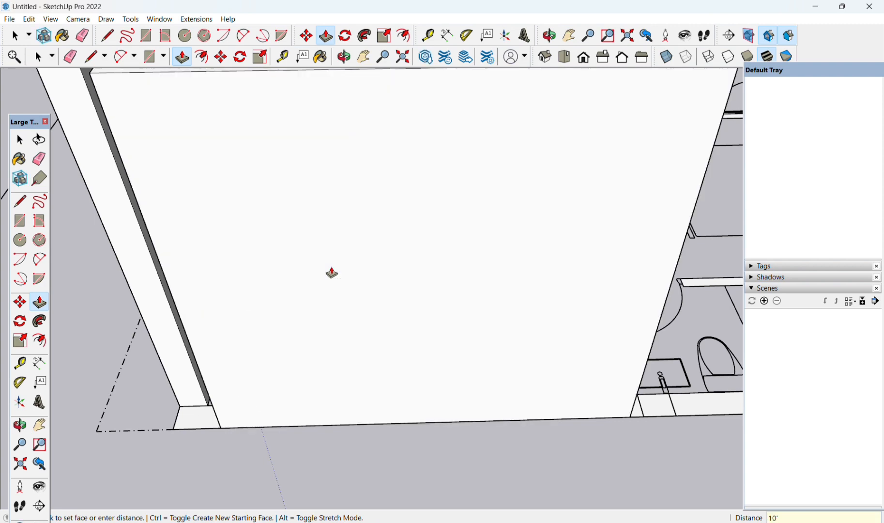
scroll(334, 279, down, 3)
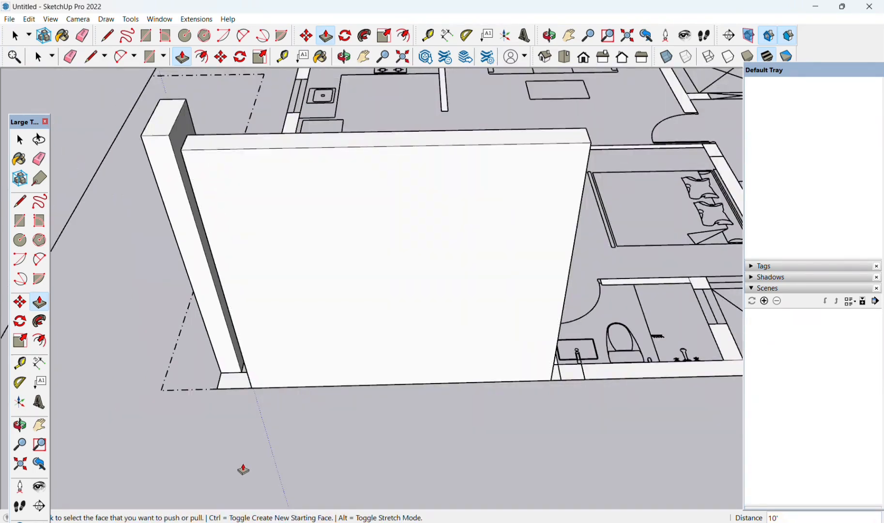
key(space)
Compare selecting the grouped short wall with the ungrouped long wall, and check Push/Pull on the closed group
middle_drag(209, 422, 388, 317)
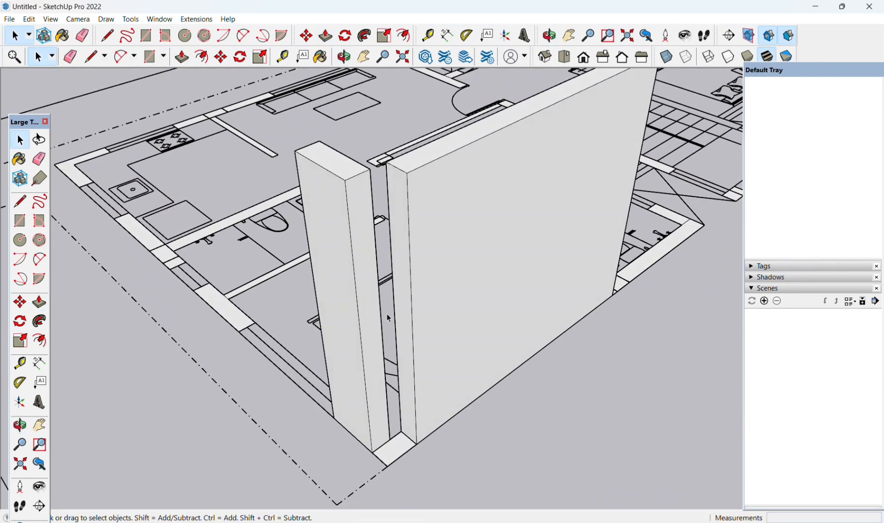
click(341, 309)
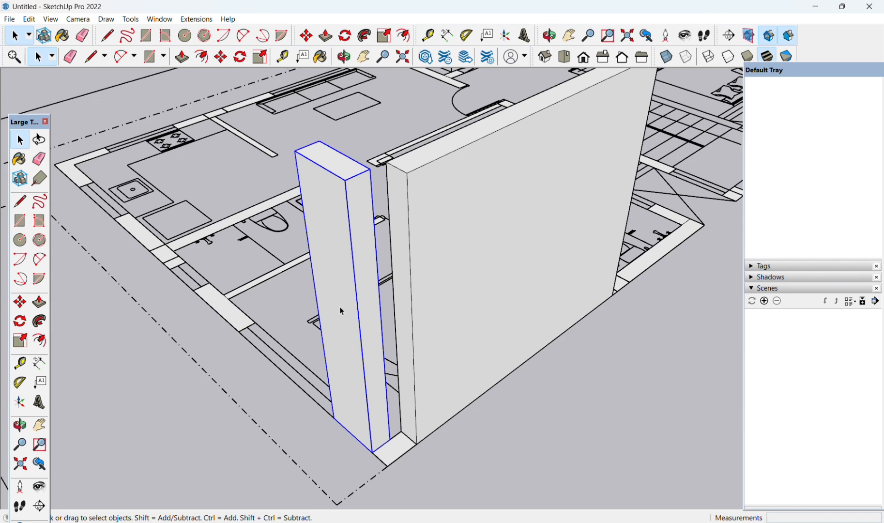
click(504, 260)
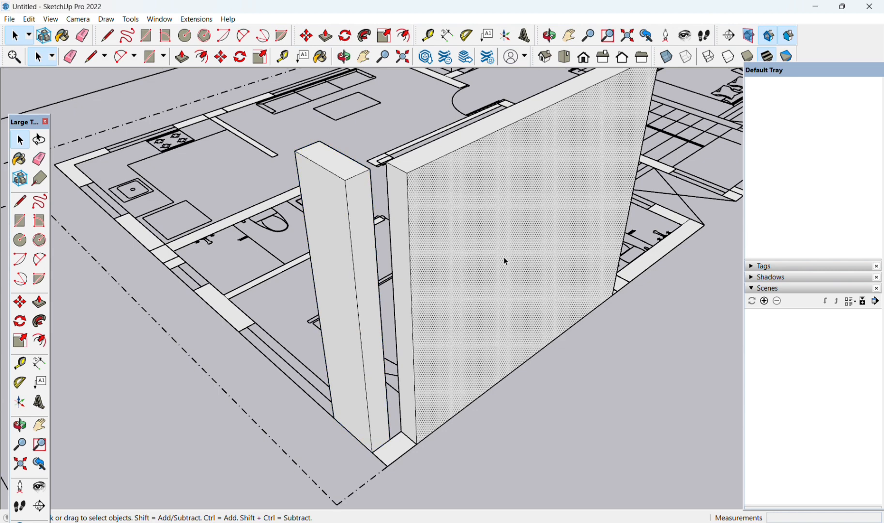
click(352, 295)
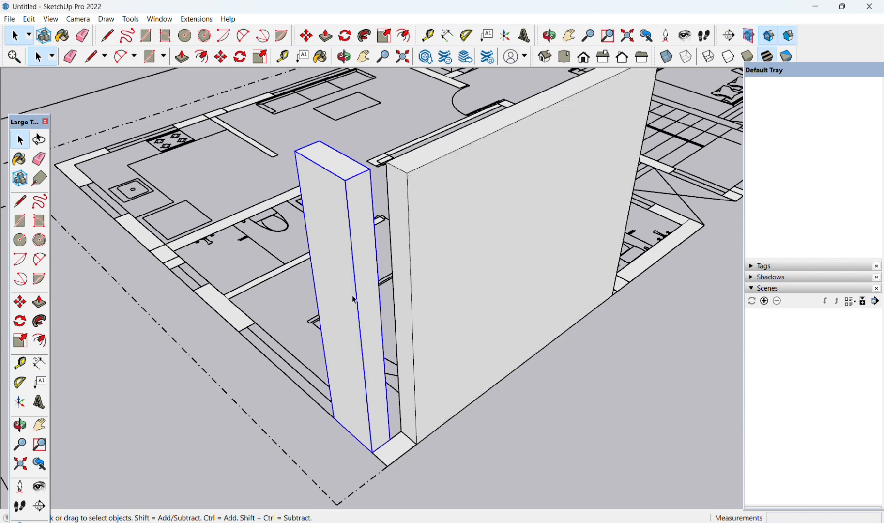
key(p)
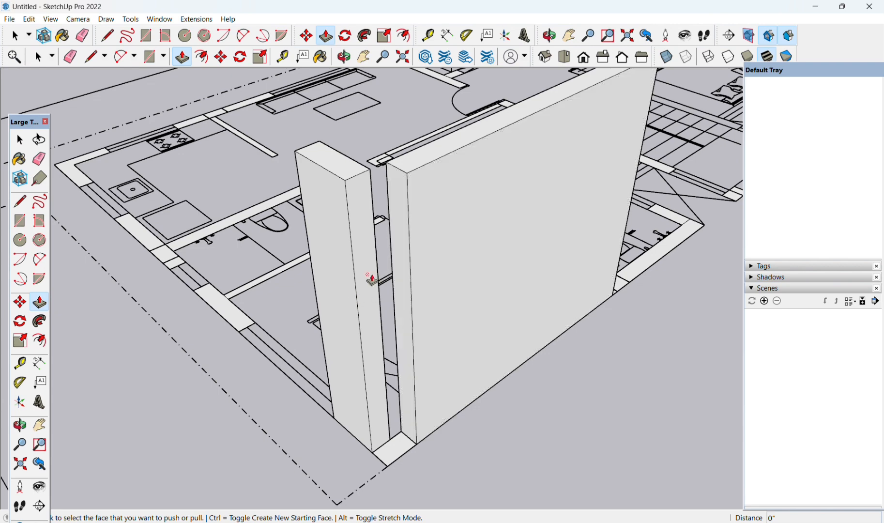
key(space)
click(350, 281)
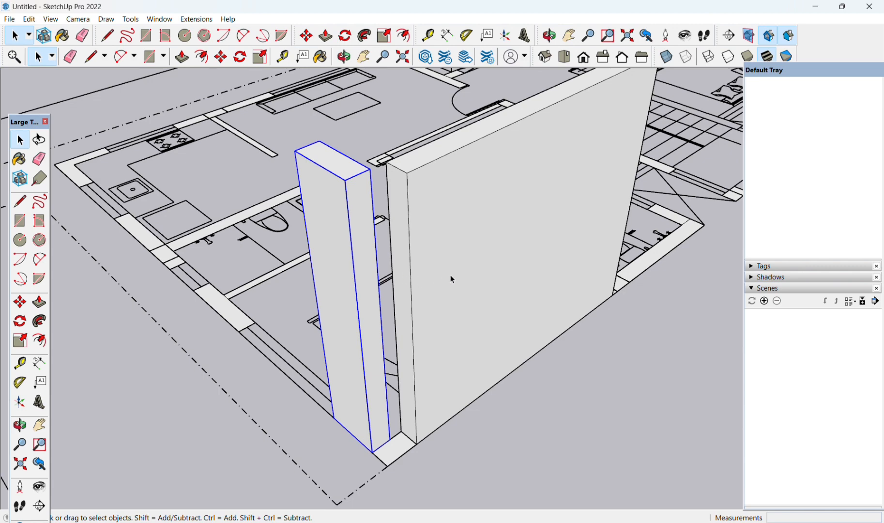
Select the ungrouped long wall's outer, top and end faces individually, and clear the selection
click(506, 446)
click(477, 347)
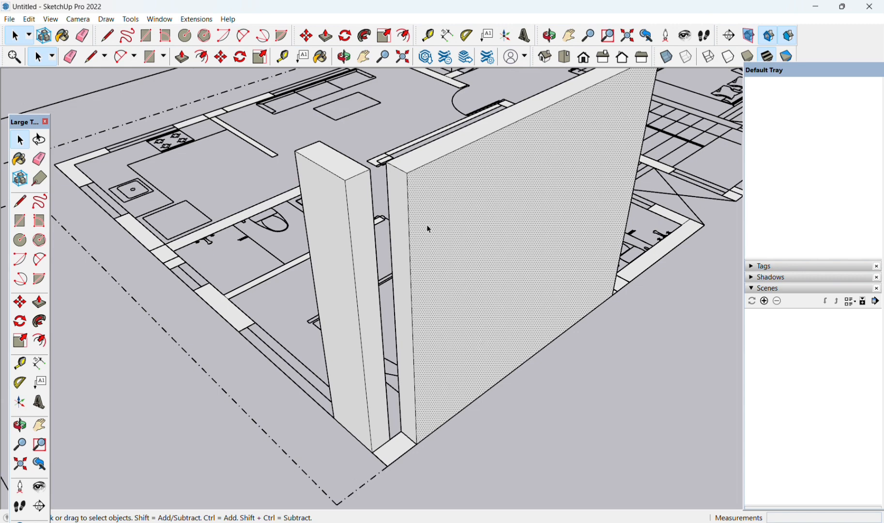
click(417, 167)
click(416, 161)
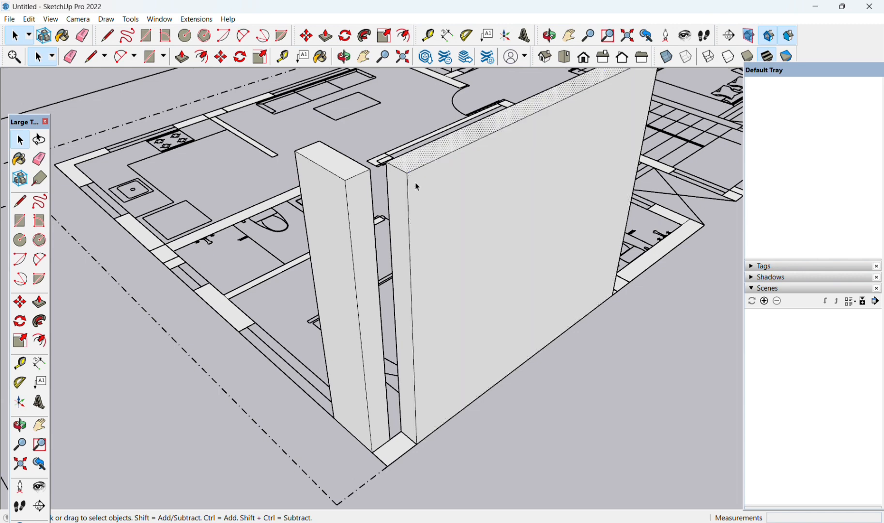
click(396, 207)
click(518, 387)
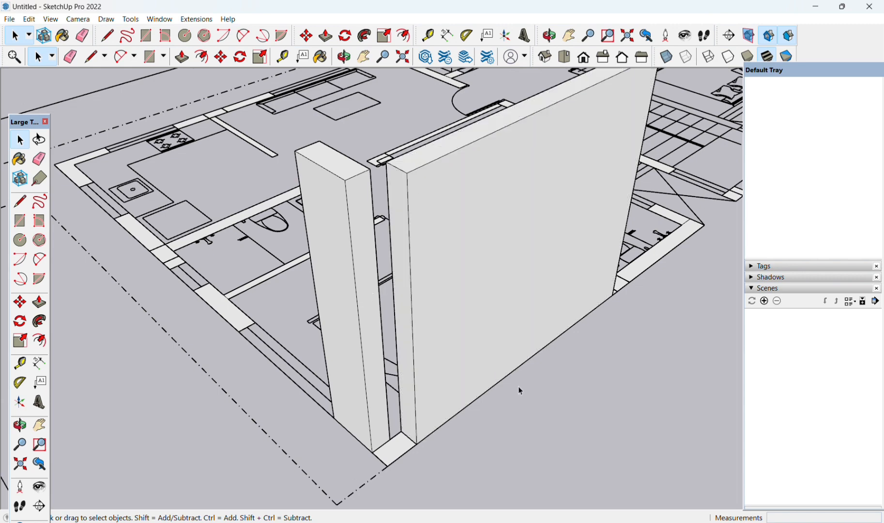
Pull the ungrouped long wall's outer face outward about 3' 3 1/8" with Push/Pull
click(340, 329)
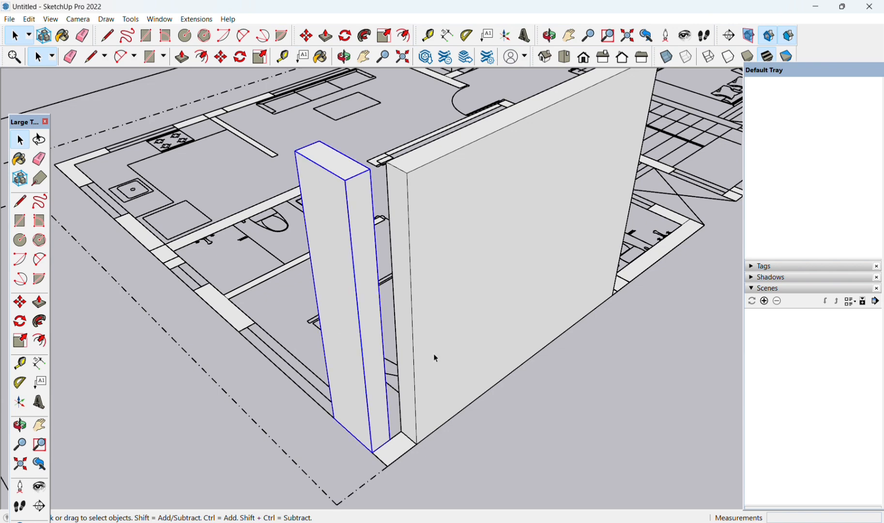
click(457, 317)
key(p)
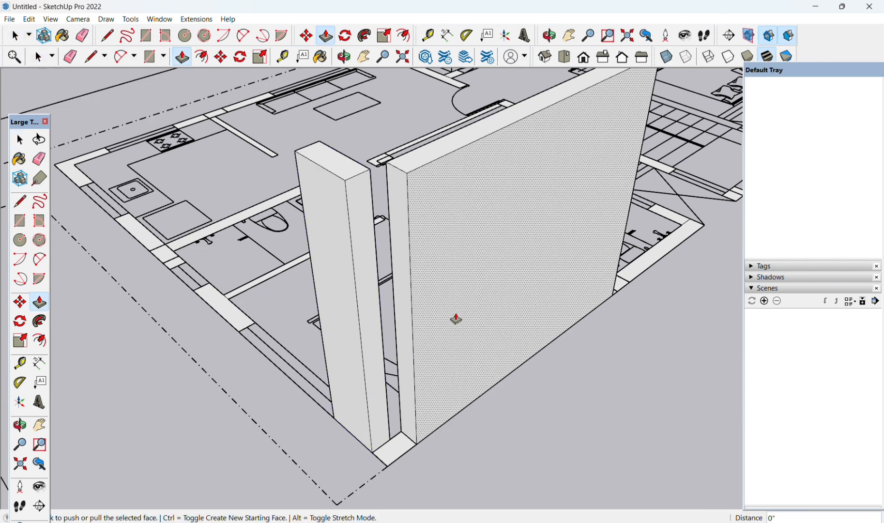
click(456, 317)
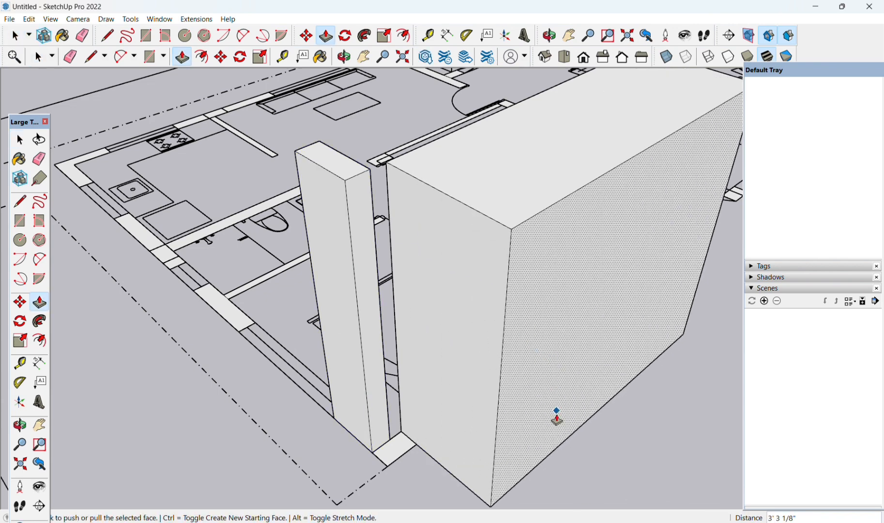
middle_drag(556, 416, 762, 348)
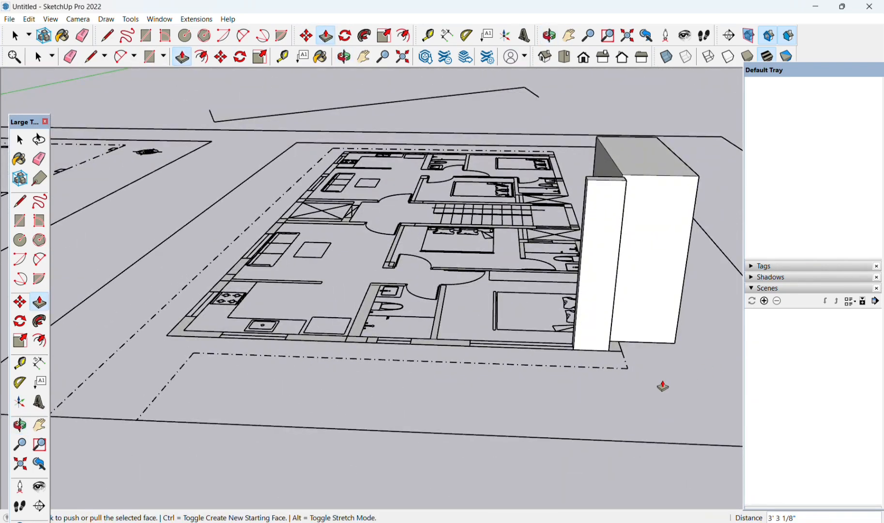
middle_drag(662, 384, 483, 374)
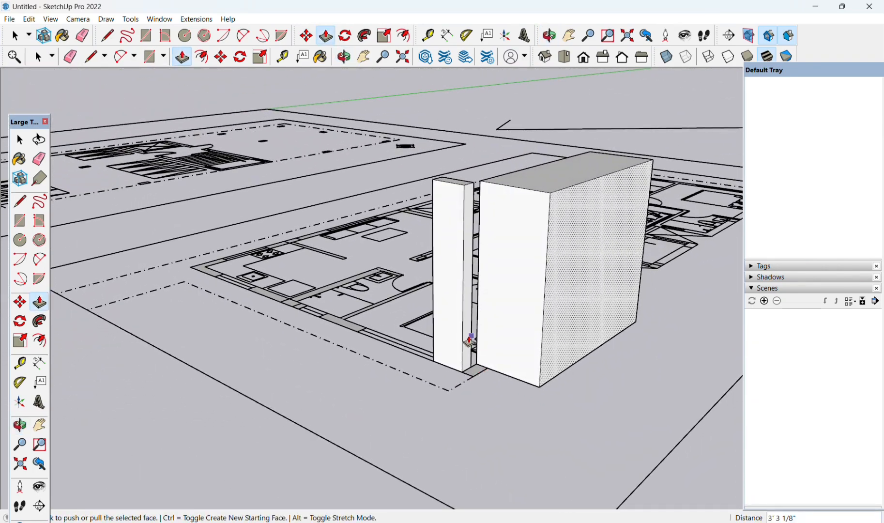
Push the long wall's outer face back inward about 1' 10 5/16"
key(space)
middle_drag(595, 288, 495, 296)
click(490, 286)
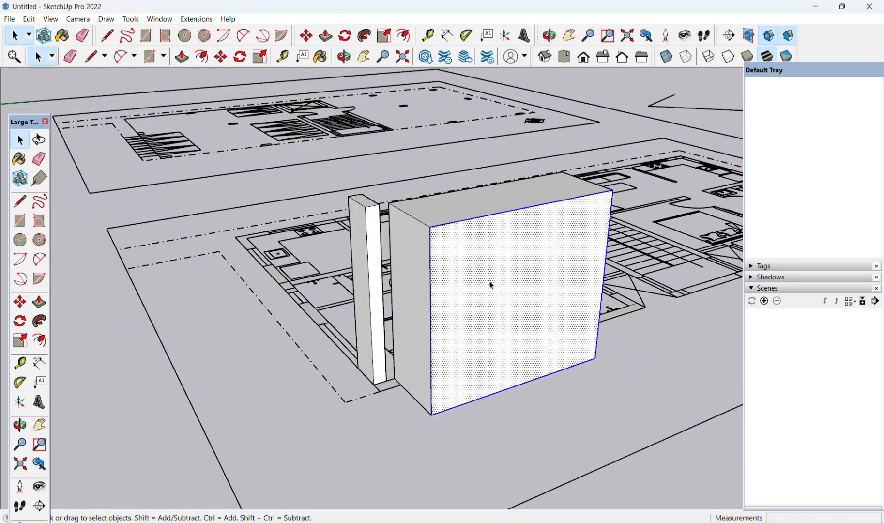
click(490, 283)
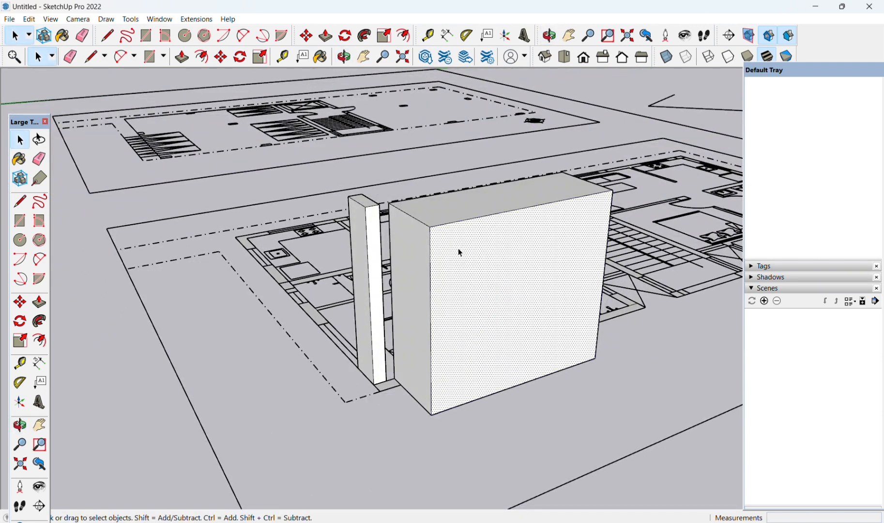
key(p)
drag(453, 259, 434, 250)
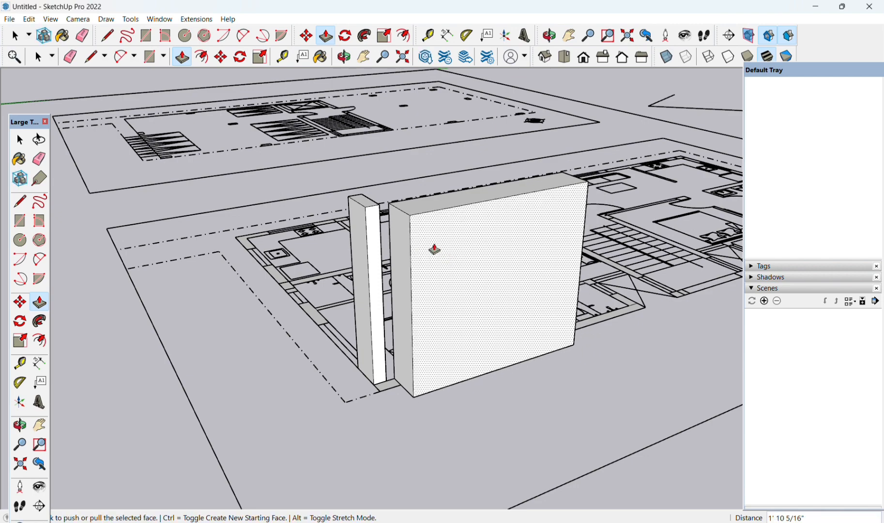
middle_drag(468, 385, 510, 432)
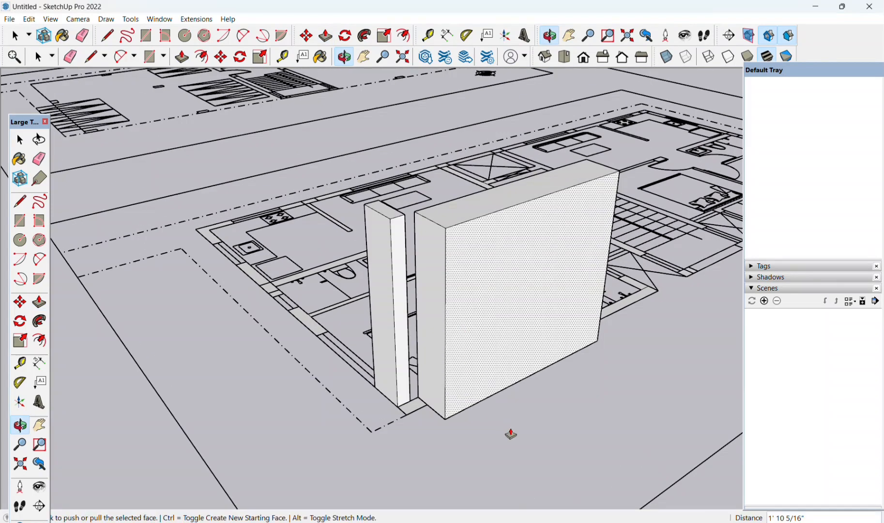
Open the short wall group for editing and select its faces individually
key(space)
click(397, 325)
middle_drag(396, 325, 527, 334)
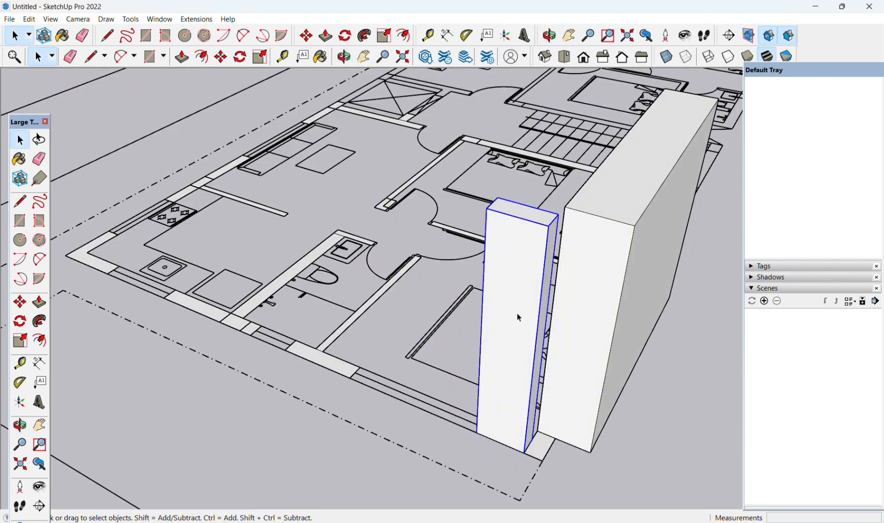
double_click(518, 317)
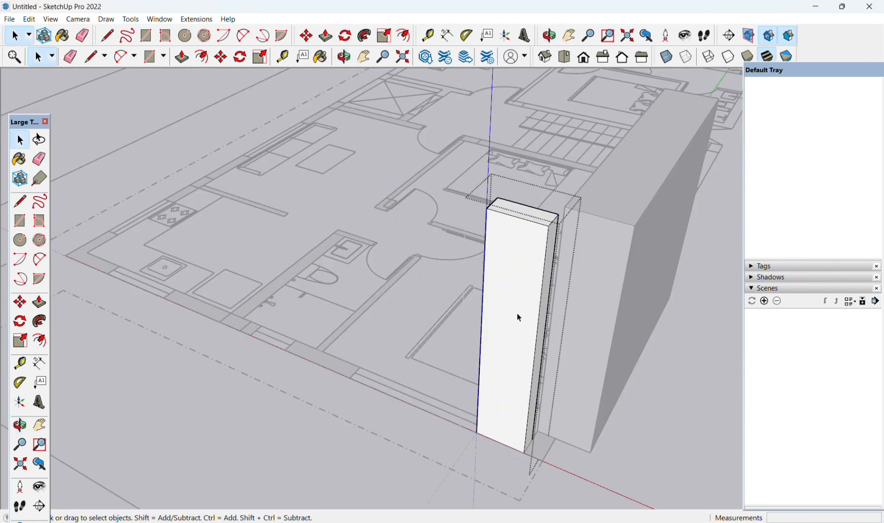
click(518, 317)
click(511, 202)
click(530, 215)
Pull the short wall's outer face about 2' 13/16" inside the group with Push/Pull, and close the group
click(532, 278)
key(p)
drag(533, 280, 515, 328)
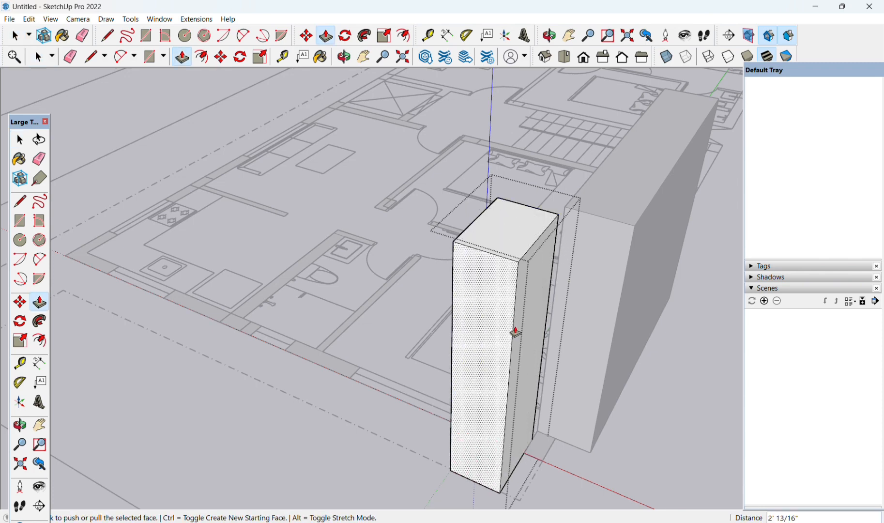
middle_drag(533, 348, 357, 311)
click(308, 321)
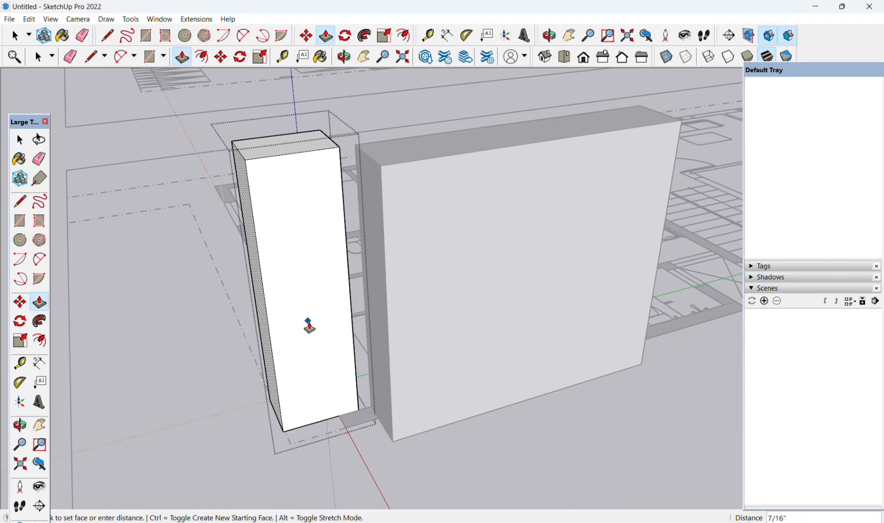
key(space)
click(312, 330)
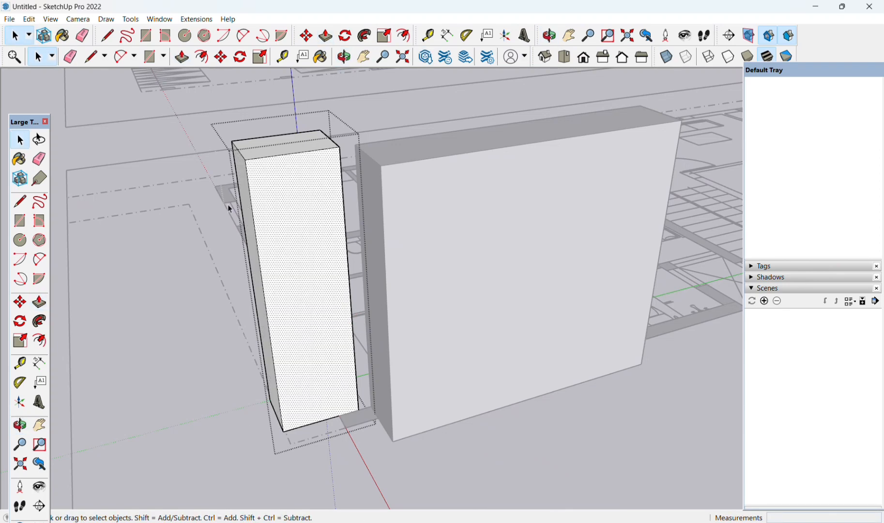
click(169, 258)
Compare selecting individual faces of the ungrouped long wall with selecting the short wall group as a whole
click(407, 207)
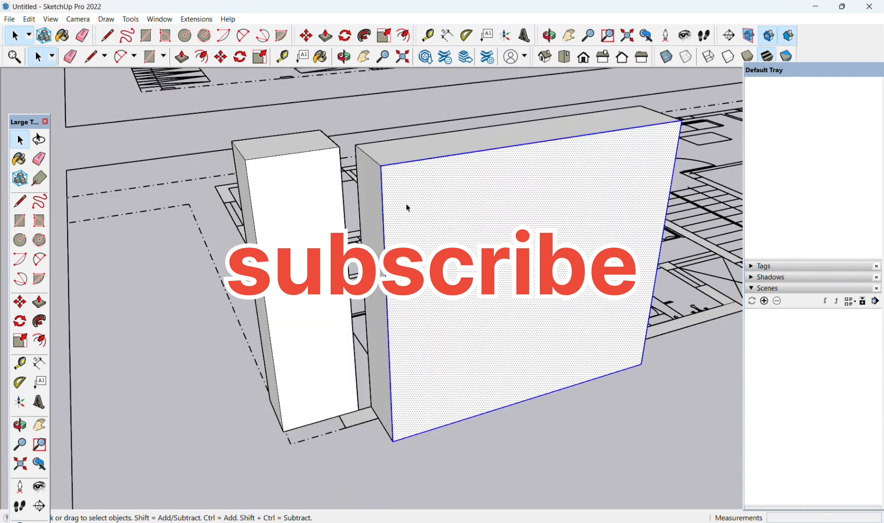
click(377, 148)
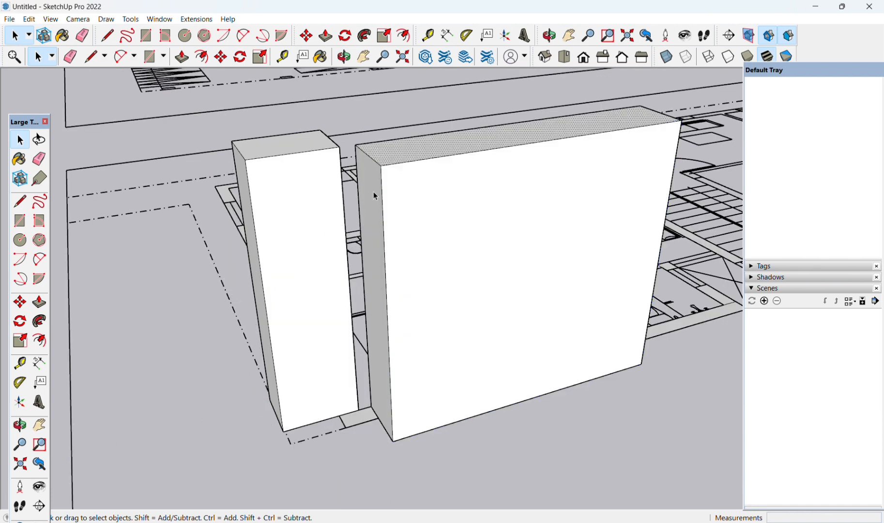
click(373, 192)
middle_drag(422, 229, 401, 445)
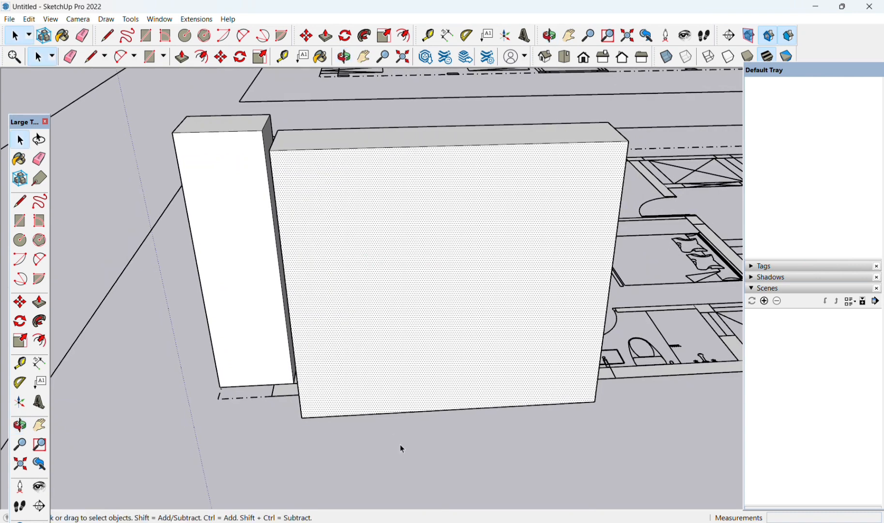
middle_drag(253, 244, 288, 245)
click(285, 245)
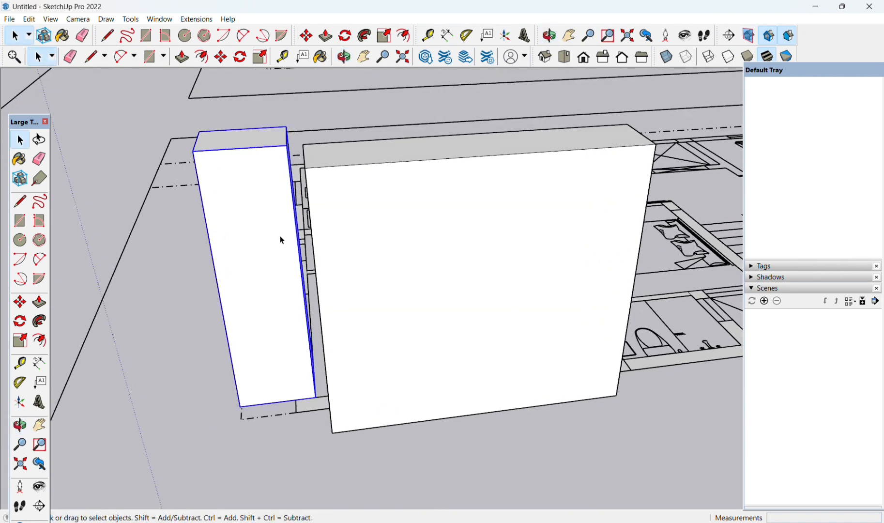
Draw a rectangle about 1' 7 1/8" by 9 9/16" on the front of the closed short wall group
key(r)
click(259, 222)
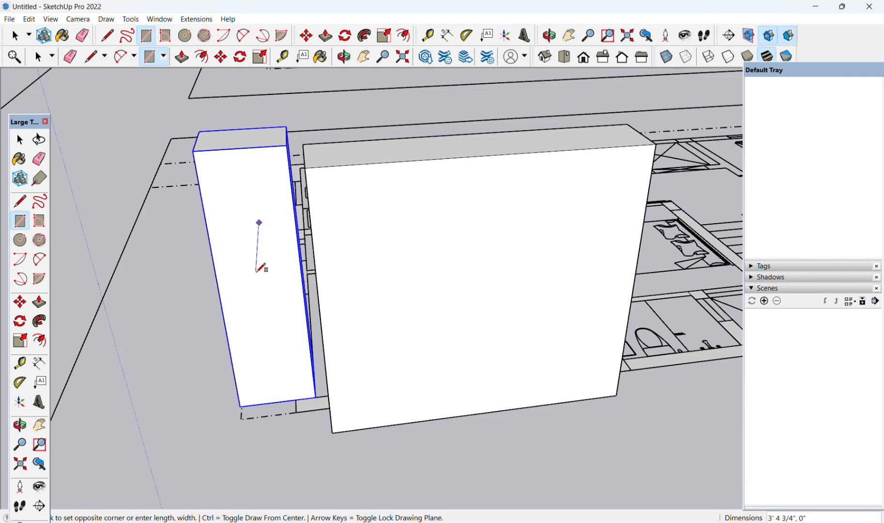
click(240, 268)
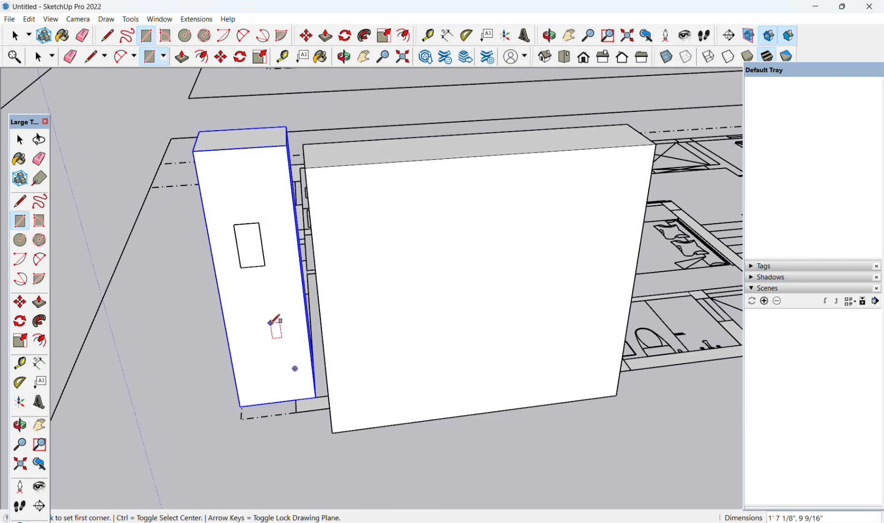
Extrude the small rectangle on the short wall group outward about 4' 1 3/8" into a box
middle_drag(271, 322, 561, 339)
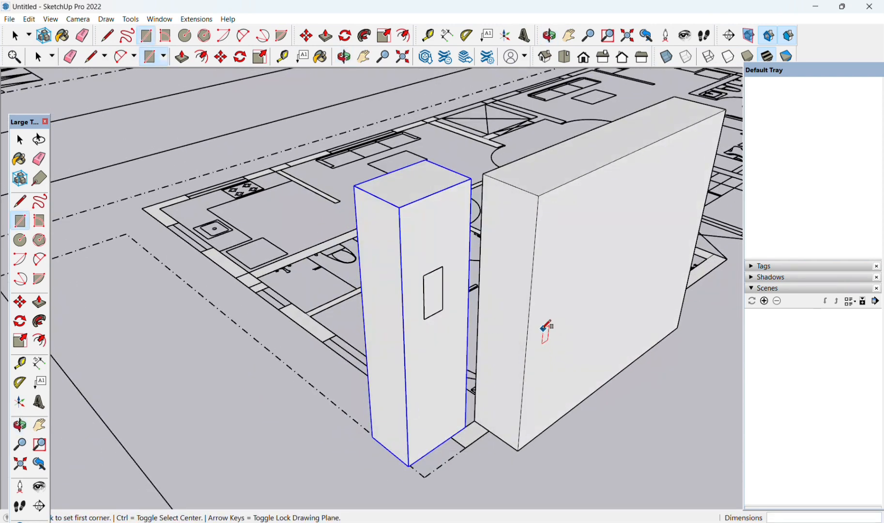
key(p)
click(427, 299)
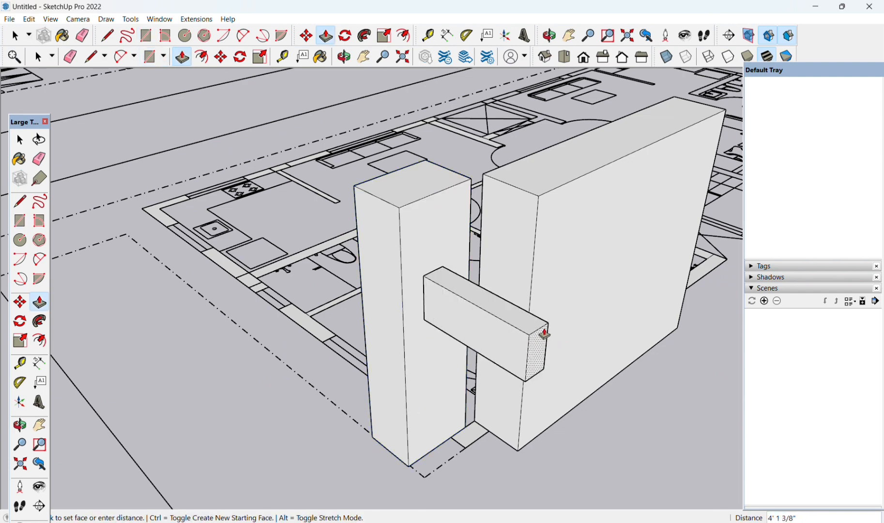
click(545, 334)
mouse_move(517, 347)
middle_down()
mouse_move(395, 365)
mouse_move(417, 340)
middle_up()
click(419, 339)
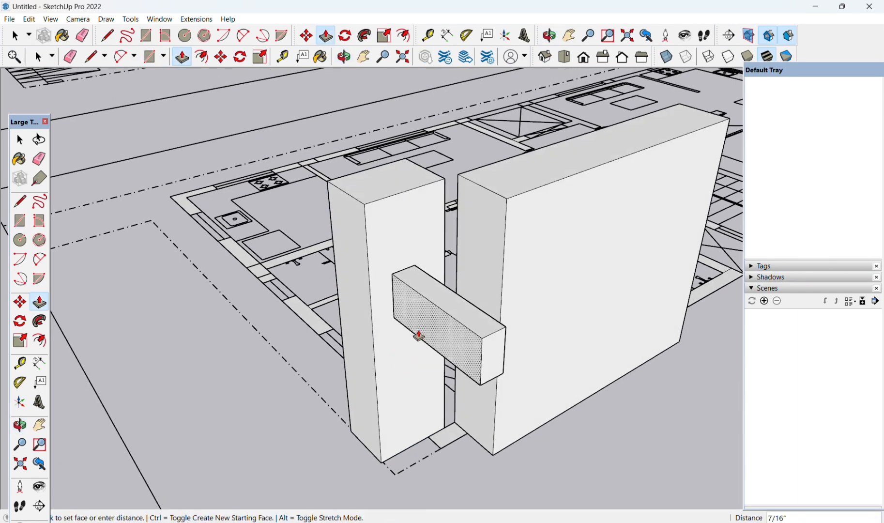
click(418, 335)
key(space)
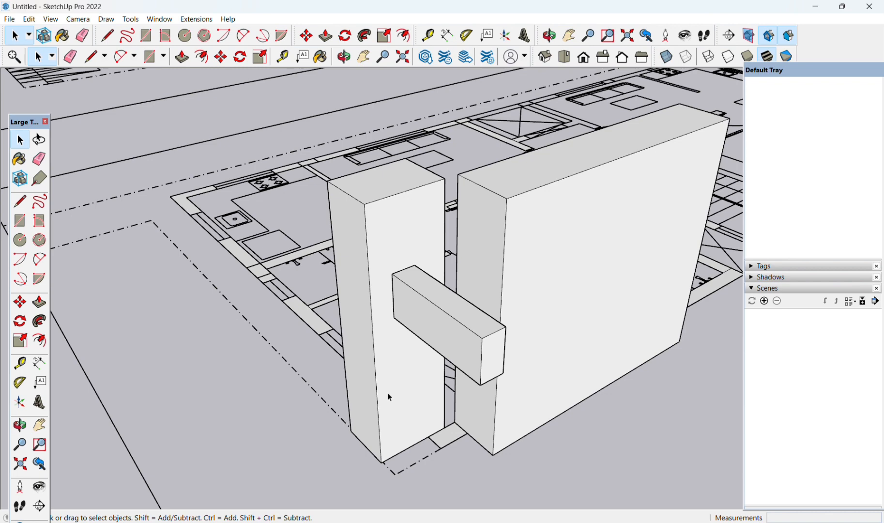
Select the whole projecting box separately from the short wall group and make it a group
click(389, 397)
mouse_move(557, 343)
middle_down()
mouse_move(528, 335)
mouse_move(408, 354)
middle_up()
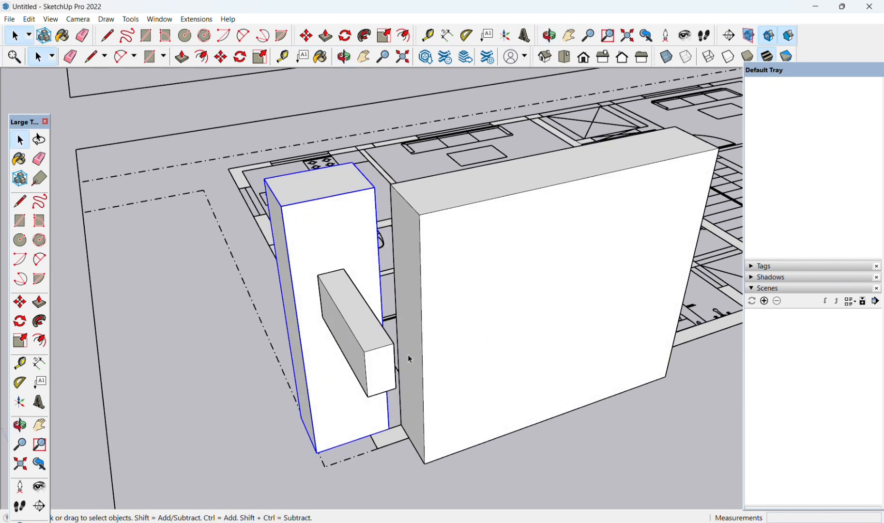
click(359, 365)
triple_click(381, 346)
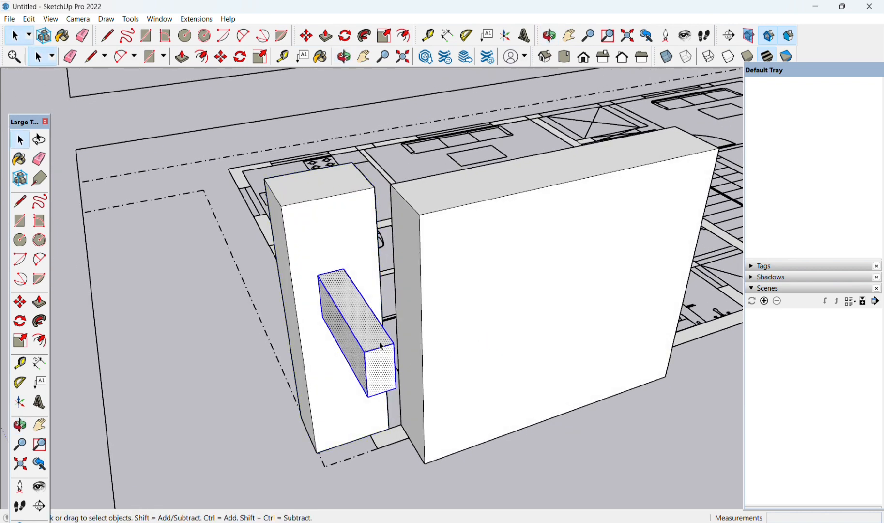
right_click(381, 346)
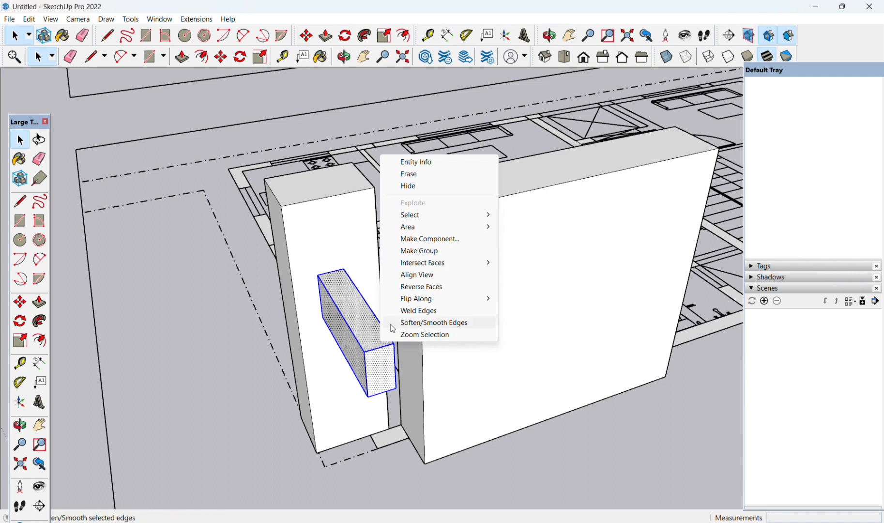
click(420, 250)
click(526, 456)
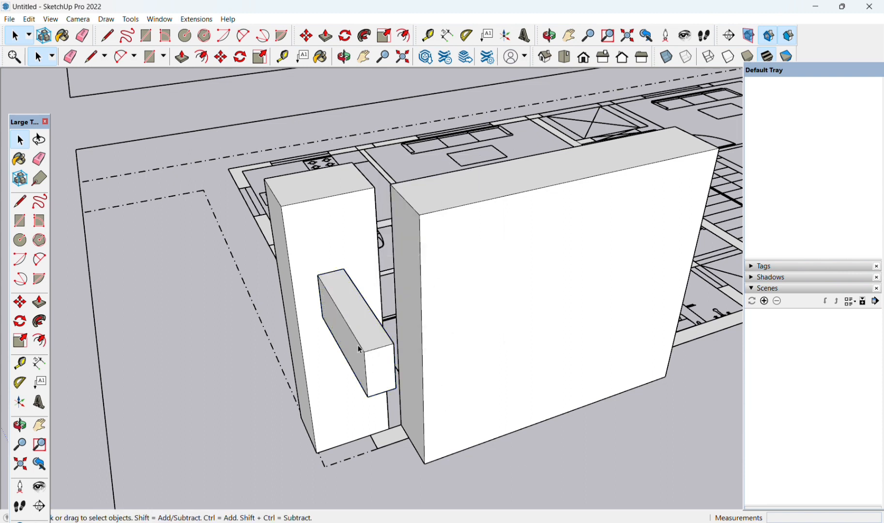
Draw a small rectangle about 1' 9" wide on the outer face of the ungrouped long wall
middle_drag(334, 402, 409, 428)
click(548, 318)
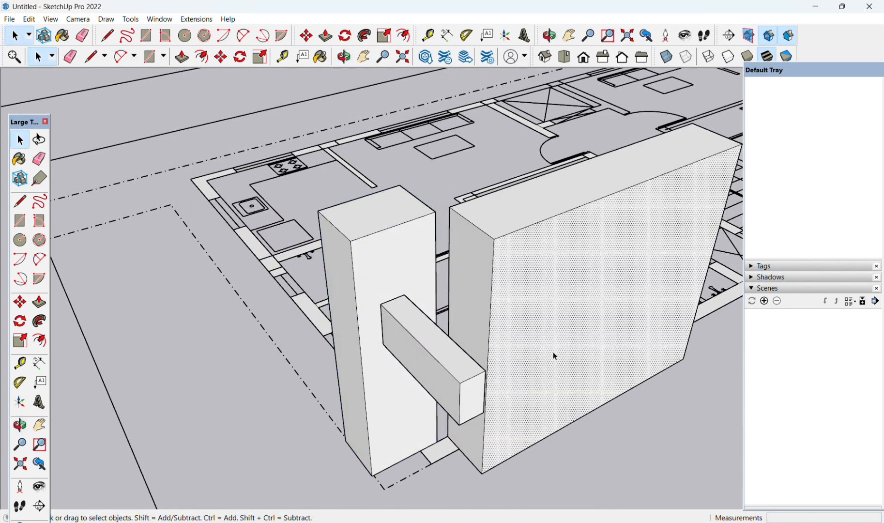
scroll(552, 352, down, 3)
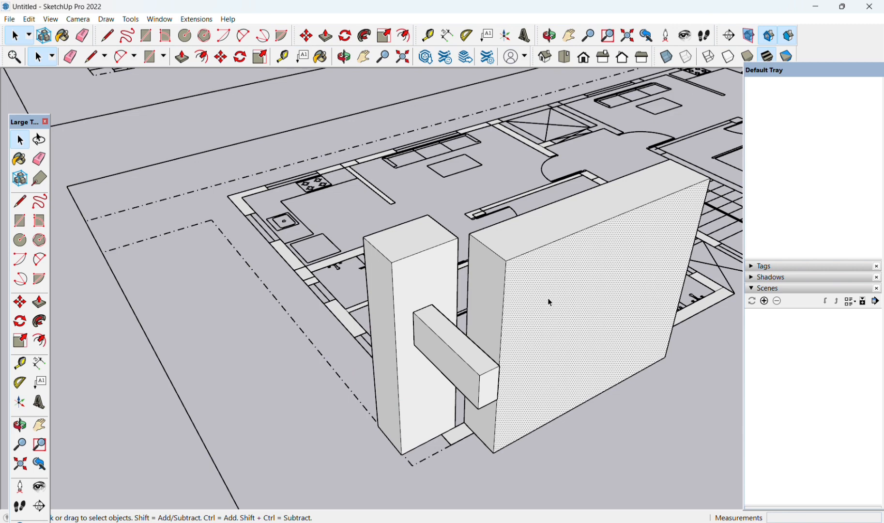
middle_drag(549, 303, 511, 296)
key(r)
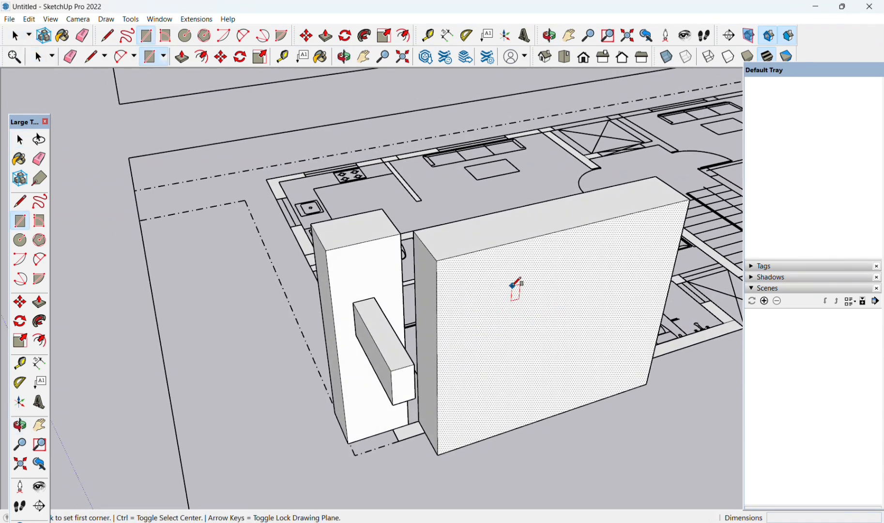
click(512, 284)
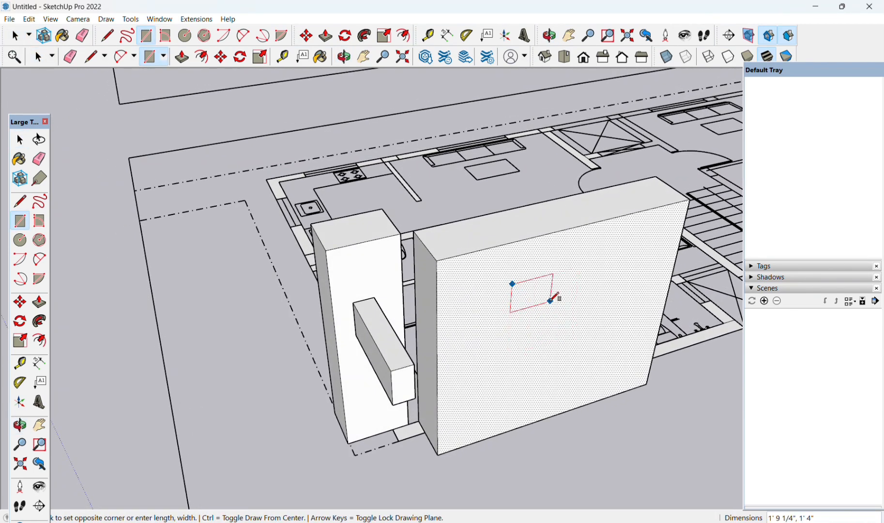
click(551, 296)
key(space)
click(597, 472)
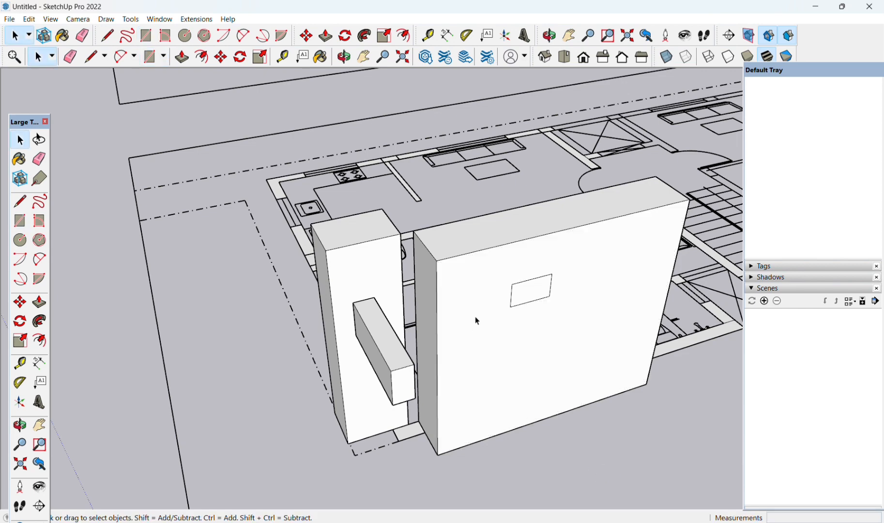
Extrude the small rectangle on the long wall outward about 3' 4 5/16" with Push/Pull
click(521, 296)
key(p)
drag(517, 296, 566, 336)
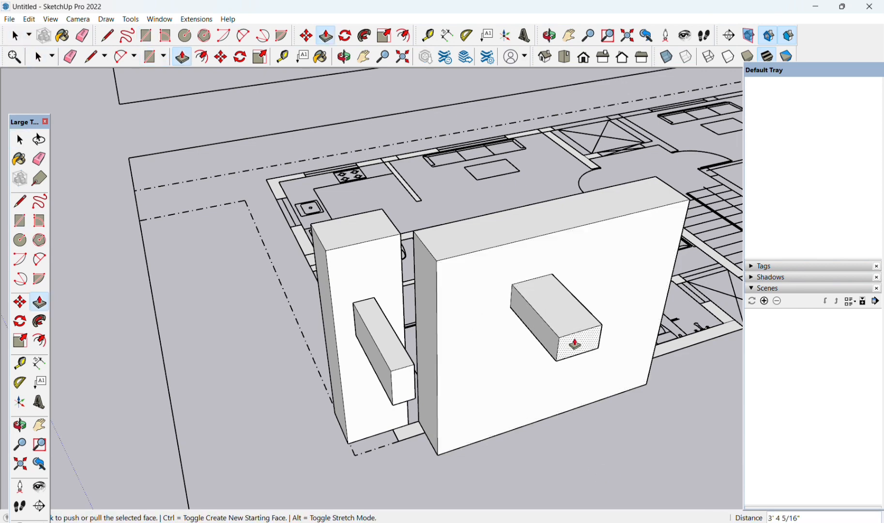
middle_drag(478, 506, 545, 461)
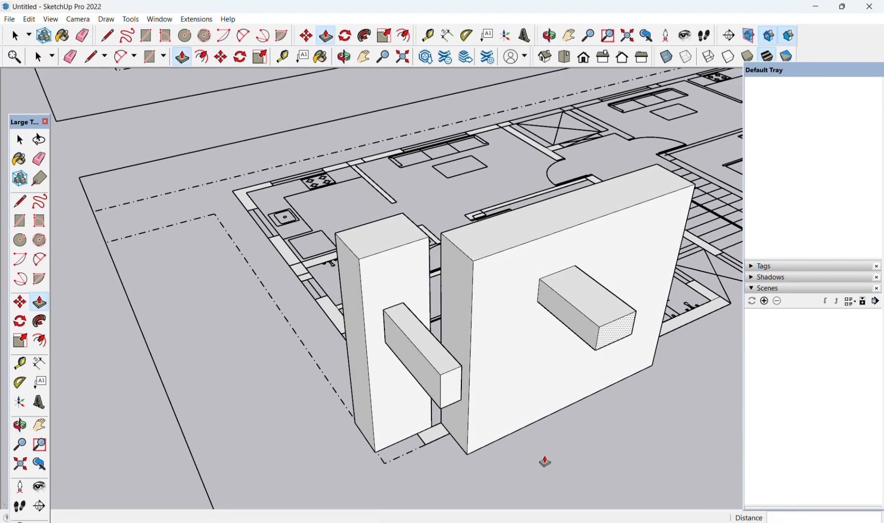
Select the projecting box and the short wall group in turn to check that they are separate groups
key(space)
click(618, 411)
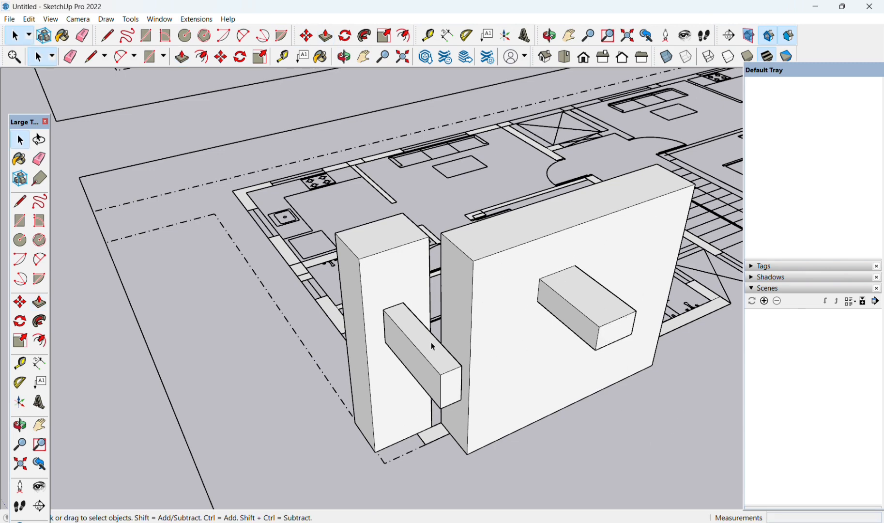
middle_drag(318, 415, 485, 310)
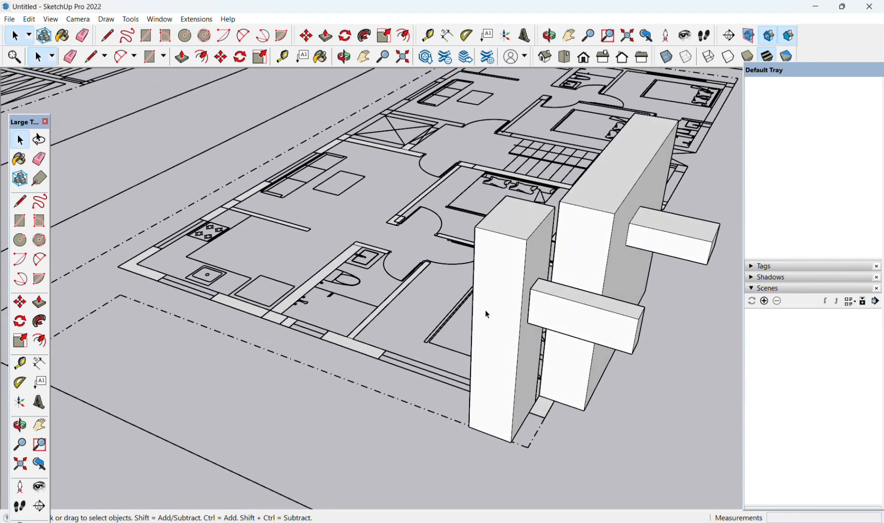
middle_drag(541, 259, 419, 253)
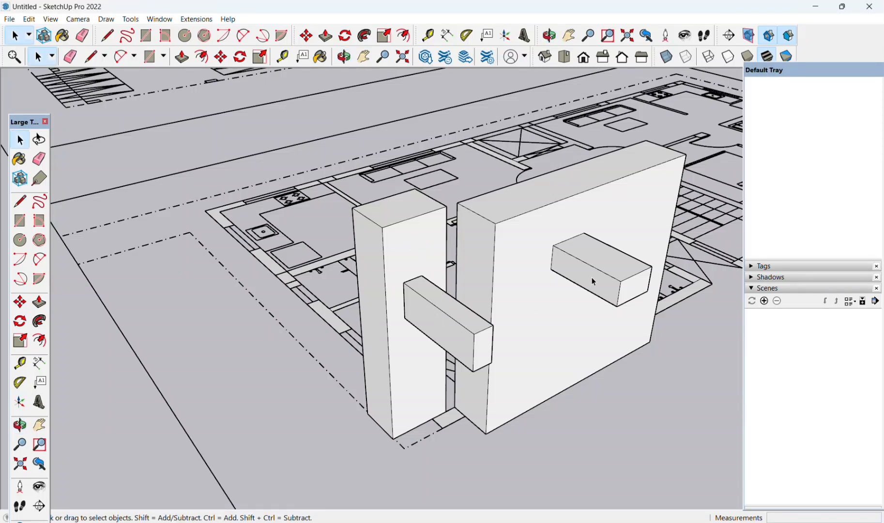
click(436, 322)
click(400, 346)
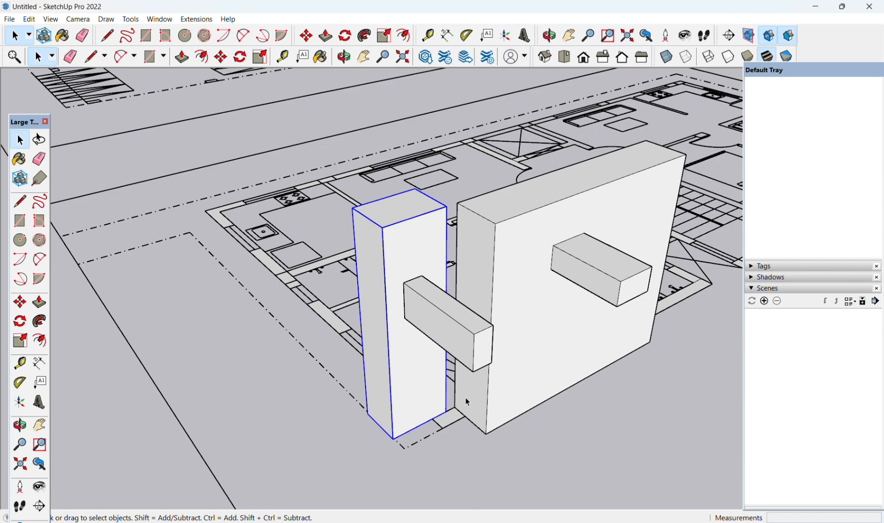
Delete the large outer face of the ungrouped long wall and inspect its interior from several angles
click(519, 310)
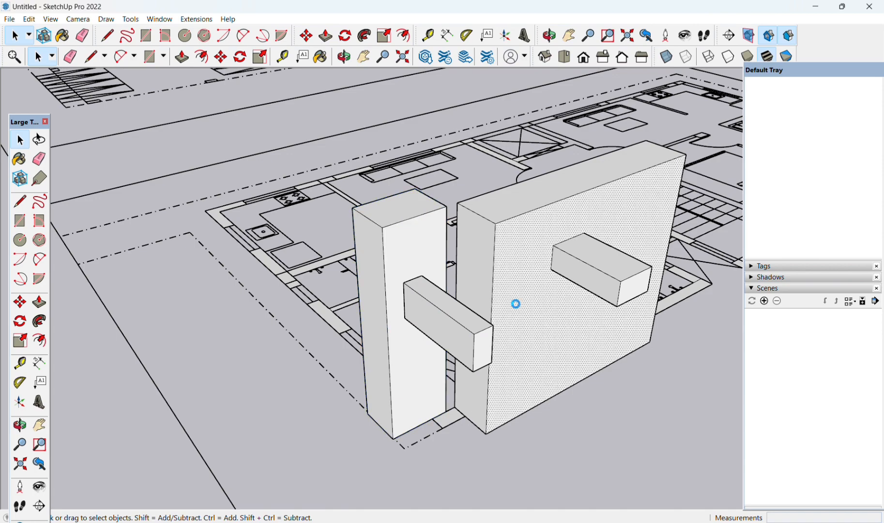
key(Delete)
middle_drag(516, 306, 327, 97)
scroll(296, 346, up, 3)
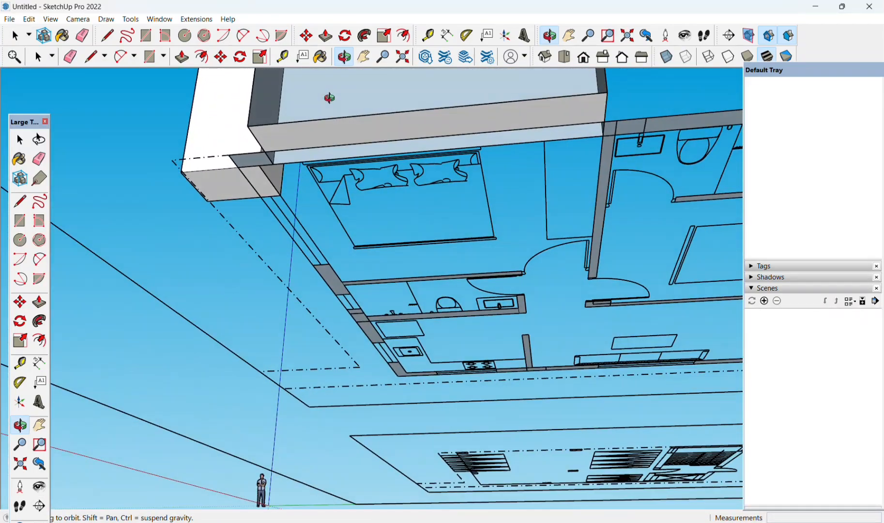
scroll(251, 128, up, 5)
middle_drag(251, 128, 280, 413)
scroll(279, 412, down, 6)
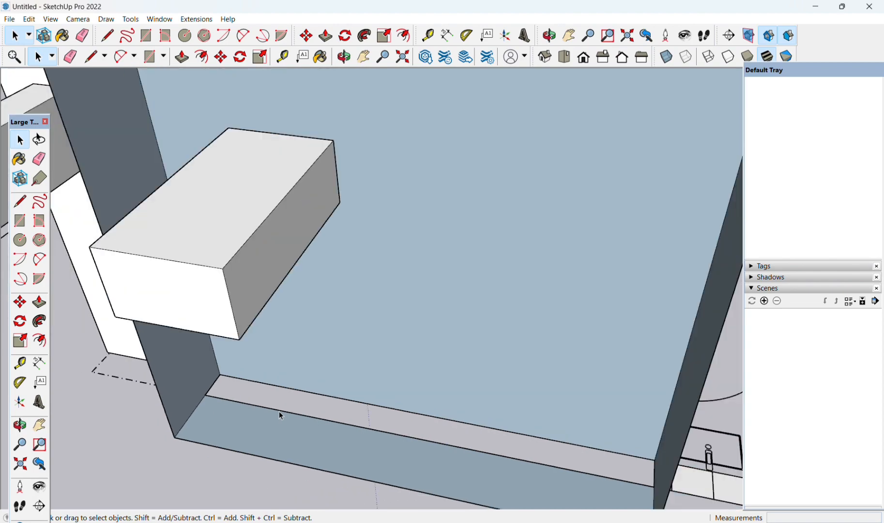
click(451, 241)
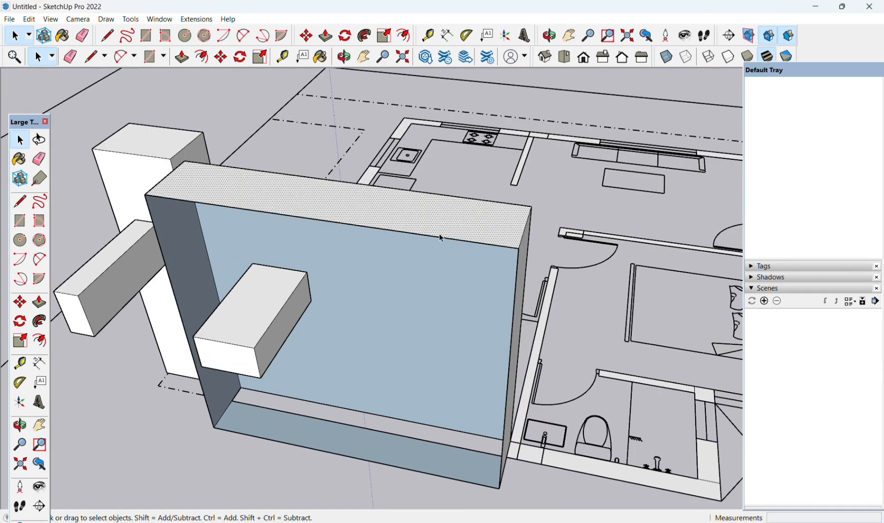
middle_drag(337, 264, 529, 225)
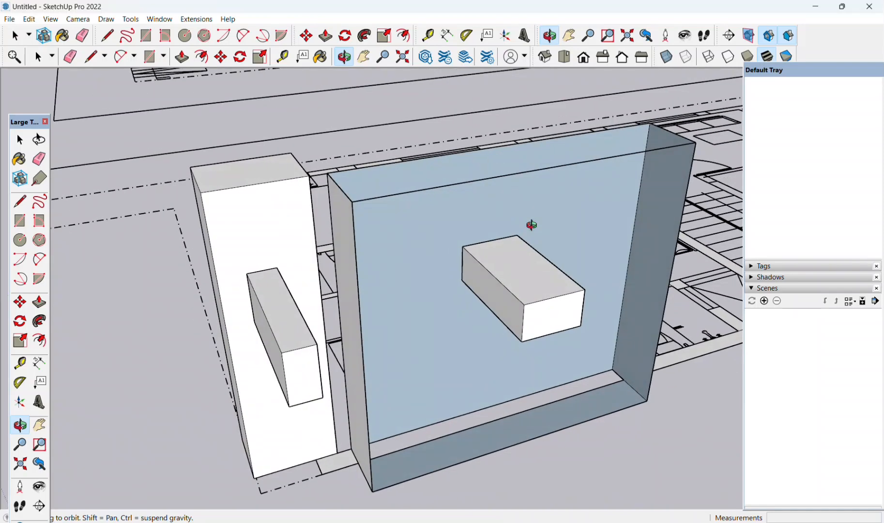
Delete the top face of the box projecting from the ungrouped long wall
click(520, 274)
key(Delete)
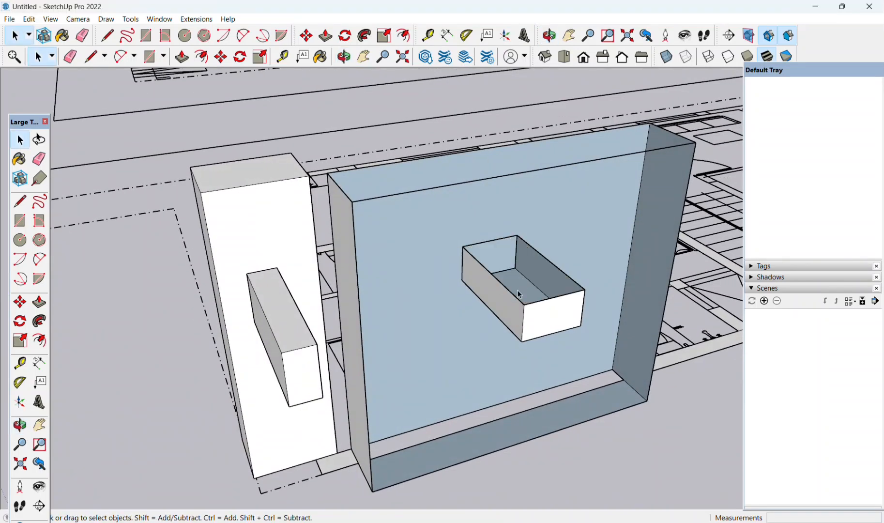
middle_drag(517, 290, 469, 277)
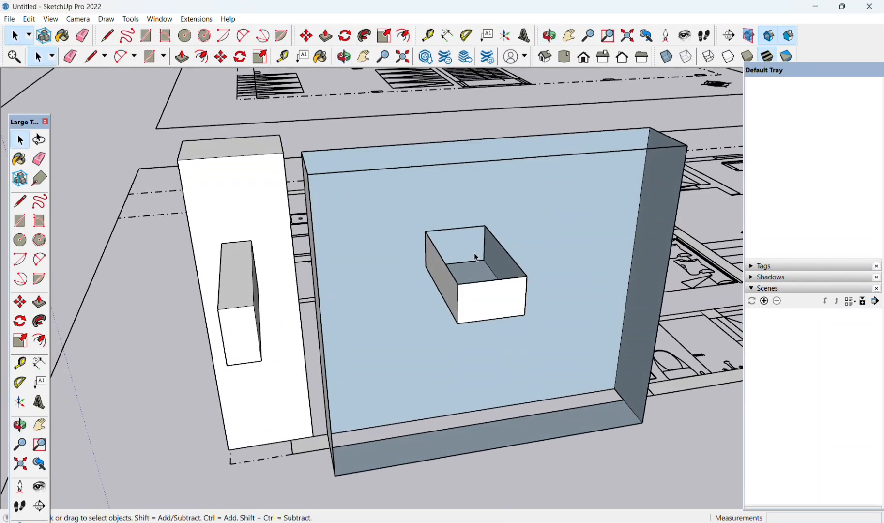
Select the short wall group and its projecting box in turn, and erase the whole short wall group with the Eraser
click(276, 257)
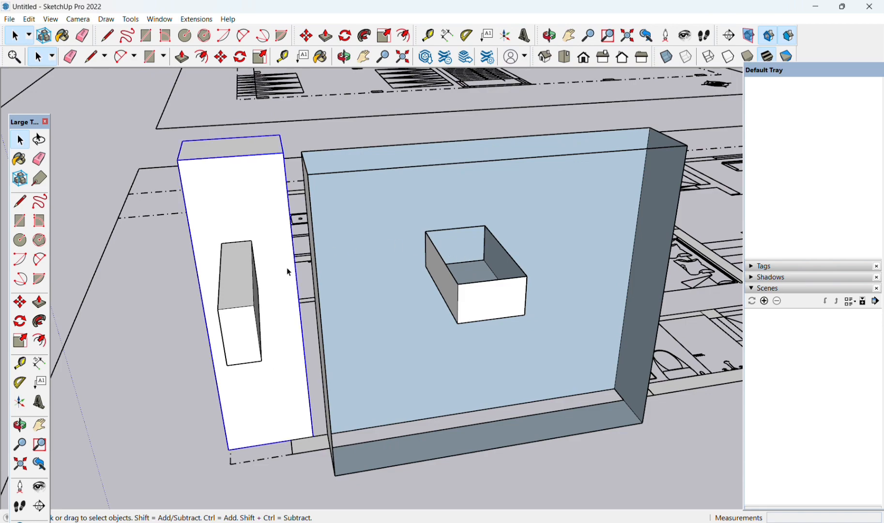
middle_drag(287, 267, 574, 350)
click(583, 348)
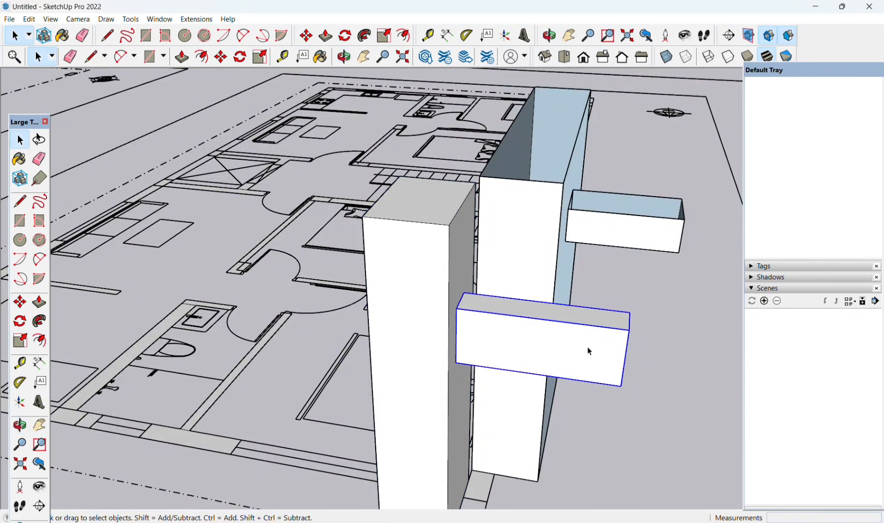
click(435, 293)
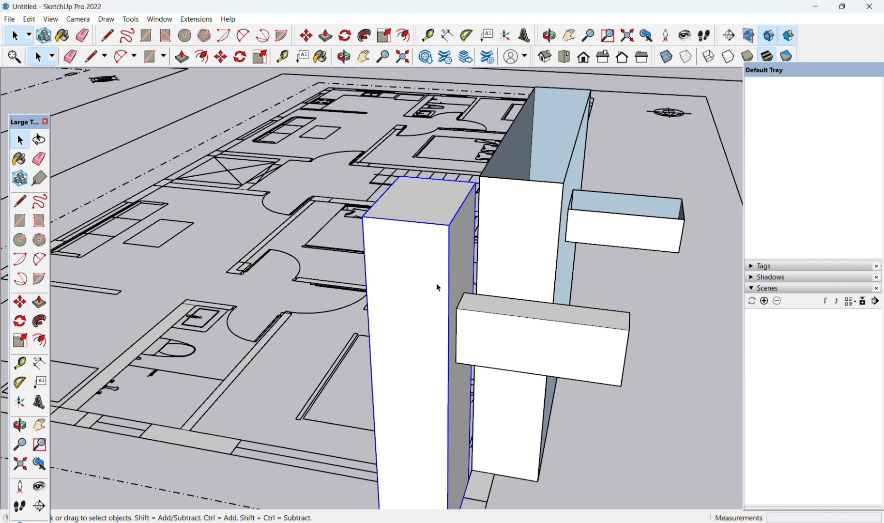
key(e)
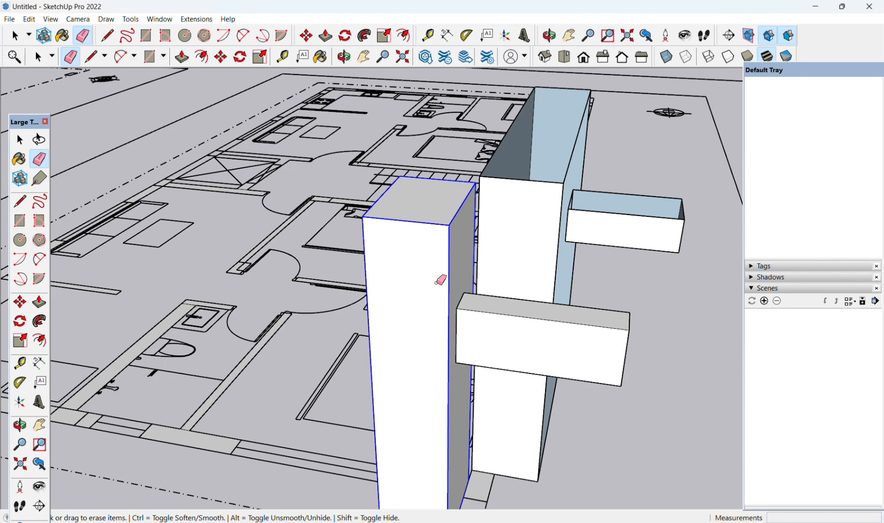
click(432, 239)
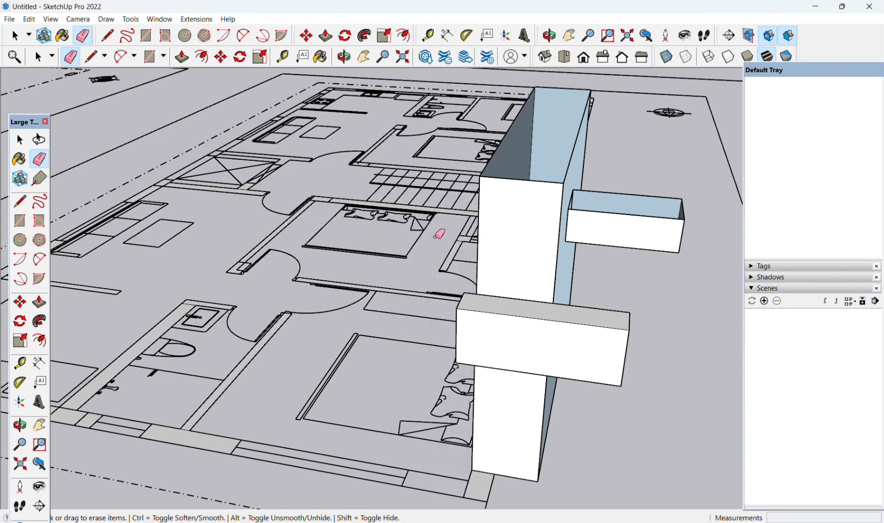
Delete the grouped projecting box left beside the long wall
key(space)
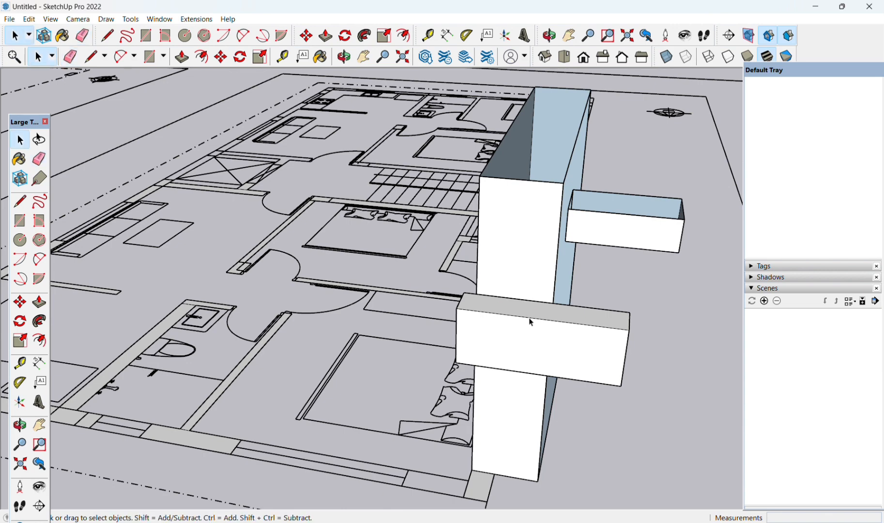
click(527, 331)
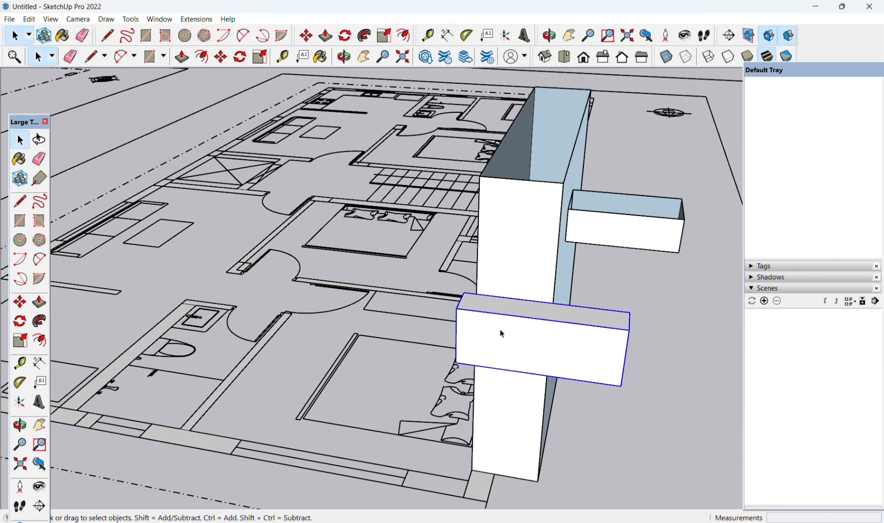
key(Delete)
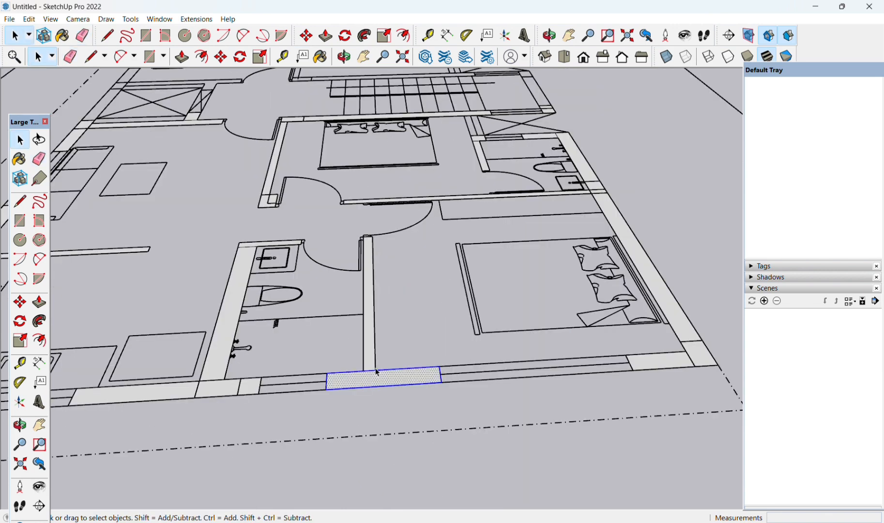
Add both bathroom side walls, the adjoining exterior wall segments and the smaller bedroom's side partition to the selection of wall faces
shift+click(372, 358)
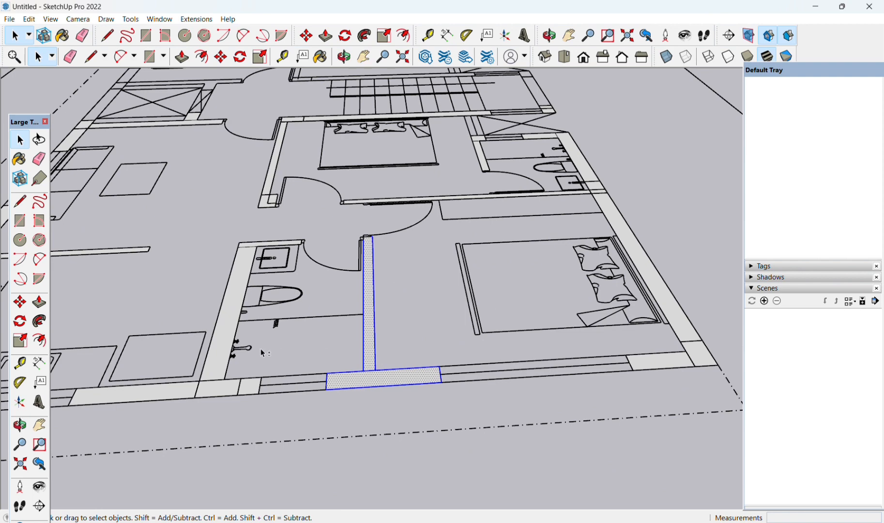
shift+click(218, 356)
shift+click(232, 389)
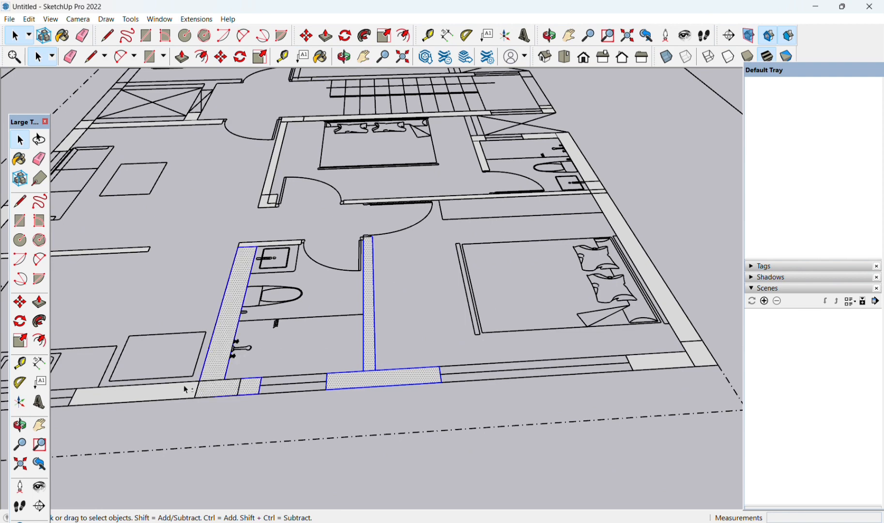
shift+click(185, 384)
shift+click(267, 199)
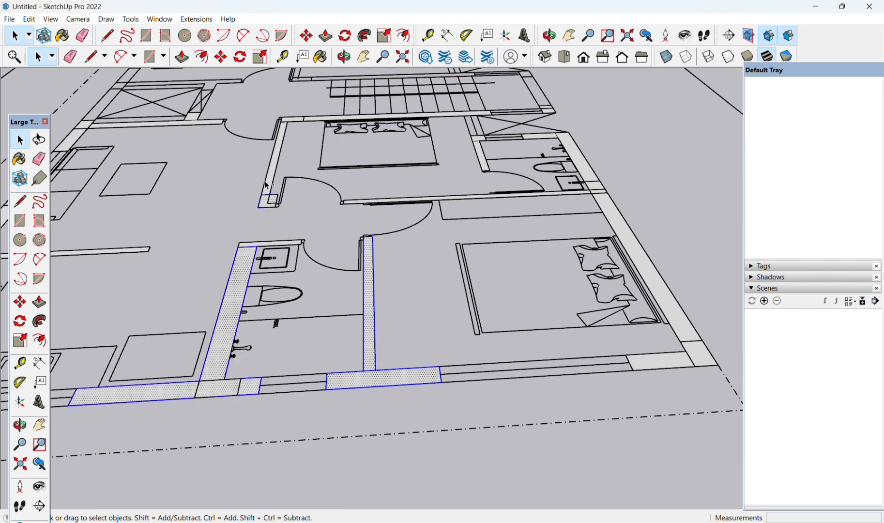
shift+click(268, 187)
Extend the selection with the large bedroom's corner wall pieces and the long exterior wall running past the second bathroom
shift+click(654, 368)
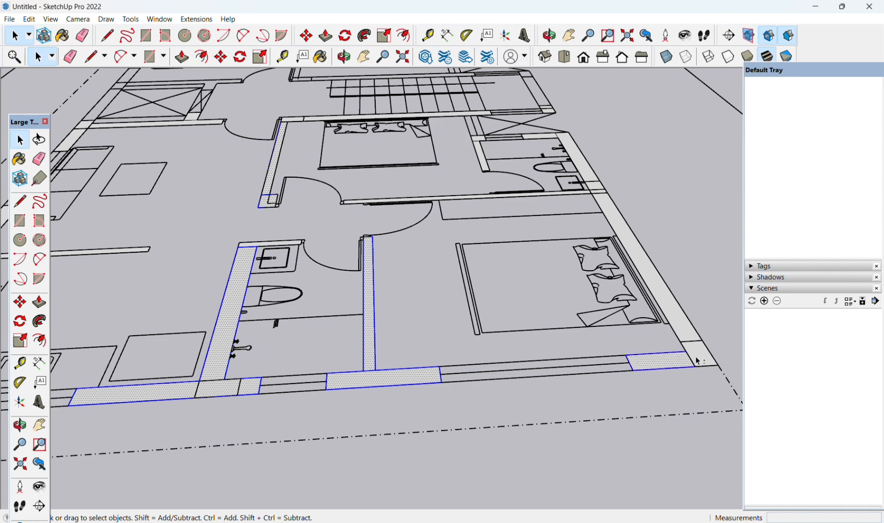
shift+click(666, 291)
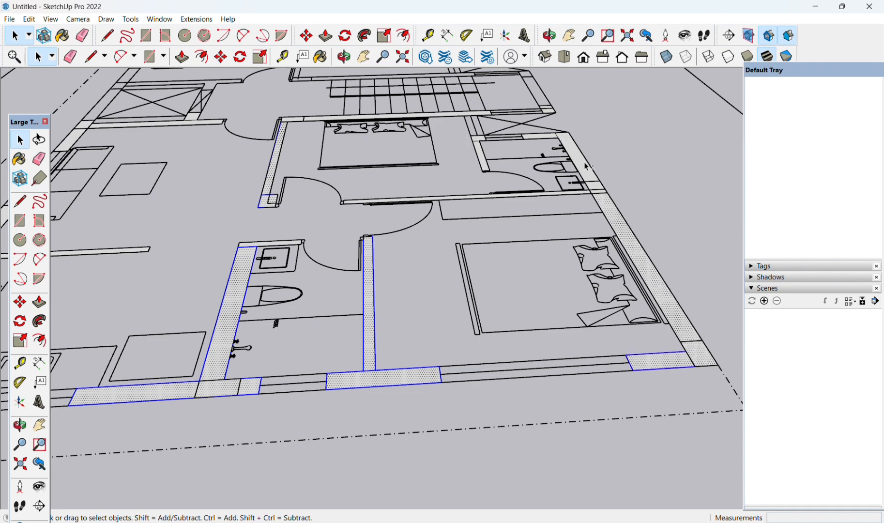
scroll(584, 164, up, 2)
shift+click(635, 266)
shift+click(630, 252)
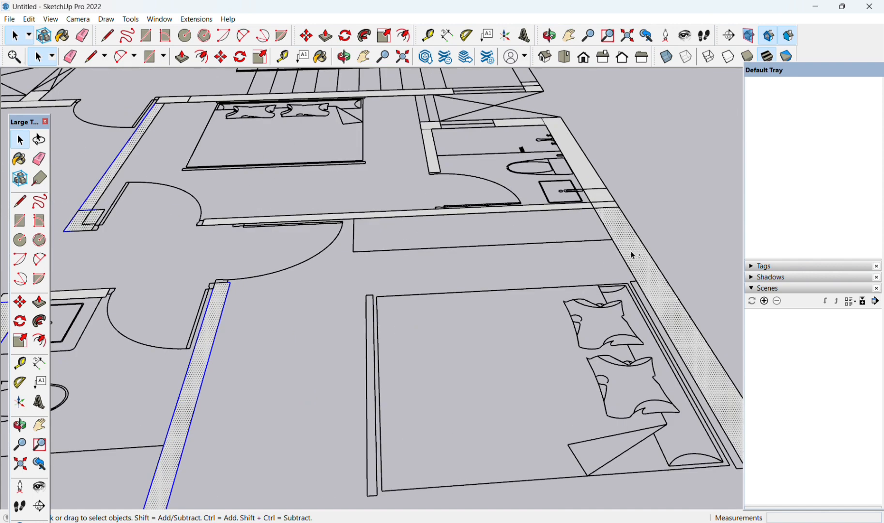
shift+click(608, 200)
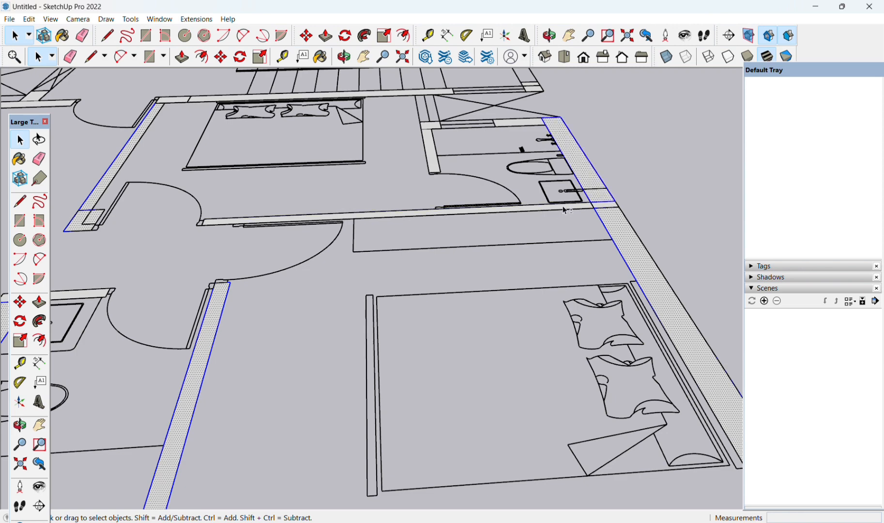
Add the partition between the two bedrooms and the second bathroom's remaining wall faces to the selection
scroll(566, 211, up, 2)
shift+click(575, 202)
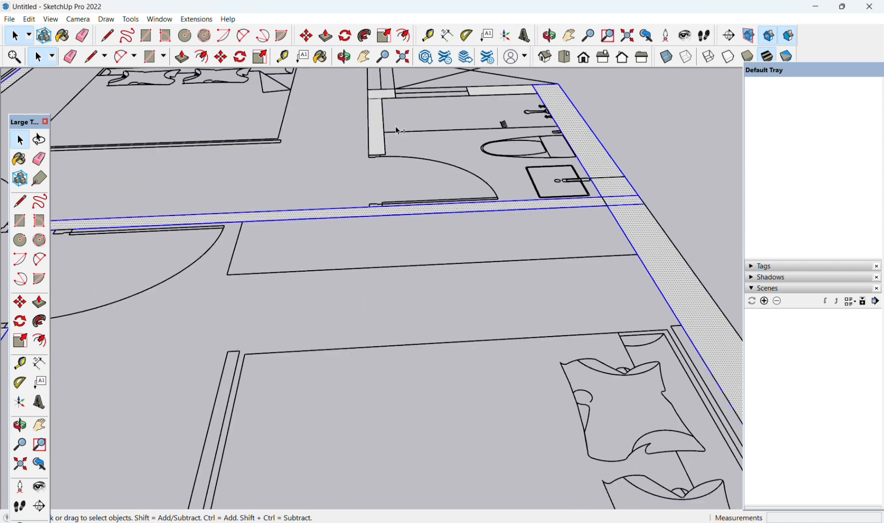
shift+click(378, 128)
shift+click(380, 93)
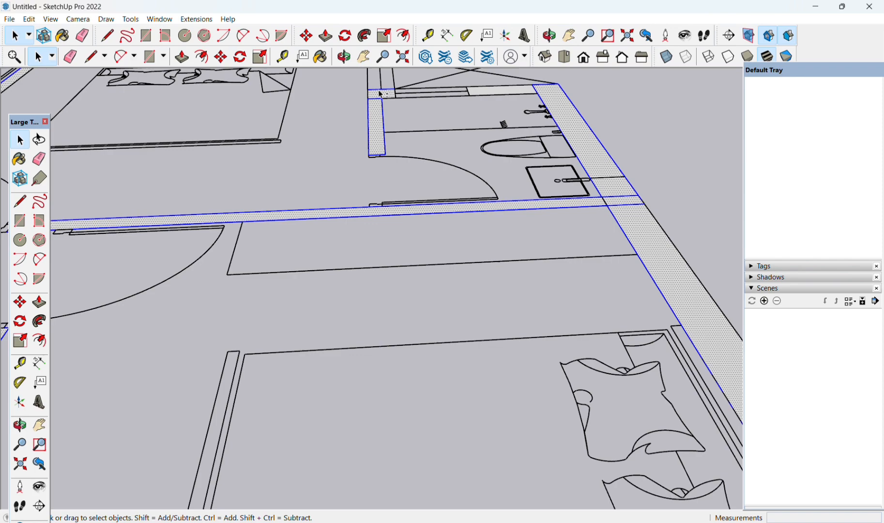
shift+click(483, 91)
Add the exterior corner piece beside the staircase and the wall between the staircase and the smaller bedroom to the selection
scroll(338, 160, down, 3)
shift+middle_drag(364, 94, 299, 224)
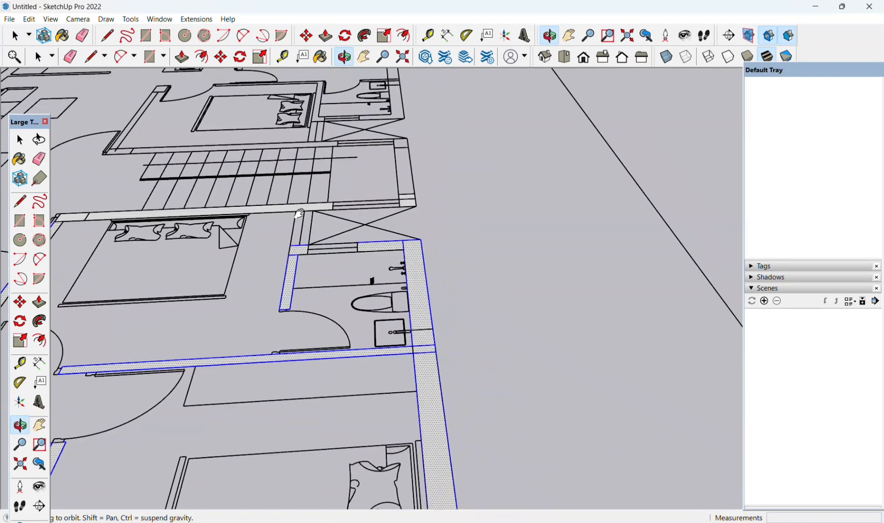
scroll(360, 203, up, 3)
shift+double_click(449, 207)
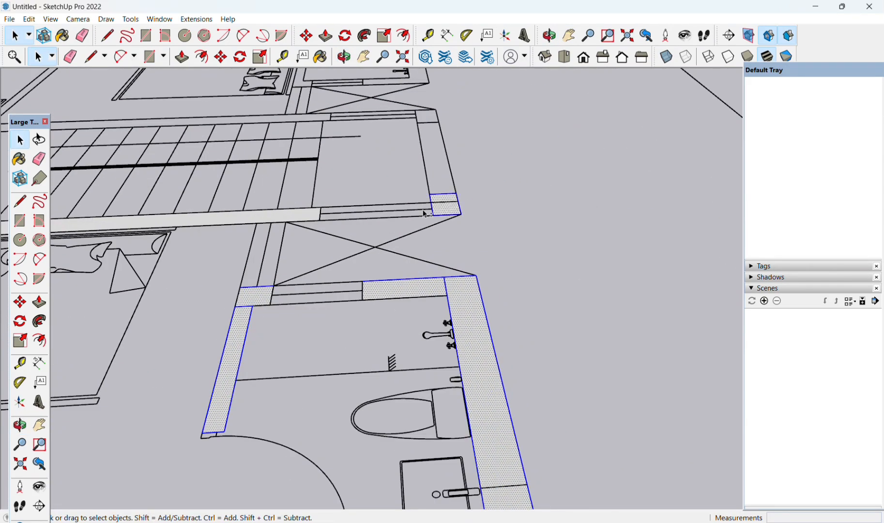
shift+click(290, 219)
scroll(214, 252, down, 3)
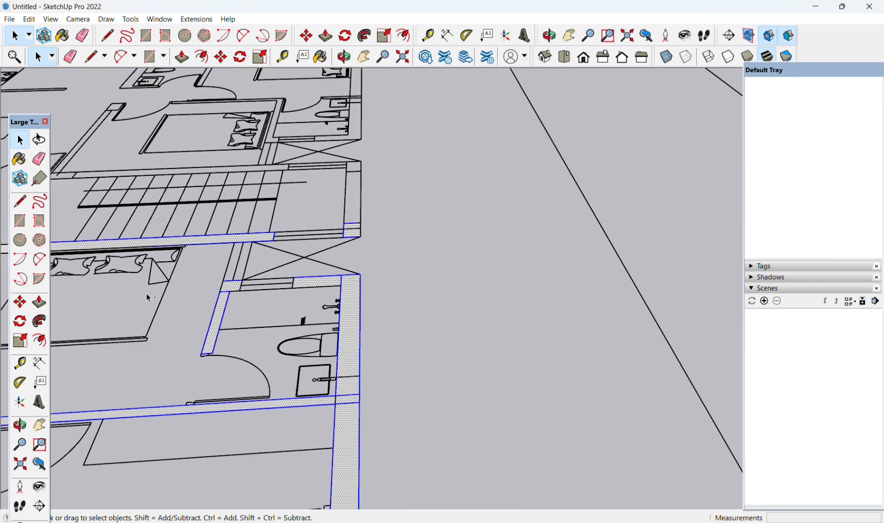
Add the short wall behind the first bathroom's washbasin, the kitchen partition and the kitchen's L-shaped corner wall to the selection
scroll(146, 293, down, 2)
shift+middle_drag(143, 292, 607, 153)
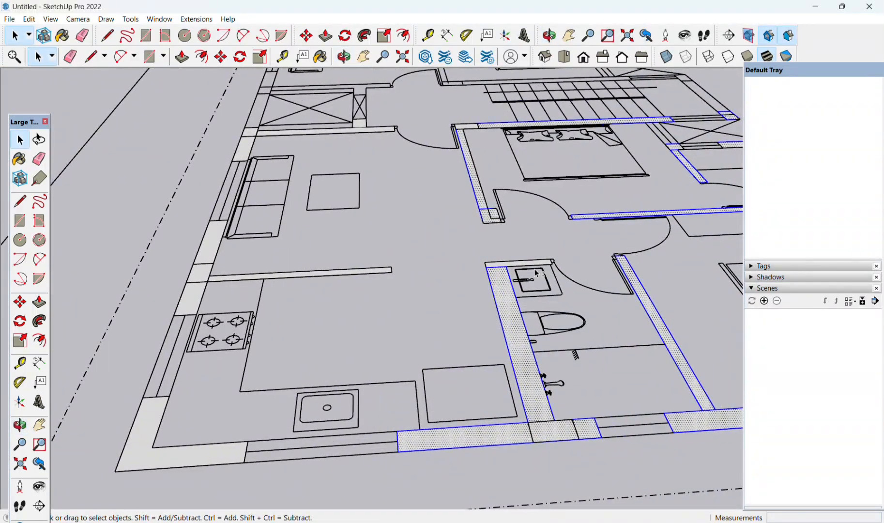
scroll(537, 273, up, 2)
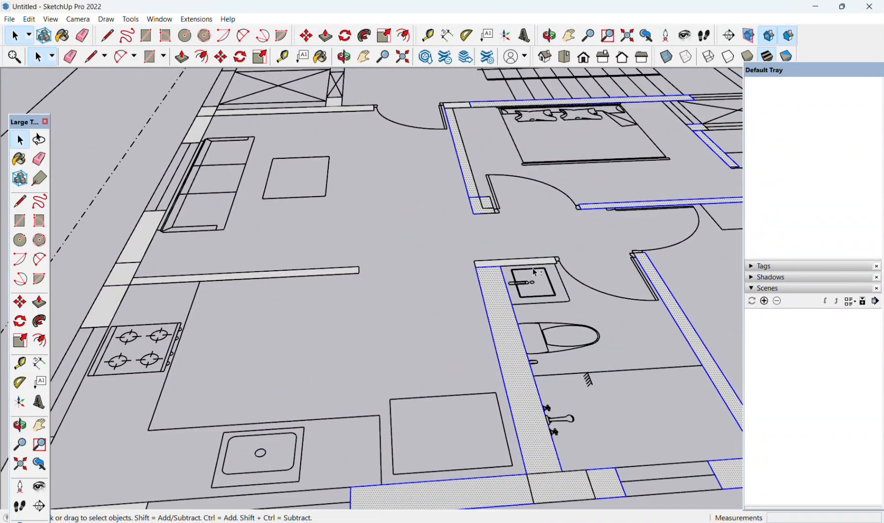
shift+click(301, 275)
scroll(305, 278, down, 3)
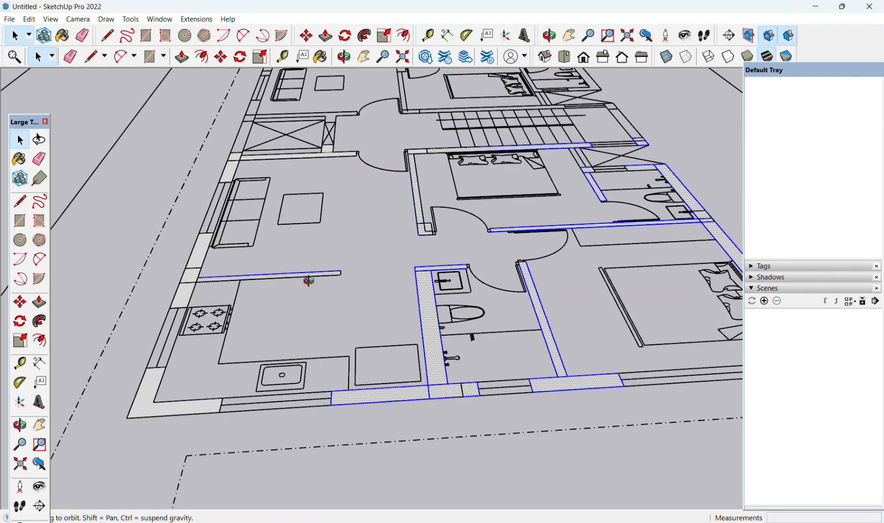
shift+middle_drag(305, 278, 424, 220)
shift+click(334, 308)
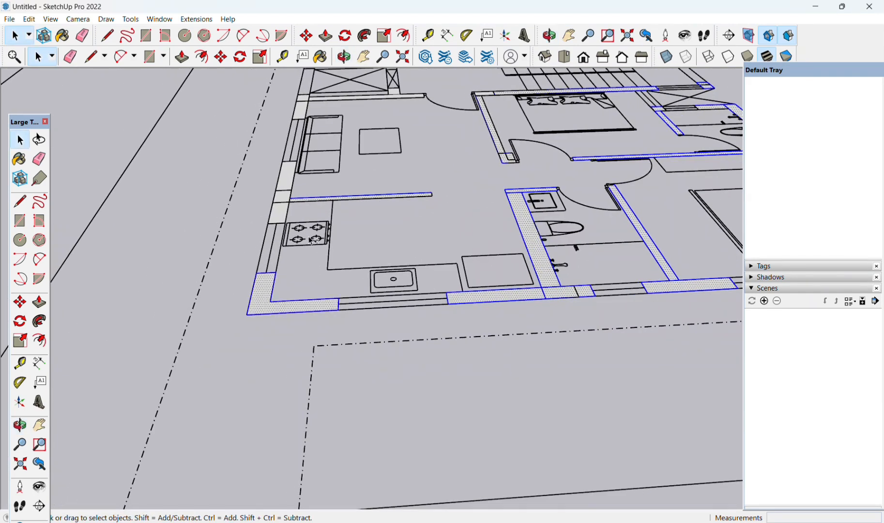
Add the living room's exterior wall pieces, the smaller bedroom's corner piece and the wall pieces beside the lift shaft to the selection
shift+click(276, 212)
scroll(279, 196, up, 4)
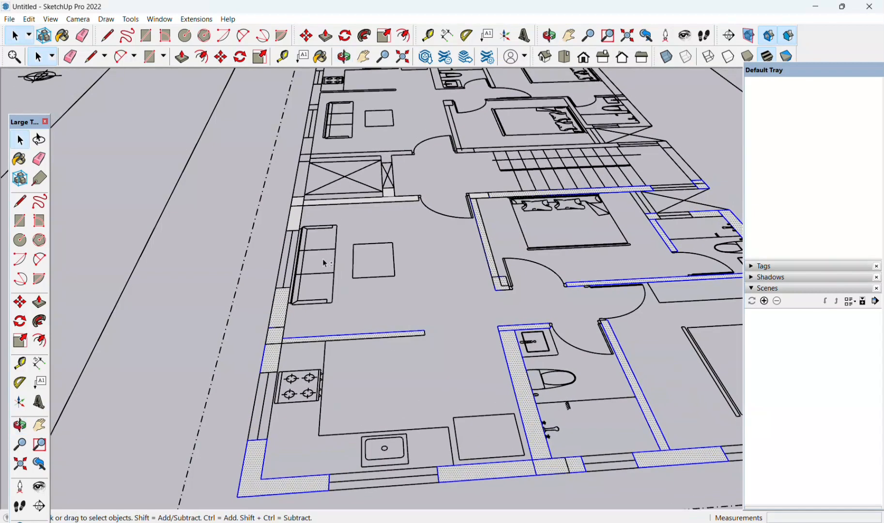
shift+click(574, 194)
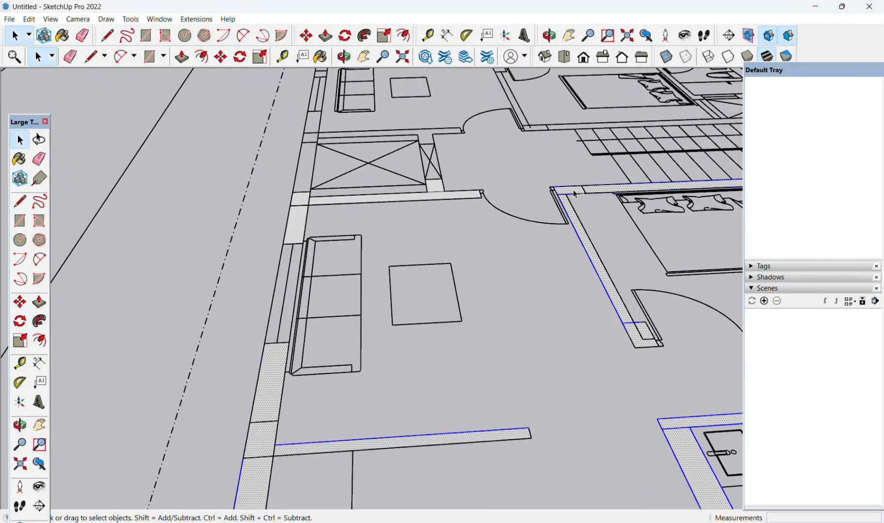
shift+click(428, 196)
shift+click(436, 188)
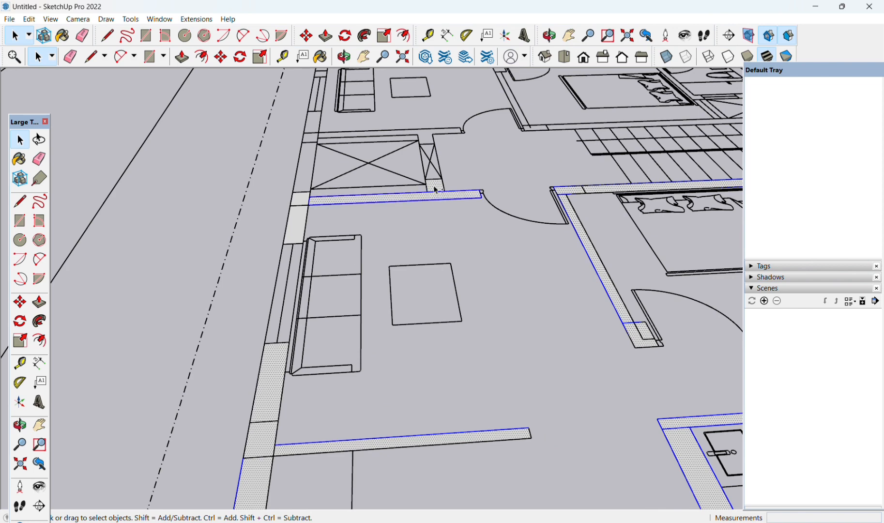
shift+click(289, 234)
shift+click(300, 200)
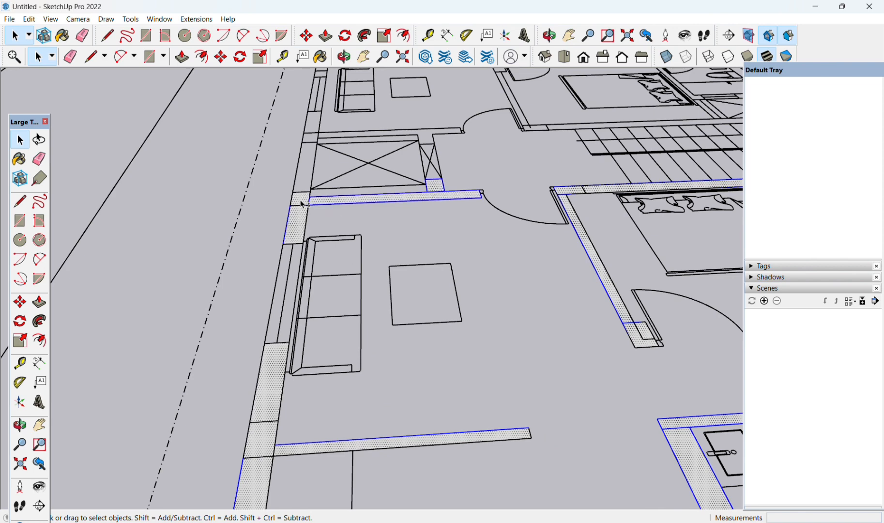
Group all the selected apartment wall faces and clear the selection
right_click(306, 213)
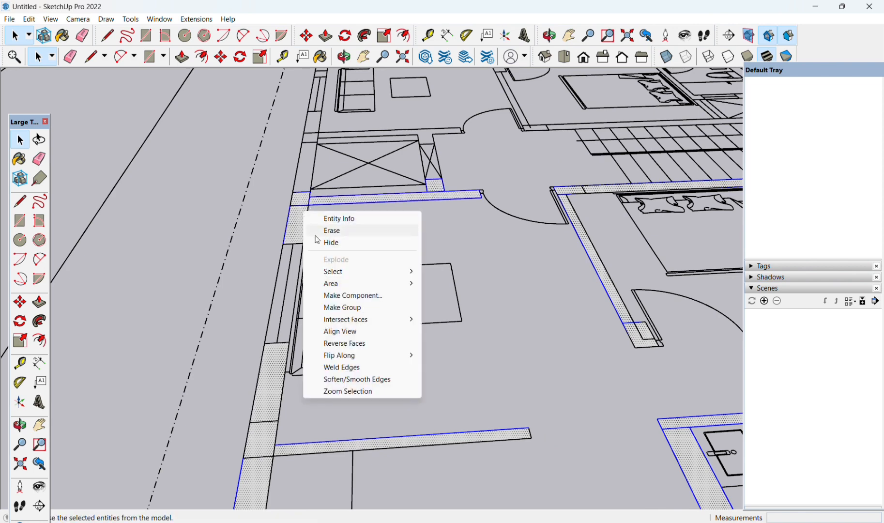
click(347, 307)
scroll(358, 309, down, 10)
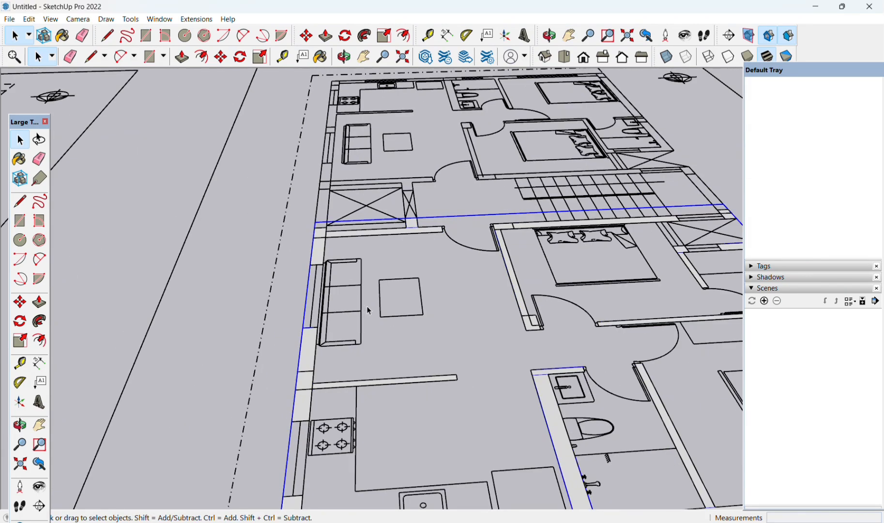
middle_drag(572, 383, 526, 391)
click(509, 471)
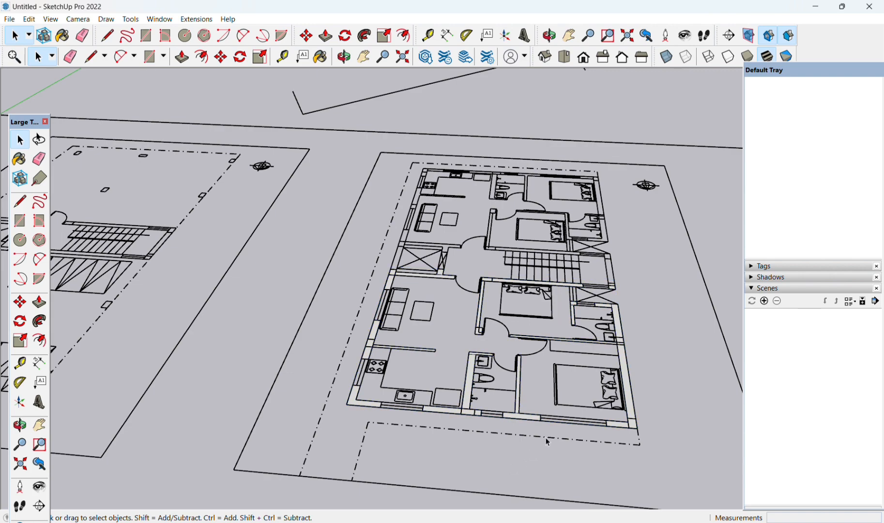
Open the wall group for editing at the exterior wall between the first bathroom and the large bedroom's window
scroll(550, 427, up, 5)
click(486, 407)
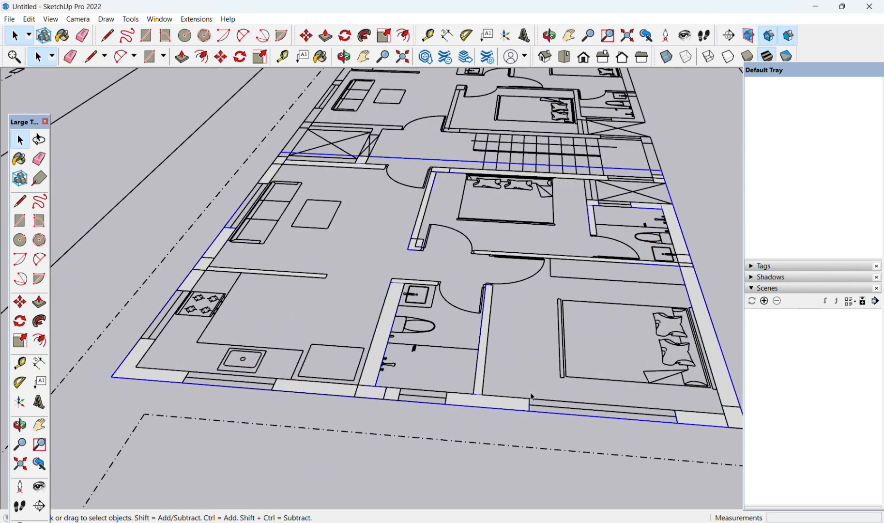
middle_drag(531, 394, 642, 362)
double_click(442, 380)
scroll(622, 371, up, 3)
scroll(629, 366, up, 5)
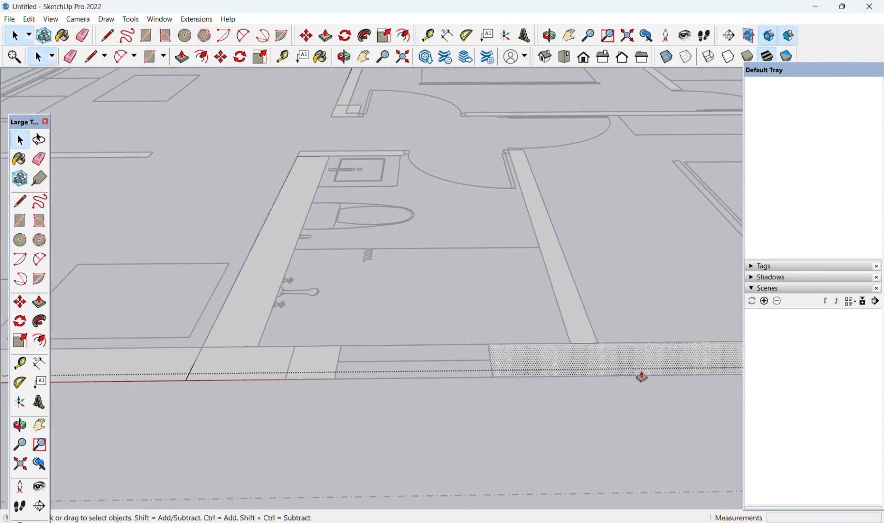
Extrude the exterior wall piece between the first bathroom's window and the large bedroom's window 10' upward with Push/Pull
key(p)
click(629, 360)
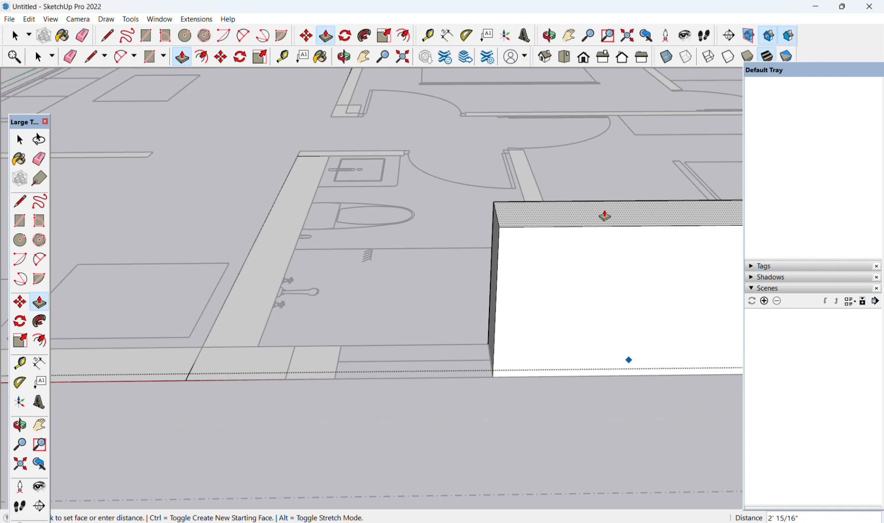
text(10)
key(Return)
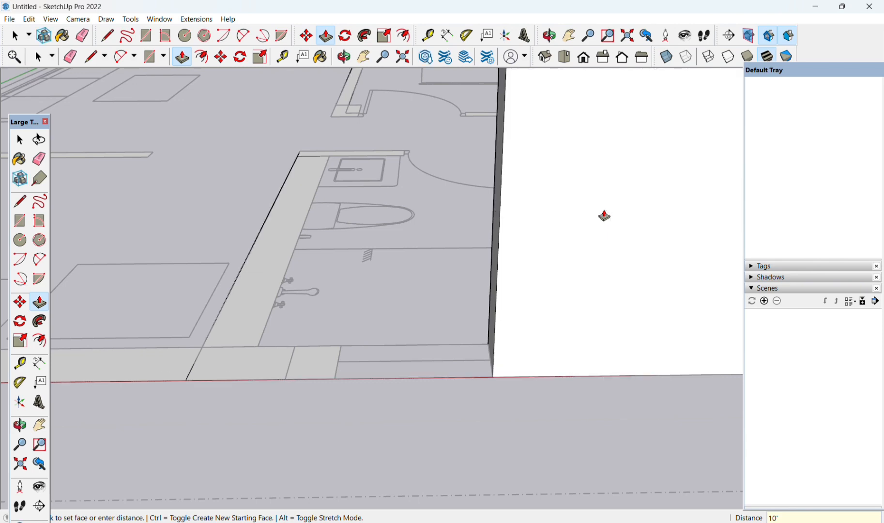
scroll(629, 213, down, 4)
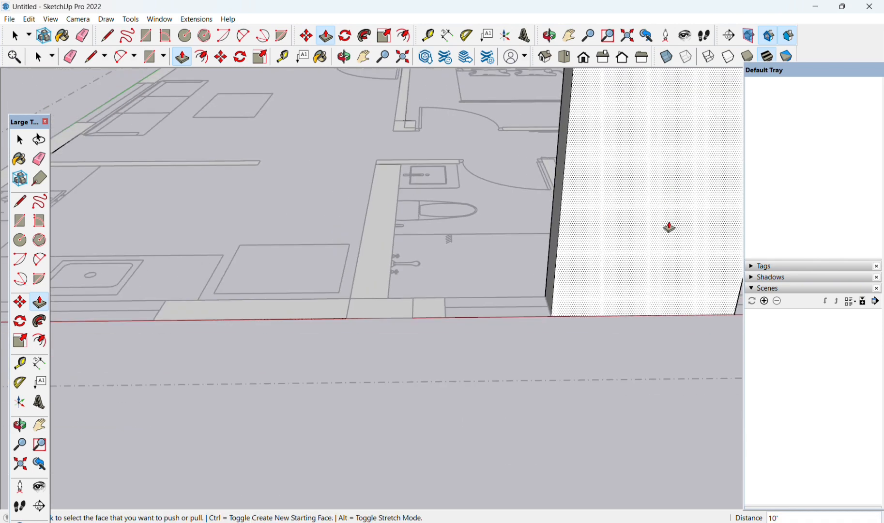
Push the top face of the extruded exterior wall piece down by 1'
key(space)
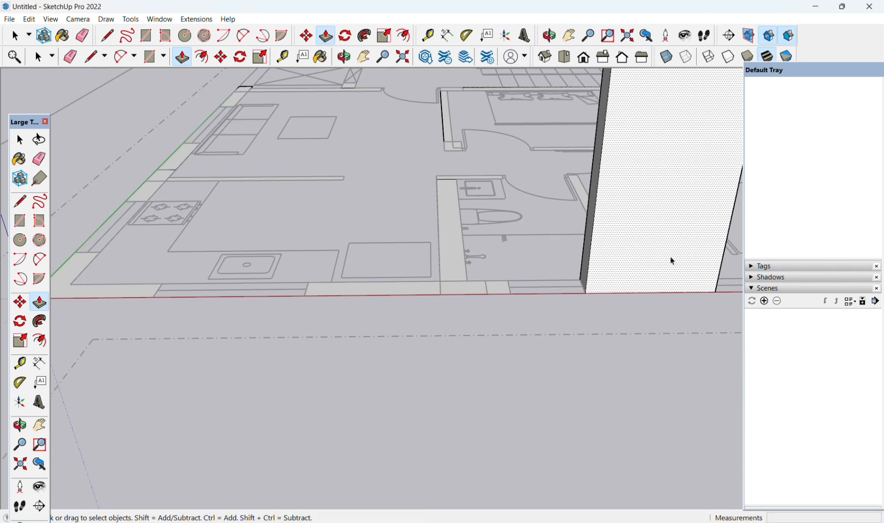
middle_drag(664, 294, 490, 425)
click(457, 141)
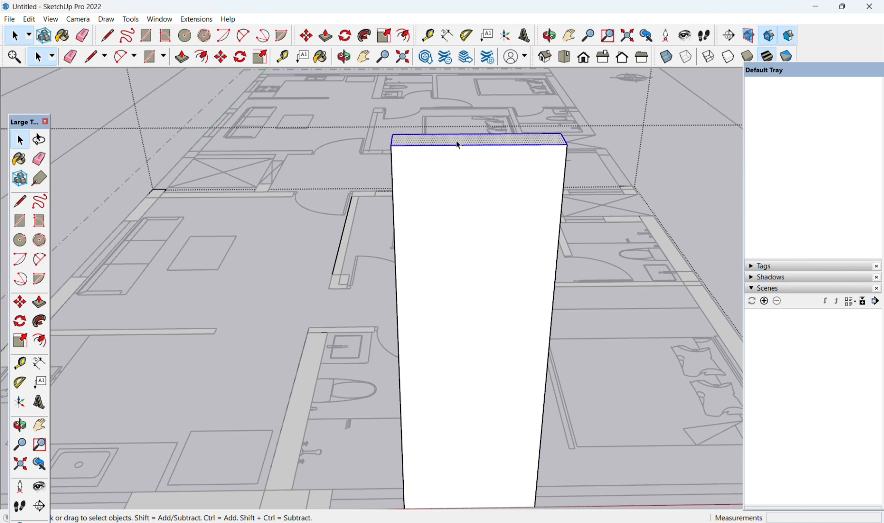
key(p)
click(458, 137)
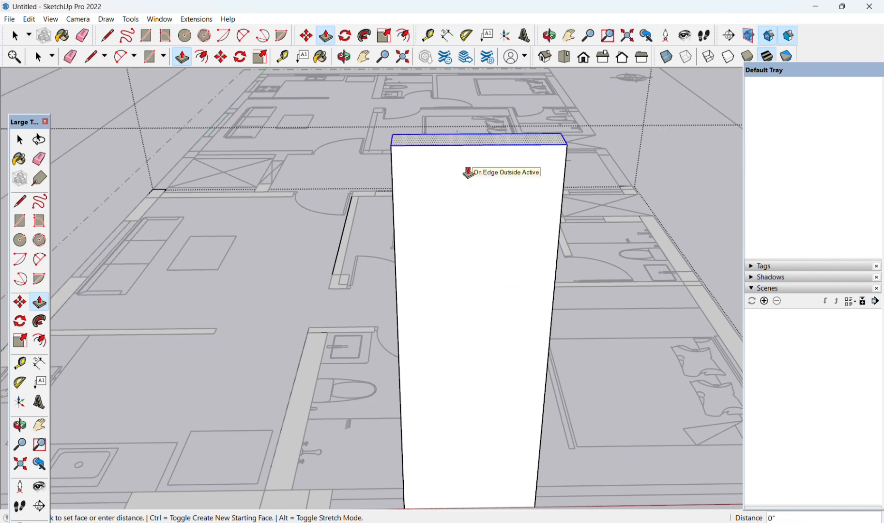
text(1)
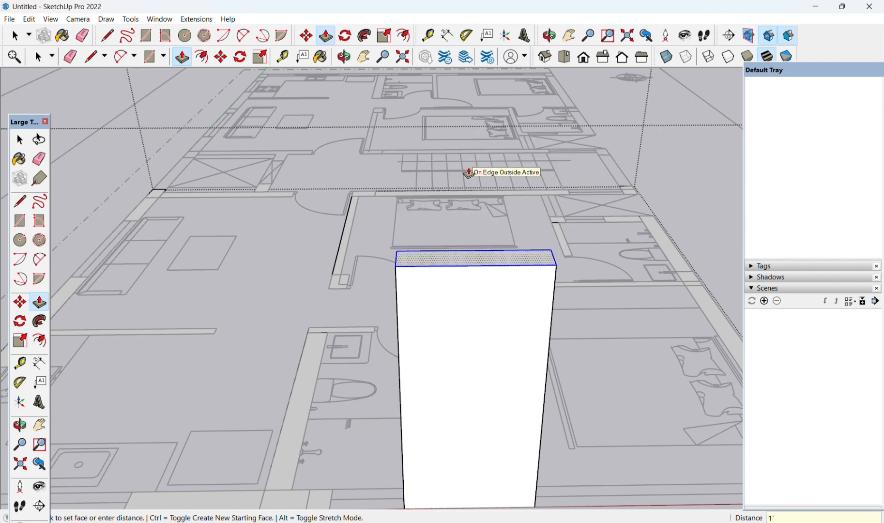
key(Return)
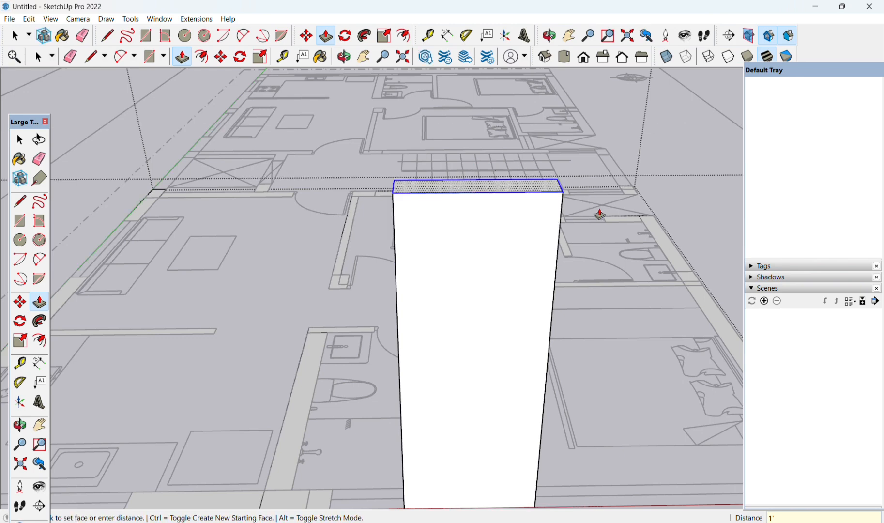
Measure the height of the extruded exterior wall piece from its top edge to its base
middle_drag(574, 276, 554, 240)
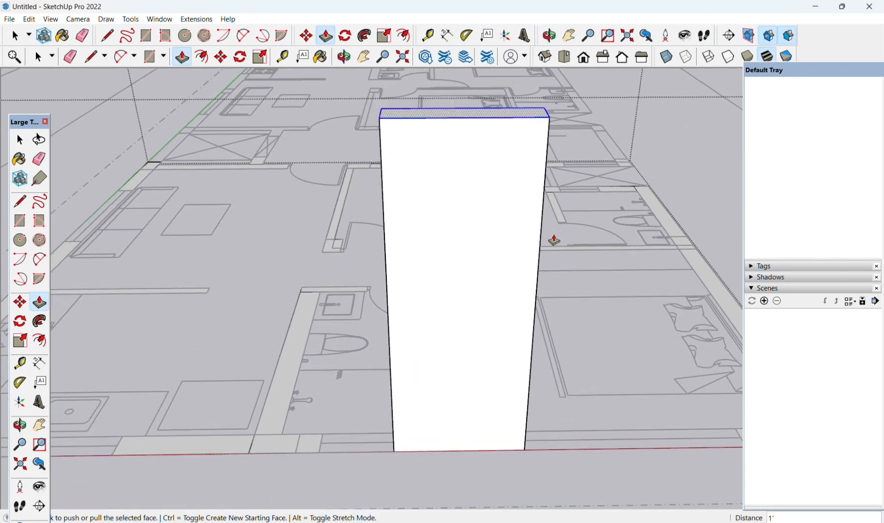
key(t)
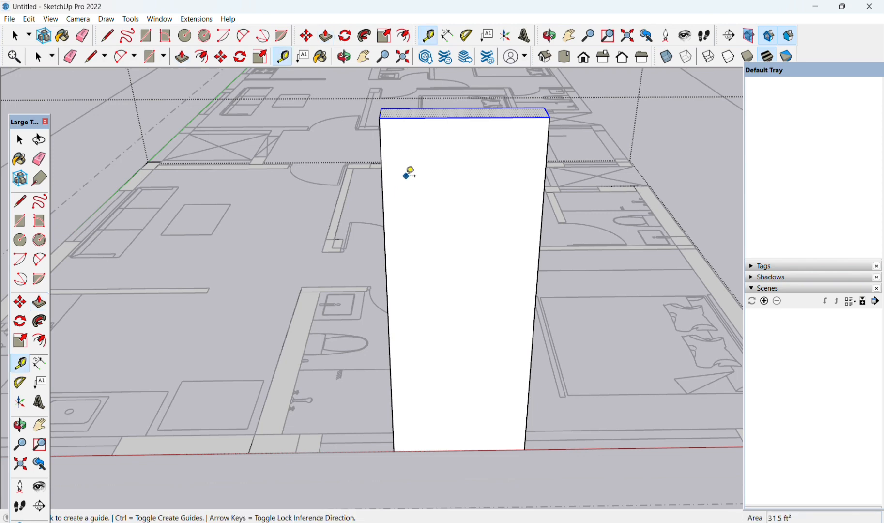
click(428, 116)
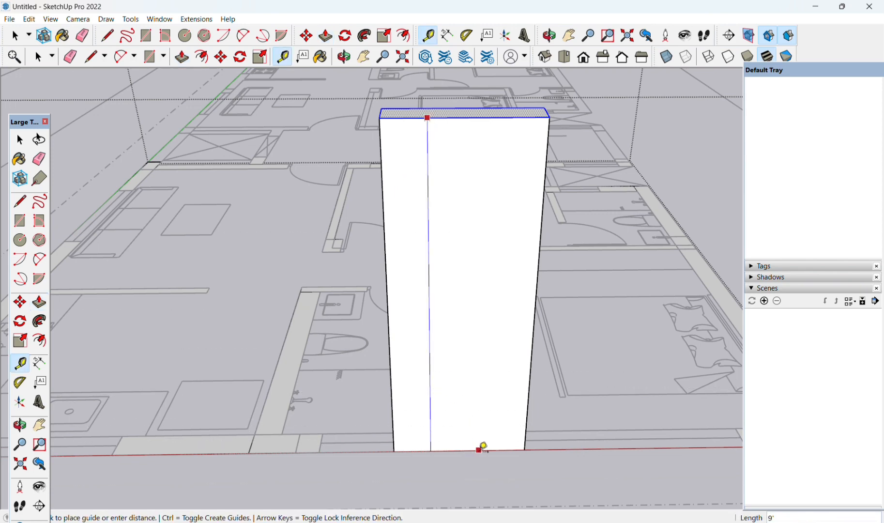
key(space)
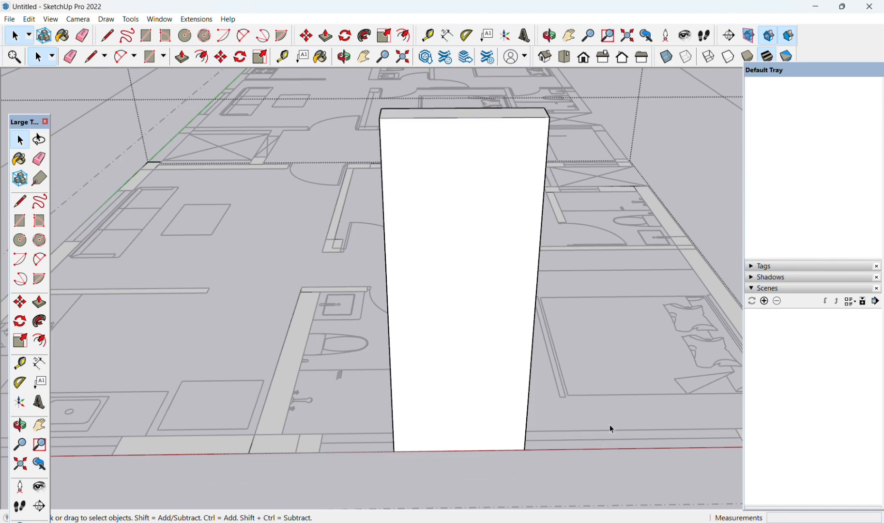
Extrude the short exterior wall piece between the large bedroom's window and the building corner 9' upward
middle_drag(590, 436, 342, 350)
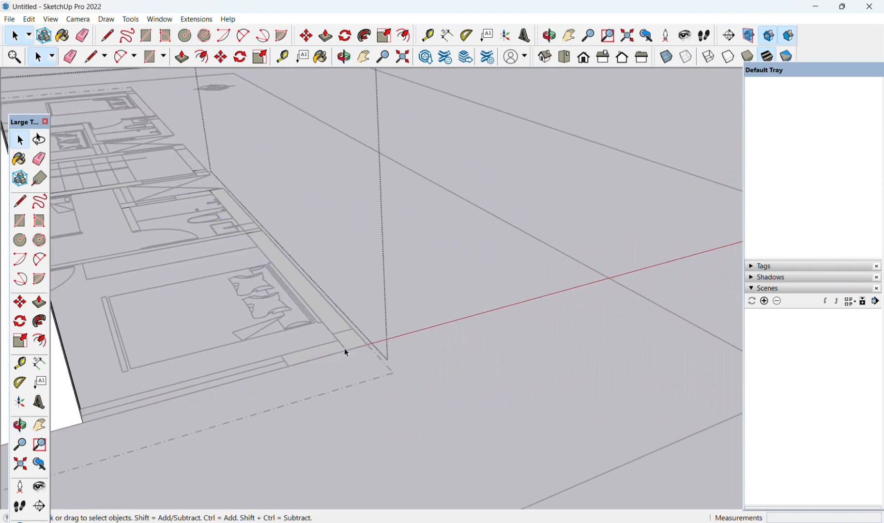
click(340, 352)
key(p)
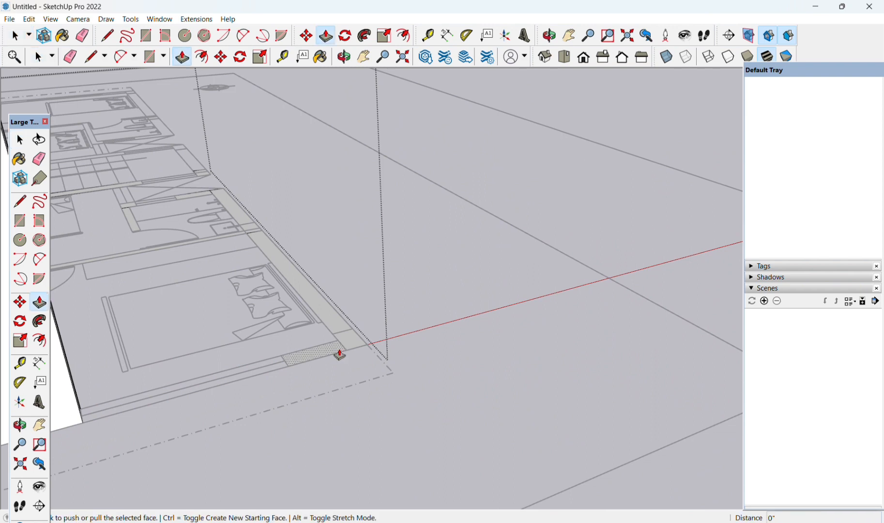
click(340, 354)
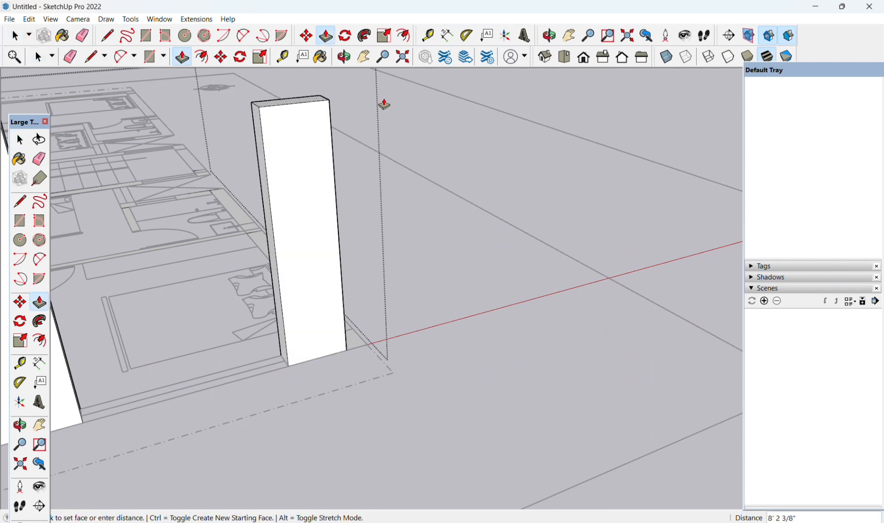
text(9')
key(Return)
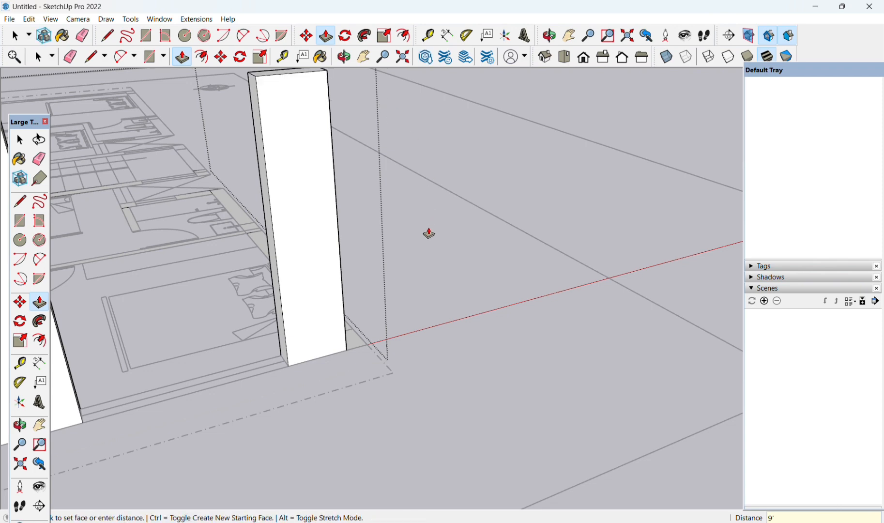
Extrude the large bedroom's long exterior side wall, including its corner, 9' upward
middle_drag(408, 291, 235, 320)
scroll(272, 328, up, 2)
click(308, 317)
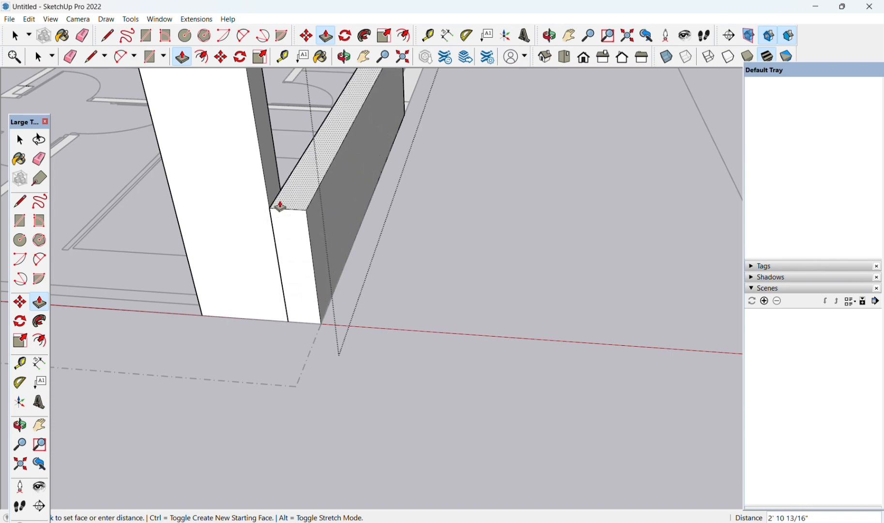
text(9')
key(Return)
scroll(280, 205, down, 3)
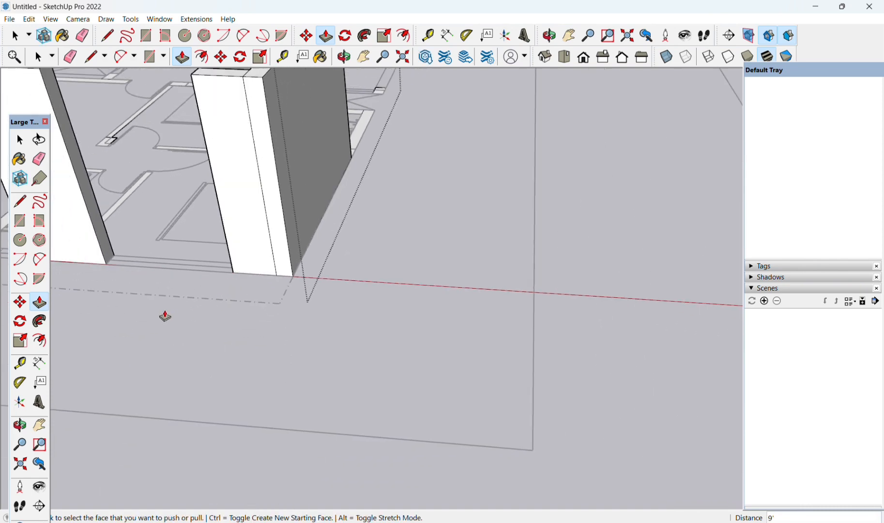
Extrude the partition between the two bedrooms and the wall between the large bedroom and first bathroom by the same 9'
scroll(165, 316, down, 3)
middle_drag(162, 270, 497, 282)
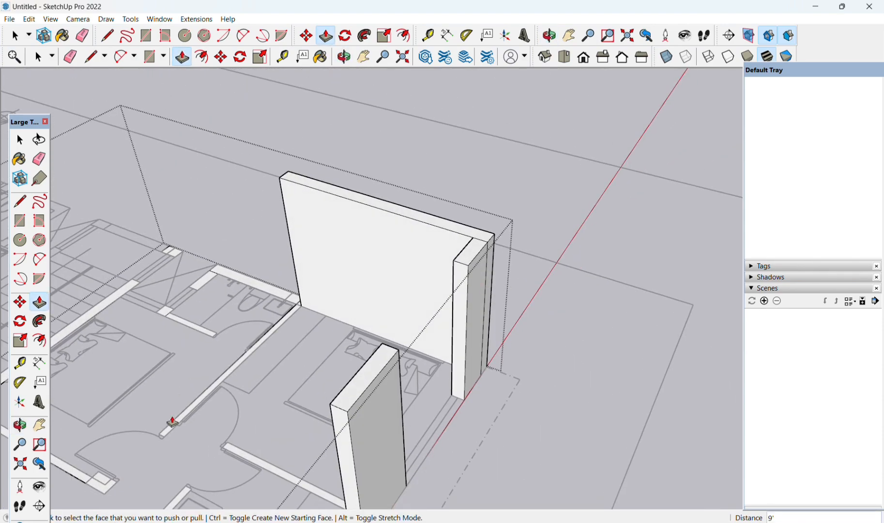
scroll(172, 425, up, 5)
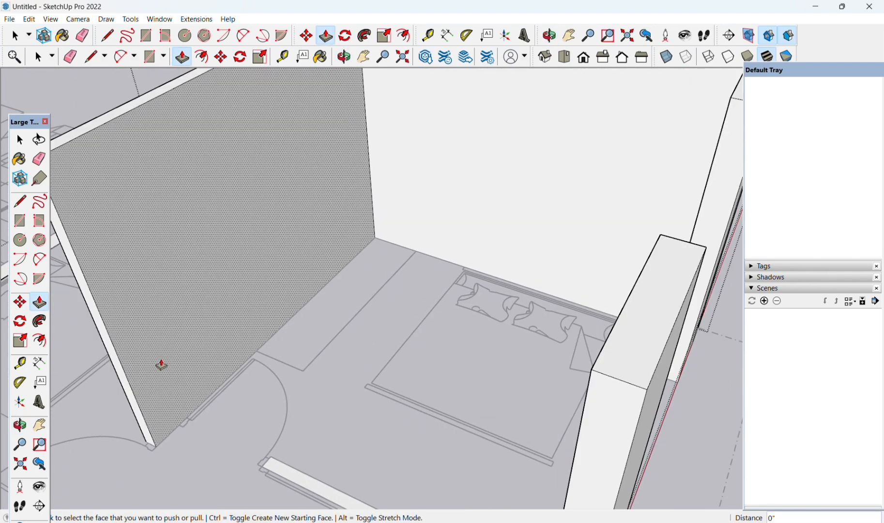
scroll(203, 397, down, 5)
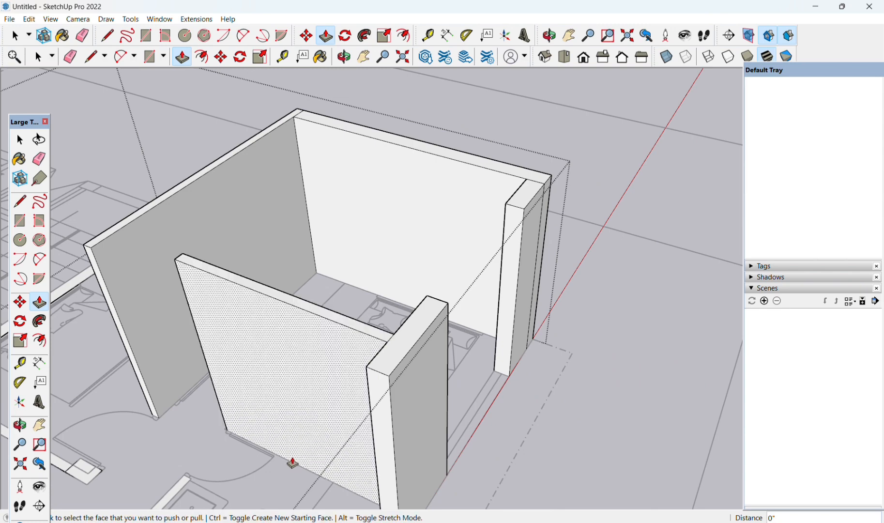
Extrude the exterior wall piece at the end of the wall between the first bathroom and the kitchen by the same 9'
scroll(286, 464, down, 3)
middle_drag(280, 459, 295, 308)
scroll(369, 428, up, 5)
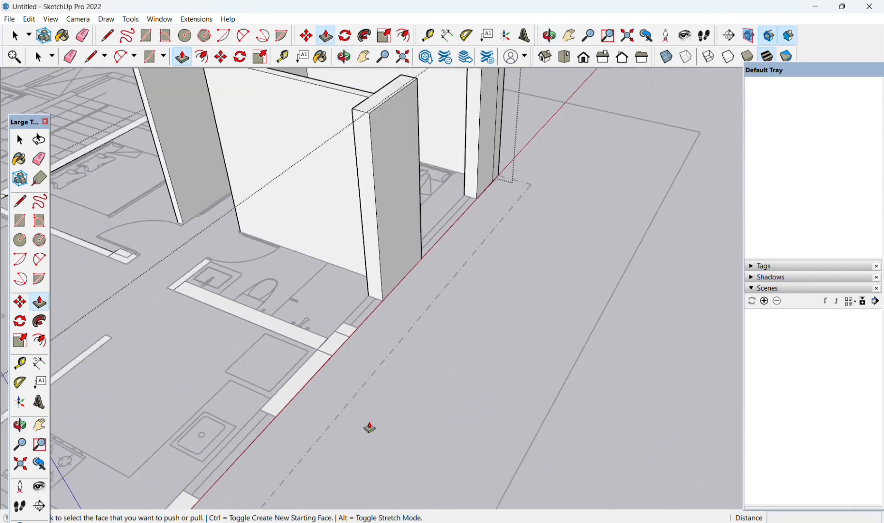
scroll(369, 428, up, 1)
double_click(322, 338)
Extrude the exterior wall piece between the first bathroom's corner and the kitchen sink window 9' upward
click(289, 377)
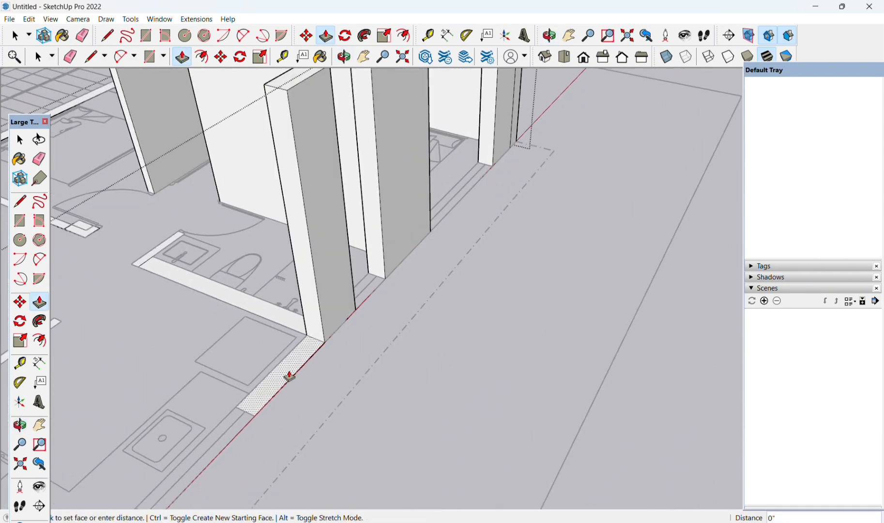
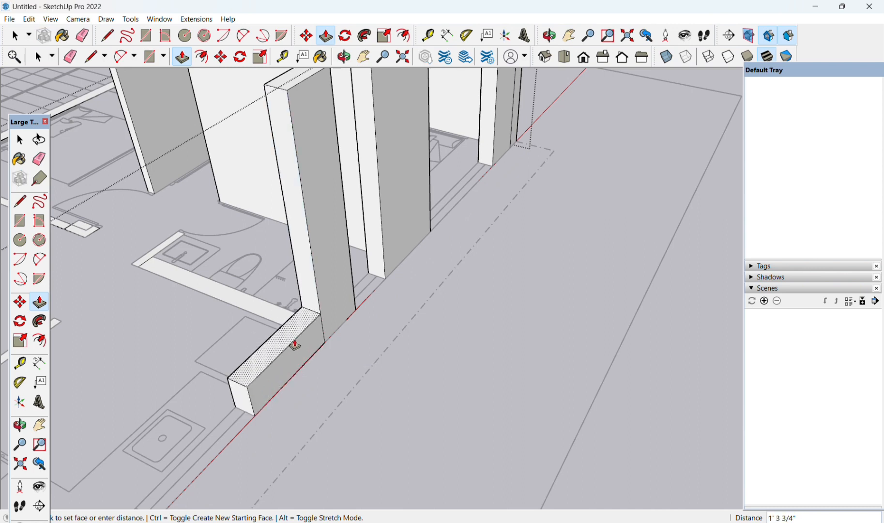
key(space)
triple_click(296, 361)
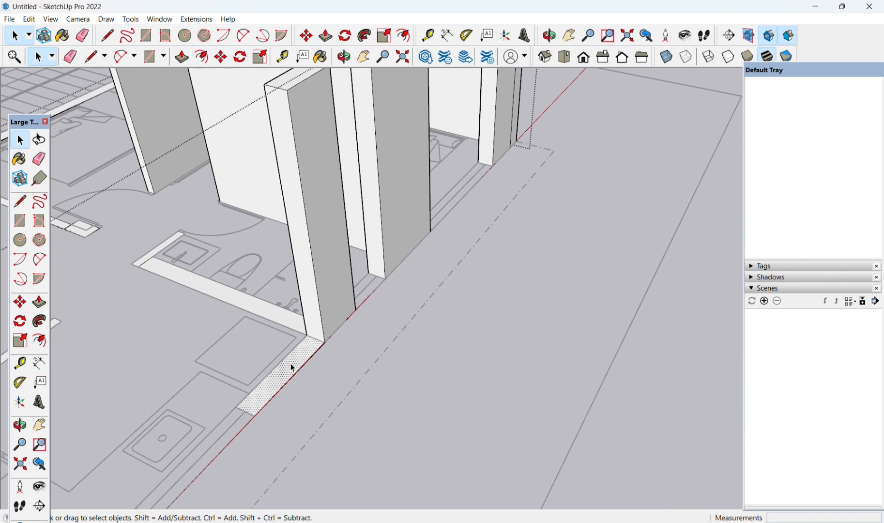
key(p)
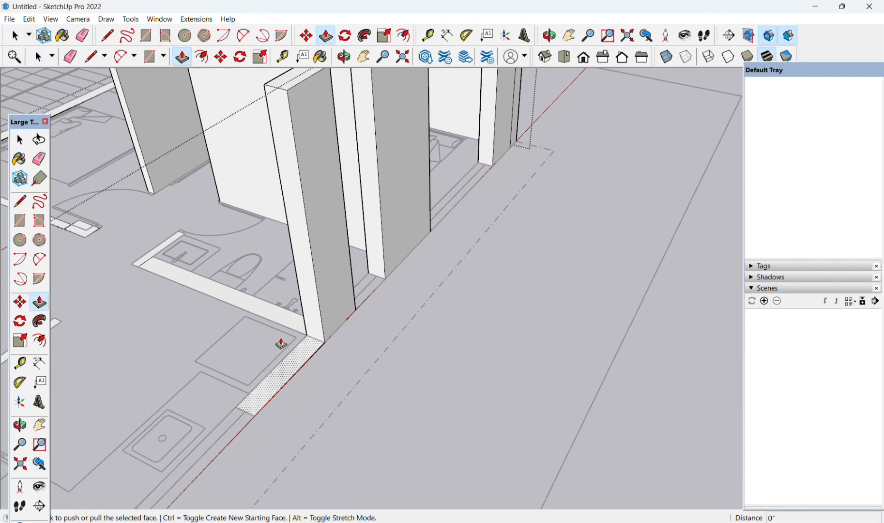
click(282, 343)
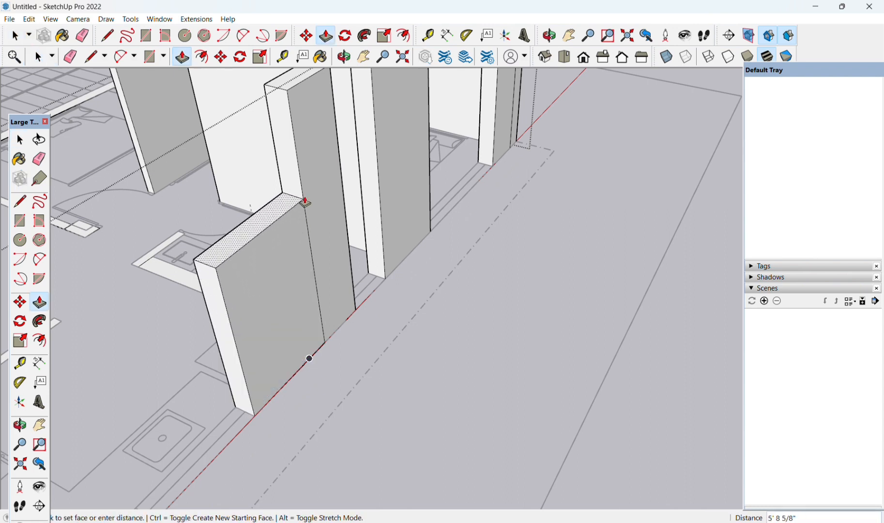
double_click(305, 203)
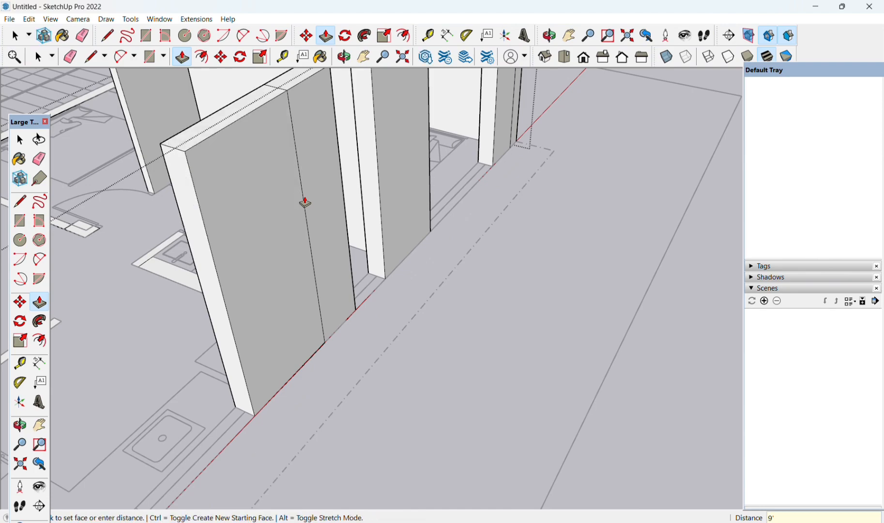
Extrude the partition between the first bathroom and the kitchen, and the short wall beside the bathroom sink, by the same 9'
middle_drag(256, 322, 411, 344)
double_click(410, 344)
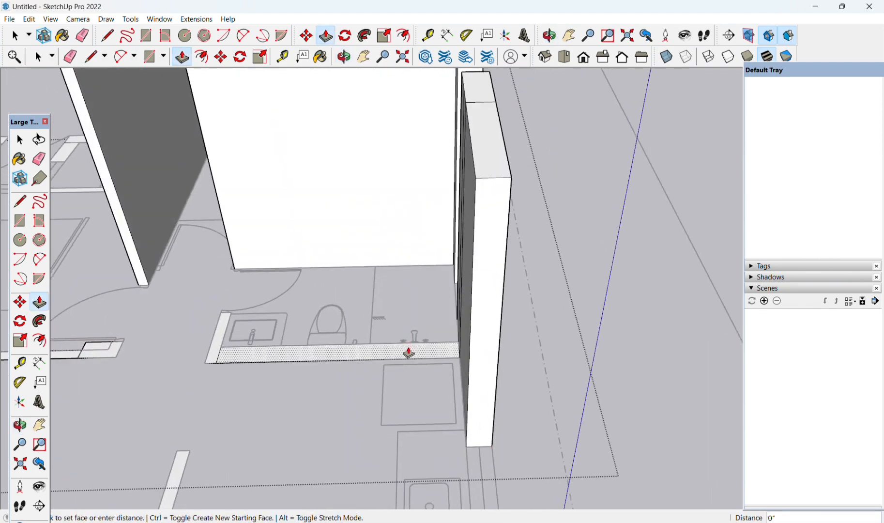
middle_drag(184, 359, 499, 176)
scroll(305, 341, up, 3)
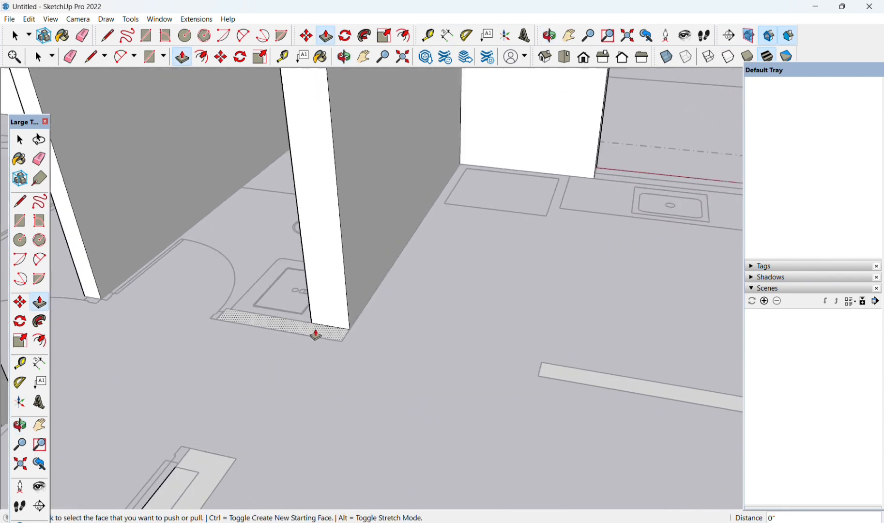
click(316, 334)
click(316, 335)
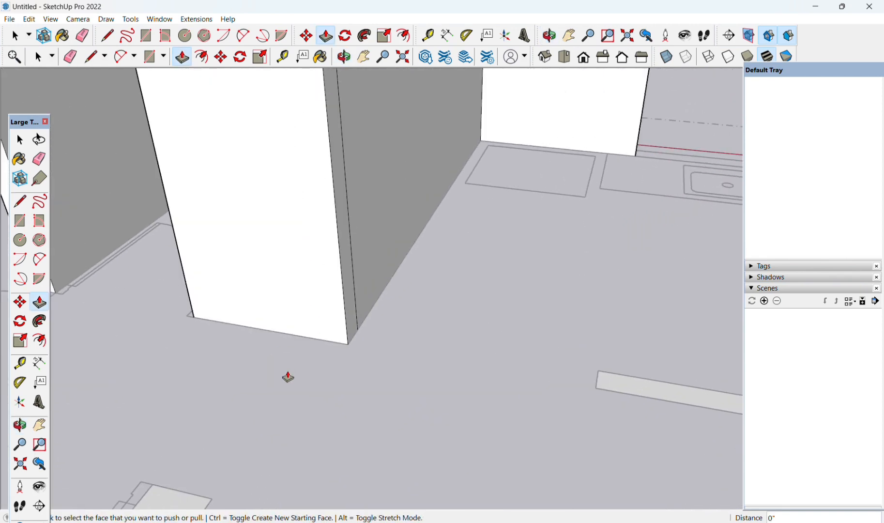
Extrude the living room's end wall beside the X-marked shaft, its short return, and the adjoining exterior wall pieces by the same 9'
scroll(295, 438, down, 6)
middle_drag(327, 410, 174, 347)
click(220, 435)
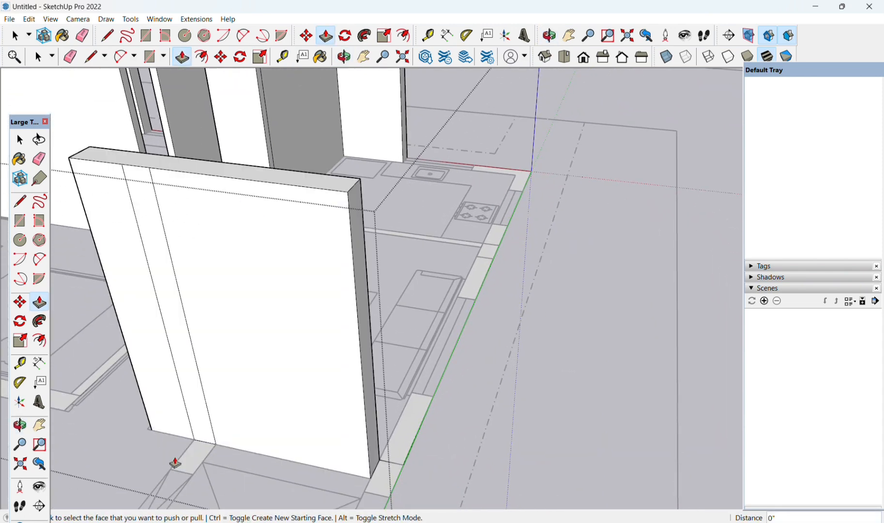
double_click(187, 464)
double_click(410, 427)
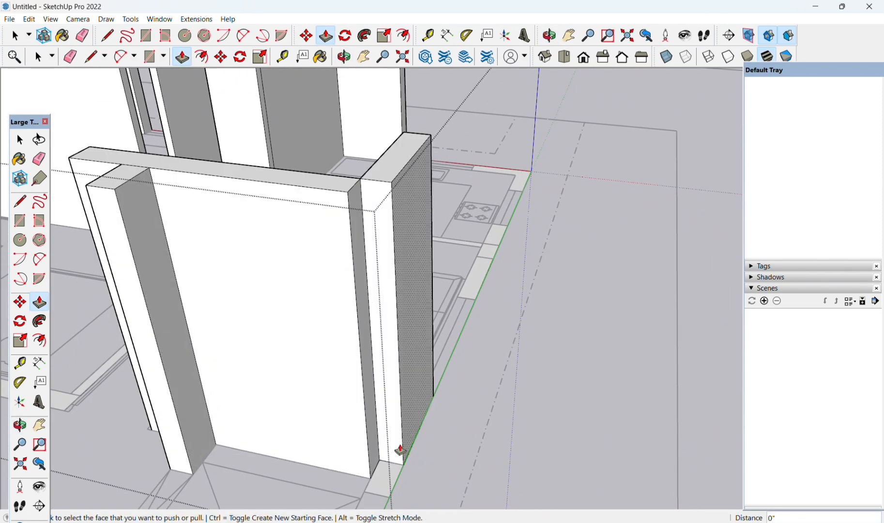
Extrude the three exterior wall pieces between the living room window and the stove-side kitchen window by the same 9'
middle_drag(459, 315, 412, 330)
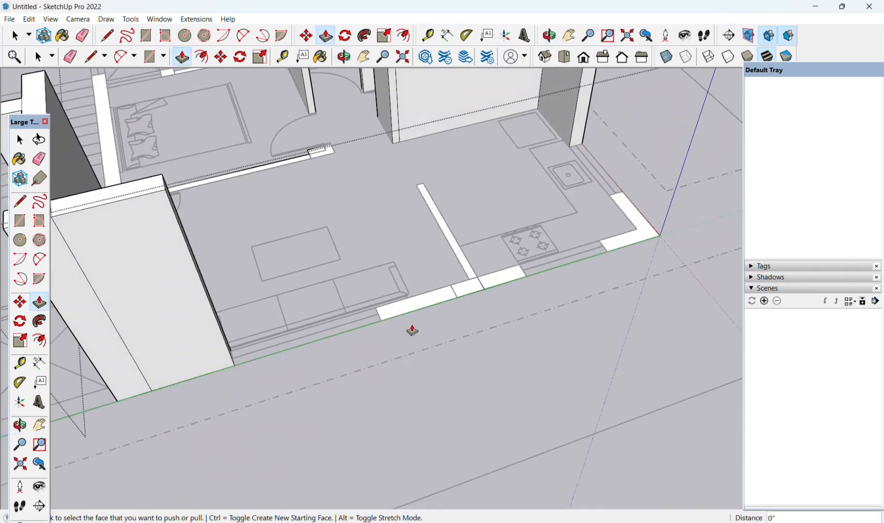
double_click(402, 312)
double_click(467, 286)
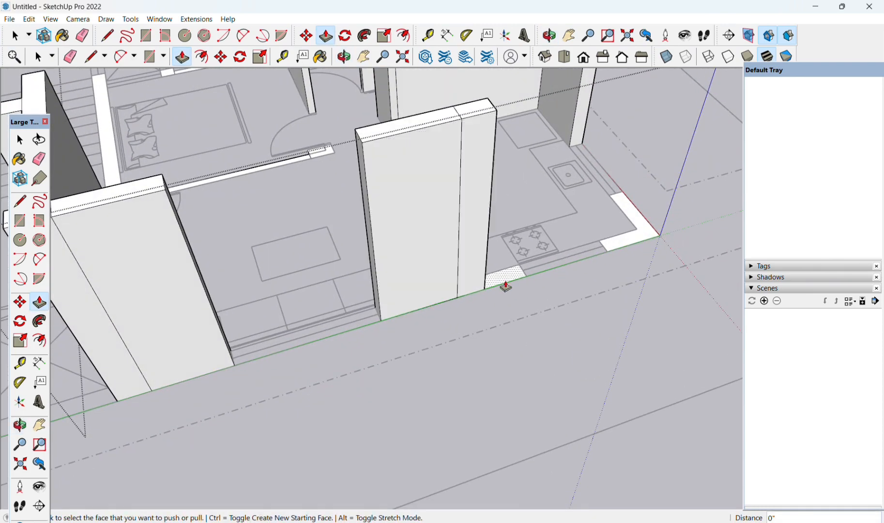
middle_drag(505, 286, 503, 310)
double_click(511, 309)
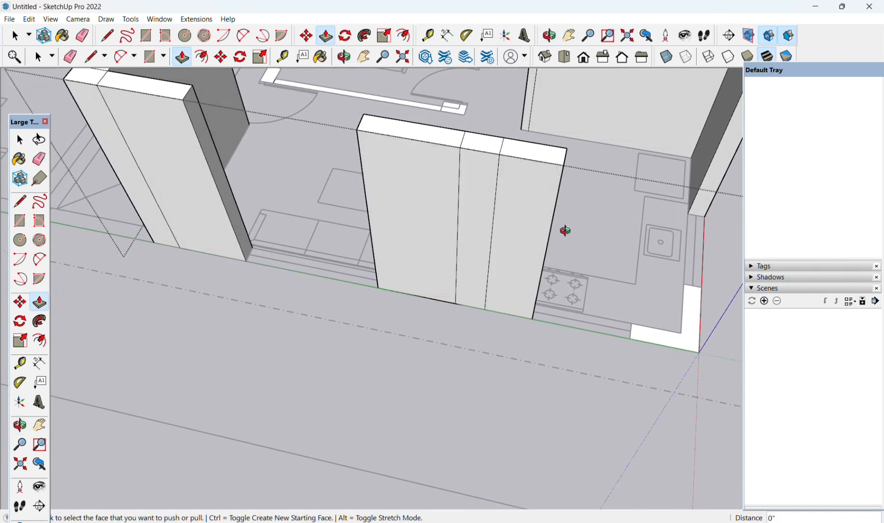
Extrude the partition between the living room and kitchen and the L-shaped exterior corner wall of the kitchen by the same 9'
middle_drag(564, 229, 269, 251)
double_click(618, 316)
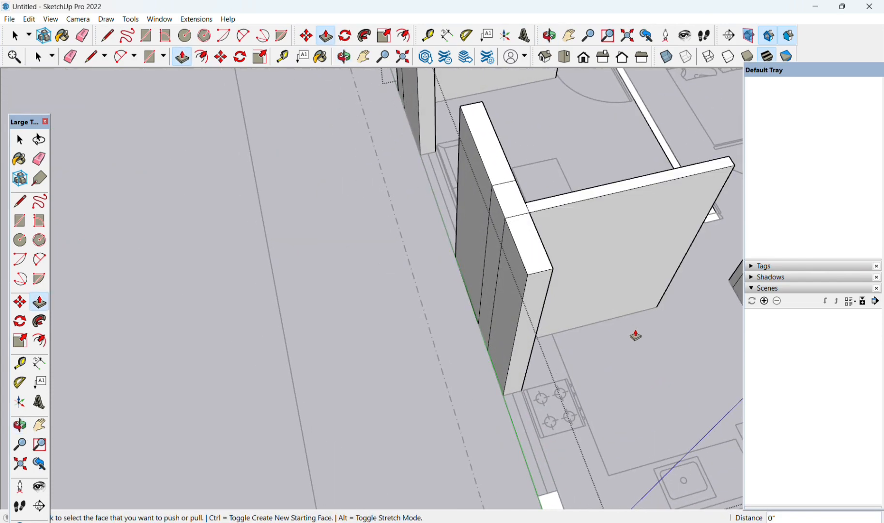
scroll(635, 336, down, 3)
middle_drag(657, 345, 528, 340)
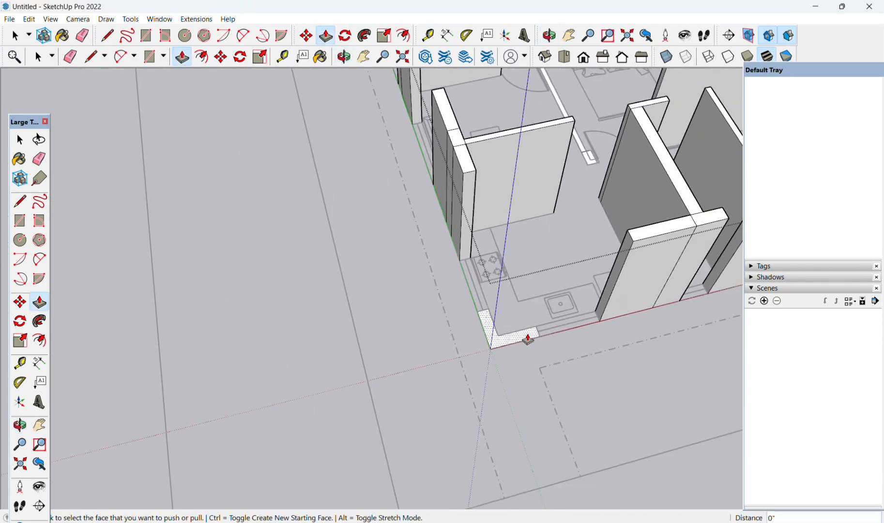
double_click(527, 339)
Extrude the second bedroom's wall facing the living room, including its end piece, and its wall along the staircase by the same 9'
scroll(616, 317, down, 3)
middle_drag(615, 317, 361, 322)
scroll(360, 424, up, 3)
scroll(360, 423, up, 2)
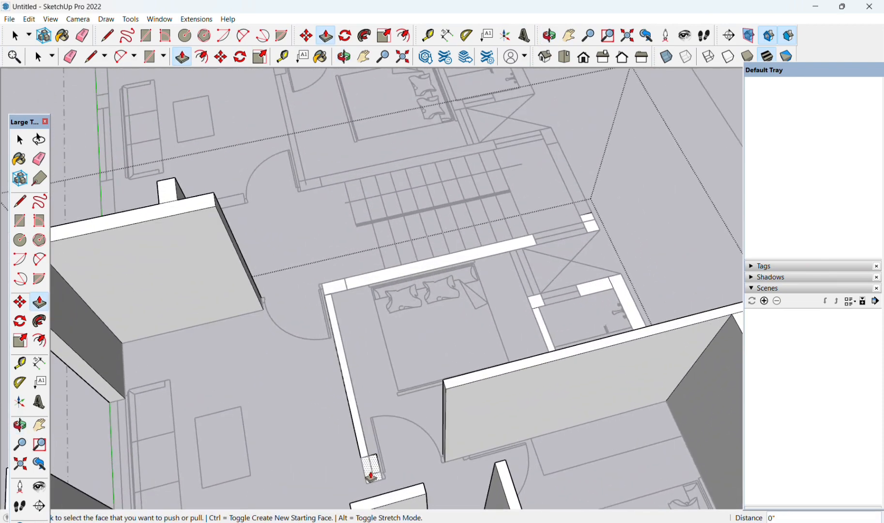
click(341, 353)
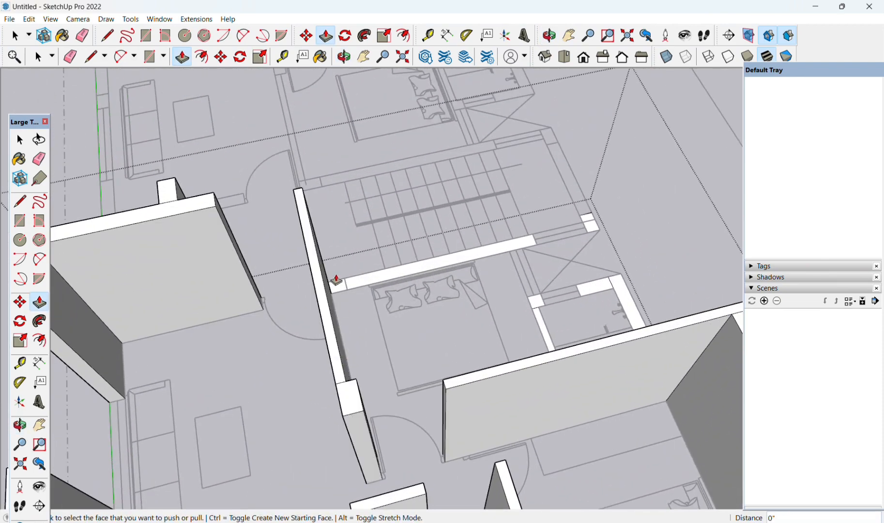
double_click(340, 284)
double_click(376, 280)
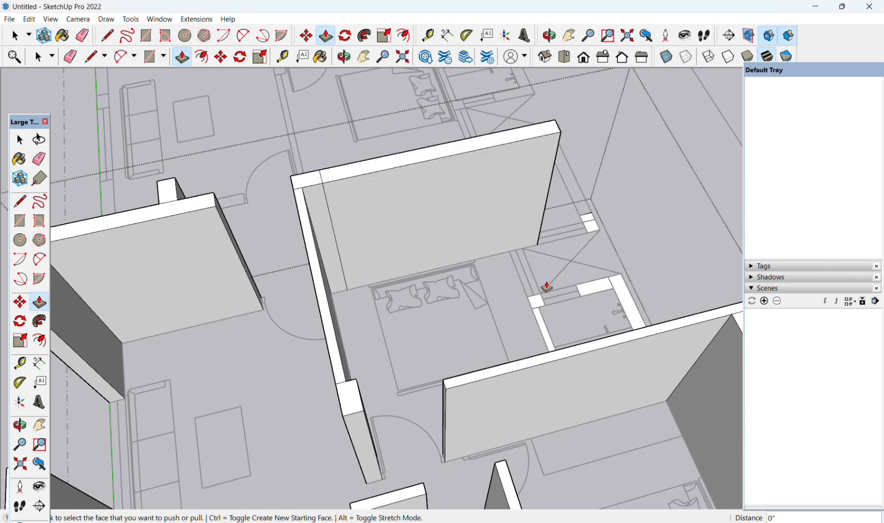
Extrude the second bathroom's partition and exterior walls and the small exterior wall piece beside the staircase by the same 9'
double_click(537, 299)
middle_drag(537, 299, 574, 321)
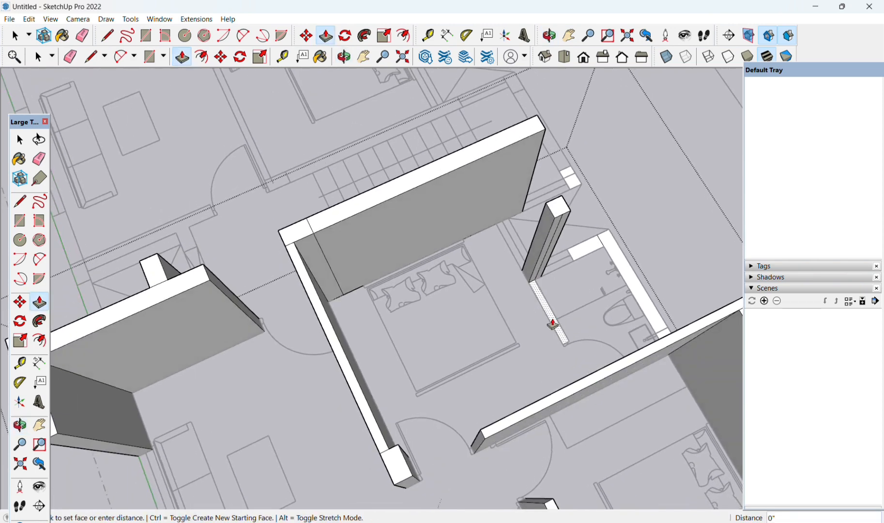
double_click(552, 323)
double_click(599, 246)
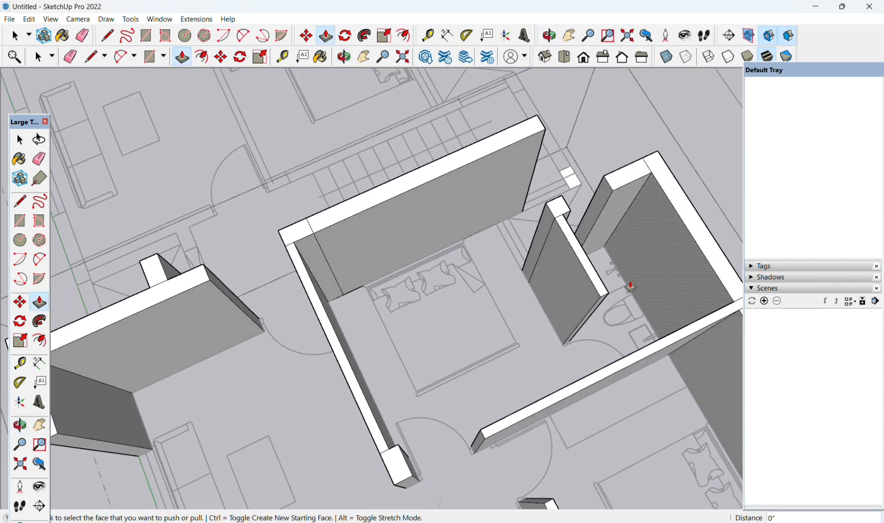
middle_drag(632, 236, 352, 256)
double_click(617, 335)
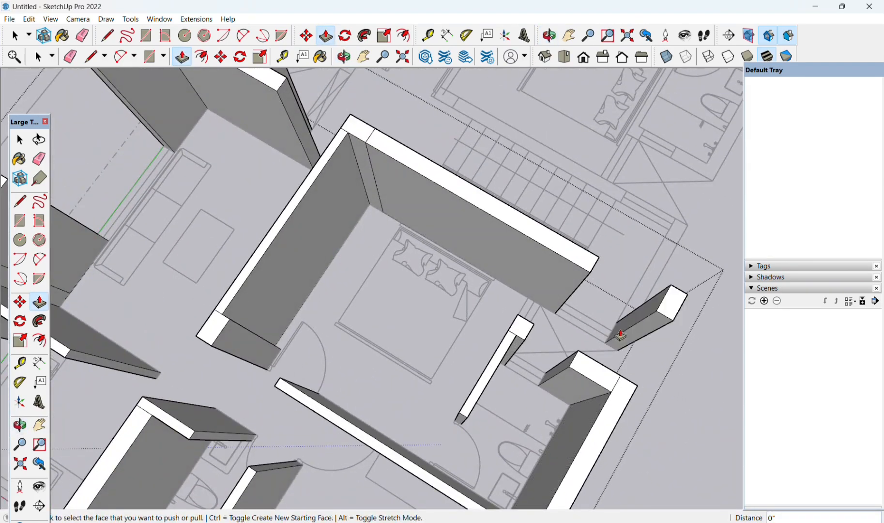
Inspect the extruded apartment walls from all sides for missing pieces and leftover seam lines
middle_drag(618, 335, 379, 93)
middle_drag(453, 412, 116, 336)
scroll(464, 346, up, 3)
scroll(624, 396, down, 3)
middle_drag(599, 390, 797, 400)
middle_drag(452, 390, 803, 460)
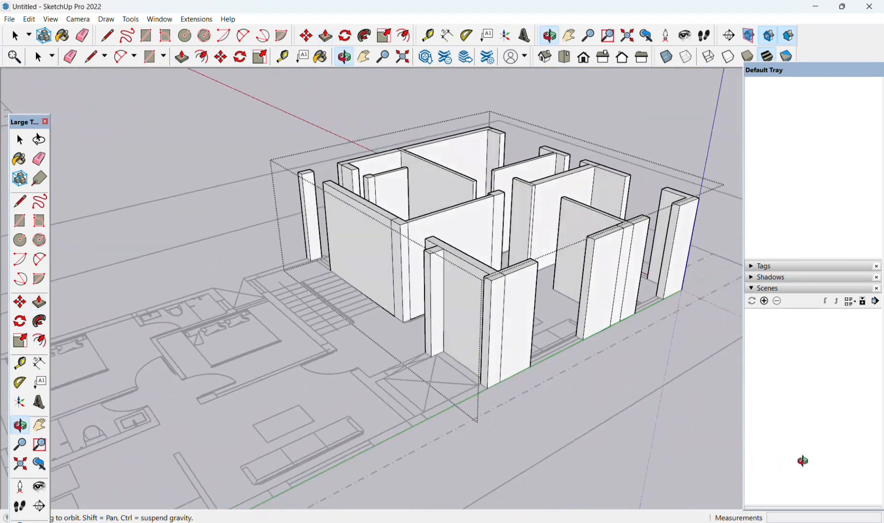
middle_drag(558, 375, 8, 315)
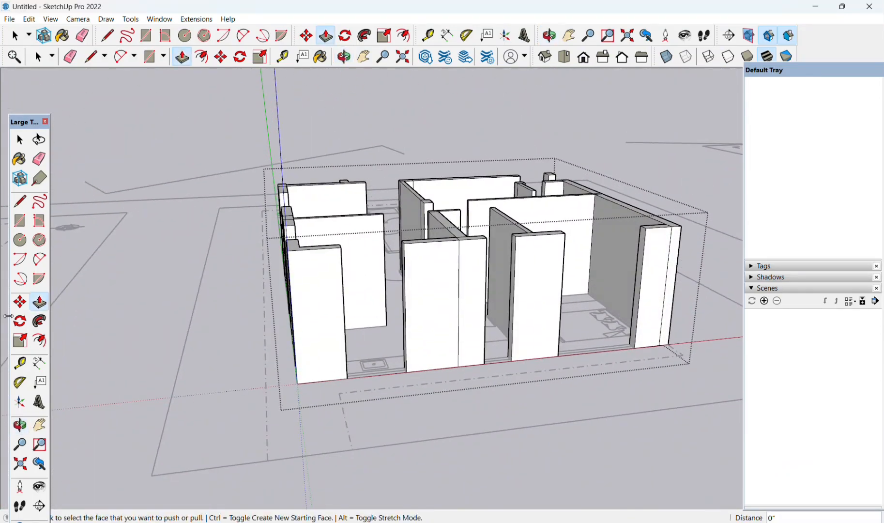
middle_drag(539, 271, 732, 339)
scroll(362, 405, up, 5)
scroll(362, 405, up, 3)
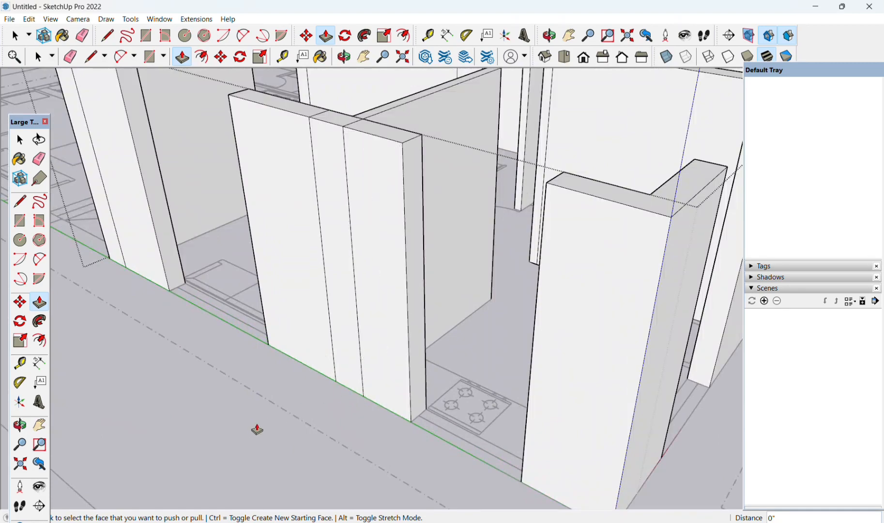
Try to erase a vertical seam on the exterior wall by the stove from outside the wall group, and undo each erasure
key(space)
scroll(244, 409, down, 6)
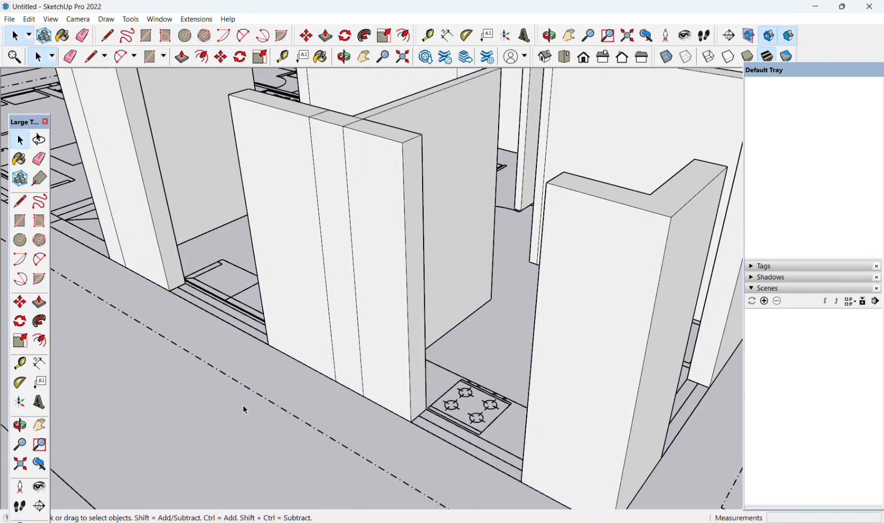
middle_drag(351, 376, 468, 348)
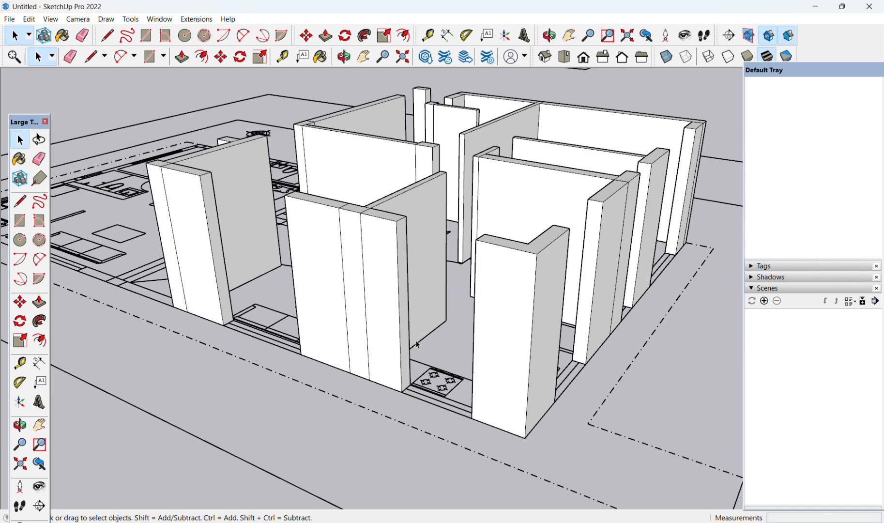
key(e)
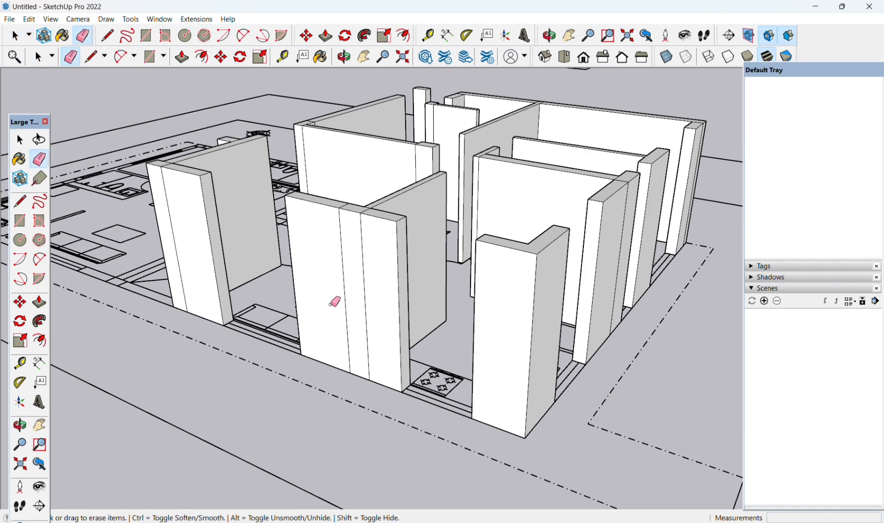
click(360, 301)
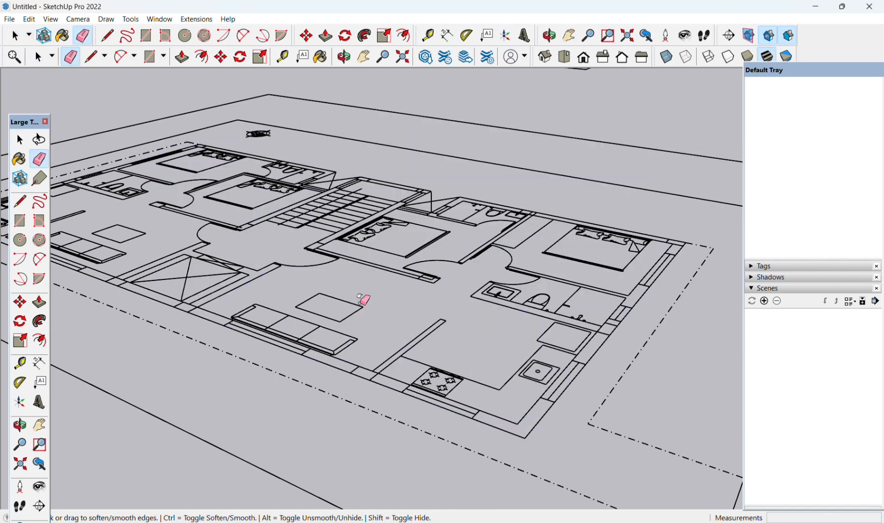
key(ctrl+z)
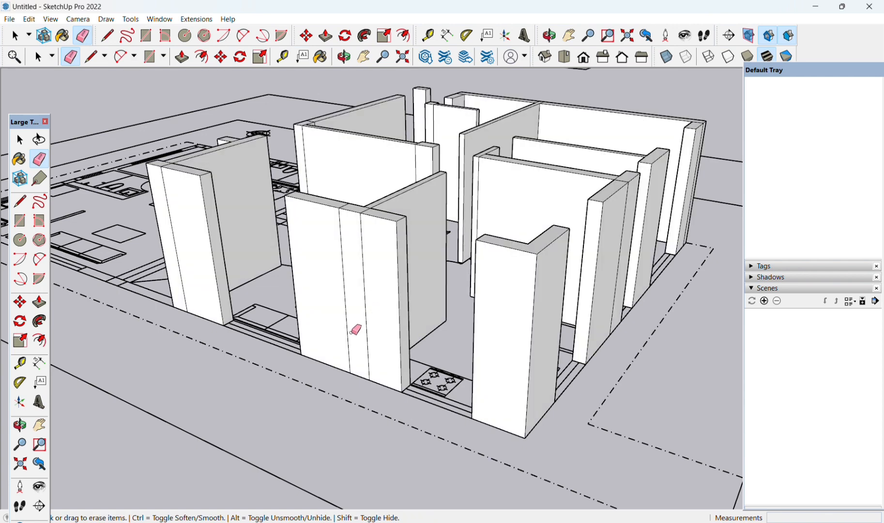
click(364, 299)
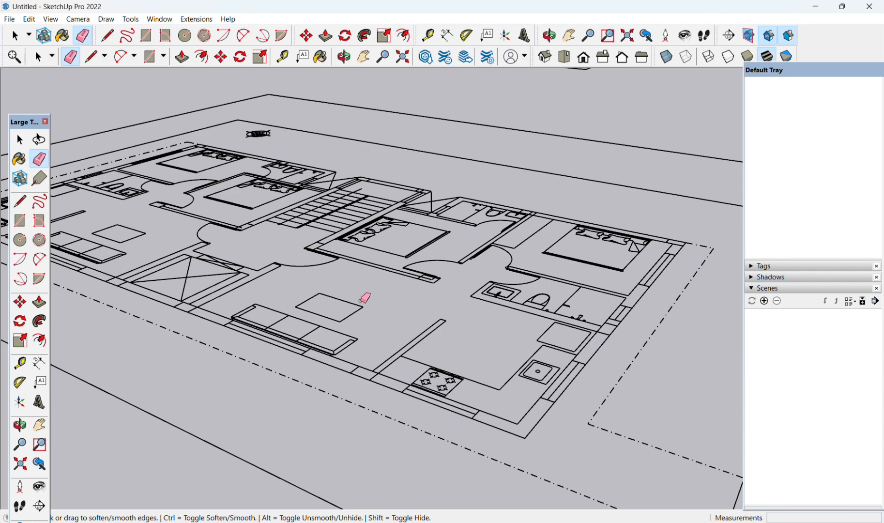
key(ctrl+z)
key(space)
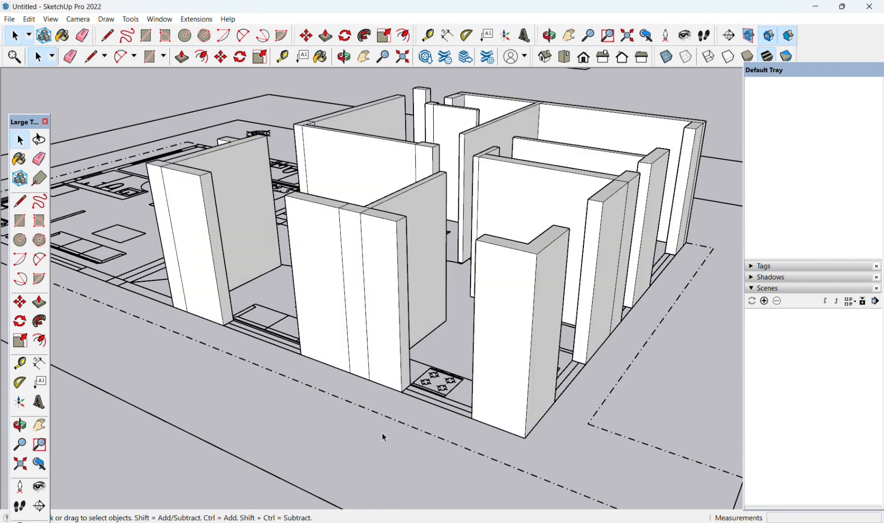
Open the wall group and erase the vertical and top seam lines on the exterior wall beside the stove
click(378, 315)
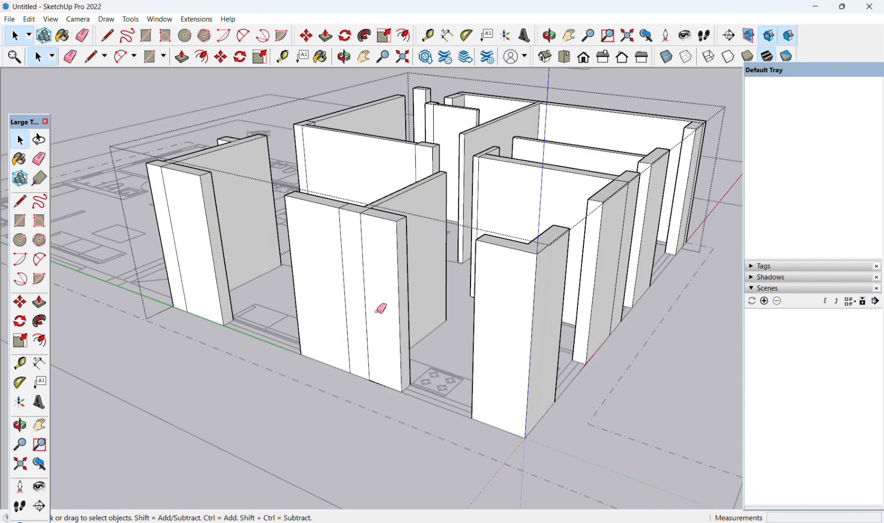
key(e)
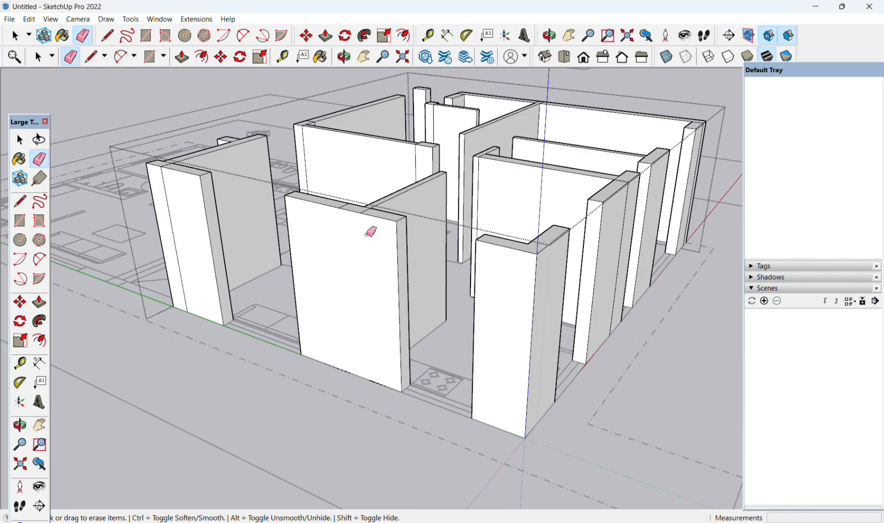
scroll(366, 234, up, 5)
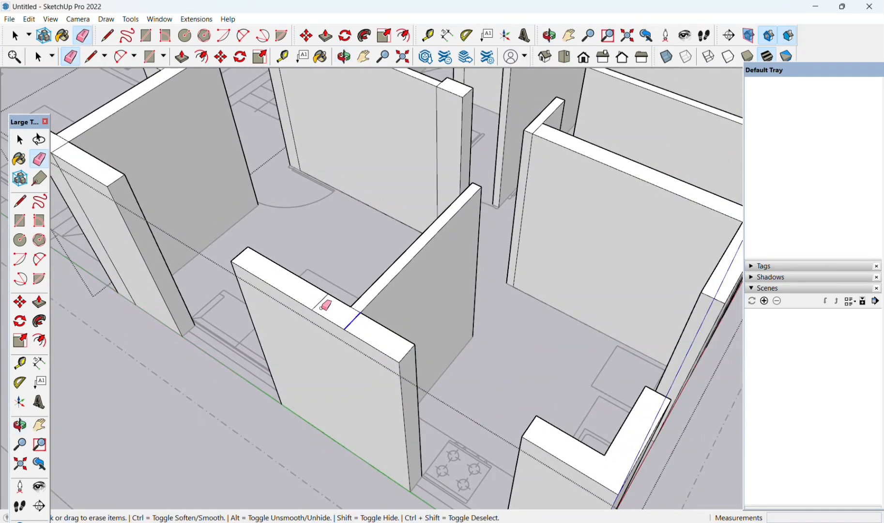
Erase the vertical and top seams on the exterior wall between the kitchen and the bathroom, along the red axis
mouse_move(359, 305)
middle_down()
mouse_move(438, 319)
mouse_move(300, 257)
mouse_move(254, 294)
middle_up()
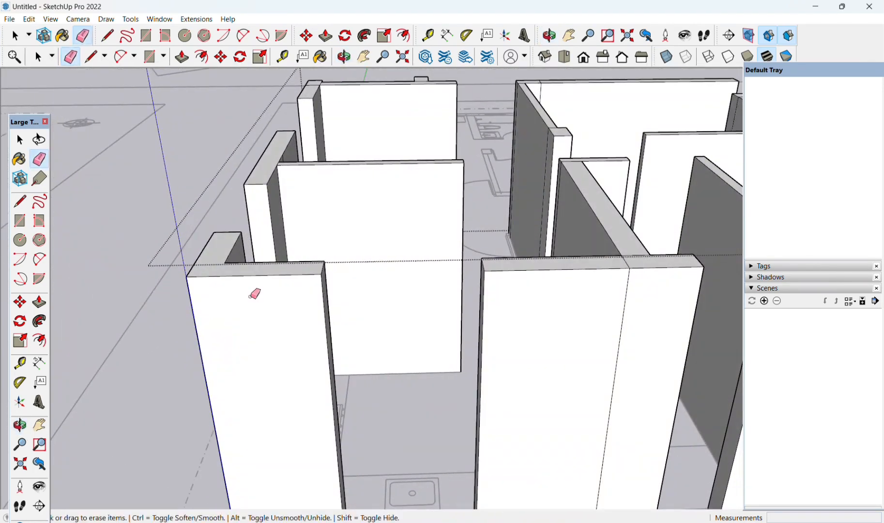
scroll(635, 260, up, 3)
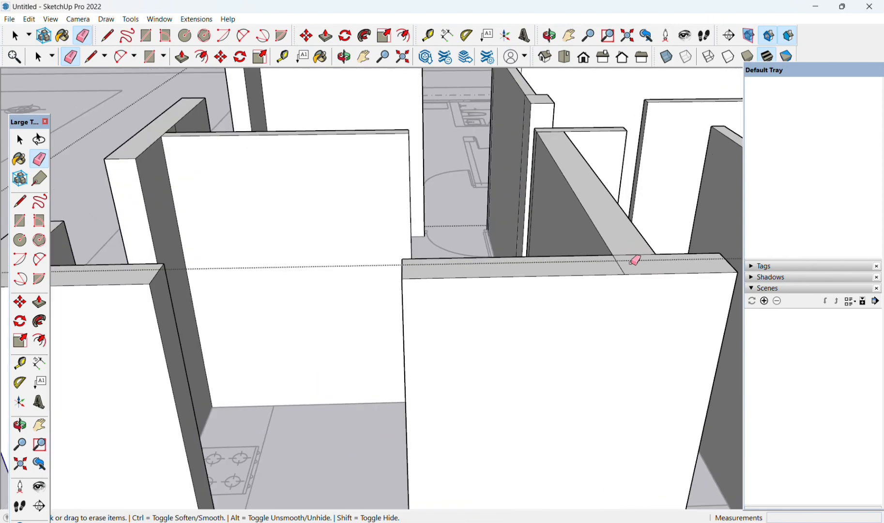
middle_drag(644, 259, 329, 211)
Erase the vertical seam on the bedroom's short exterior corner wall along the red axis
scroll(571, 261, down, 2)
scroll(473, 301, down, 4)
scroll(585, 340, up, 1)
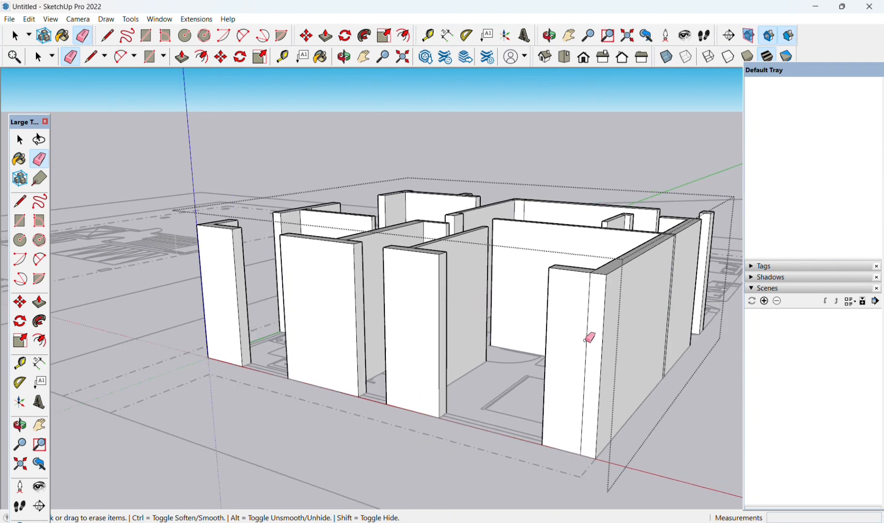
scroll(619, 257, up, 1)
scroll(569, 276, up, 3)
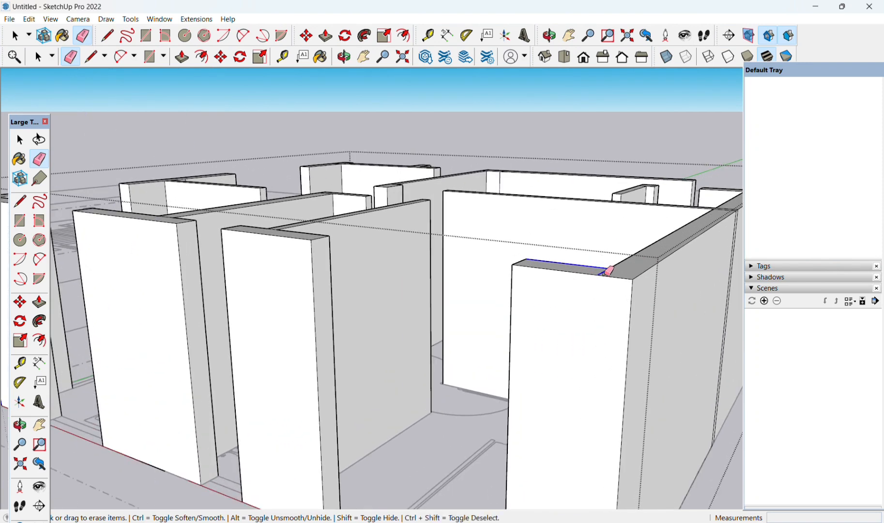
Try to erase the two vertical seams on the bedroom's long exterior wall
mouse_move(586, 264)
middle_down()
mouse_move(596, 290)
mouse_move(588, 268)
mouse_move(509, 251)
mouse_move(517, 237)
mouse_move(484, 243)
middle_up()
scroll(604, 252, up, 2)
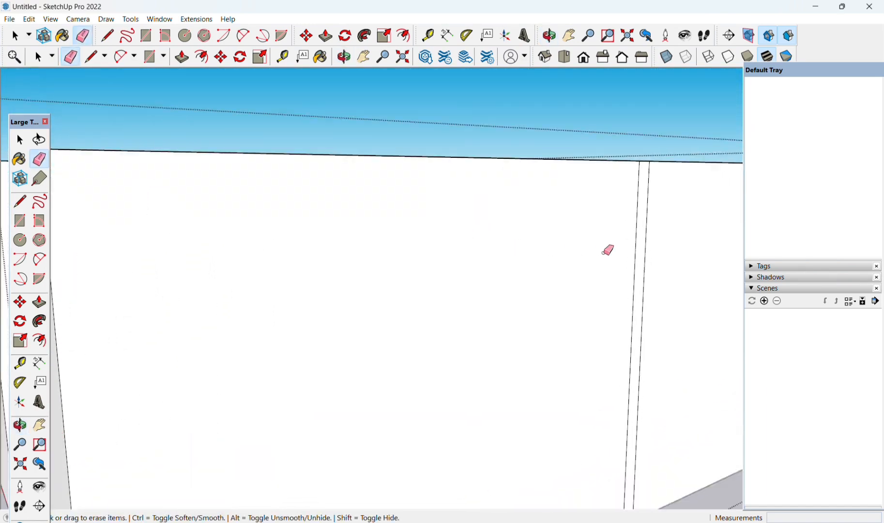
drag(634, 244, 670, 240)
scroll(530, 300, down, 3)
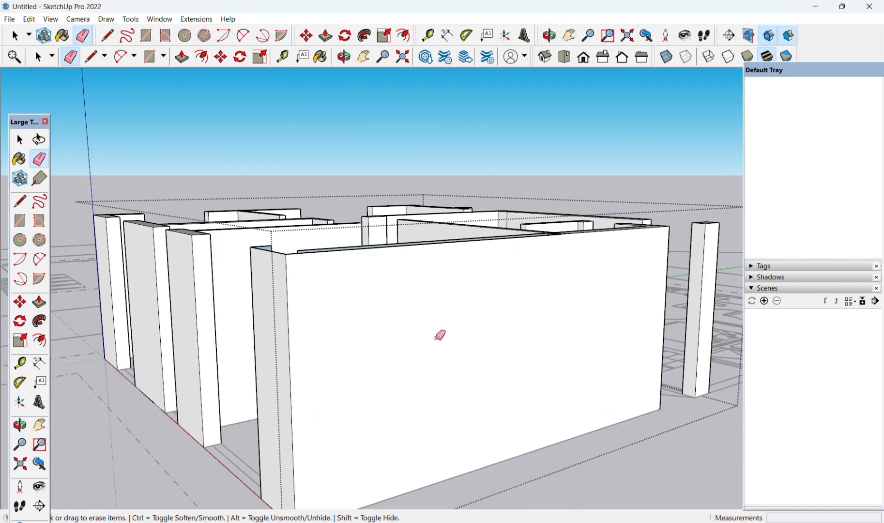
Undo the erasure that opened the long wall's top face, then try softening the corner's top seam and undo each attempt
middle_drag(436, 337, 624, 503)
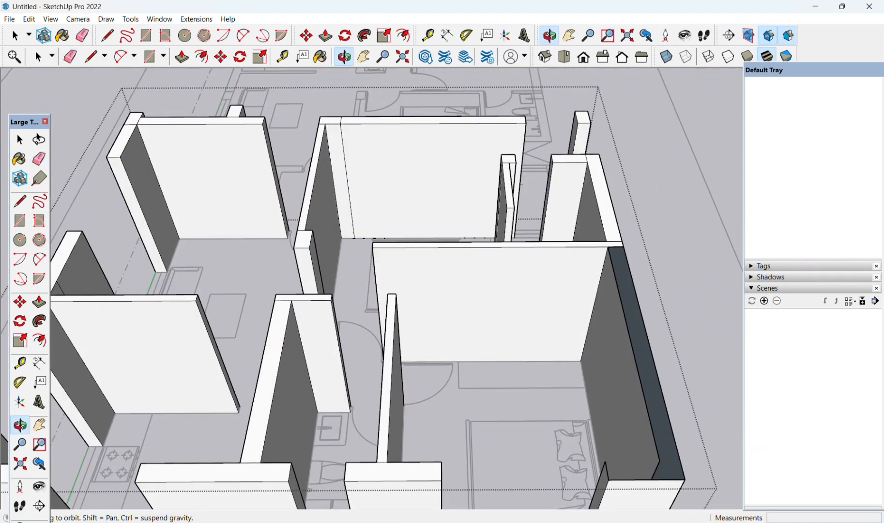
scroll(486, 313, up, 5)
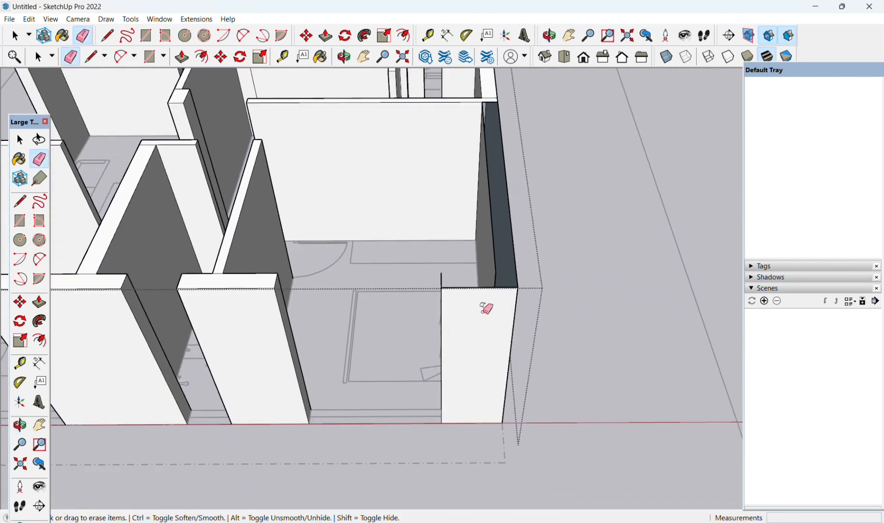
mouse_move(485, 308)
middle_down()
mouse_move(495, 246)
mouse_move(495, 293)
middle_up()
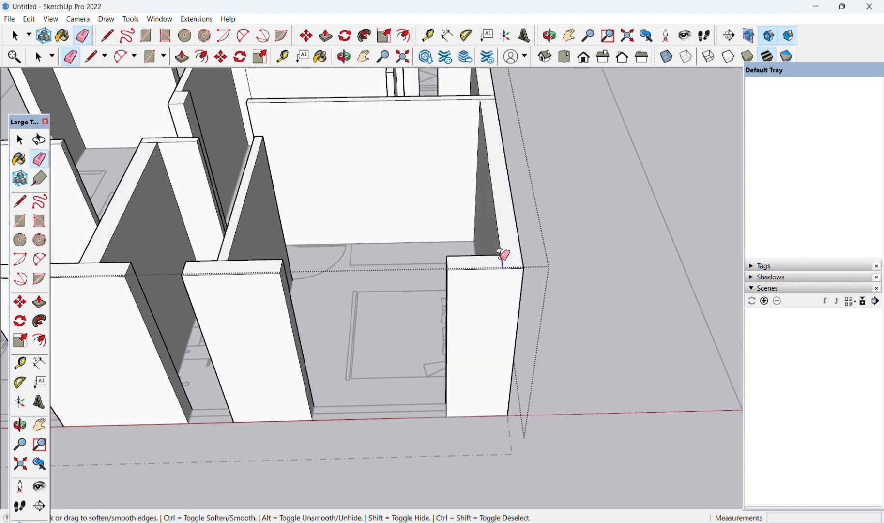
ctrl+click(494, 254)
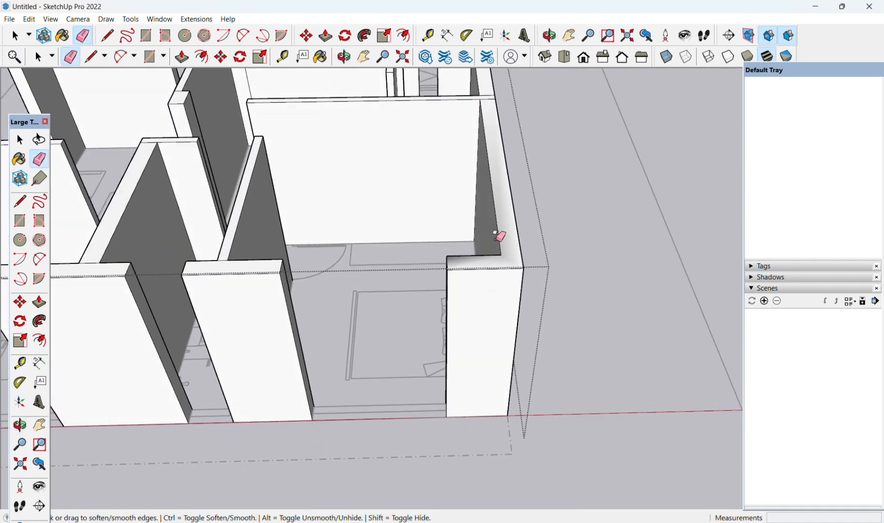
key(ctrl+z)
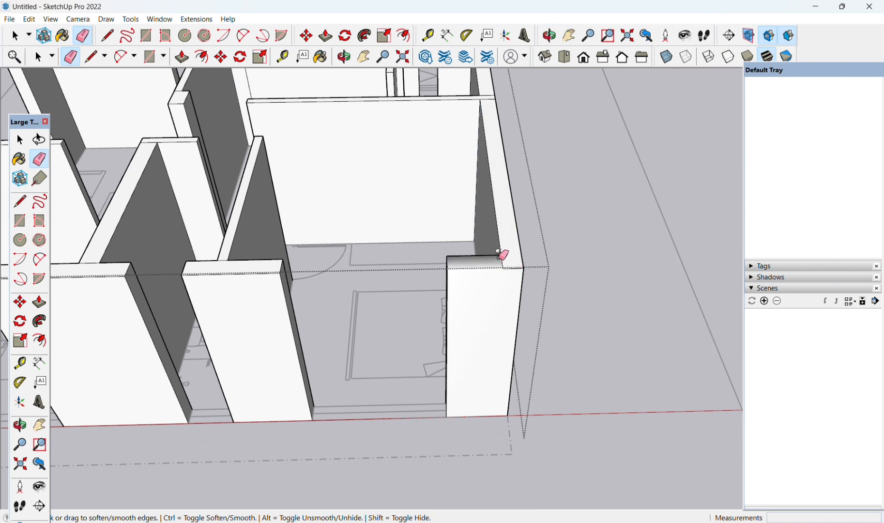
ctrl+click(499, 232)
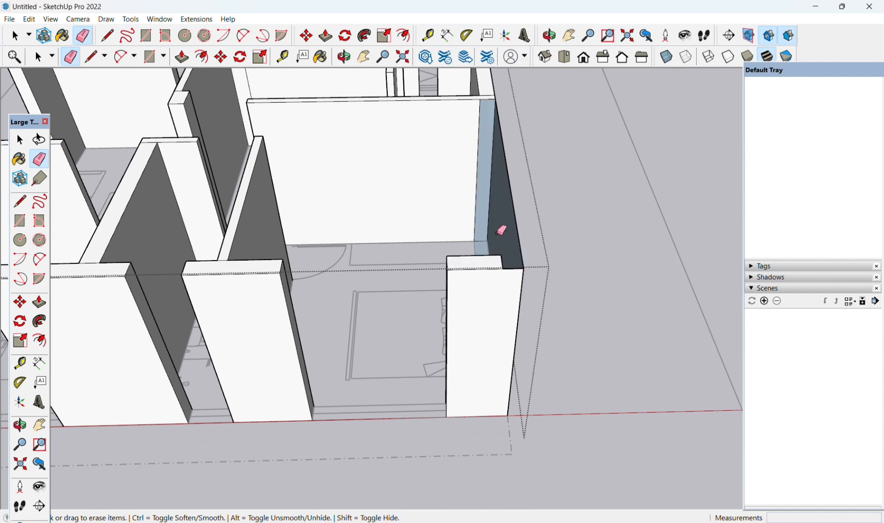
mouse_move(487, 296)
middle_down()
mouse_move(455, 249)
mouse_move(460, 184)
mouse_move(363, 183)
mouse_move(432, 205)
mouse_move(556, 220)
middle_up()
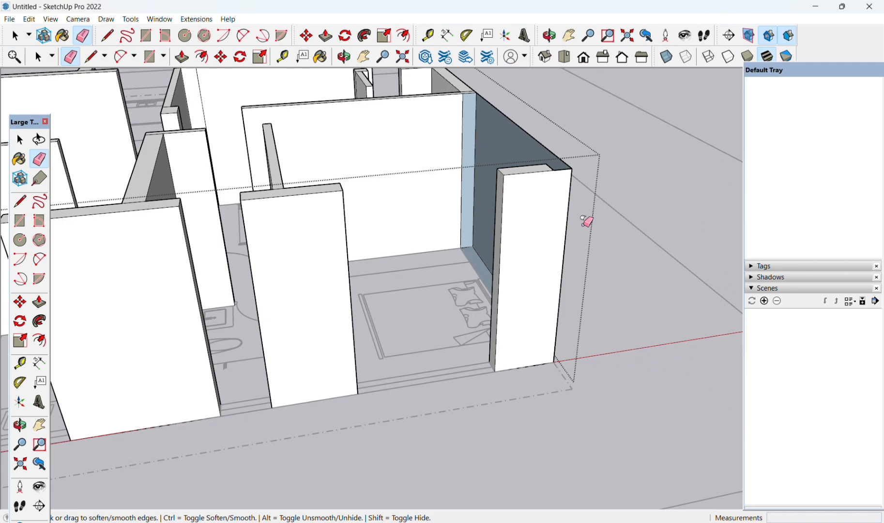
key(ctrl+z)
Erase the short seam across the wall top at the bedroom's exterior corner
middle_drag(591, 214, 371, 381)
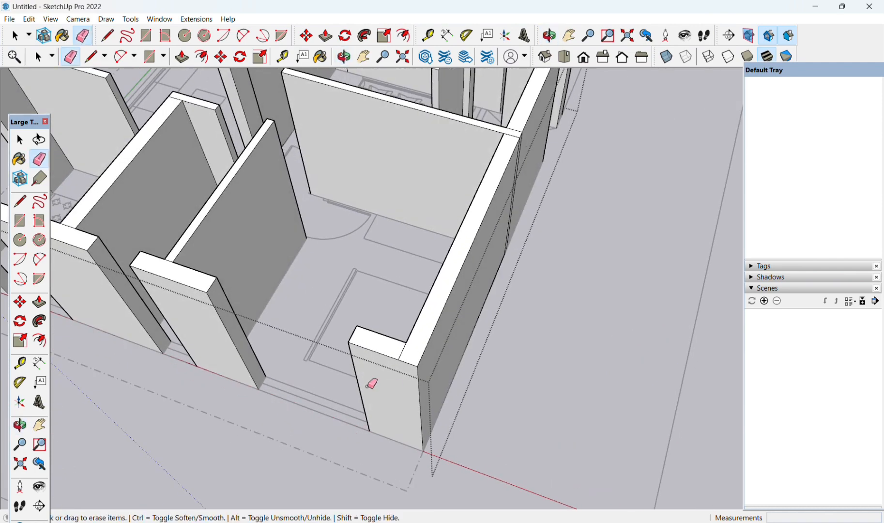
scroll(437, 336, up, 5)
click(430, 331)
scroll(515, 307, down, 5)
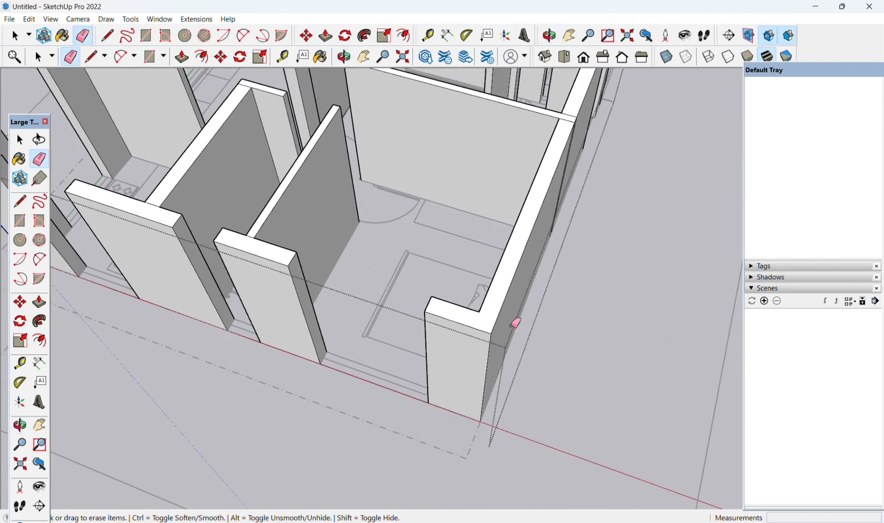
Erase the vertical seams on the bedroom's long exterior wall and the top seams where the bedroom partition meets it
mouse_move(511, 324)
middle_down()
mouse_move(287, 309)
mouse_move(222, 271)
middle_up()
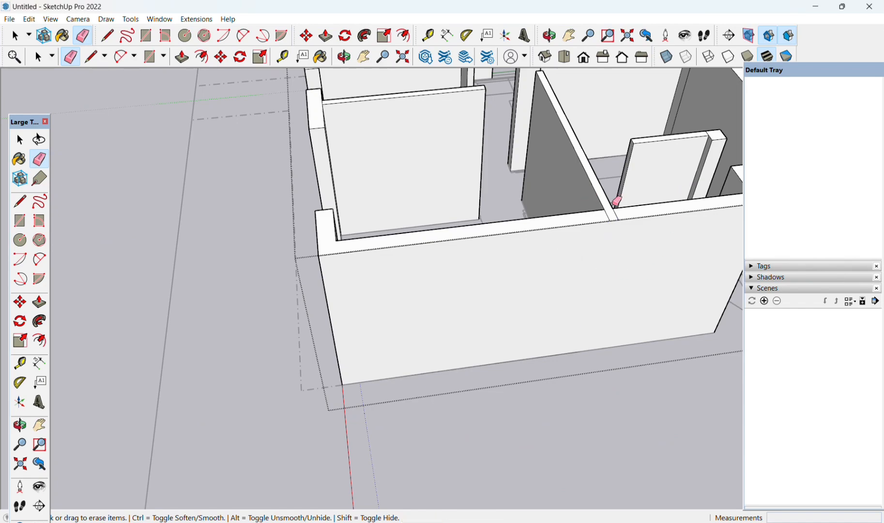
scroll(615, 204, up, 3)
scroll(619, 309, down, 6)
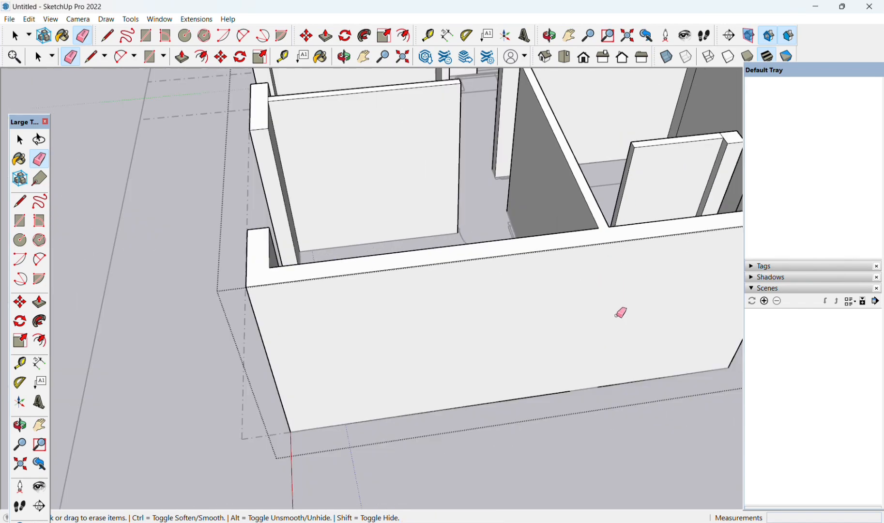
Erase the vertical seam on the end face at the far end of the long exterior wall
mouse_move(615, 327)
middle_down()
mouse_move(371, 320)
mouse_move(284, 176)
middle_up()
scroll(498, 244, up, 3)
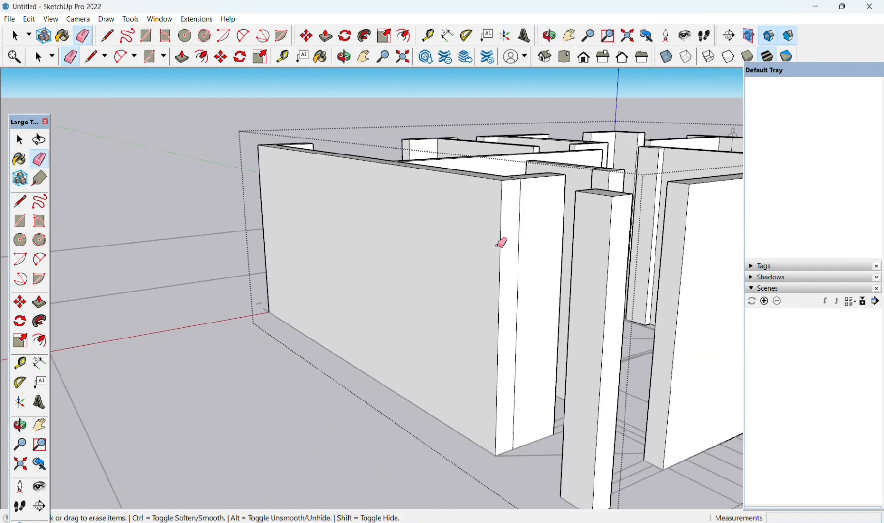
Erase the leftover seam lines at the end of the outer bathroom wall and on the bathroom partition beside it
middle_drag(528, 194, 550, 286)
scroll(566, 315, up, 4)
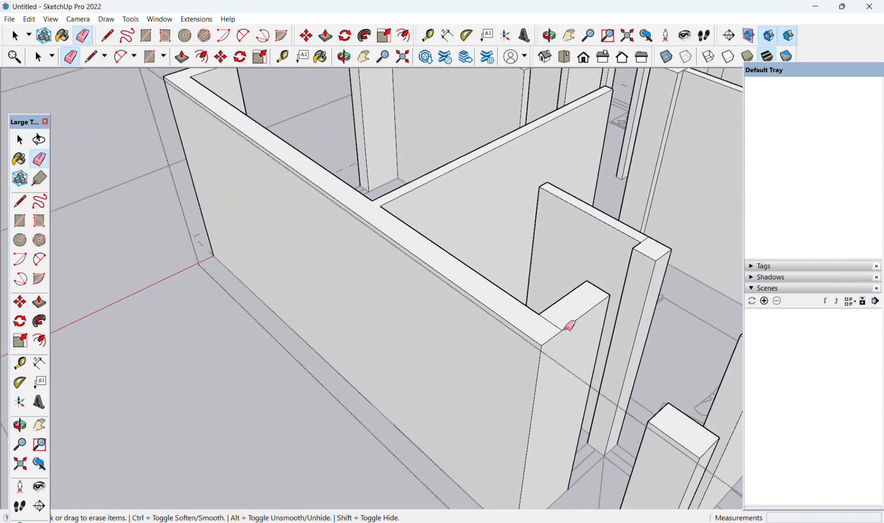
mouse_move(711, 227)
middle_down()
mouse_move(590, 235)
mouse_move(484, 282)
middle_up()
scroll(299, 357, up, 3)
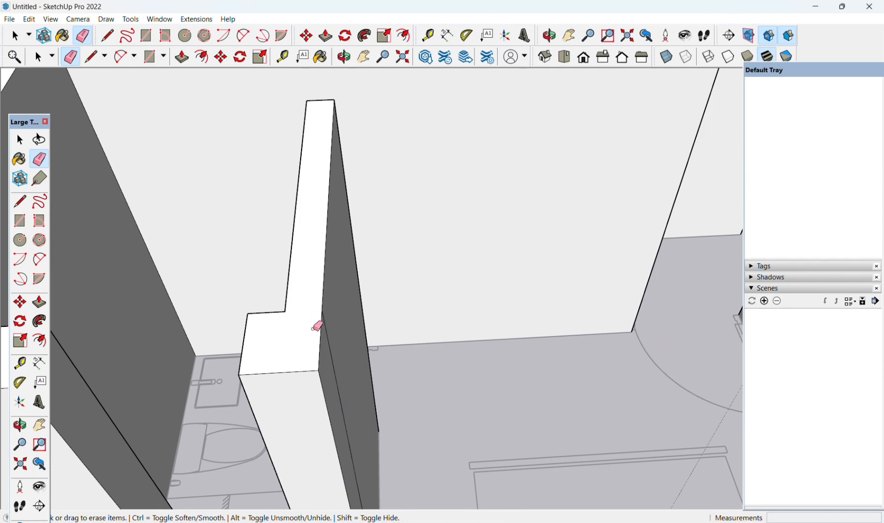
scroll(345, 321, down, 5)
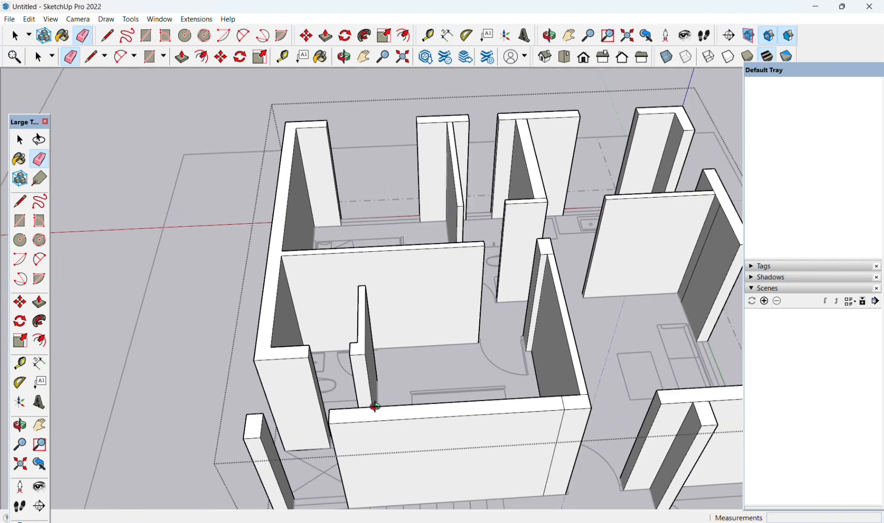
Erase the vertical and top seam lines where the front bedroom wall meets the dividing wall to the living room
mouse_move(374, 406)
middle_down()
mouse_move(374, 302)
mouse_move(744, 399)
middle_up()
scroll(462, 373, up, 3)
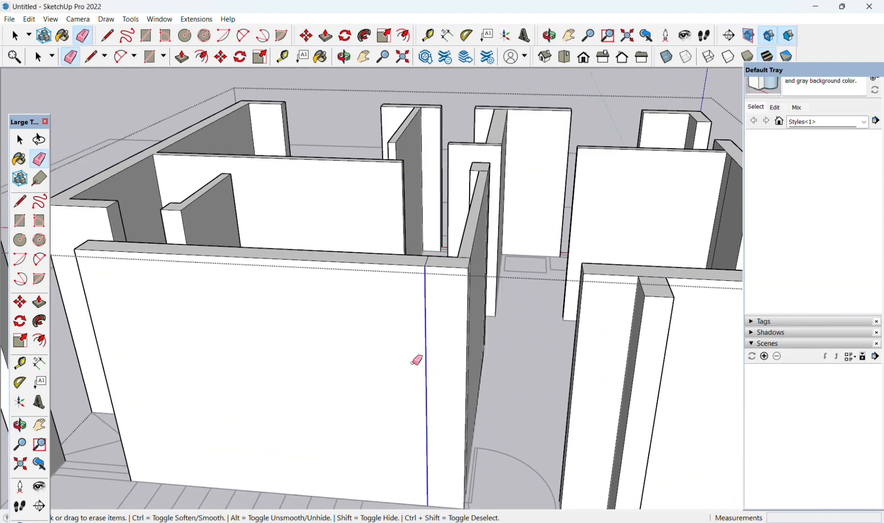
scroll(404, 327, up, 3)
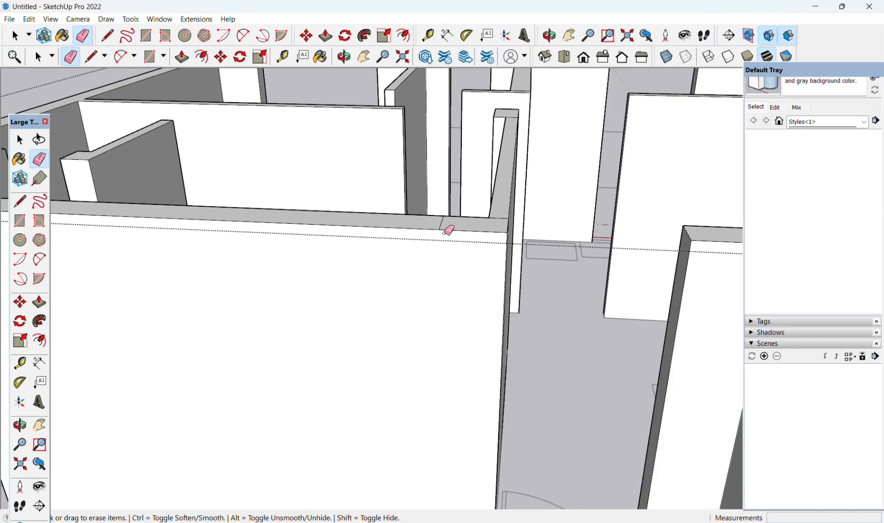
scroll(478, 233, down, 5)
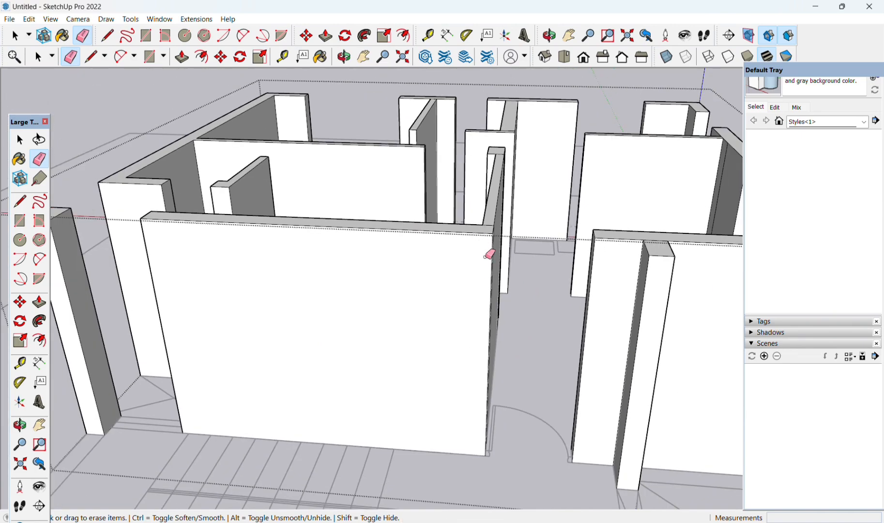
Erase the vertical and top seam lines on the outer living-room wall where it meets the entrance wall
mouse_move(588, 296)
middle_down()
mouse_move(367, 298)
mouse_move(439, 338)
middle_up()
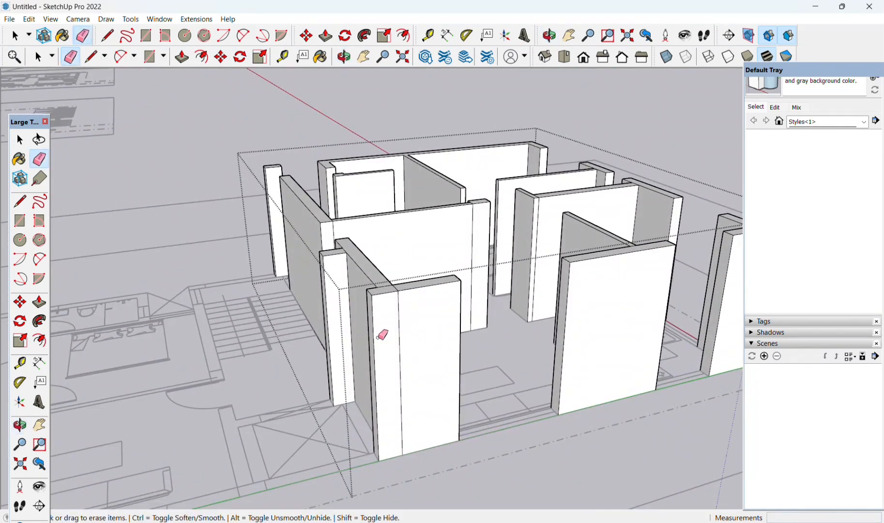
scroll(394, 281, up, 2)
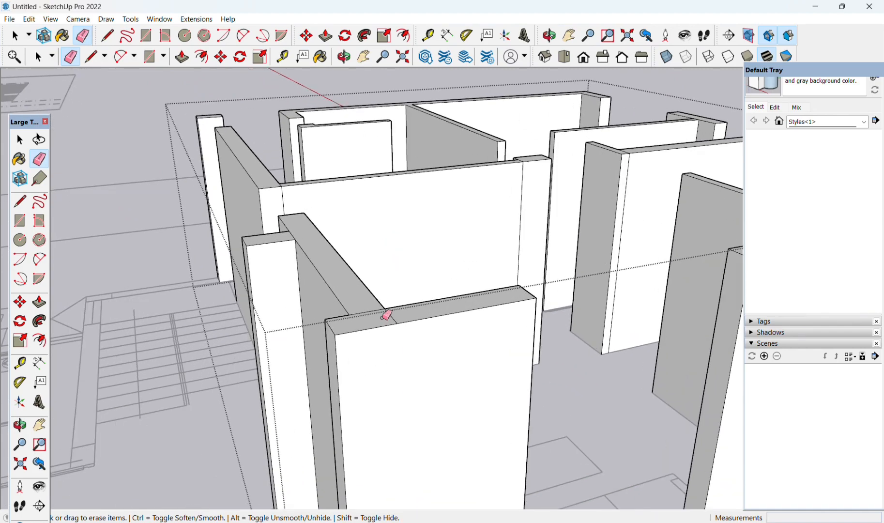
scroll(451, 303, down, 4)
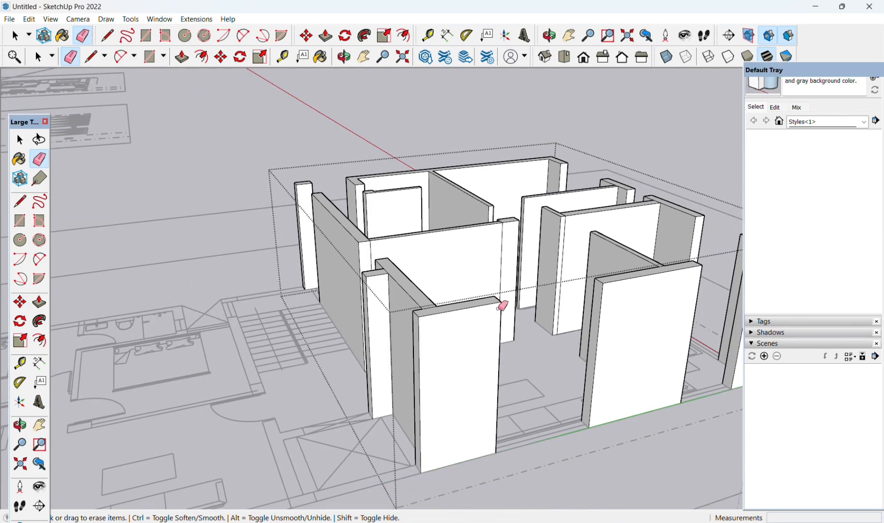
Erase the seam lines on the outer wall where the partition between living room and kitchen joins it
middle_drag(501, 305, 534, 94)
middle_drag(38, 402, 5, 382)
middle_drag(529, 257, 242, 247)
scroll(307, 186, up, 3)
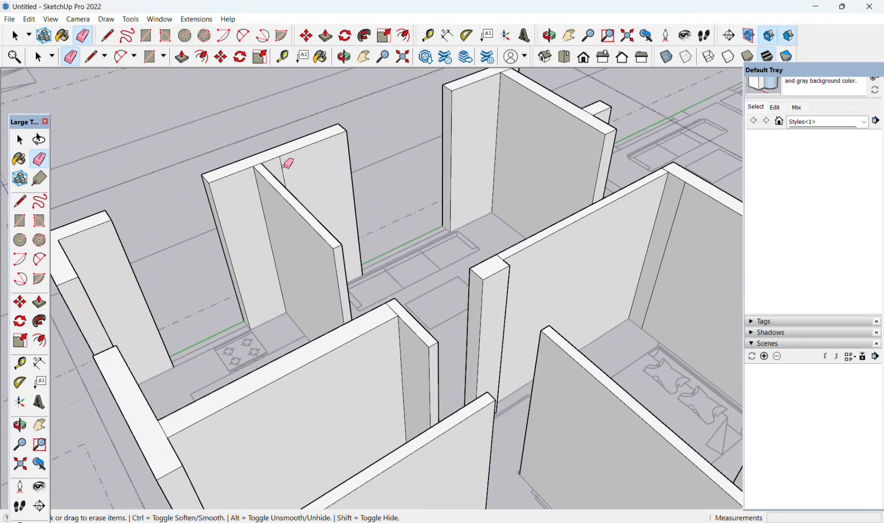
scroll(585, 259, down, 3)
Erase the vertical and top seam lines at the thickened end of the wall between living room and bedroom
mouse_move(448, 339)
middle_down()
mouse_move(291, 365)
mouse_move(166, 357)
mouse_move(173, 331)
mouse_move(367, 302)
mouse_move(225, 355)
mouse_move(315, 339)
mouse_move(339, 350)
mouse_move(261, 334)
middle_up()
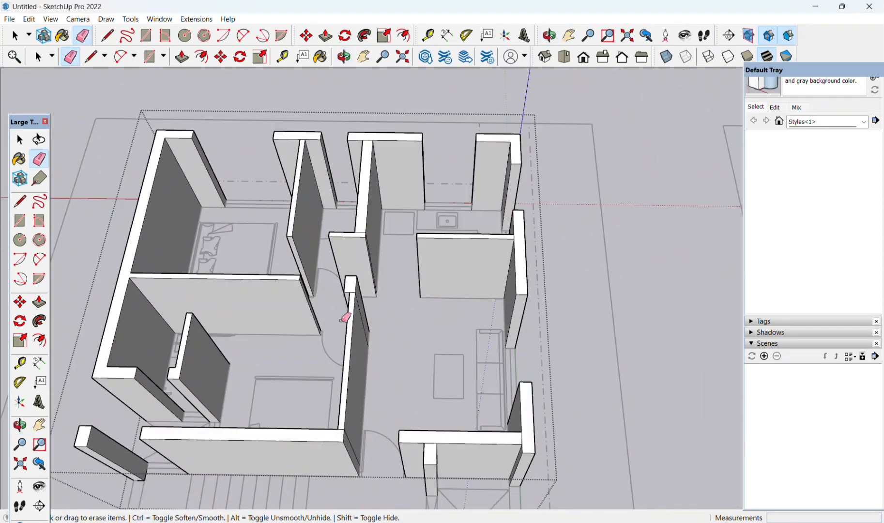
middle_drag(343, 317, 191, 257)
scroll(317, 315, up, 3)
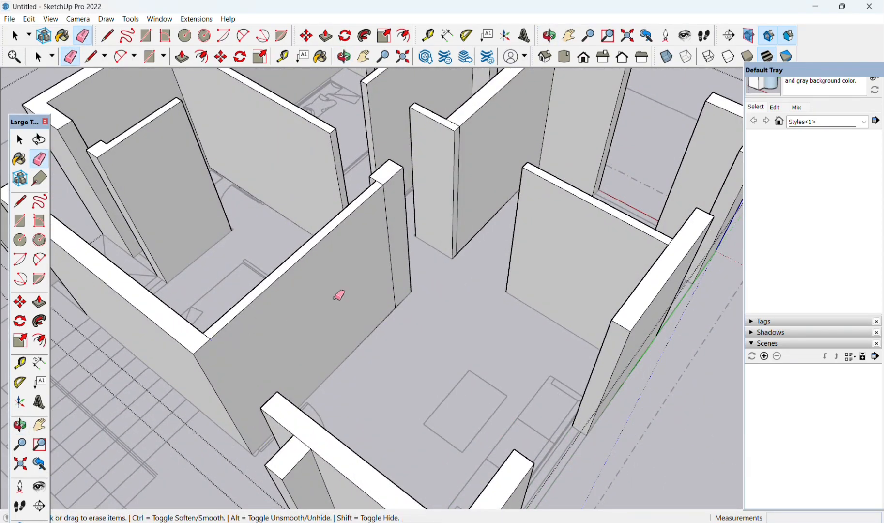
scroll(364, 181, up, 3)
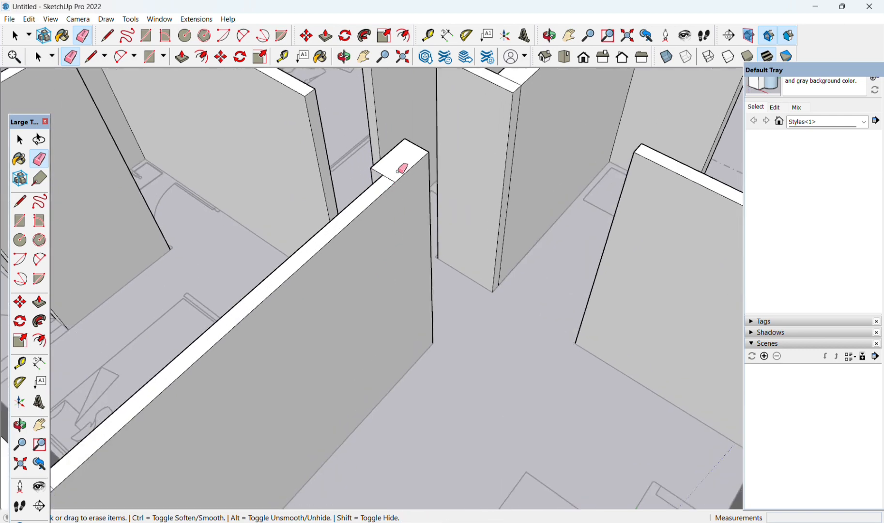
scroll(203, 308, down, 2)
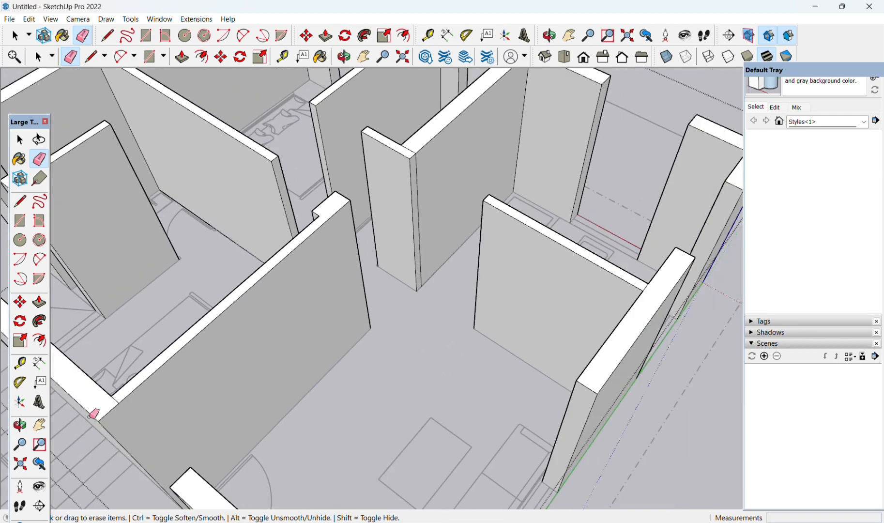
Erase the top seam where the living-room dividing wall meets the front wall, and leave the wall group
scroll(135, 396, up, 5)
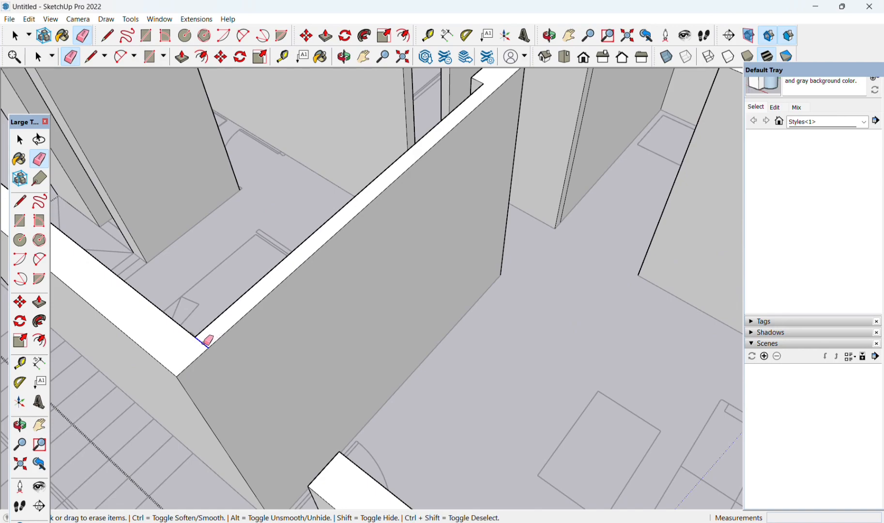
scroll(270, 338, down, 8)
mouse_move(339, 387)
middle_down()
mouse_move(332, 387)
mouse_move(406, 239)
mouse_move(174, 300)
mouse_move(426, 286)
mouse_move(134, 360)
mouse_move(87, 426)
mouse_move(339, 387)
mouse_move(598, 367)
mouse_move(605, 411)
mouse_move(635, 296)
middle_up()
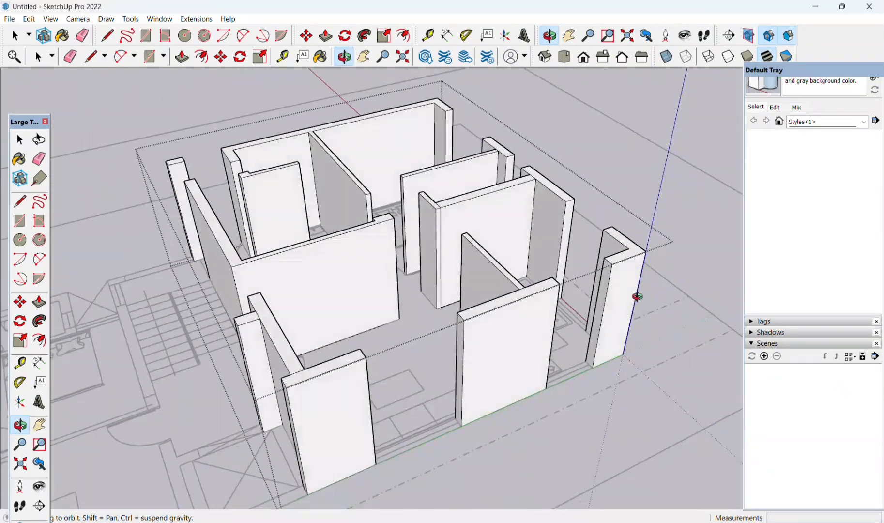
key(e)
key(space)
mouse_move(697, 247)
middle_down()
mouse_move(667, 296)
mouse_move(408, 206)
mouse_move(600, 324)
middle_up()
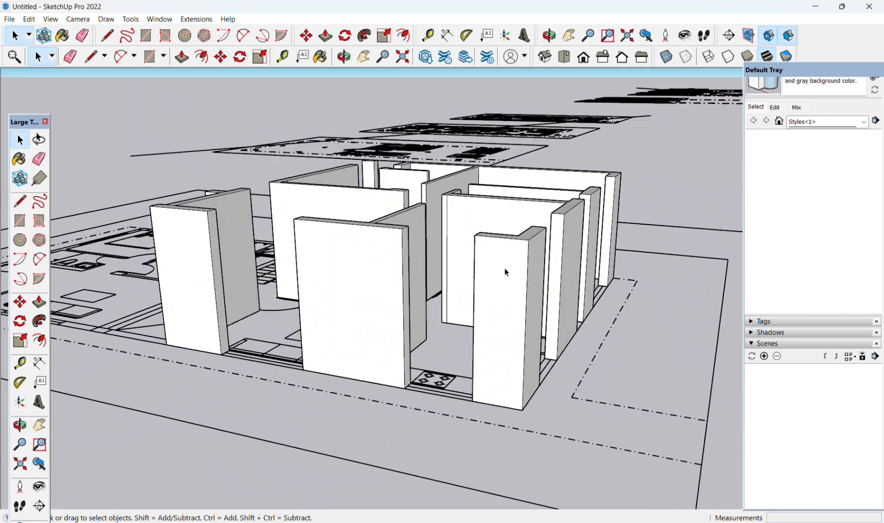
Reopen the wall group and erase the vertical and top seam lines at the corner of the kitchen-bathroom wall
scroll(438, 220, up, 6)
middle_drag(442, 225, 475, 306)
key(e)
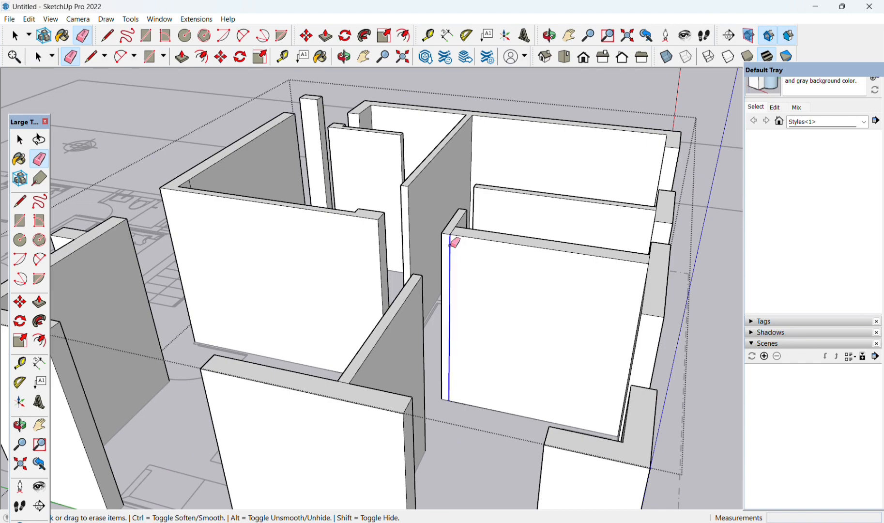
scroll(448, 216, up, 3)
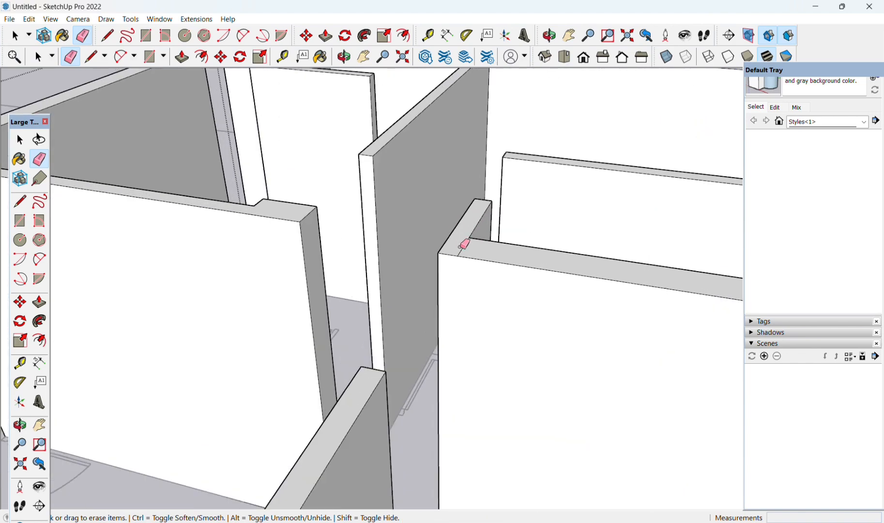
middle_drag(528, 214, 473, 246)
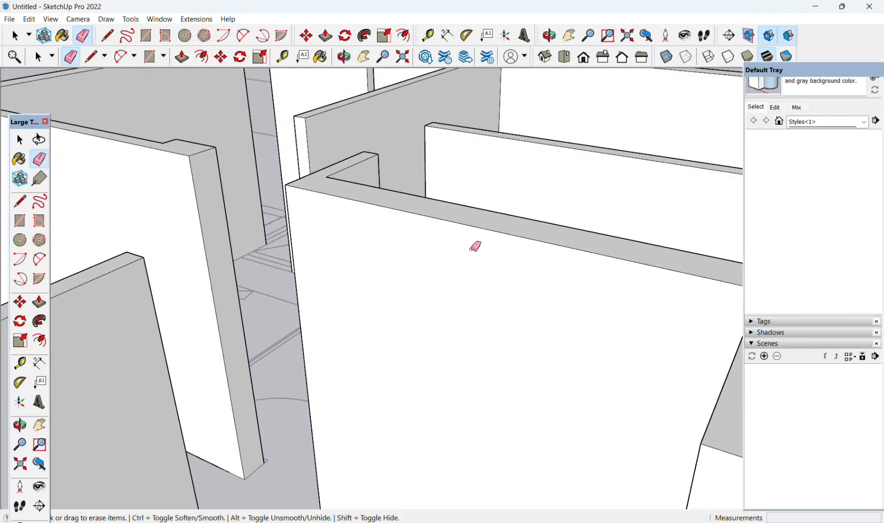
scroll(472, 248, down, 4)
scroll(335, 190, up, 4)
scroll(370, 243, down, 10)
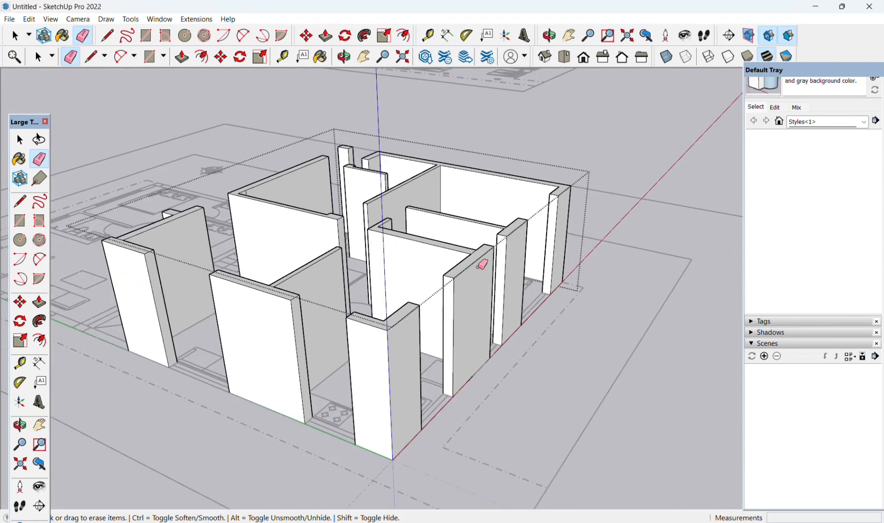
Erase the vertical seam line inside the front bedroom's corner and leave the wall group
scroll(283, 202, up, 4)
middle_drag(287, 200, 135, 276)
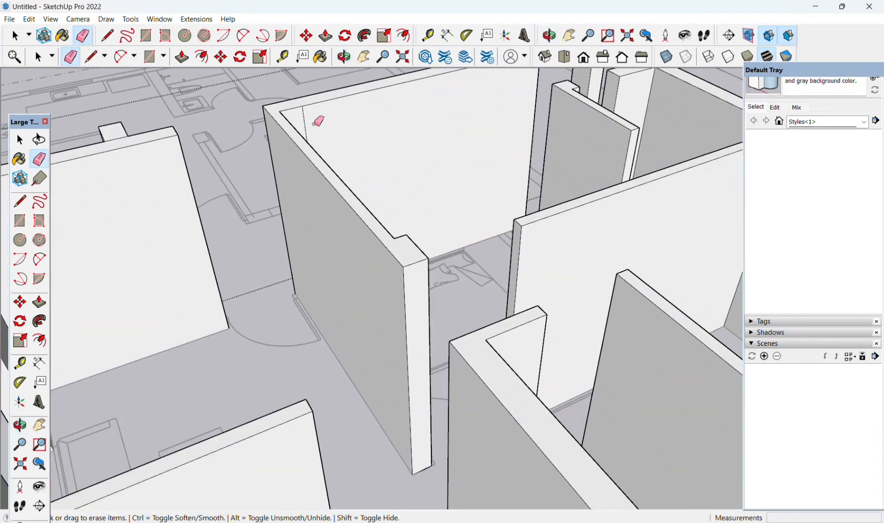
scroll(305, 118, down, 5)
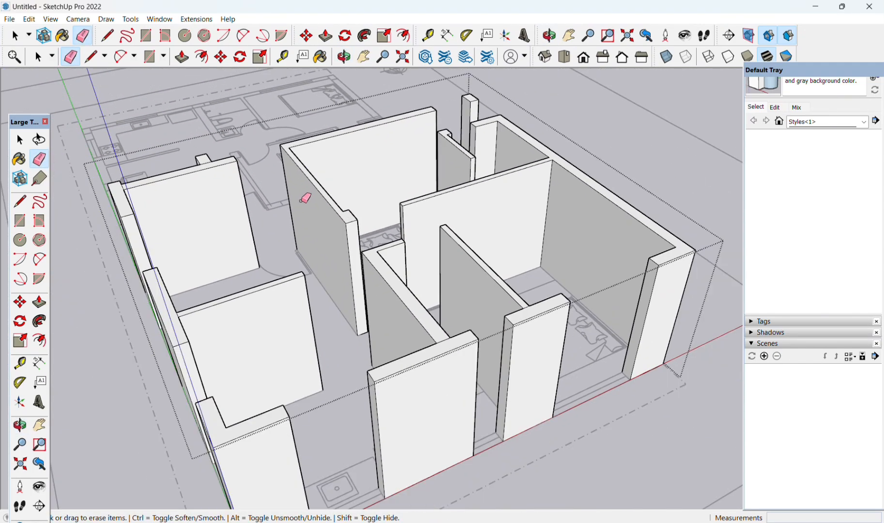
middle_drag(306, 195, 311, 173)
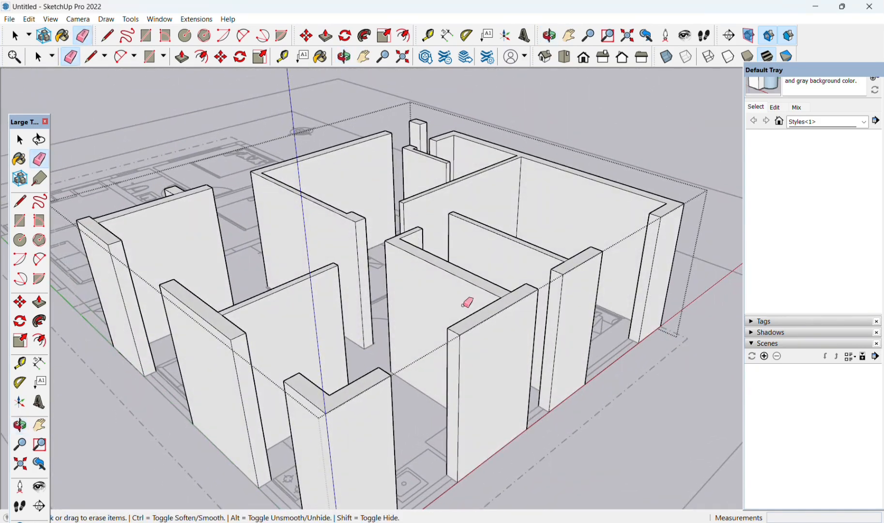
middle_drag(630, 460, 533, 375)
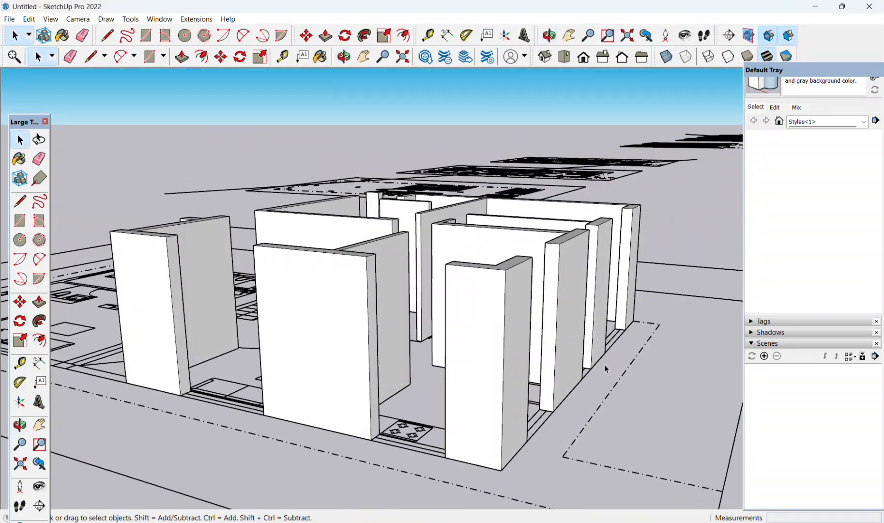
Examine the window and door openings between the walls around the kitchen, bathroom, bedrooms and living room
scroll(503, 370, up, 5)
middle_drag(478, 380, 578, 396)
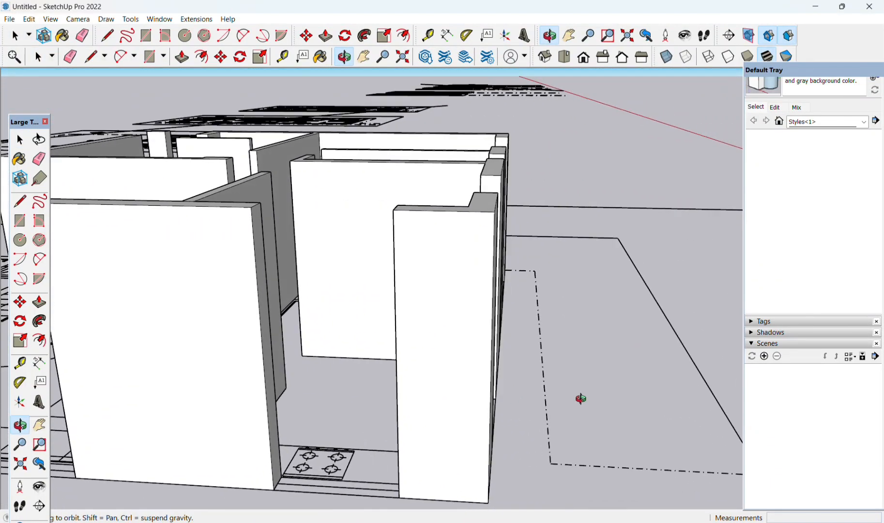
middle_drag(308, 377, 429, 270)
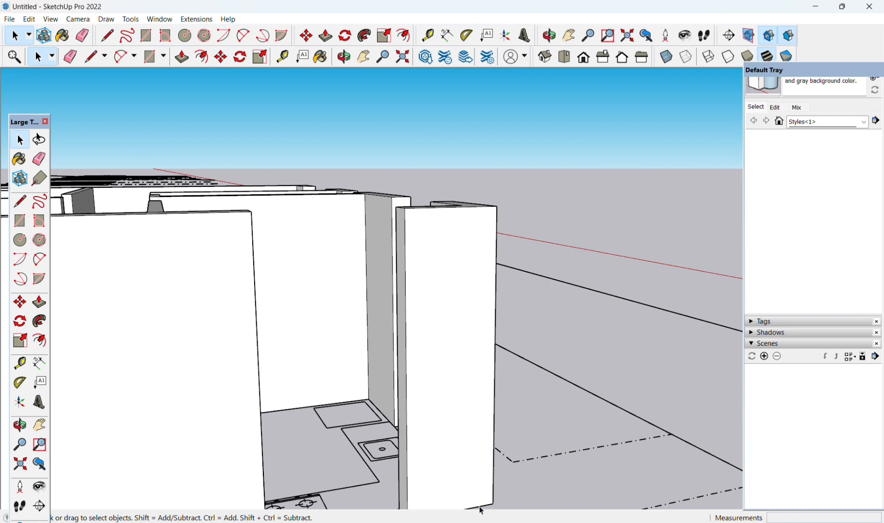
shift+middle_drag(479, 487, 444, 389)
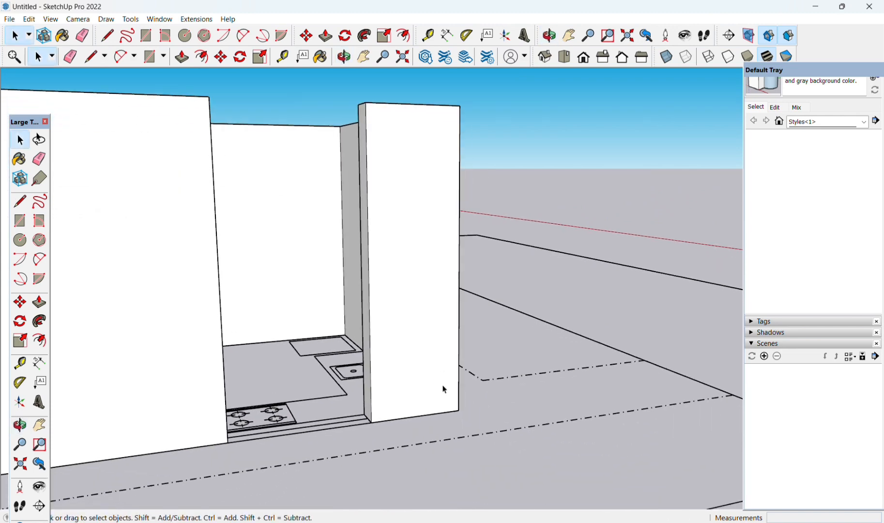
middle_drag(324, 437, 372, 513)
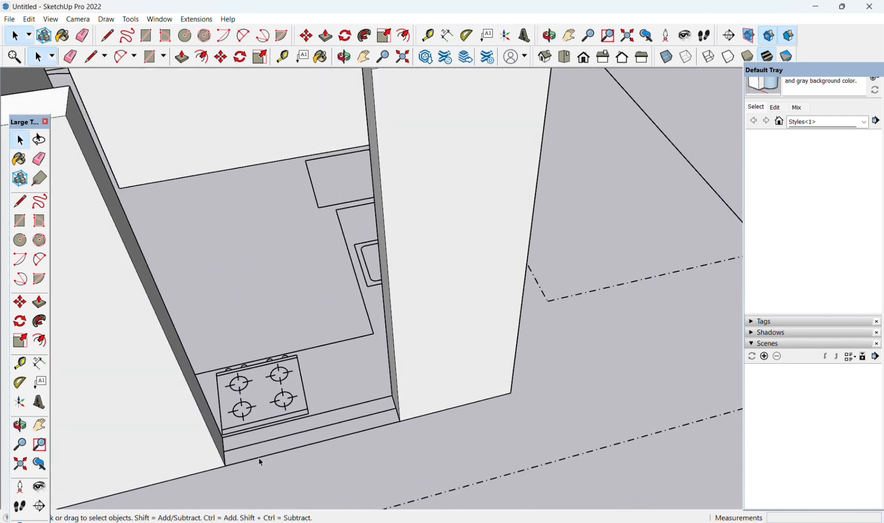
scroll(268, 421, down, 3)
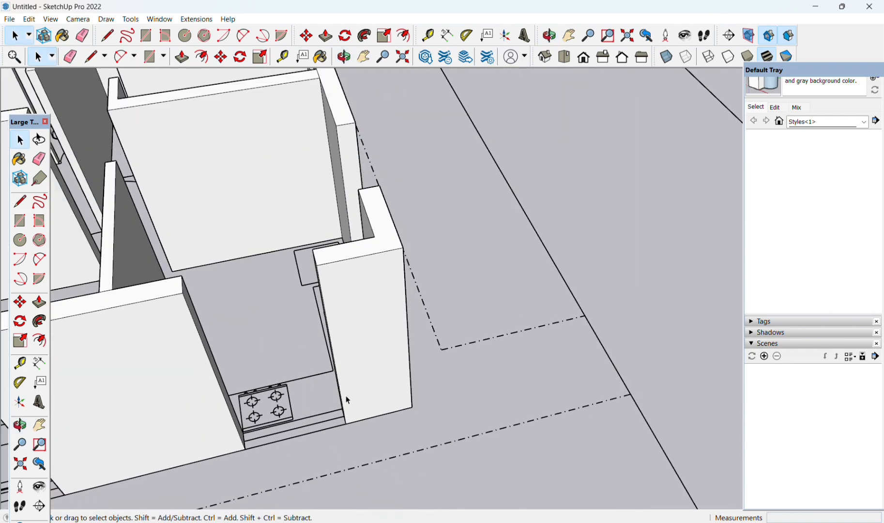
middle_drag(425, 337, 195, 330)
scroll(414, 248, up, 1)
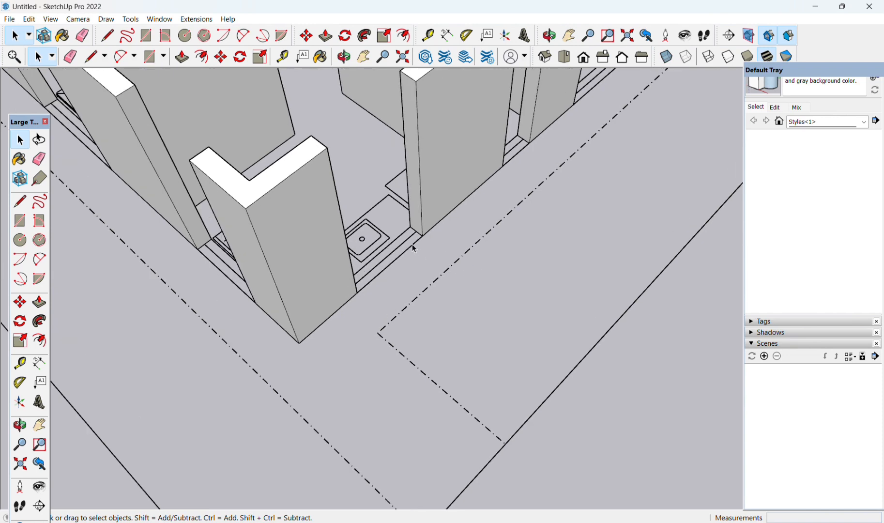
middle_drag(411, 231, 238, 260)
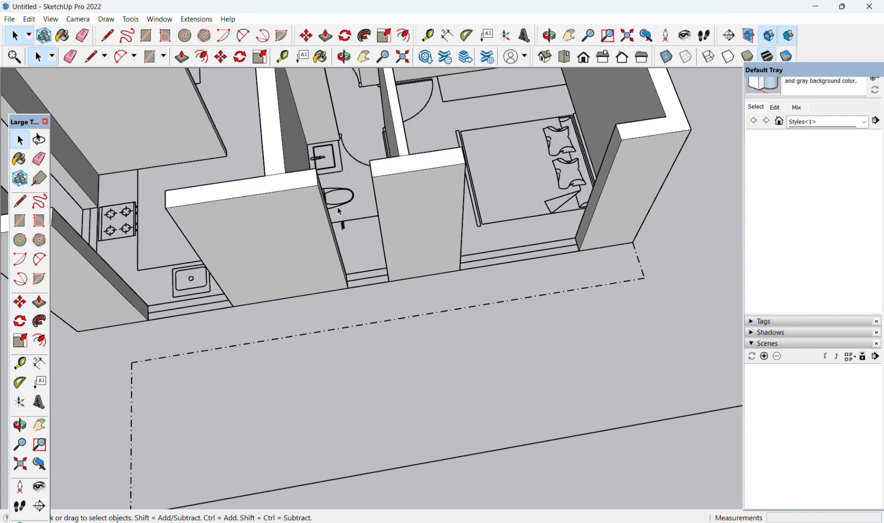
middle_drag(421, 213, 641, 257)
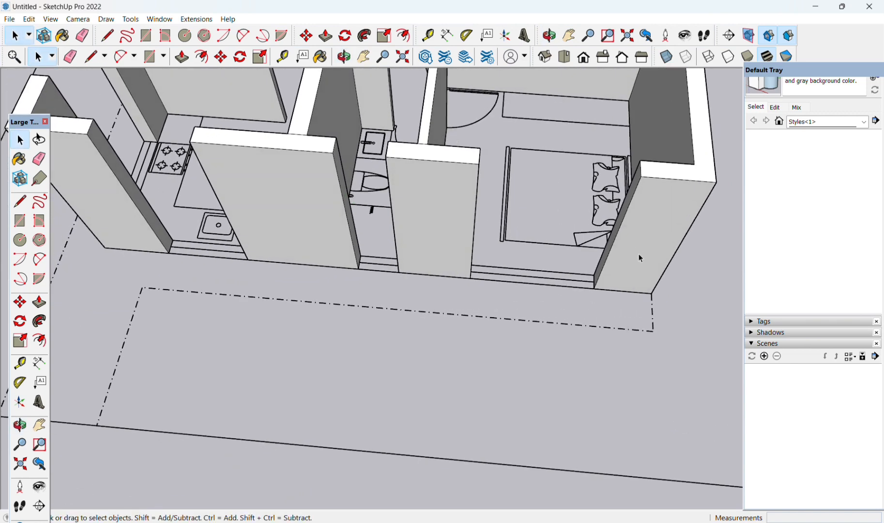
middle_drag(501, 118, 502, 416)
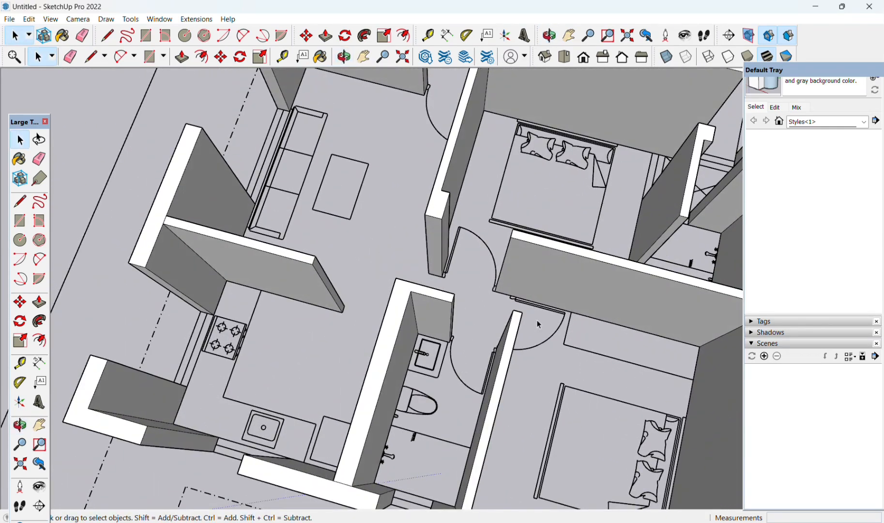
scroll(433, 235, down, 6)
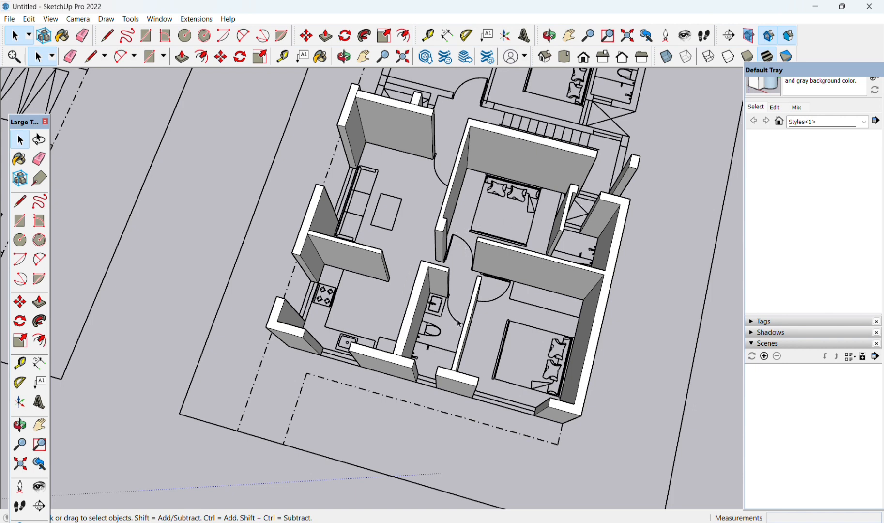
Open the wall group for editing beside the corner bedroom's window opening
middle_drag(478, 241, 623, 180)
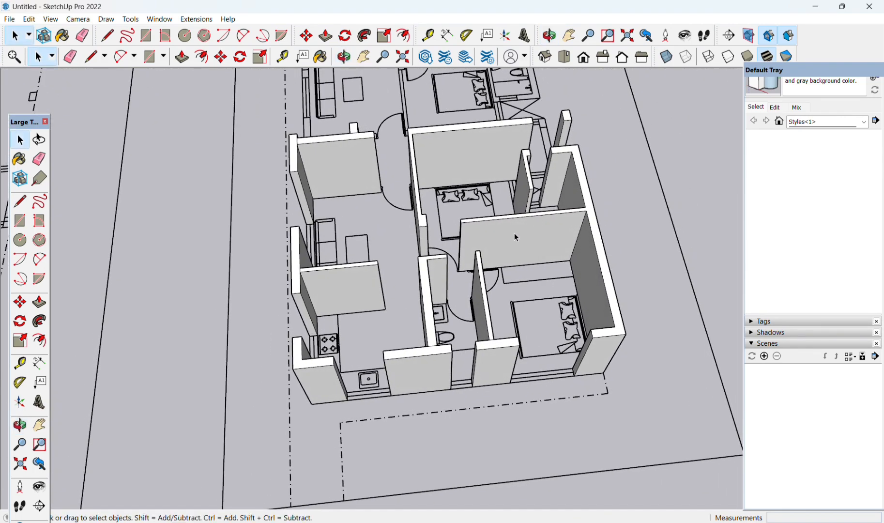
middle_drag(513, 232, 558, 150)
scroll(534, 263, up, 5)
middle_drag(534, 264, 376, 193)
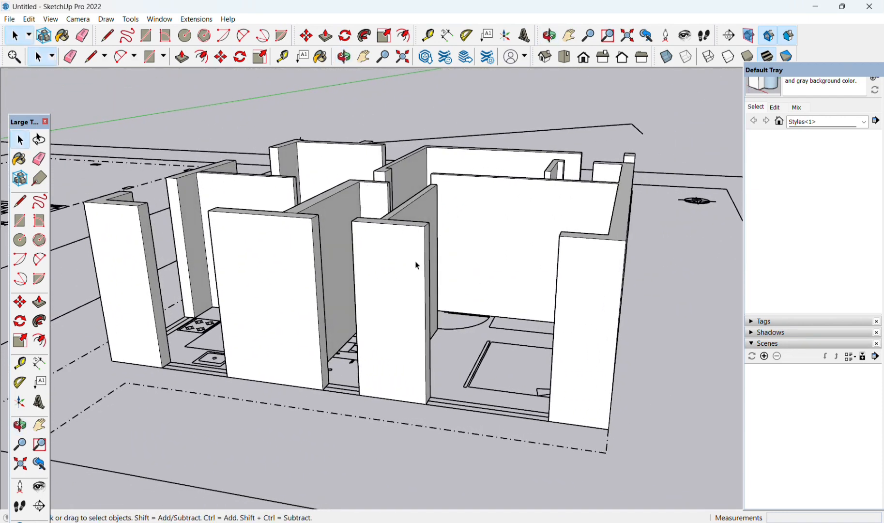
middle_drag(446, 312, 359, 313)
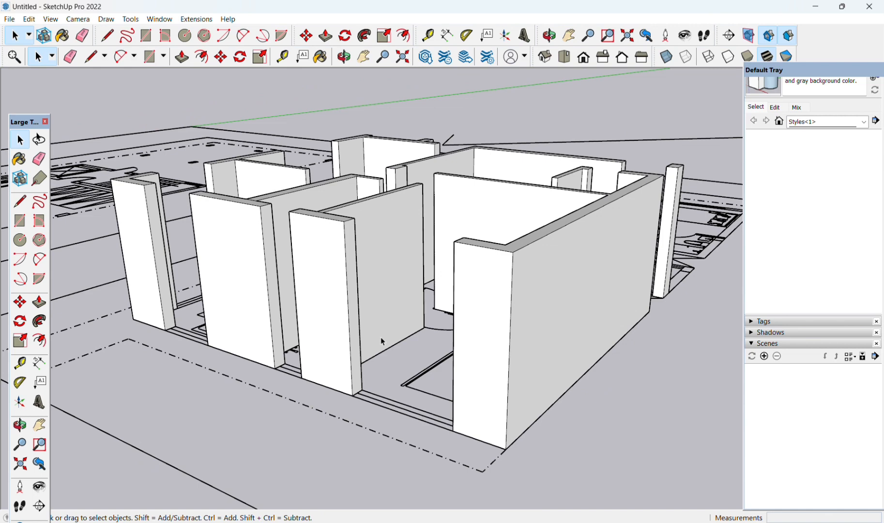
key(t)
scroll(361, 390, up, 4)
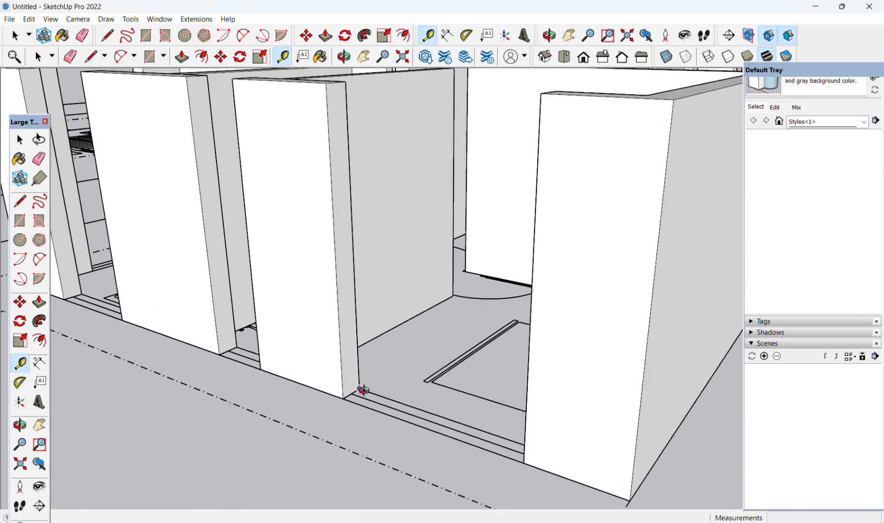
middle_drag(361, 390, 312, 391)
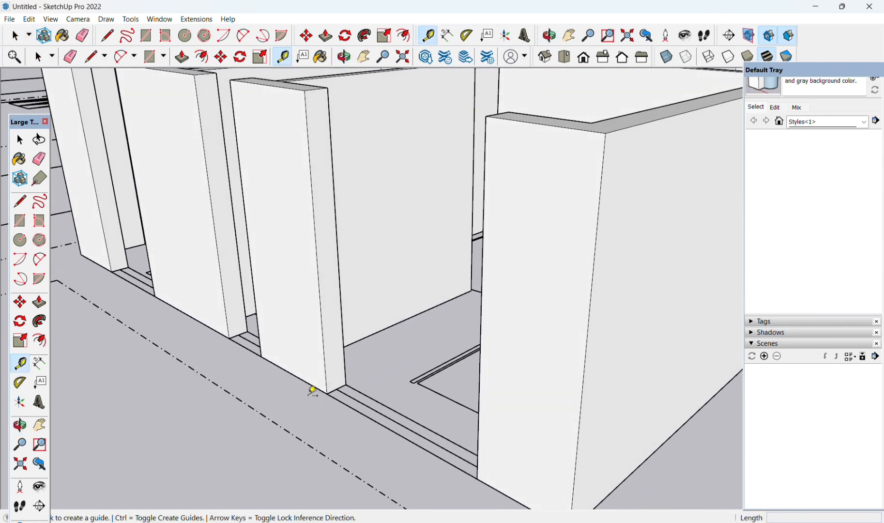
key(space)
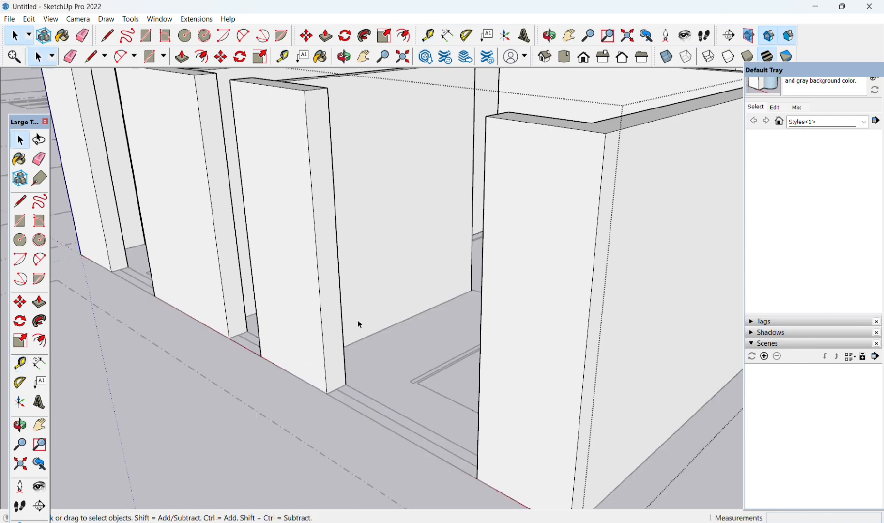
middle_drag(357, 326, 331, 339)
key(t)
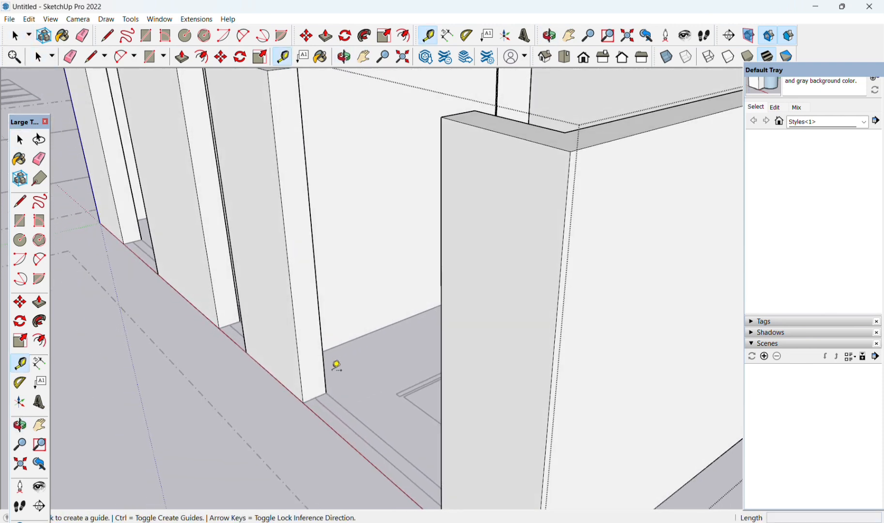
click(315, 397)
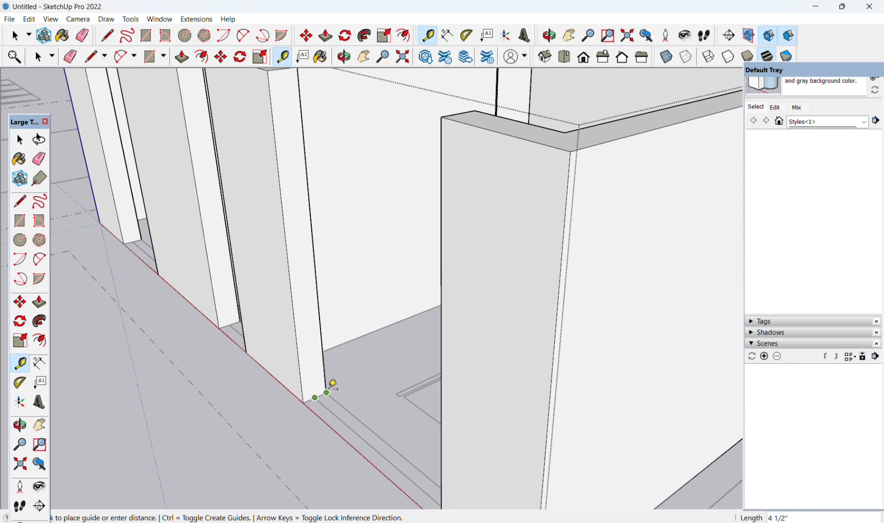
key(space)
Place a guide line 7' above the floor on the wall's end face at the bedroom window opening
scroll(325, 405, up, 2)
middle_drag(325, 405, 282, 412)
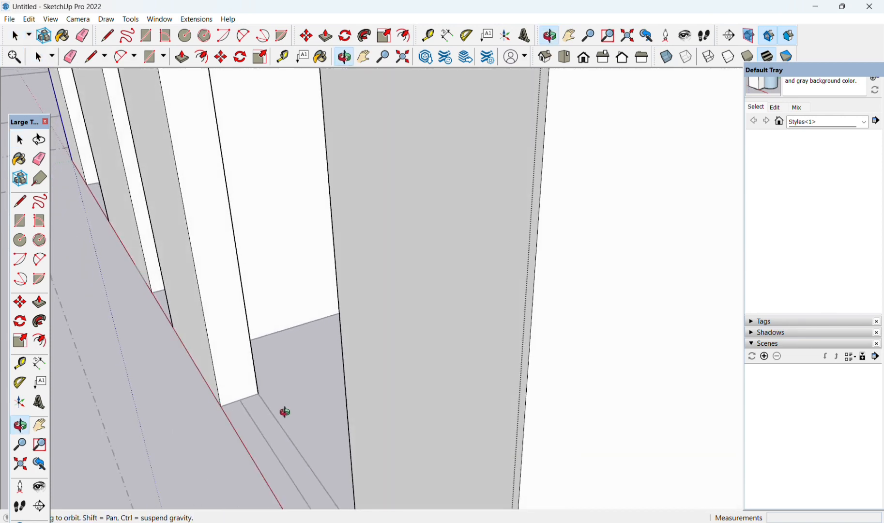
key(t)
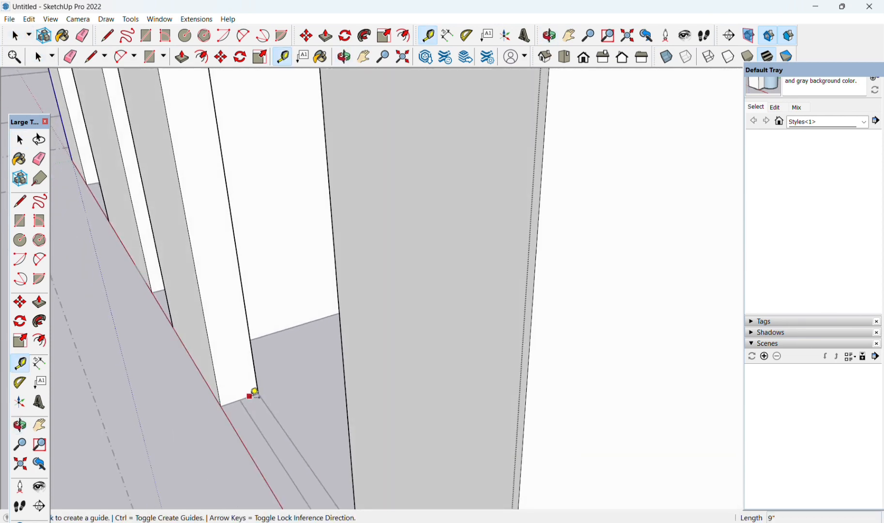
click(251, 395)
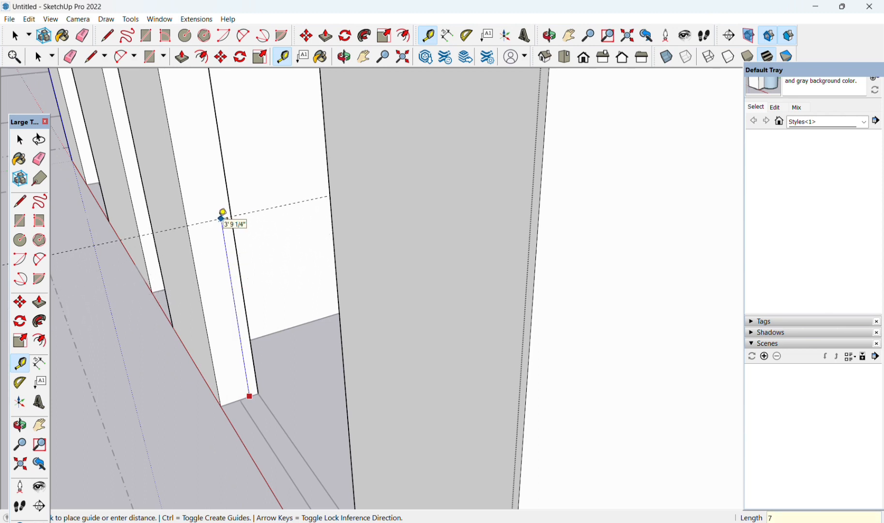
click(222, 217)
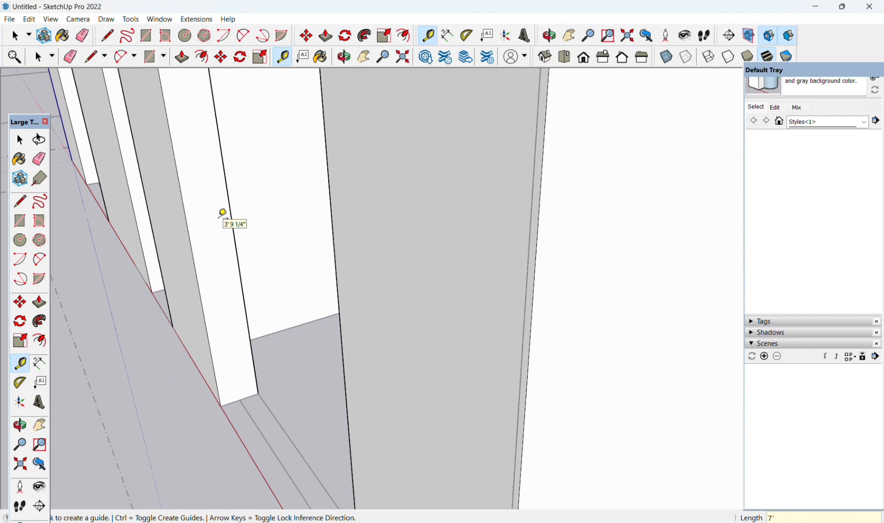
Draw a line across the wall's end face along the 7' guide to split off its upper part
scroll(233, 220, down, 3)
middle_drag(241, 227, 425, 311)
scroll(333, 234, down, 4)
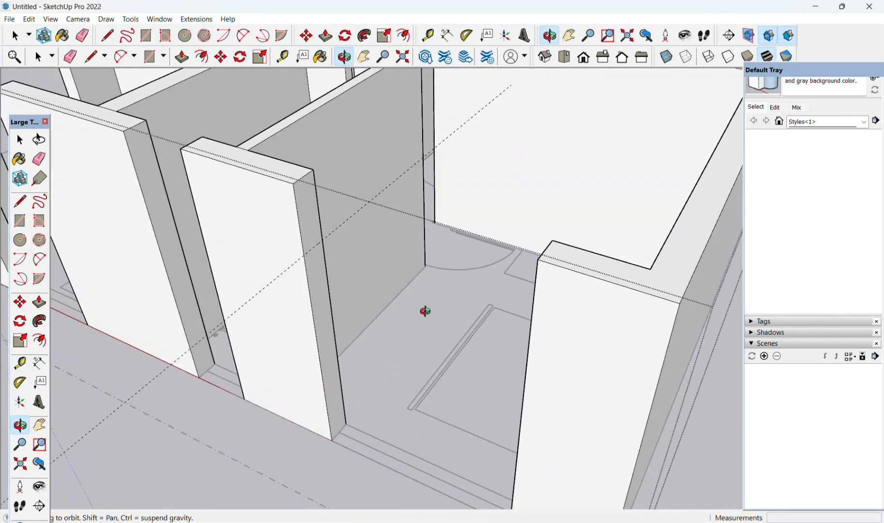
key(t)
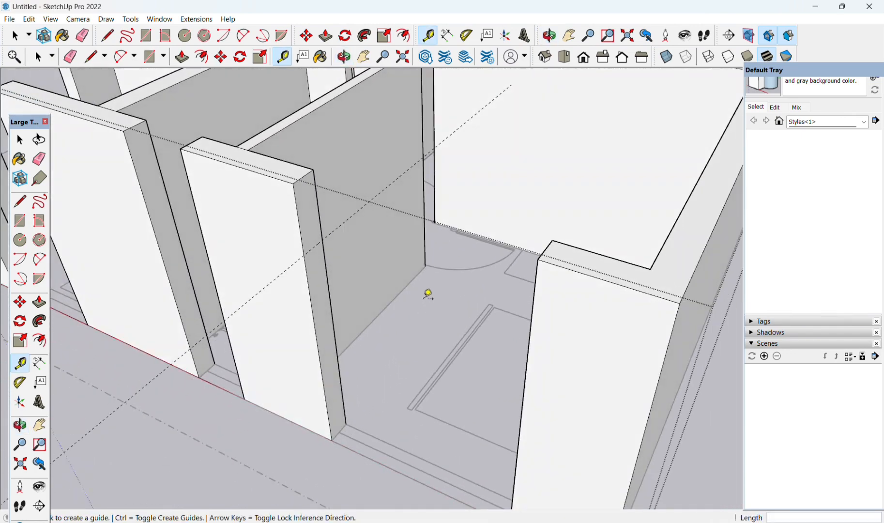
key(l)
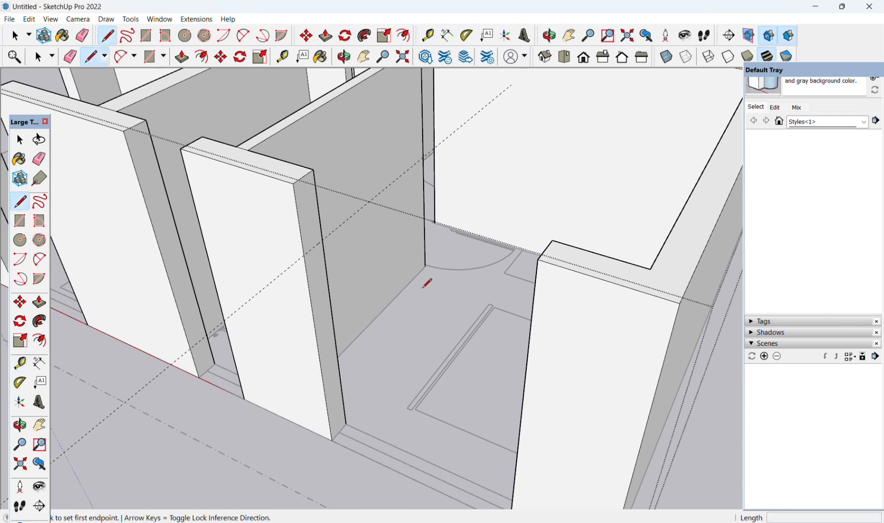
click(304, 256)
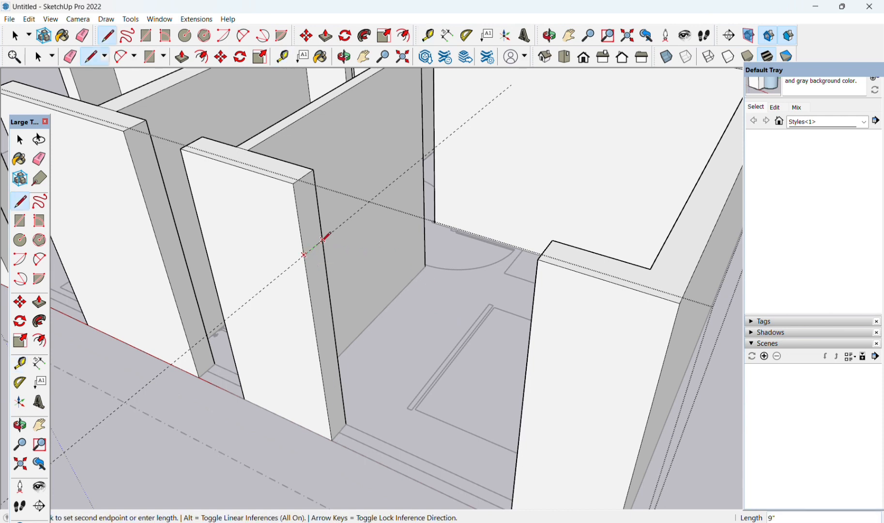
click(323, 240)
key(space)
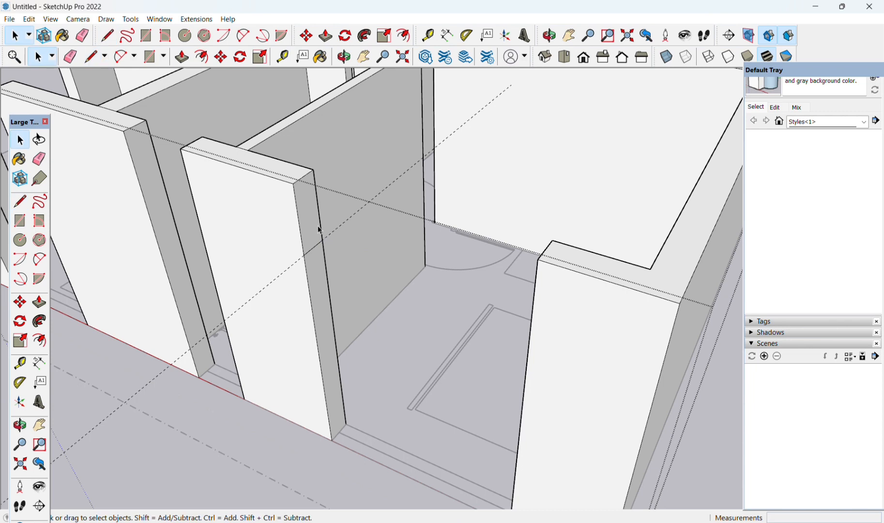
Try to push/pull the end face above the 7' line about 6' 1/4" across the window opening, and undo it
click(320, 230)
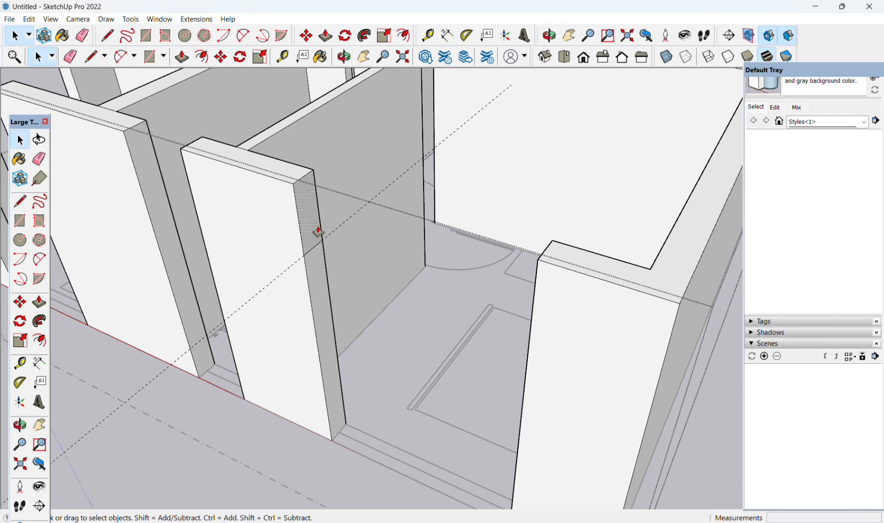
key(p)
click(317, 231)
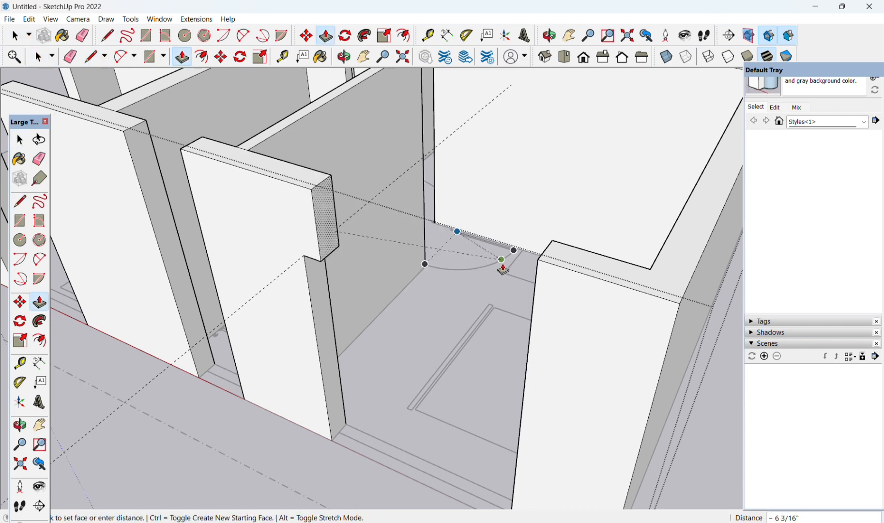
click(556, 276)
scroll(515, 292, up, 8)
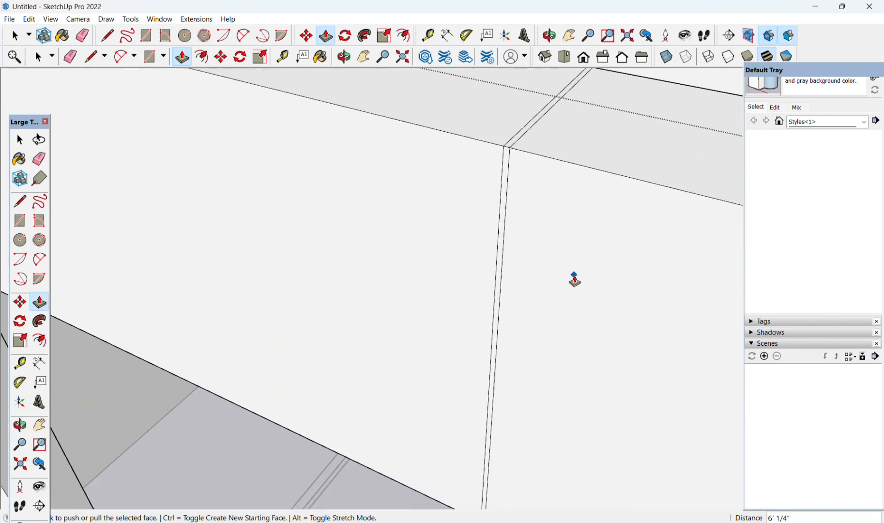
scroll(576, 279, down, 5)
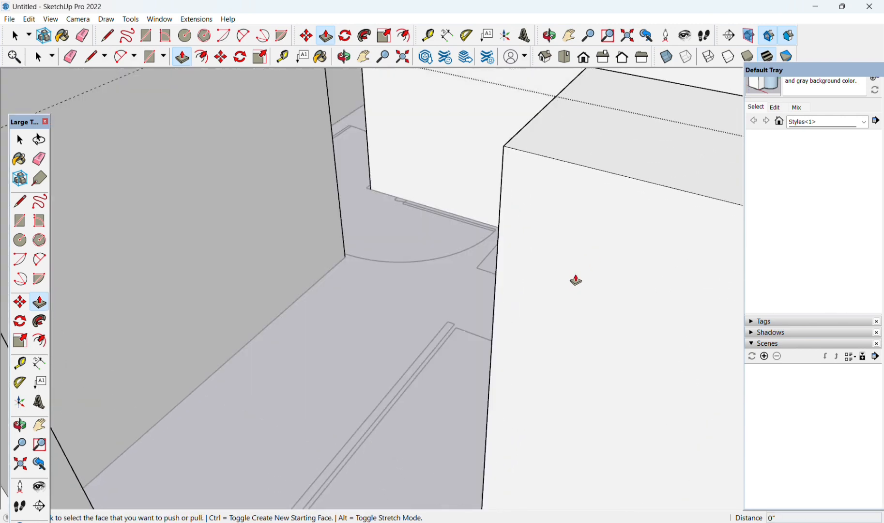
Push/pull the end face above the 7' line across the bedroom window opening up to the edge of the corner wall
middle_drag(296, 196, 258, 298)
scroll(258, 299, down, 3)
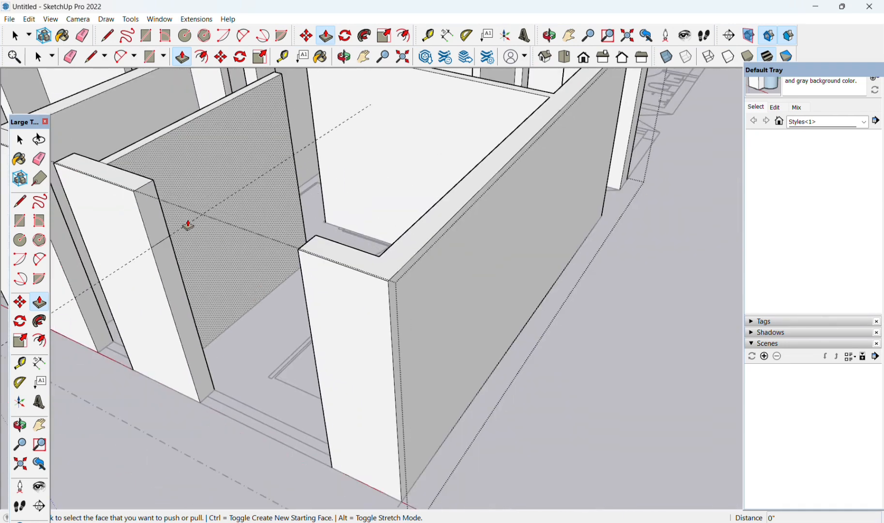
click(167, 220)
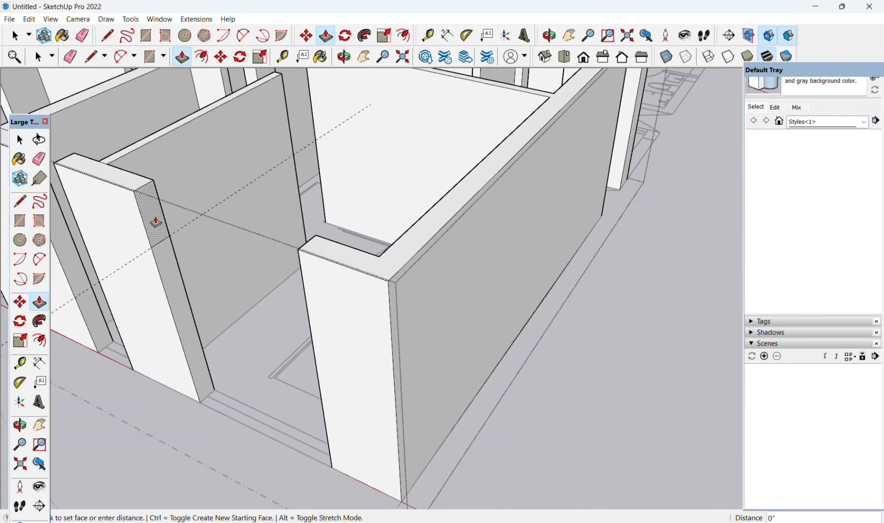
click(302, 258)
Erase the vertical and top seam lines where the new lintel meets the corner wall
middle_drag(142, 314, 274, 266)
key(space)
scroll(386, 244, up, 2)
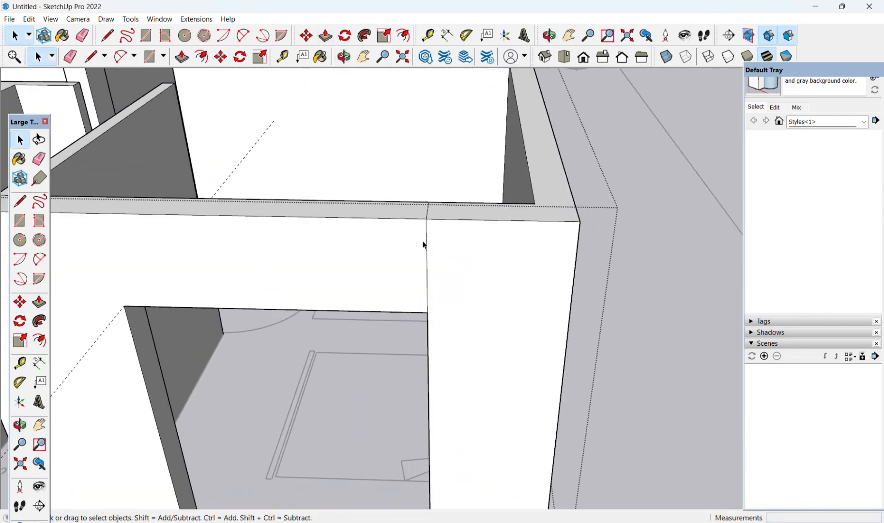
key(e)
click(427, 231)
scroll(429, 213, up, 2)
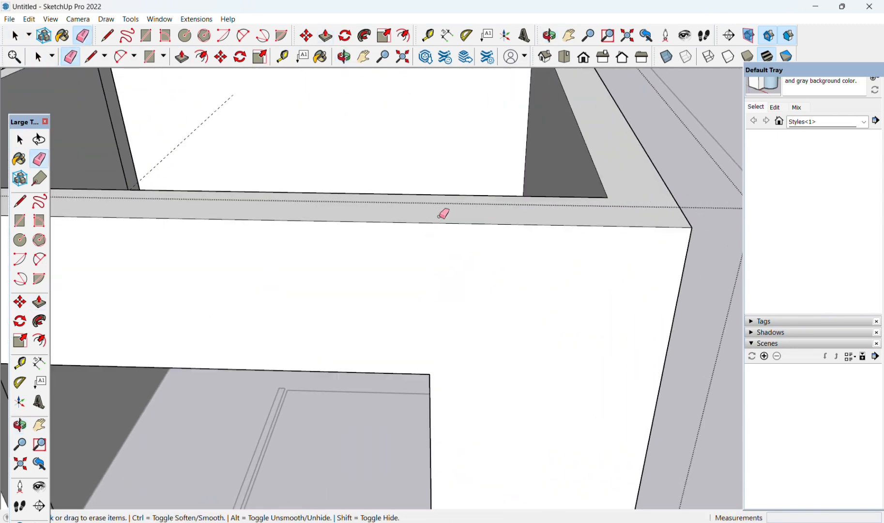
middle_drag(443, 214, 484, 203)
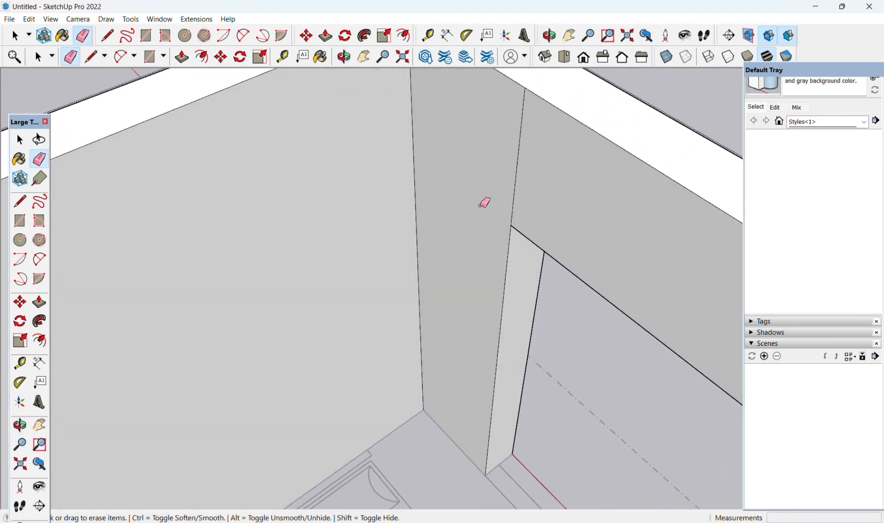
mouse_move(548, 176)
middle_down()
mouse_move(546, 203)
mouse_move(288, 215)
mouse_move(124, 152)
middle_up()
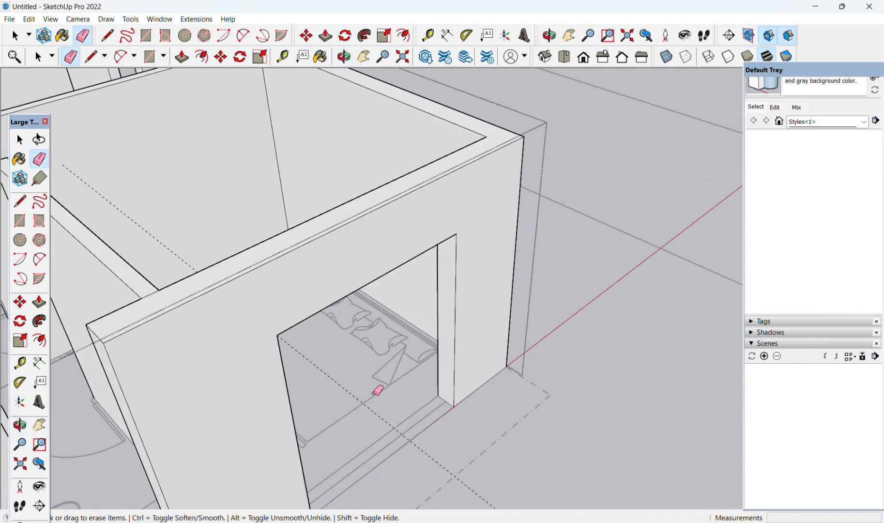
Place a guide line 2' above the floor on the corner wall's end face in the bedroom window opening
scroll(377, 390, down, 4)
mouse_move(365, 379)
middle_down()
mouse_move(321, 330)
mouse_move(352, 344)
middle_up()
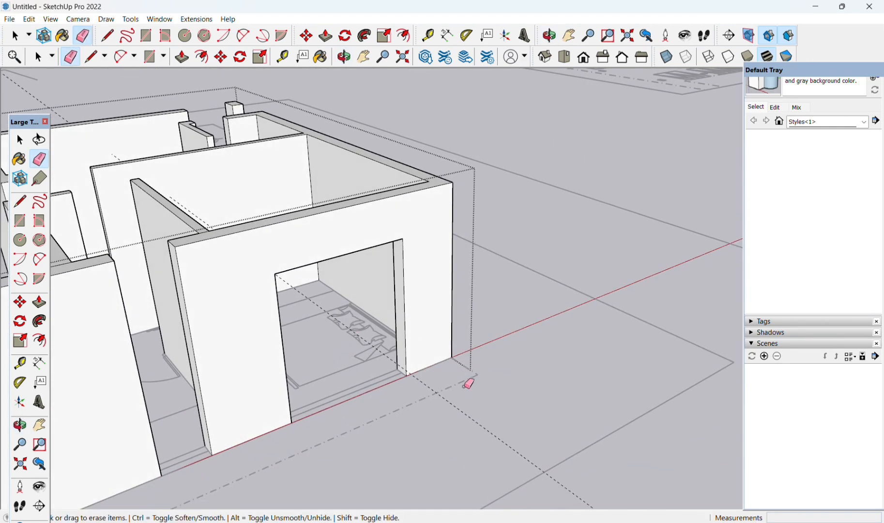
scroll(426, 381, up, 5)
mouse_move(426, 380)
middle_down()
mouse_move(322, 409)
mouse_move(321, 385)
mouse_move(382, 325)
mouse_move(430, 373)
mouse_move(575, 357)
mouse_move(477, 348)
middle_up()
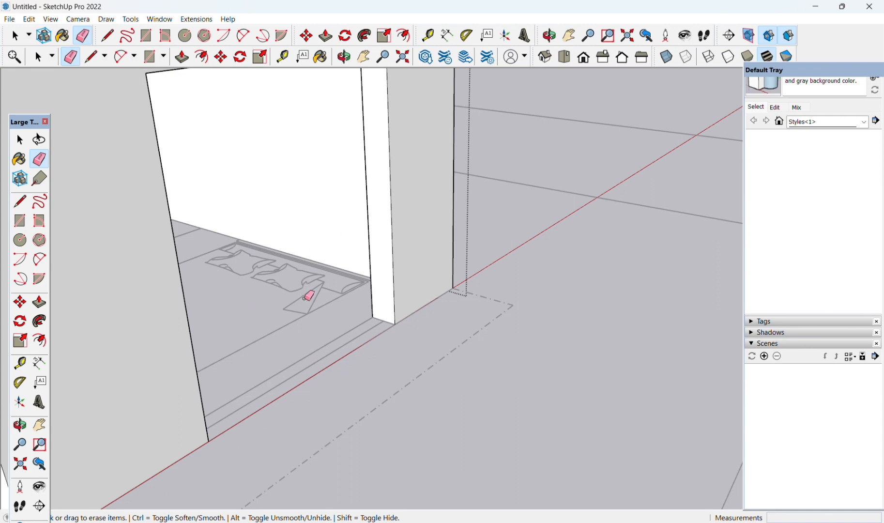
mouse_move(241, 397)
middle_down()
mouse_move(205, 394)
mouse_move(169, 375)
middle_up()
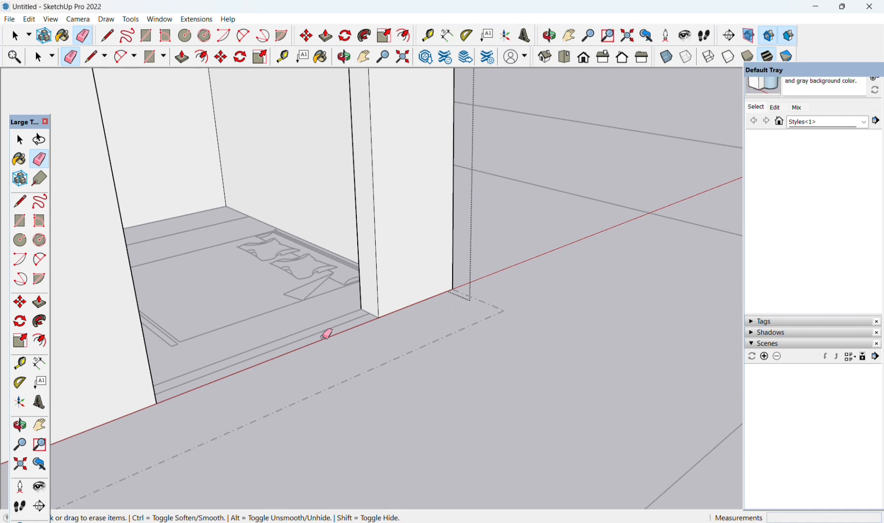
key(t)
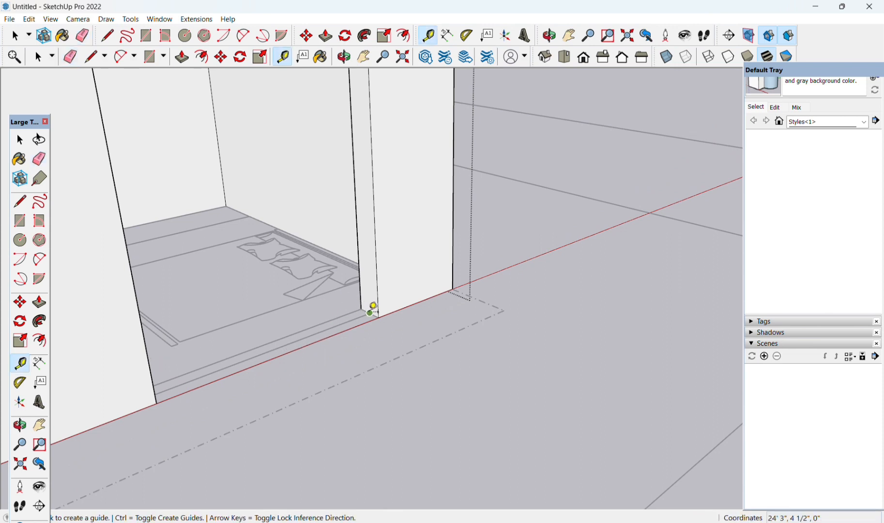
scroll(379, 313, up, 4)
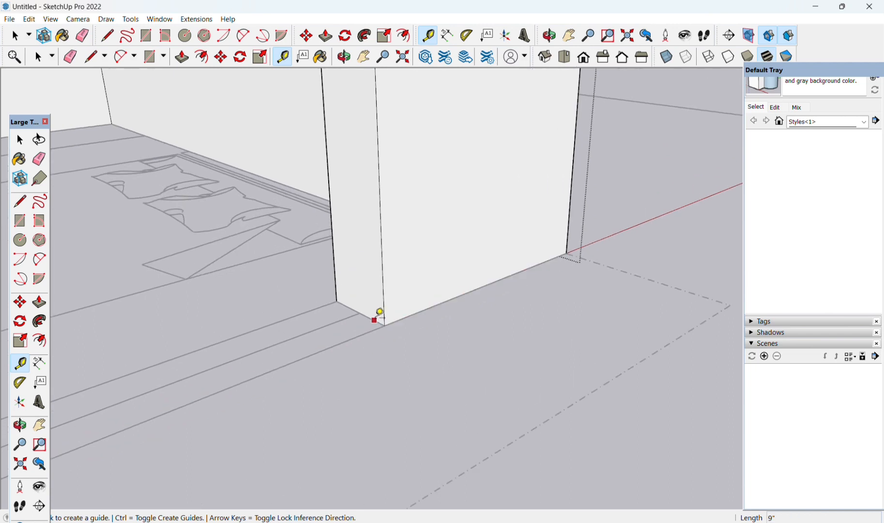
click(376, 320)
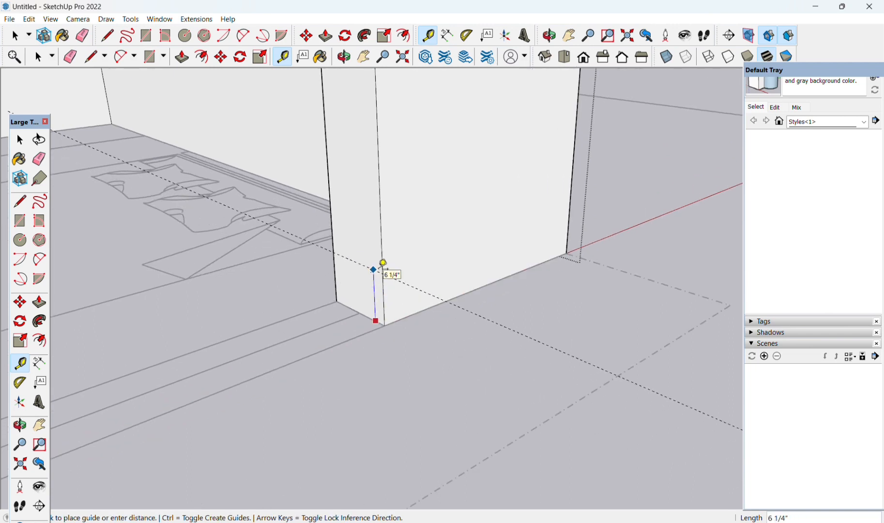
key(Return)
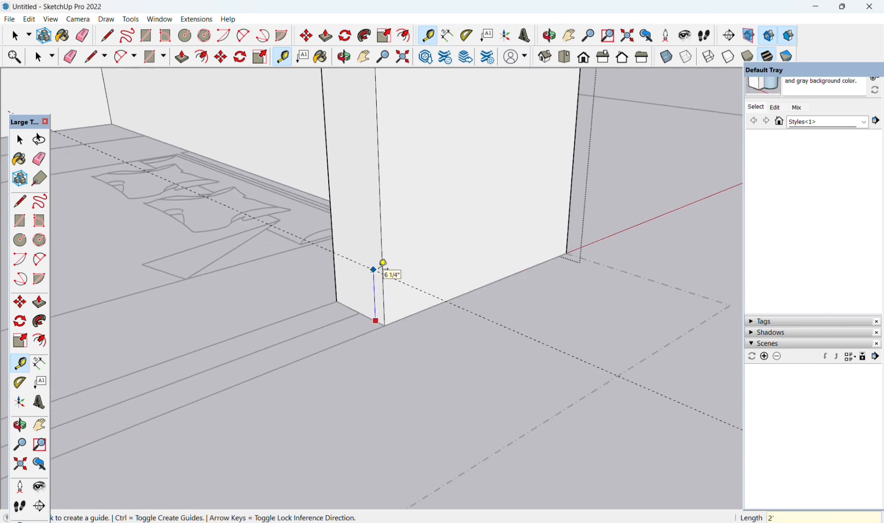
scroll(402, 271, down, 2)
scroll(410, 302, down, 3)
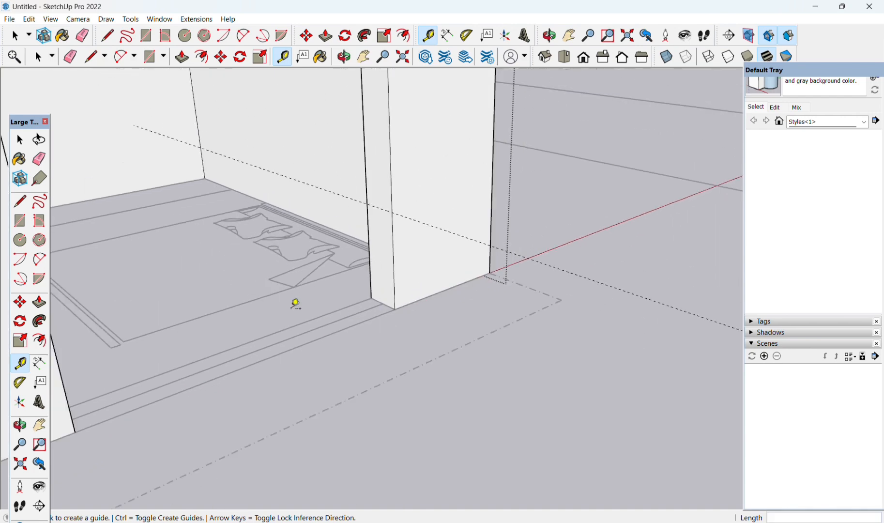
Draw a line along the 2' guide across the corner wall's end face in the bedroom window opening
scroll(295, 304, down, 1)
middle_drag(287, 287, 367, 307)
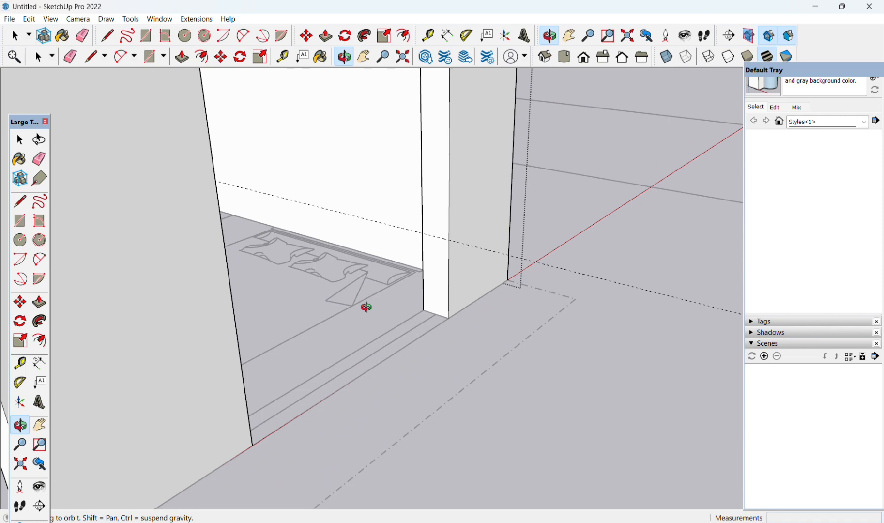
middle_drag(367, 307, 307, 297)
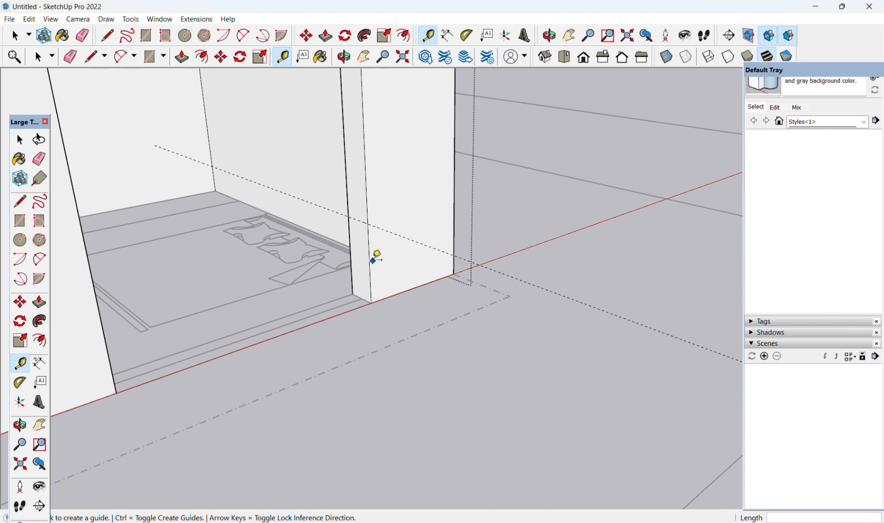
key(p)
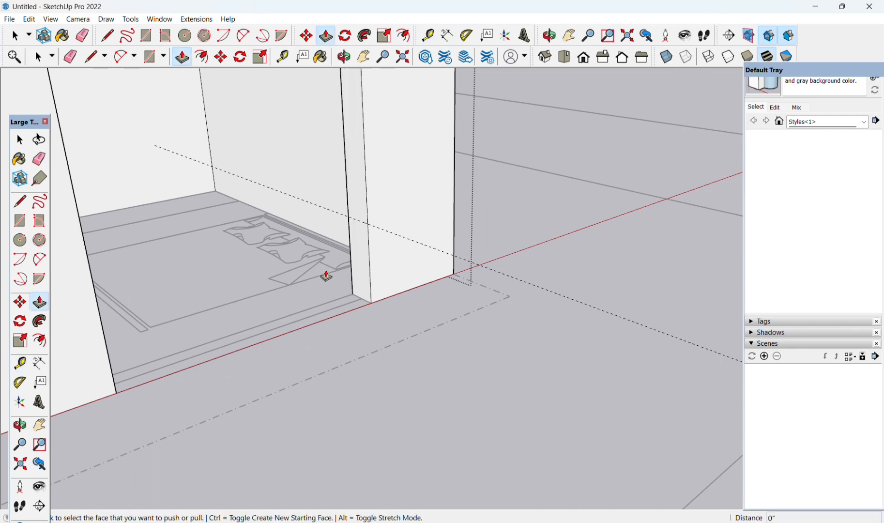
key(l)
scroll(352, 226, up, 2)
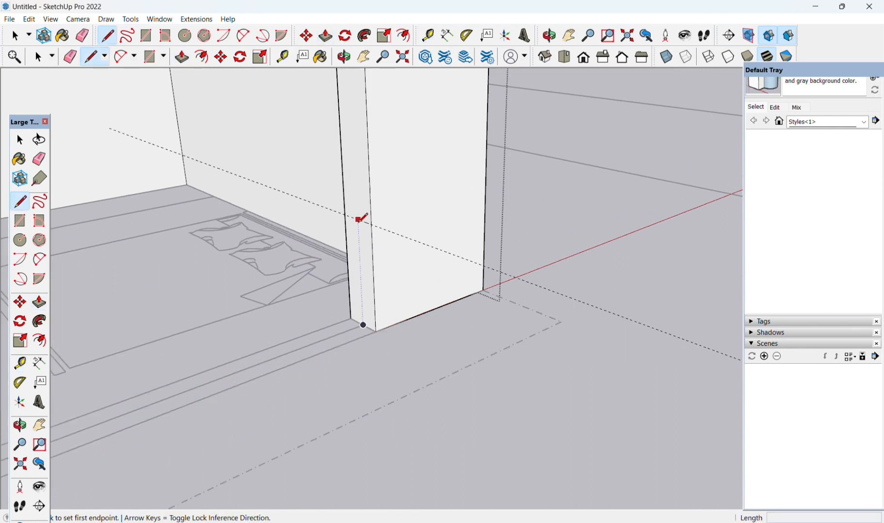
click(371, 224)
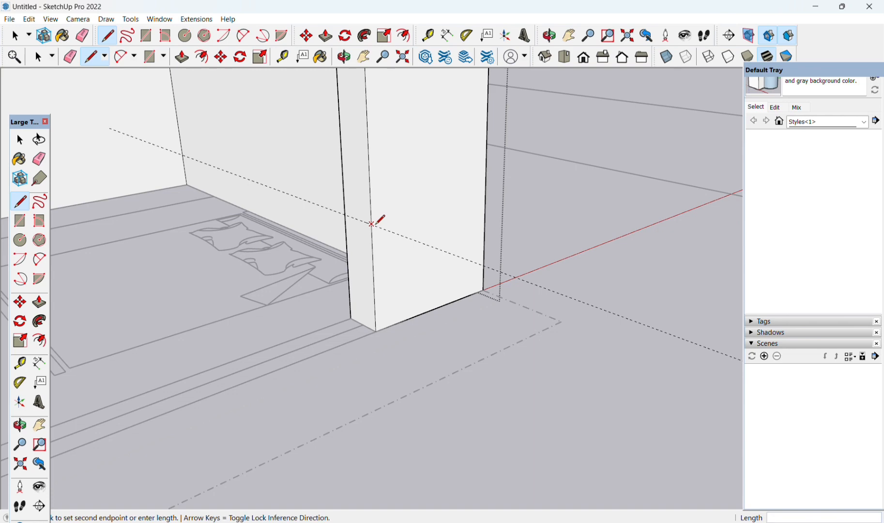
click(346, 214)
key(space)
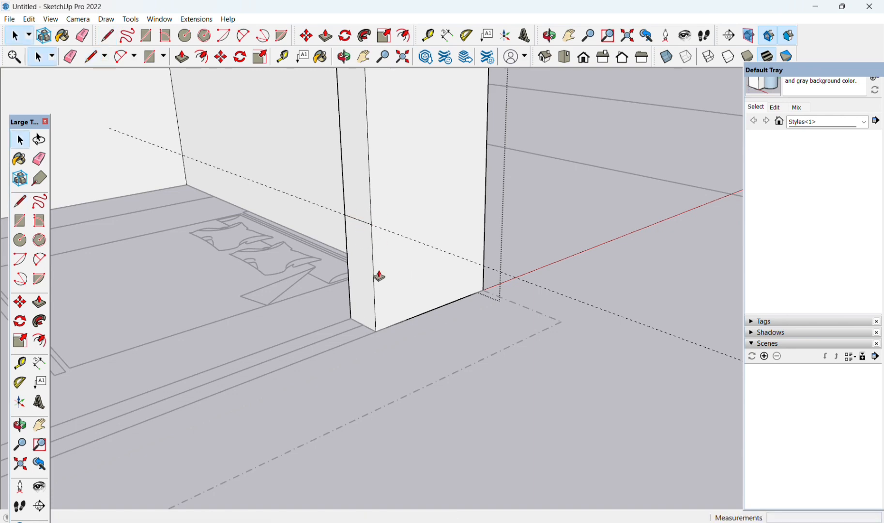
Push/pull the end face below the 2' line 6' across the bedroom window opening, and erase the leftover seam and guide line
key(p)
click(368, 271)
scroll(157, 419, down, 2)
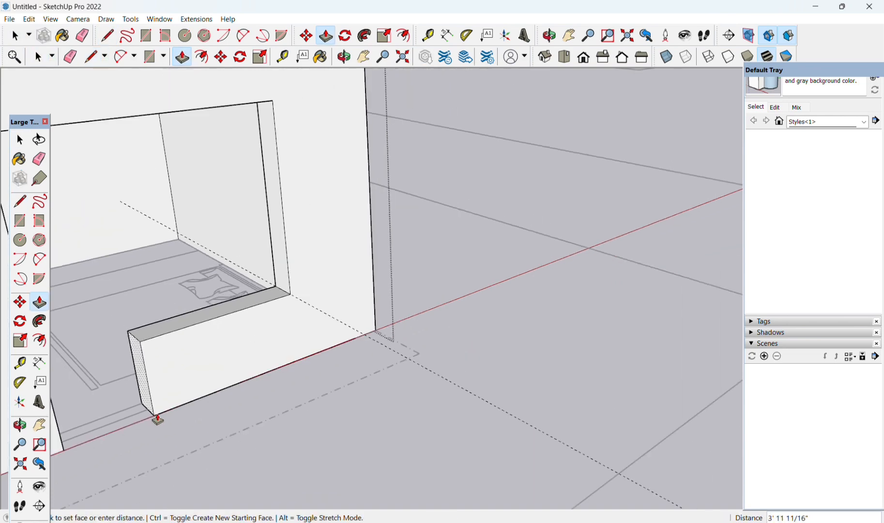
shift+middle_drag(159, 427, 364, 373)
click(264, 383)
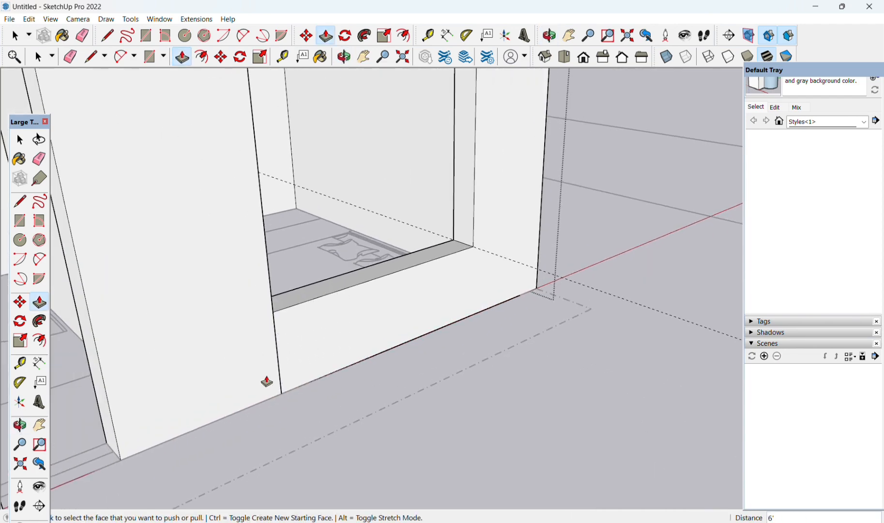
middle_drag(268, 380, 290, 398)
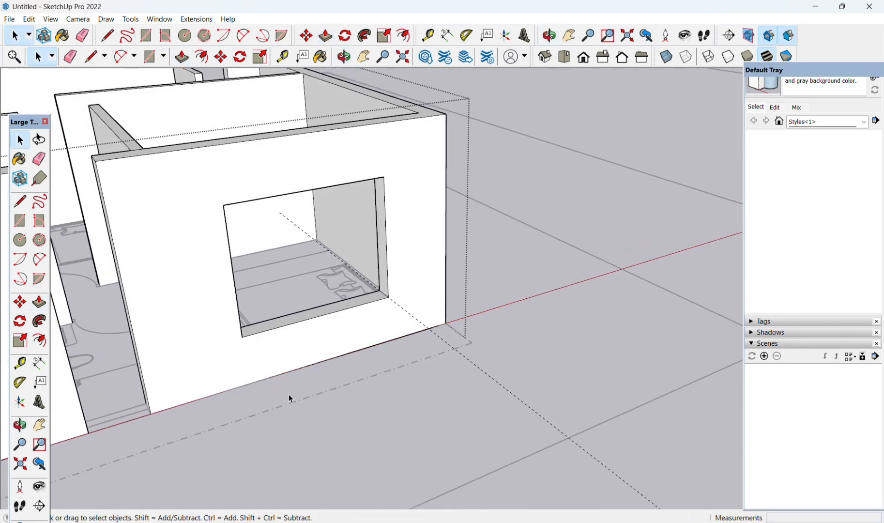
key(e)
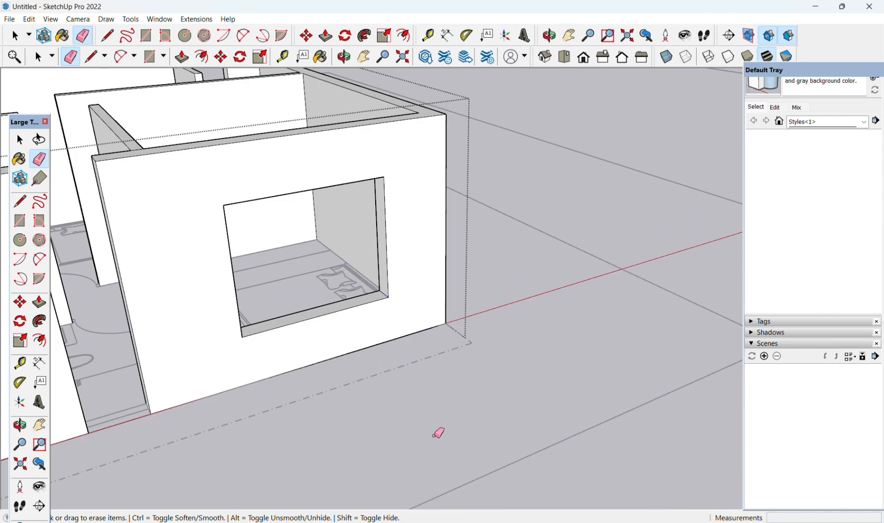
Place a guide line 2' below the wall top on the end face of the short wall beside the interior doorway
scroll(438, 432, down, 2)
mouse_move(304, 420)
middle_down()
mouse_move(335, 410)
mouse_move(364, 322)
mouse_move(338, 321)
mouse_move(283, 262)
mouse_move(154, 311)
mouse_move(233, 339)
mouse_move(220, 315)
mouse_move(272, 247)
mouse_move(284, 264)
mouse_move(395, 312)
mouse_move(164, 327)
middle_up()
scroll(345, 319, up, 3)
scroll(347, 320, down, 3)
scroll(271, 249, up, 3)
scroll(292, 309, down, 4)
mouse_move(276, 368)
middle_down()
mouse_move(160, 359)
mouse_move(122, 237)
middle_up()
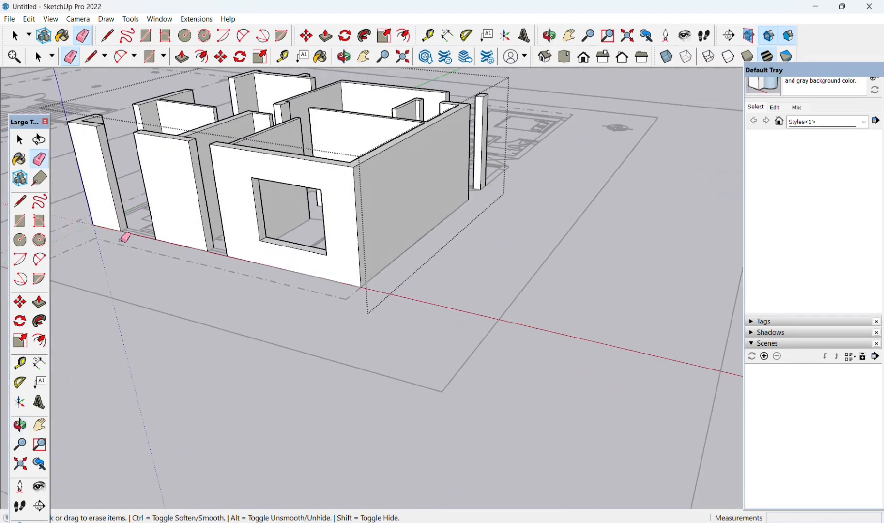
scroll(478, 128, up, 3)
mouse_move(480, 127)
middle_down()
mouse_move(286, 177)
mouse_move(528, 75)
middle_up()
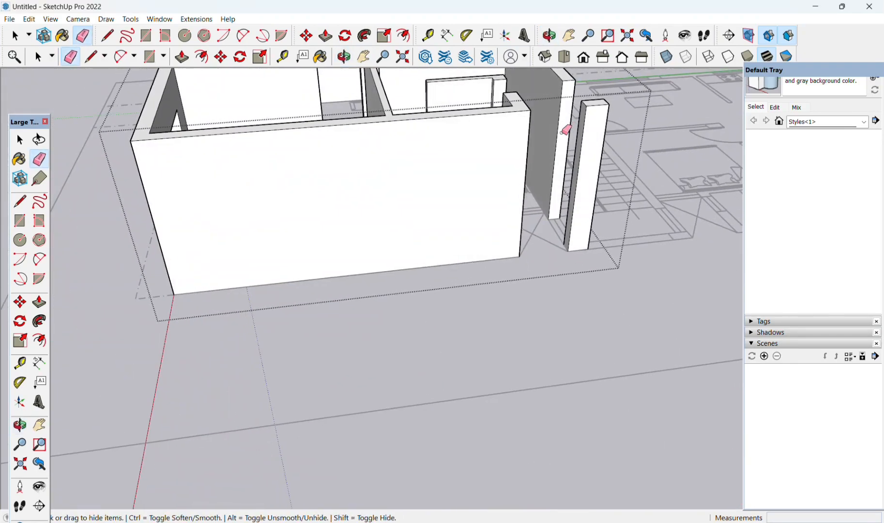
mouse_move(567, 130)
middle_down()
mouse_move(348, 280)
mouse_move(230, 221)
mouse_move(110, 300)
mouse_move(394, 123)
mouse_move(202, 180)
middle_up()
scroll(429, 144, down, 3)
scroll(521, 146, up, 4)
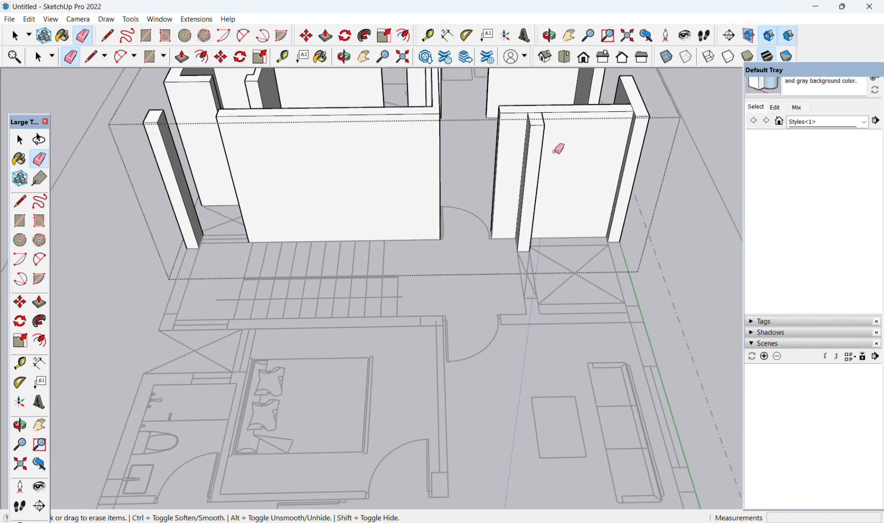
middle_drag(529, 156, 757, 169)
scroll(493, 124, up, 4)
shift+middle_drag(632, 143, 574, 249)
scroll(509, 245, up, 6)
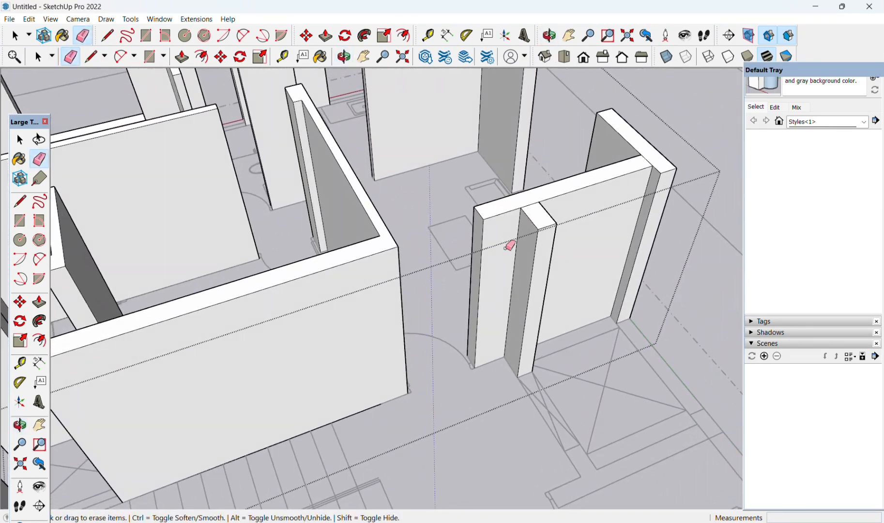
mouse_move(482, 249)
middle_down()
mouse_move(446, 237)
mouse_move(442, 210)
mouse_move(358, 218)
mouse_move(379, 229)
mouse_move(498, 227)
middle_up()
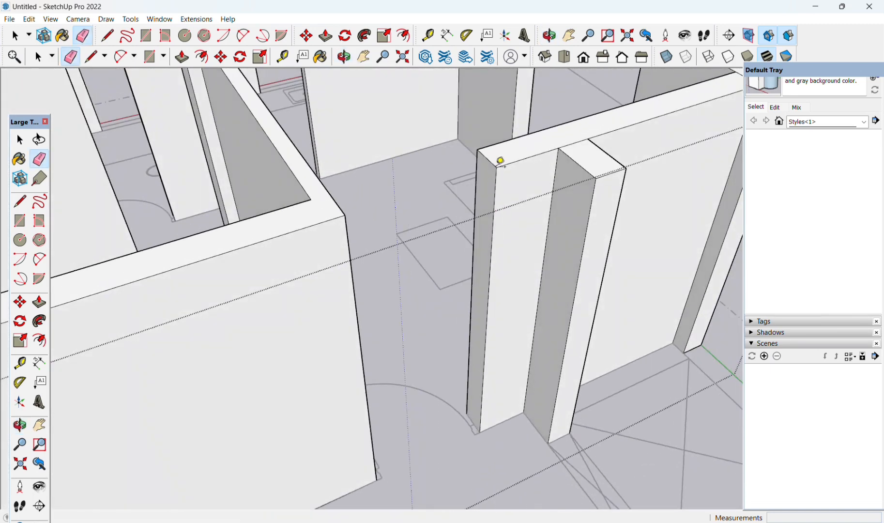
key(t)
click(487, 158)
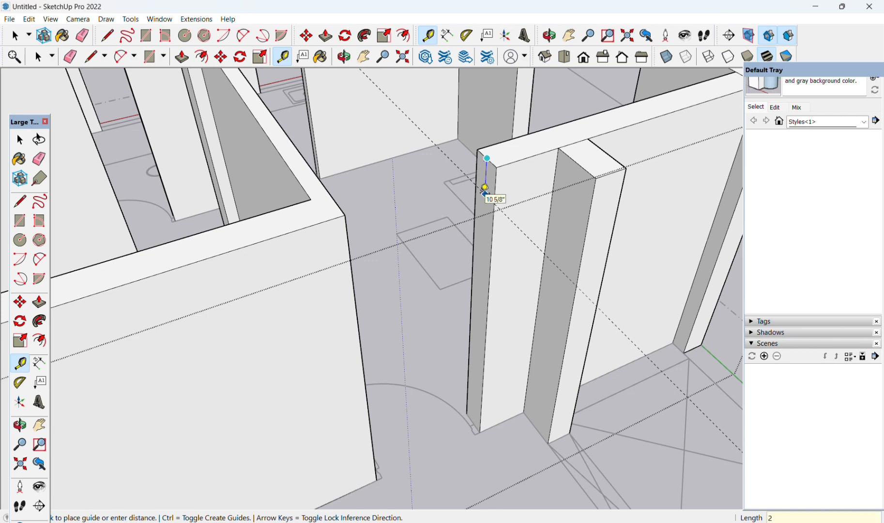
click(485, 188)
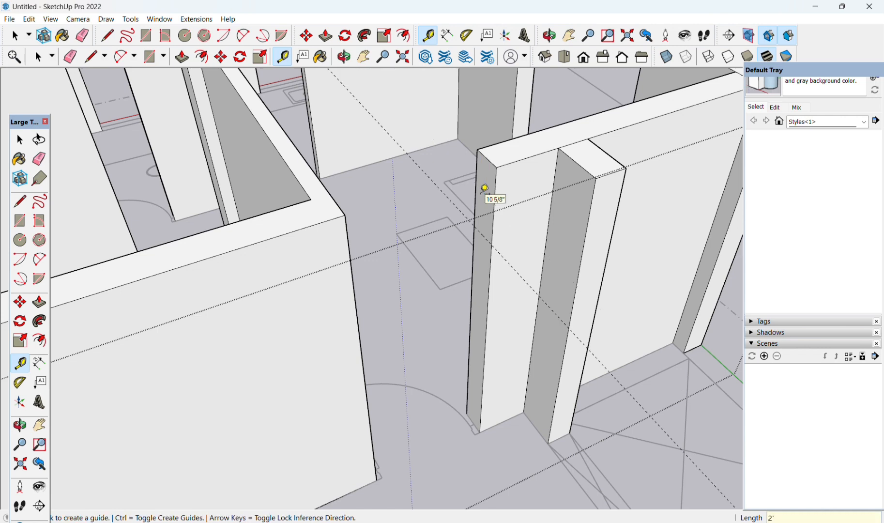
Draw a 9" line along the guide across the end face of the wall beside the doorway
middle_drag(516, 214, 509, 170)
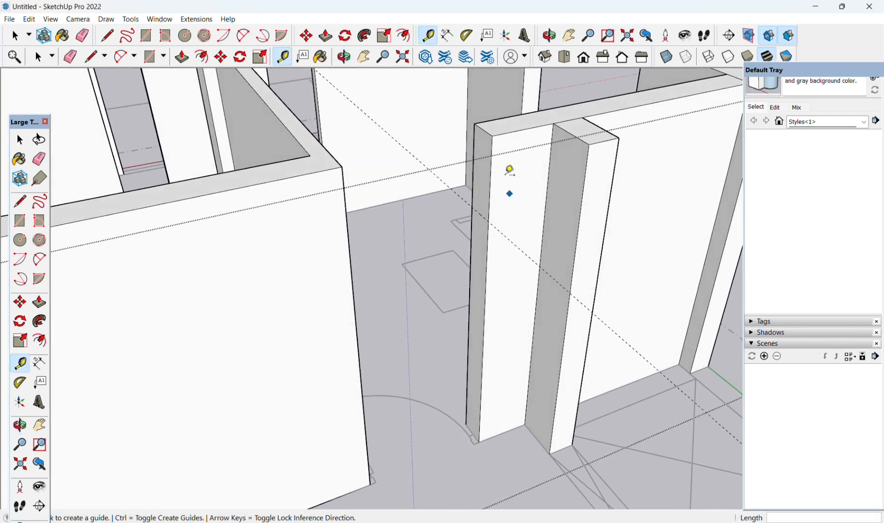
key(l)
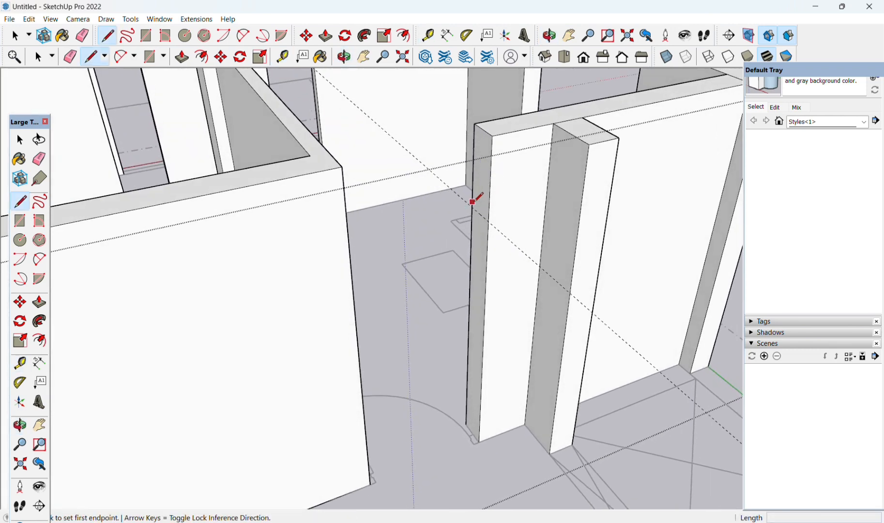
scroll(474, 203, up, 5)
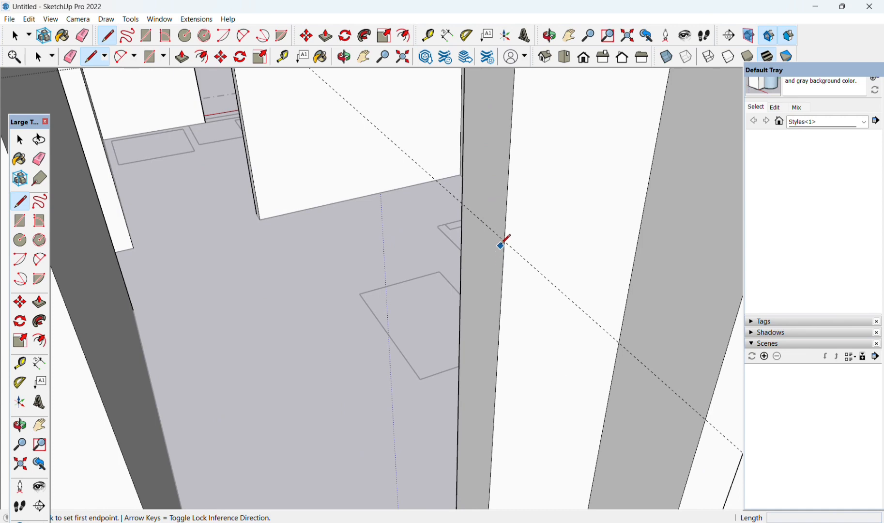
click(504, 241)
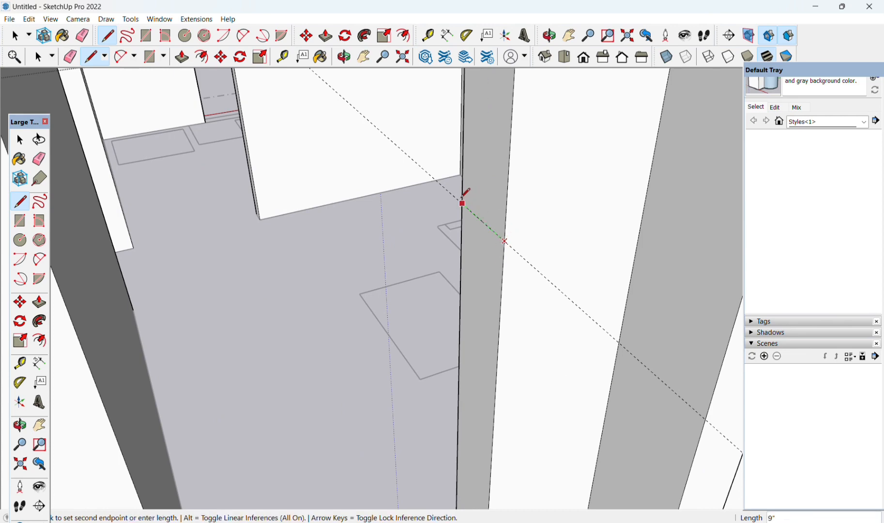
key(Escape)
Push/pull the end face above the line 3' 3" across the doorway up to the opposite wall
middle_drag(468, 191, 319, 249)
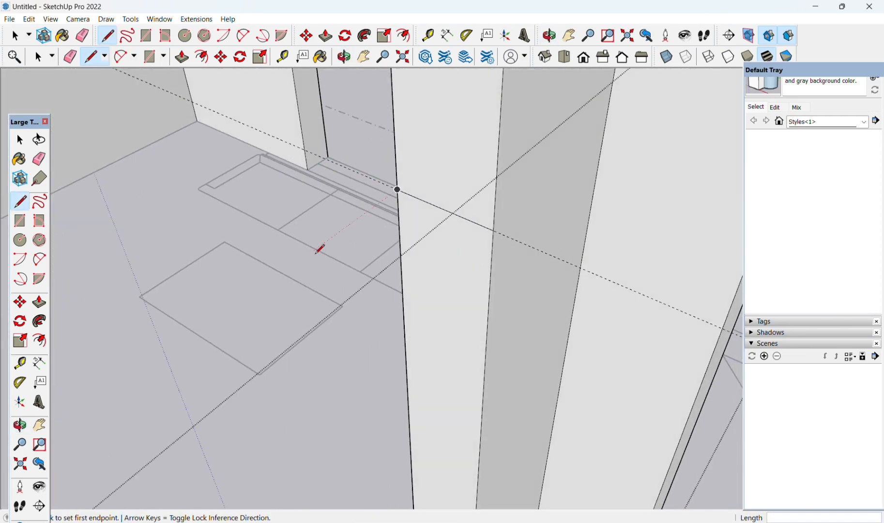
scroll(317, 253, up, 3)
scroll(504, 134, down, 2)
shift+middle_drag(507, 142, 375, 163)
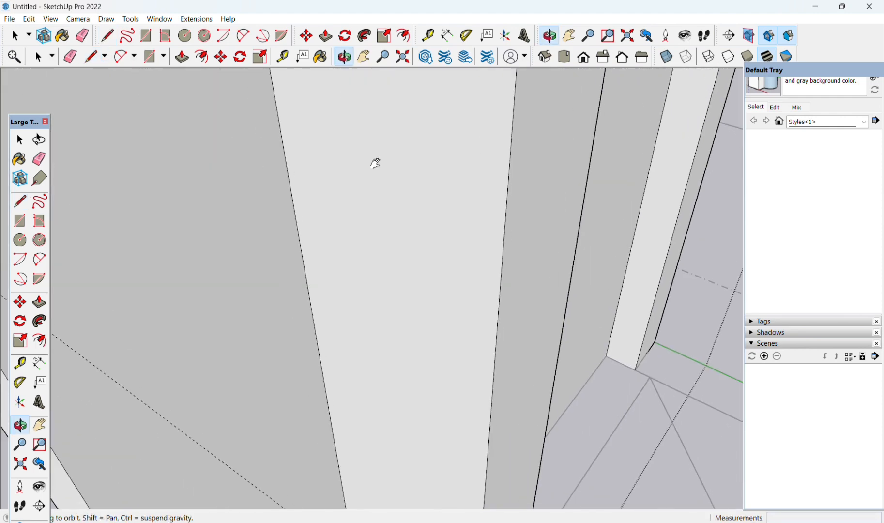
scroll(409, 209, down, 5)
scroll(327, 199, up, 2)
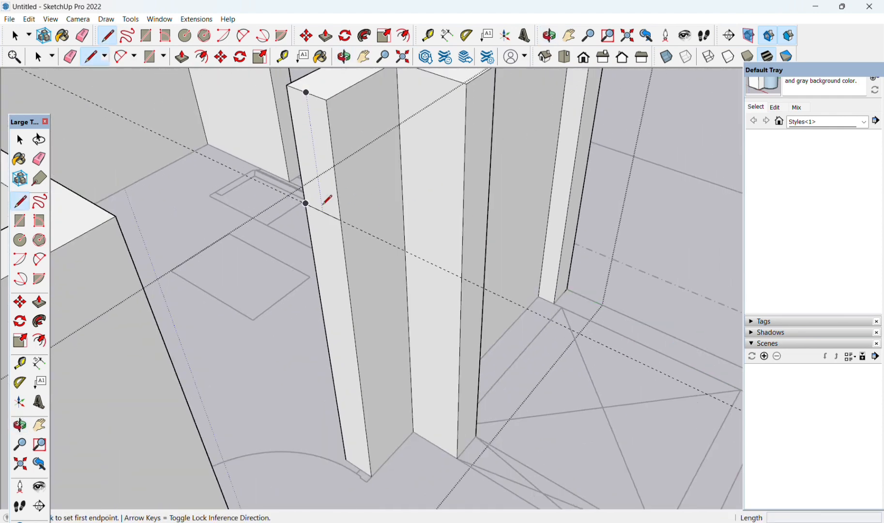
middle_drag(327, 198, 363, 213)
scroll(415, 223, up, 5)
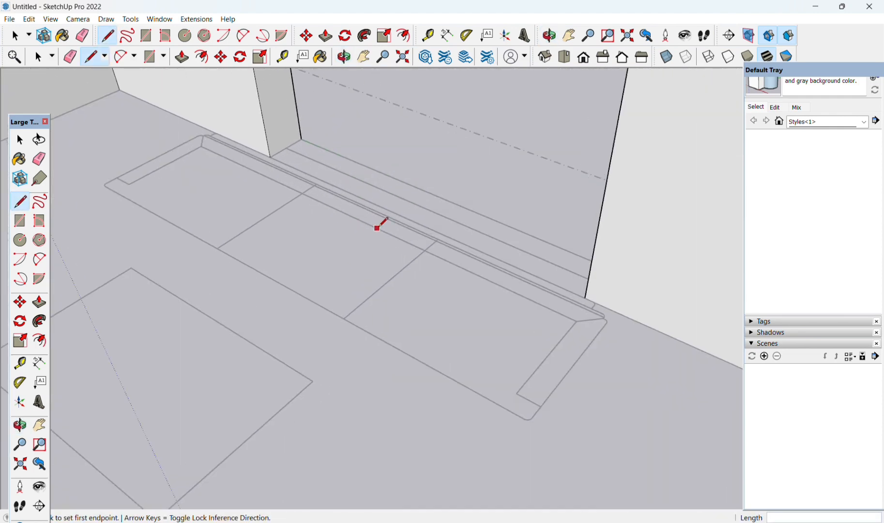
scroll(378, 227, down, 2)
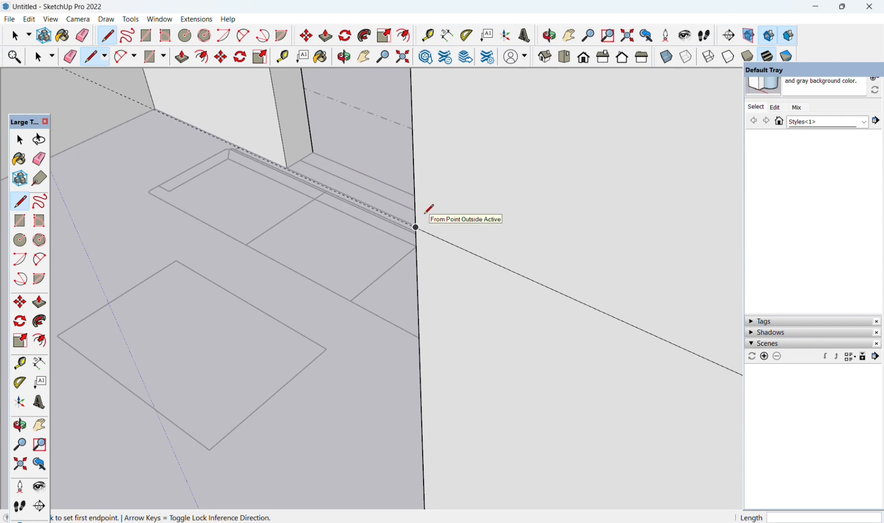
scroll(425, 213, down, 2)
key(space)
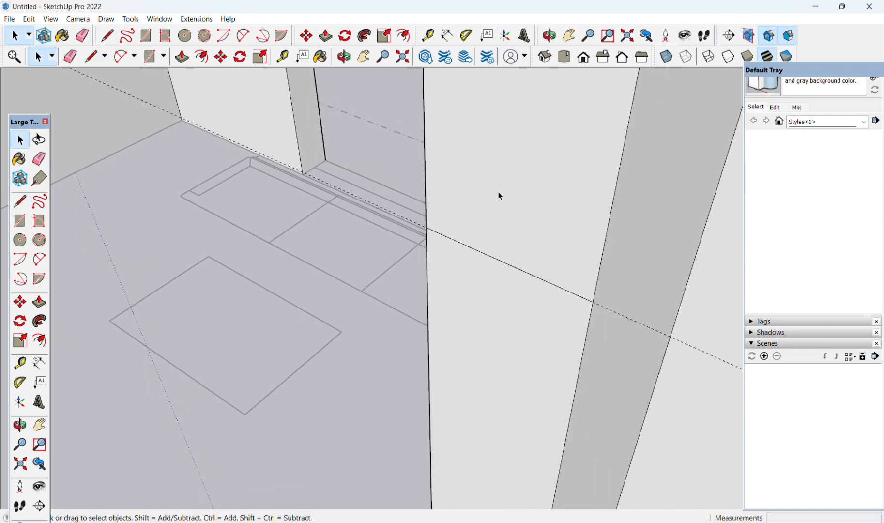
key(p)
click(499, 195)
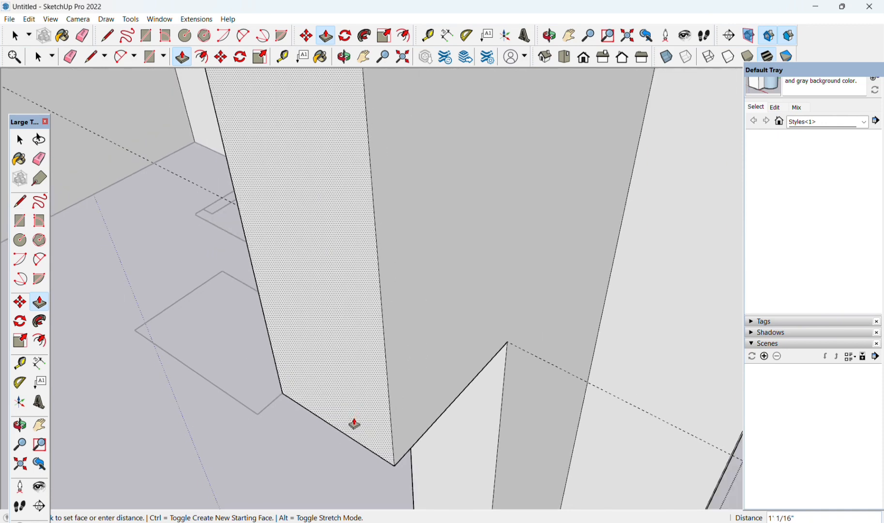
scroll(354, 423, down, 3)
middle_drag(329, 438, 283, 381)
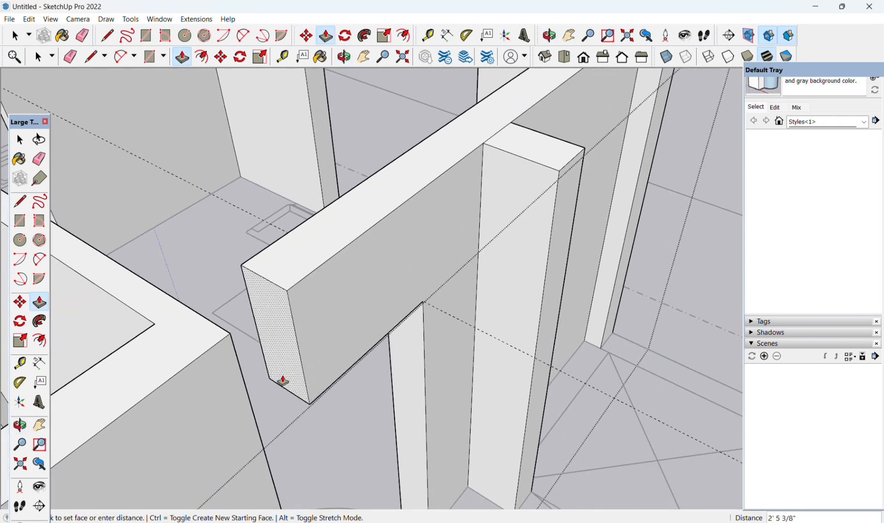
click(254, 410)
Erase the vertical seam line where the doorway lintel meets the adjoining wall
middle_drag(335, 418, 290, 404)
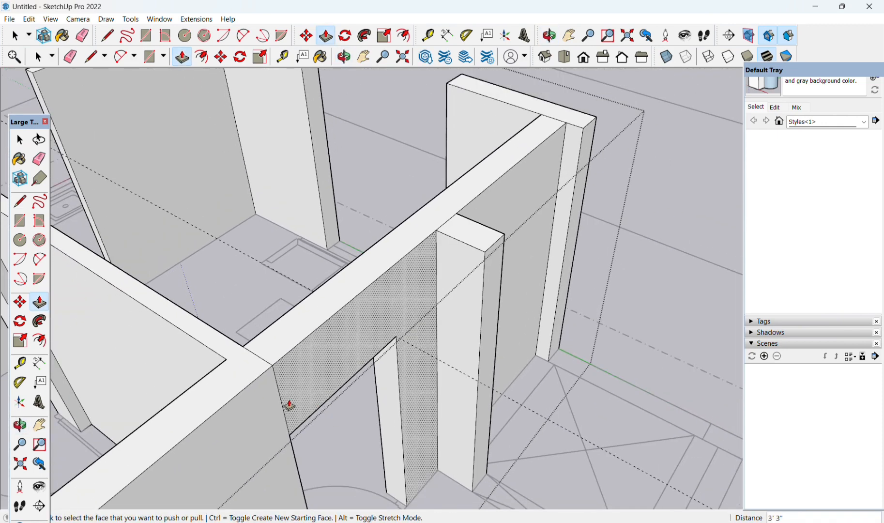
key(e)
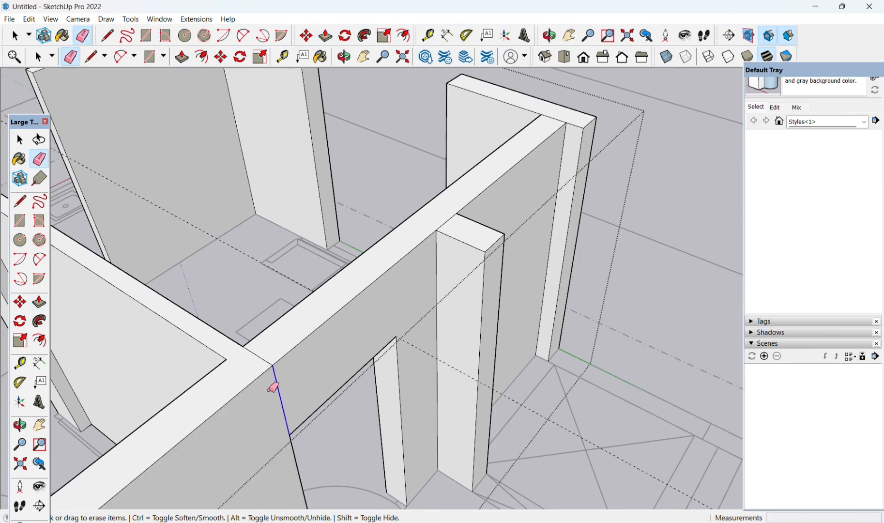
mouse_move(262, 355)
middle_down()
mouse_move(307, 335)
mouse_move(389, 353)
mouse_move(143, 481)
mouse_move(101, 460)
middle_up()
Draw a 9" by 6' rectangle on the floor between the wall ends of the window opening behind the sofa
scroll(460, 235, up, 5)
mouse_move(455, 237)
middle_down()
mouse_move(407, 245)
mouse_move(305, 180)
mouse_move(453, 270)
mouse_move(232, 246)
mouse_move(436, 317)
middle_up()
scroll(431, 318, up, 2)
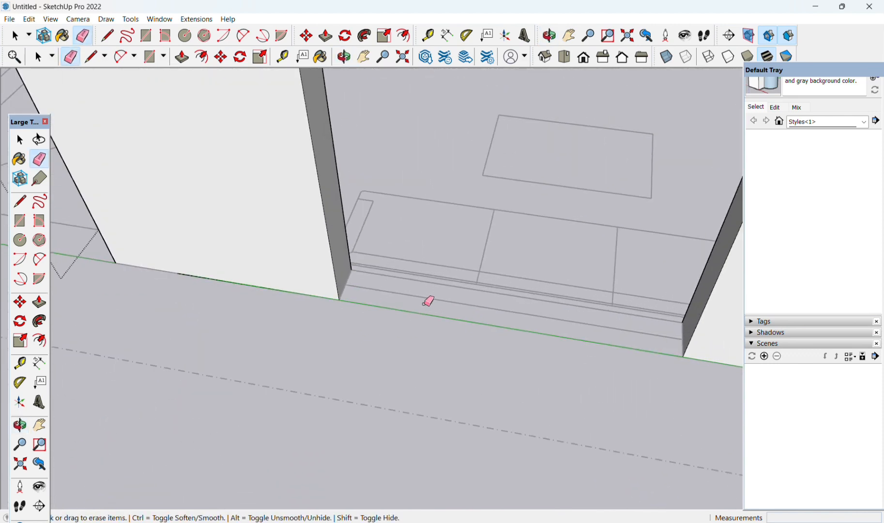
key(r)
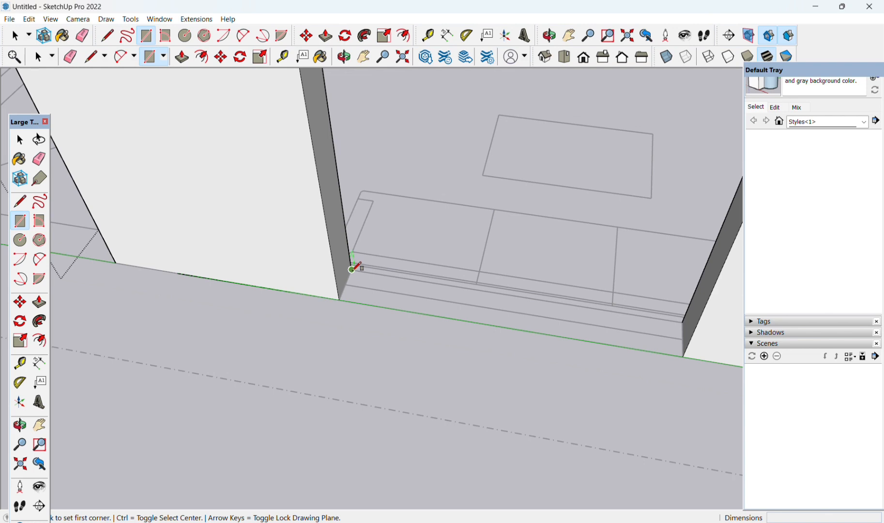
click(352, 270)
click(682, 356)
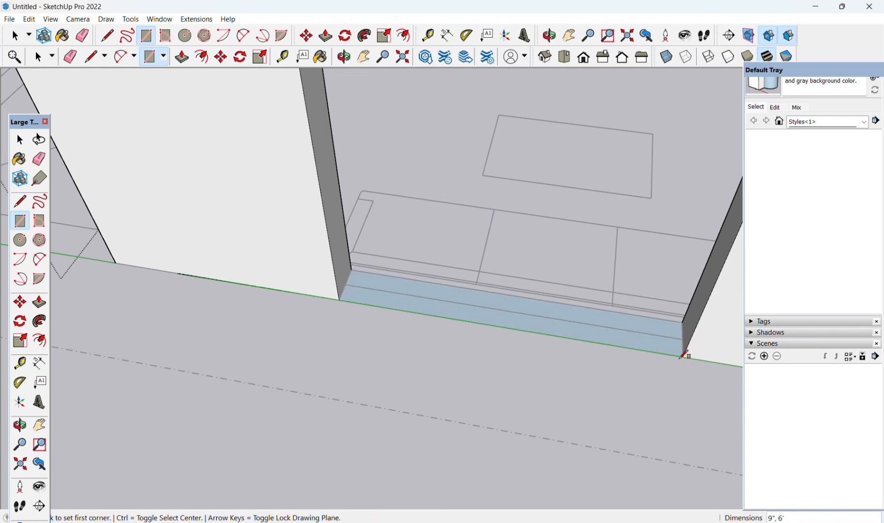
Push/pull the floor rectangle in the window opening behind the sofa up 2' as a sill wall
key(p)
click(426, 297)
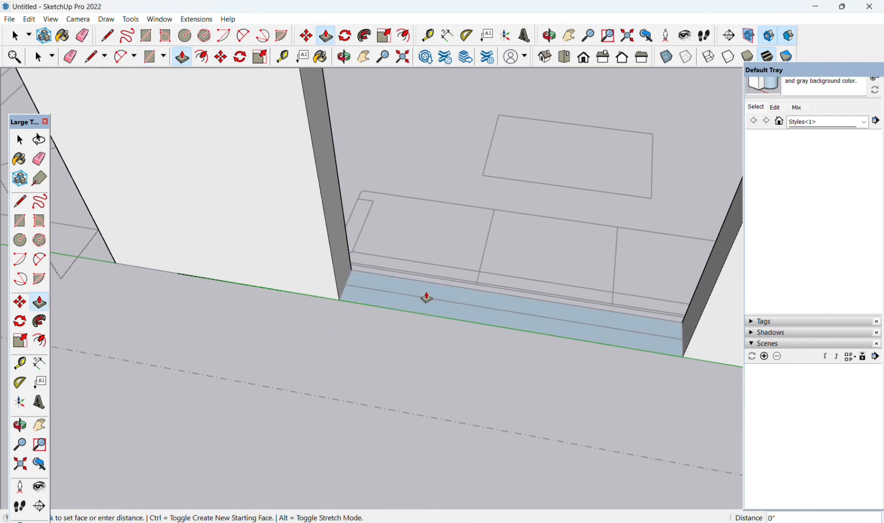
middle_drag(404, 198, 438, 100)
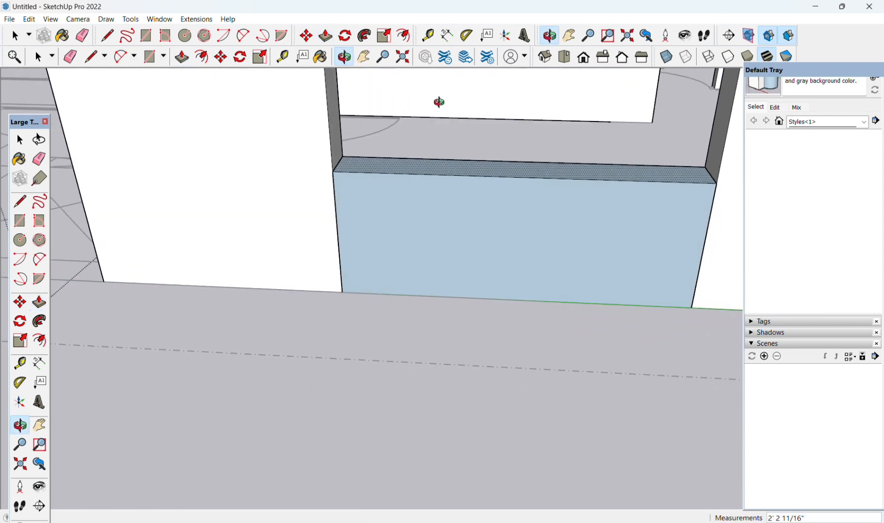
click(472, 164)
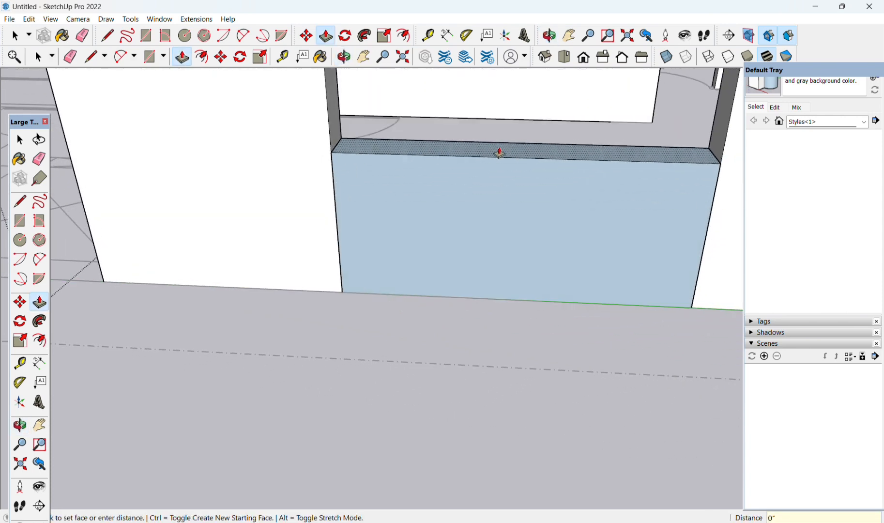
text(2')
key(Return)
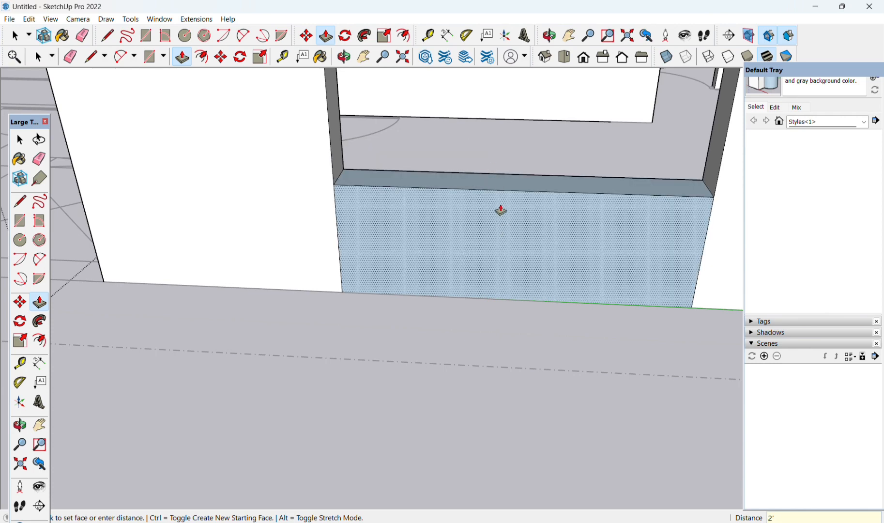
Raise the sill wall's top face as stacked sections with new starting faces, giving the window section a height of 3'
click(499, 186)
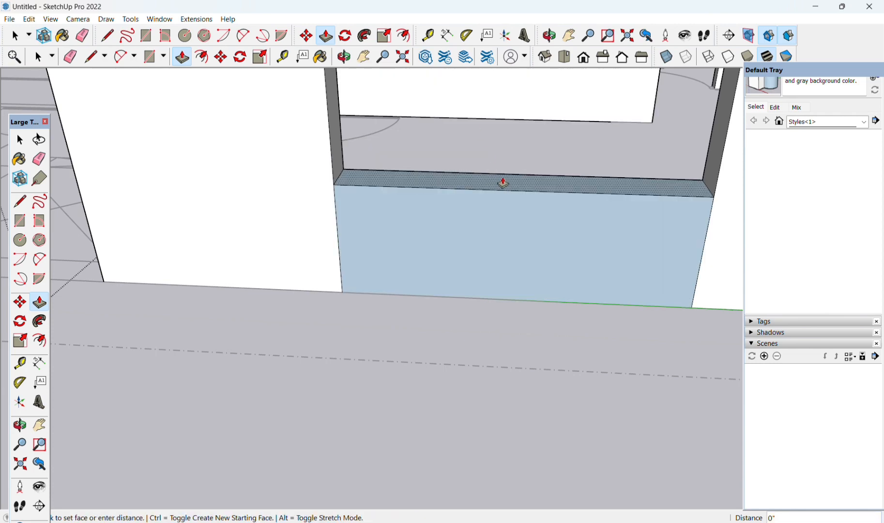
click(499, 109)
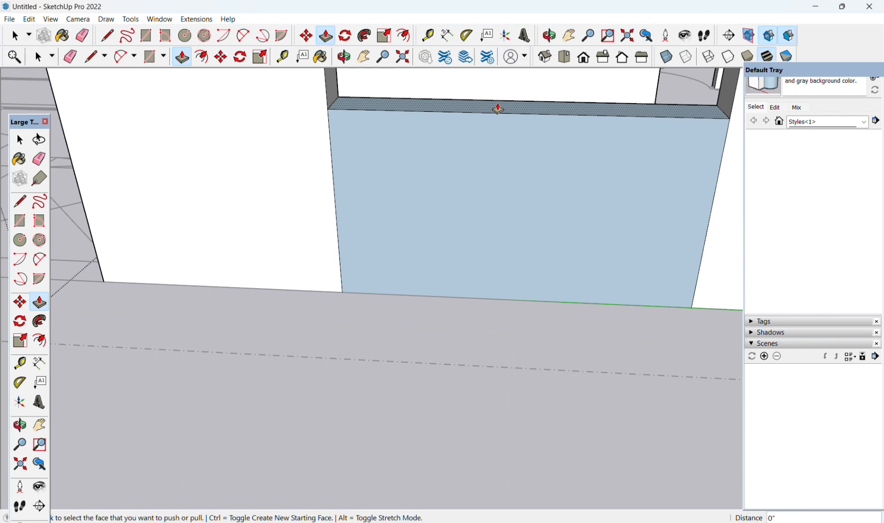
click(497, 108)
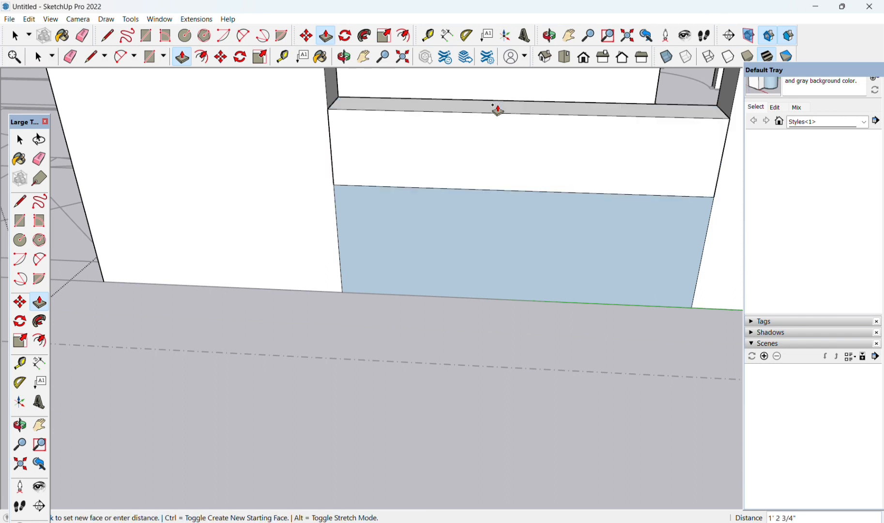
click(500, 114)
click(508, 115)
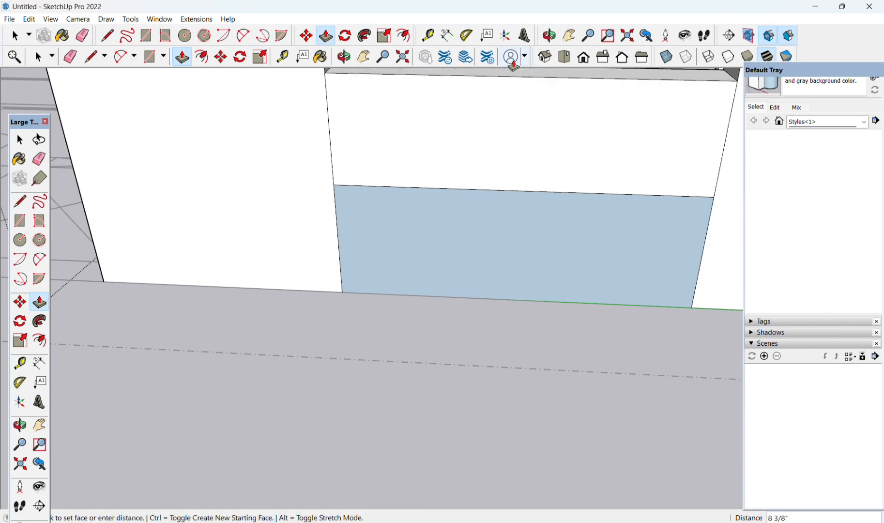
key(ctrl)
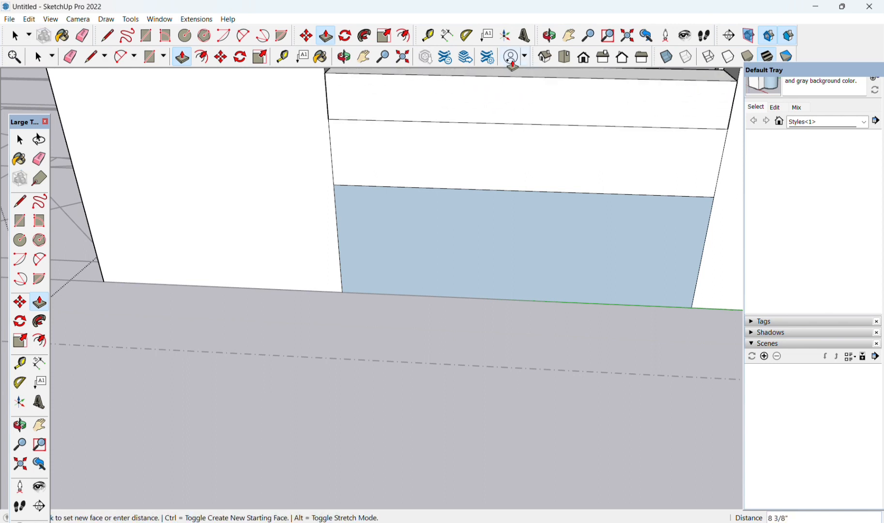
scroll(507, 77, down, 3)
scroll(525, 73, down, 2)
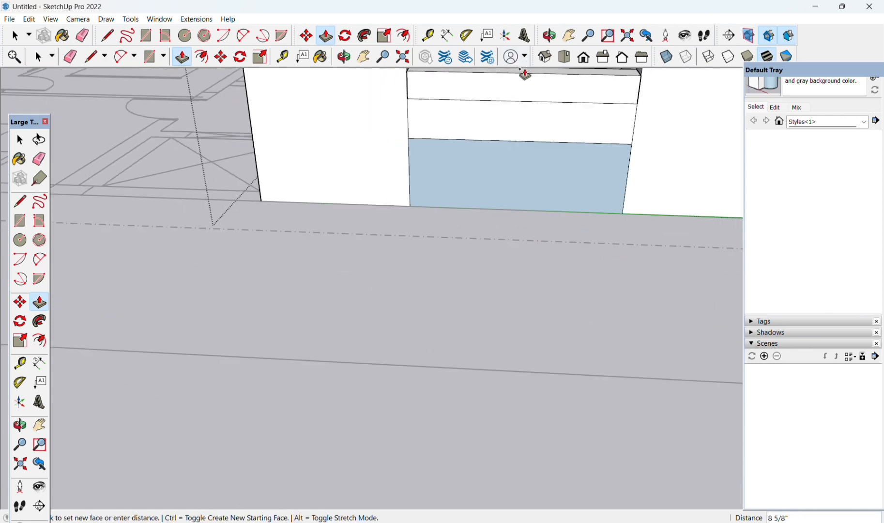
scroll(525, 74, up, 4)
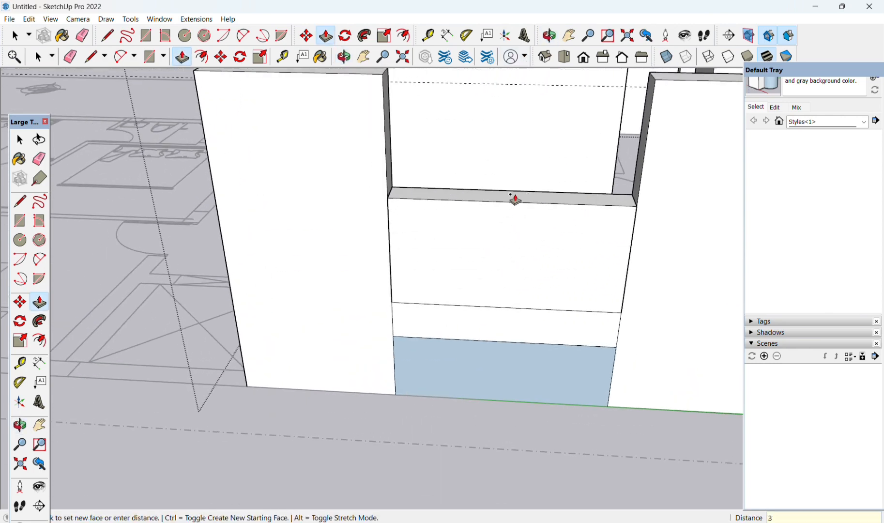
click(514, 199)
click(515, 200)
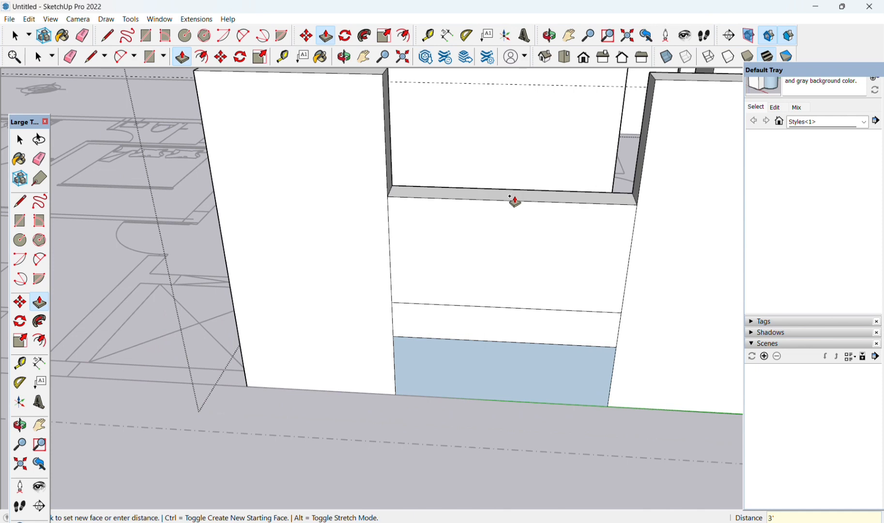
Push/pull the top face of the 3' section up to the wall tops as a separate section, using a new starting face
click(463, 193)
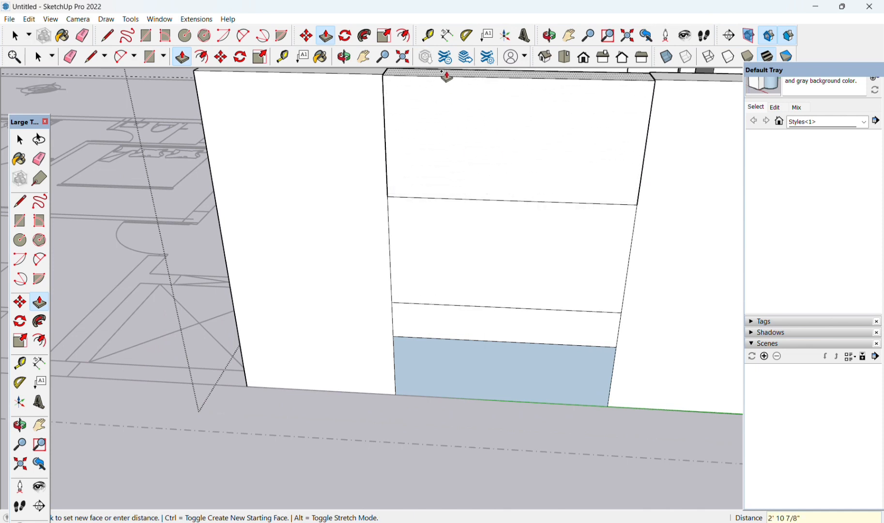
key(ctrl)
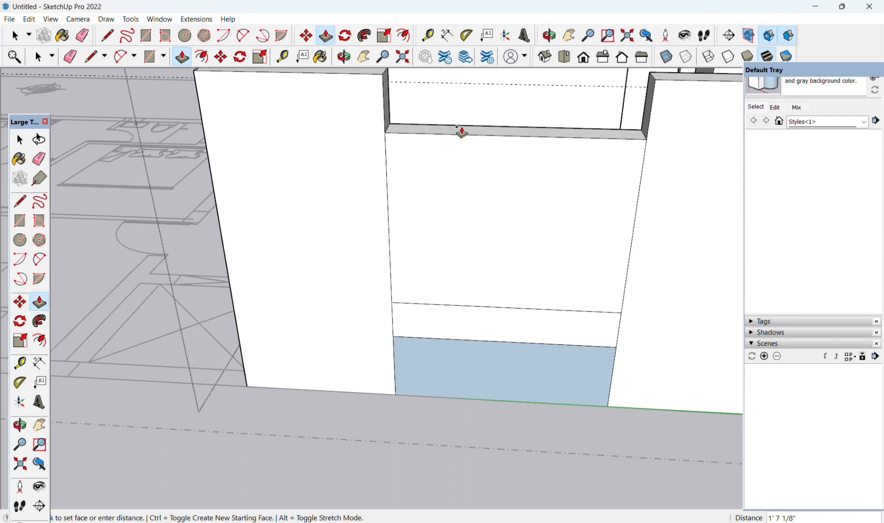
key(ctrl)
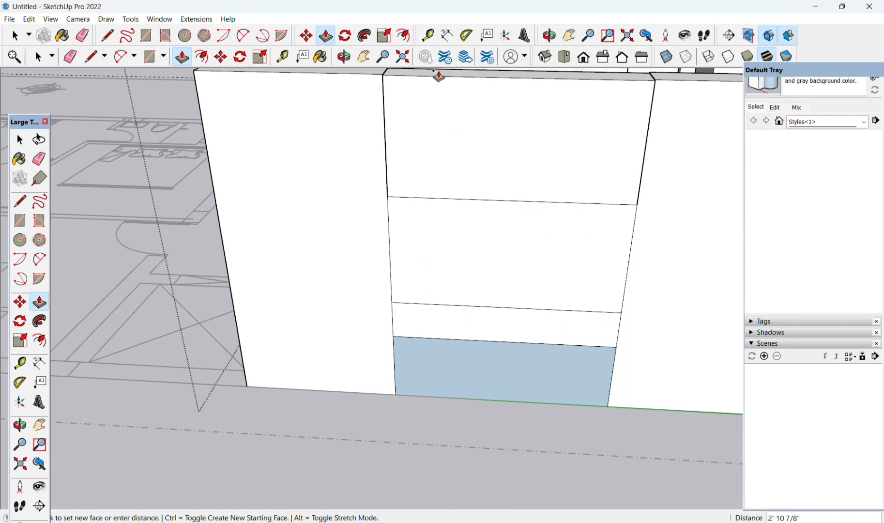
click(439, 75)
Reverse the blue back face on the lowest section of the infilled window wall
key(space)
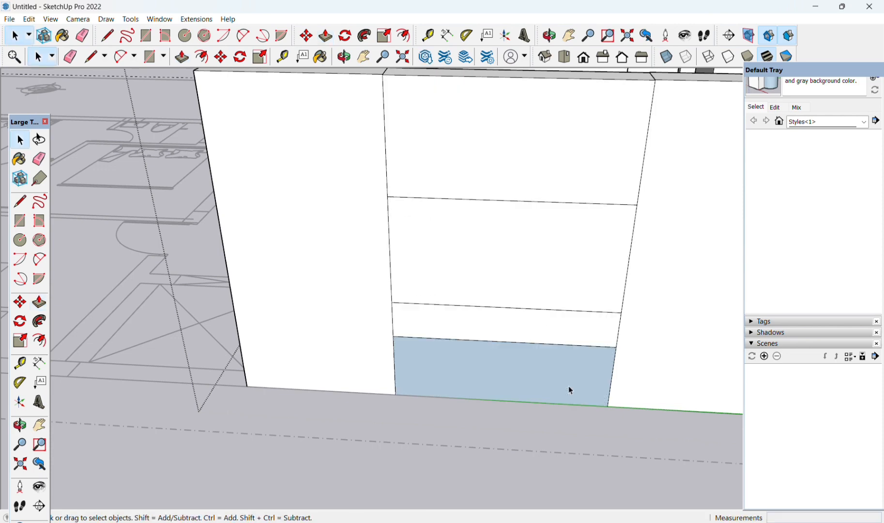
click(565, 379)
right_click(564, 376)
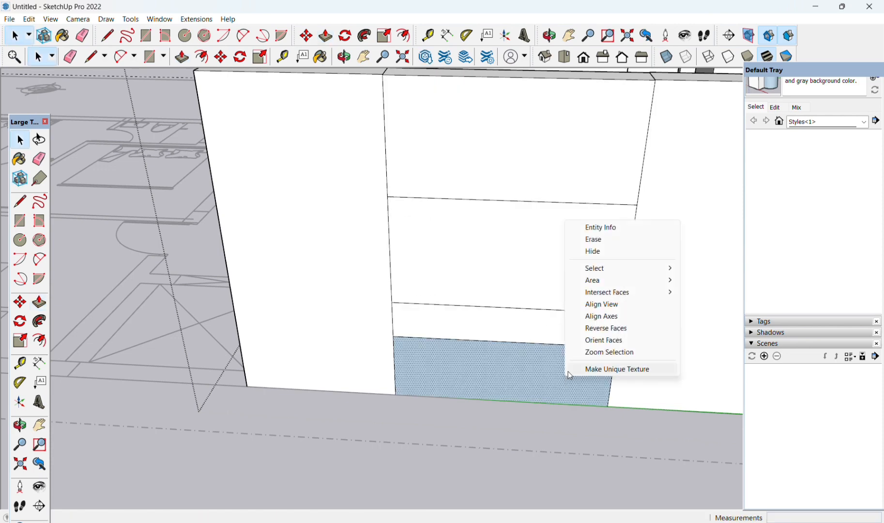
click(588, 328)
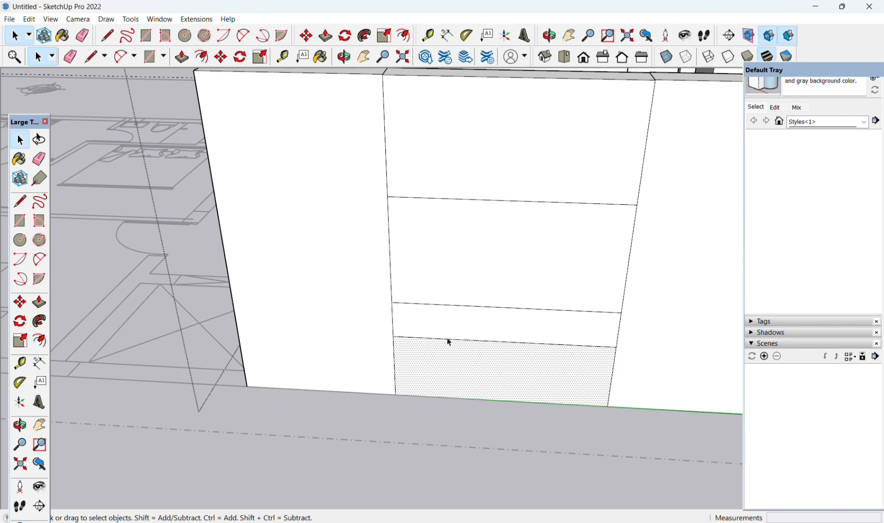
click(513, 439)
Push the 3' middle section 9" through the wall to cut the window opening
click(418, 260)
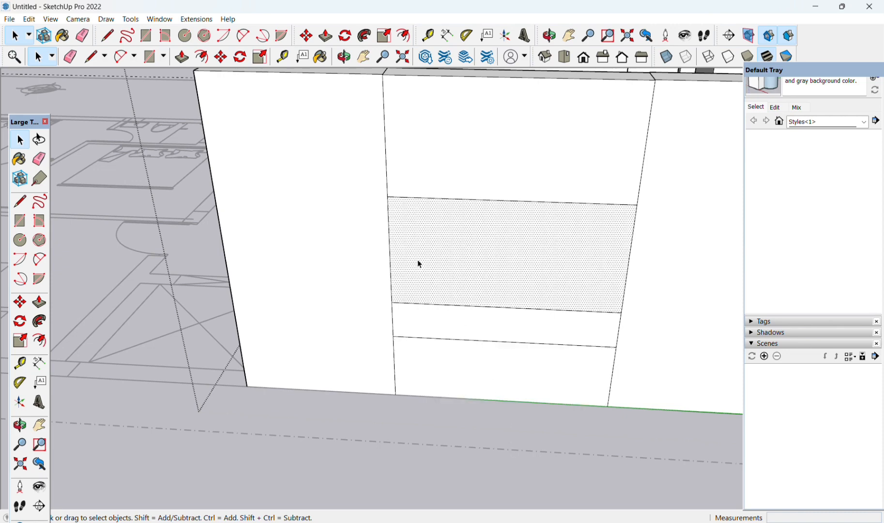
key(p)
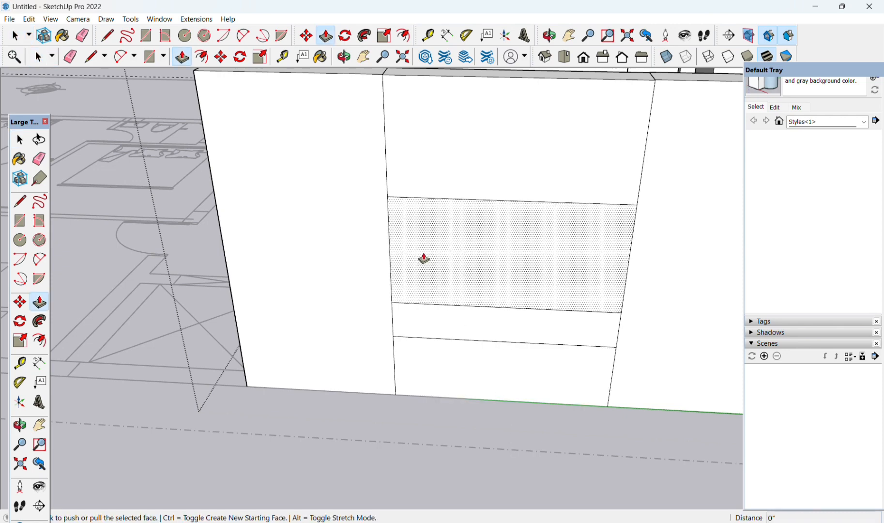
click(425, 257)
click(450, 232)
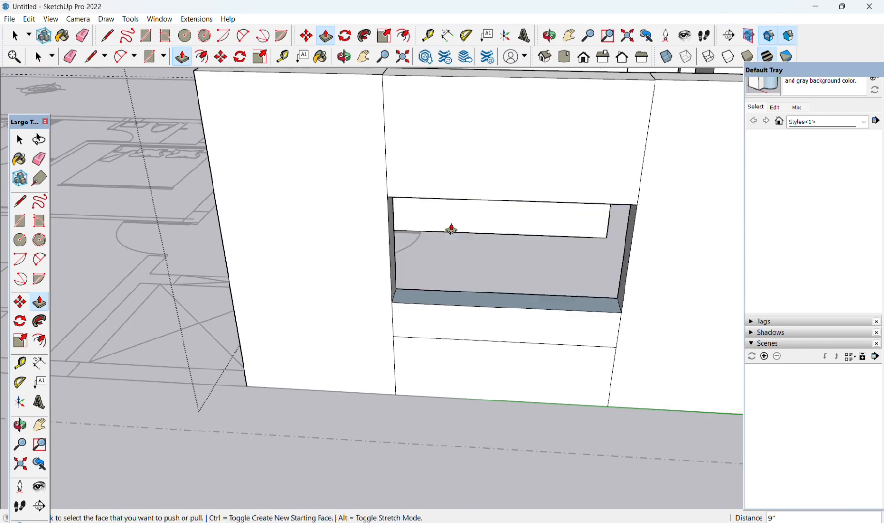
Push/pull the sill's top face up 3' to the underside of the lintel
middle_drag(452, 230, 574, 402)
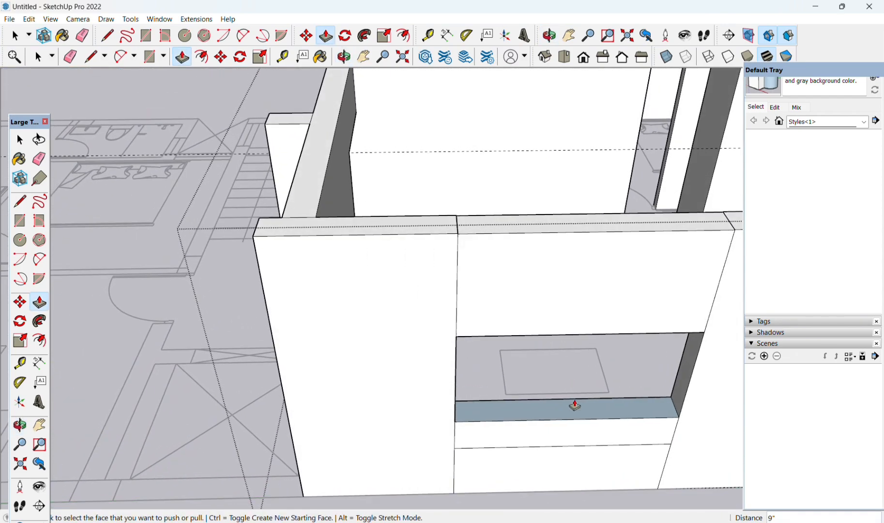
right_click(574, 401)
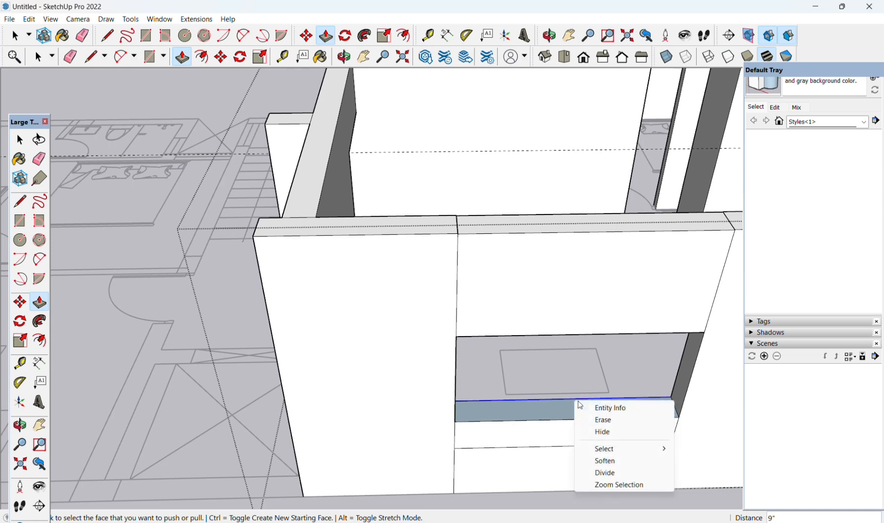
click(527, 417)
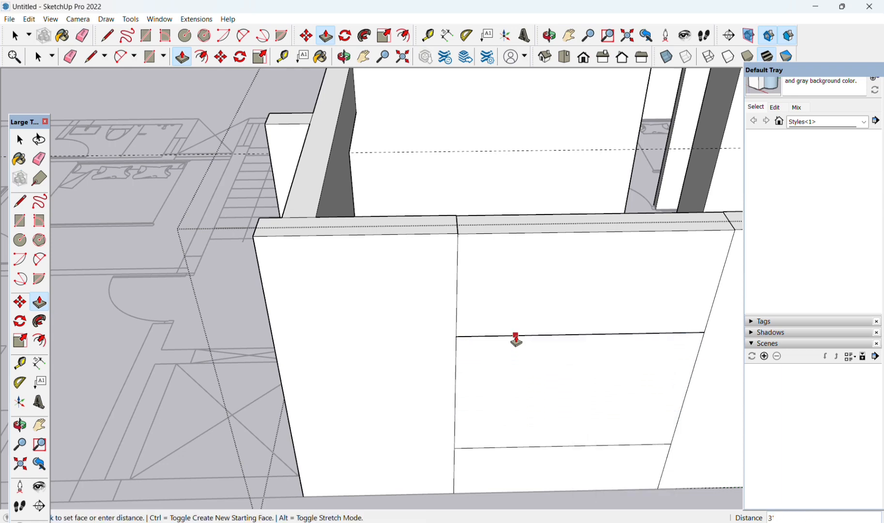
click(516, 338)
Try to reopen the window by repeatedly pushing the infill face through the wall's thickness
middle_drag(538, 404, 558, 346)
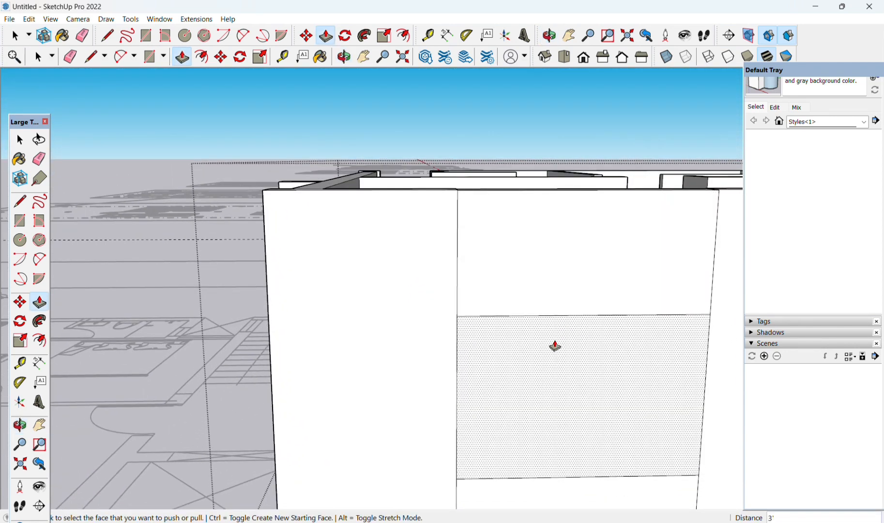
click(555, 347)
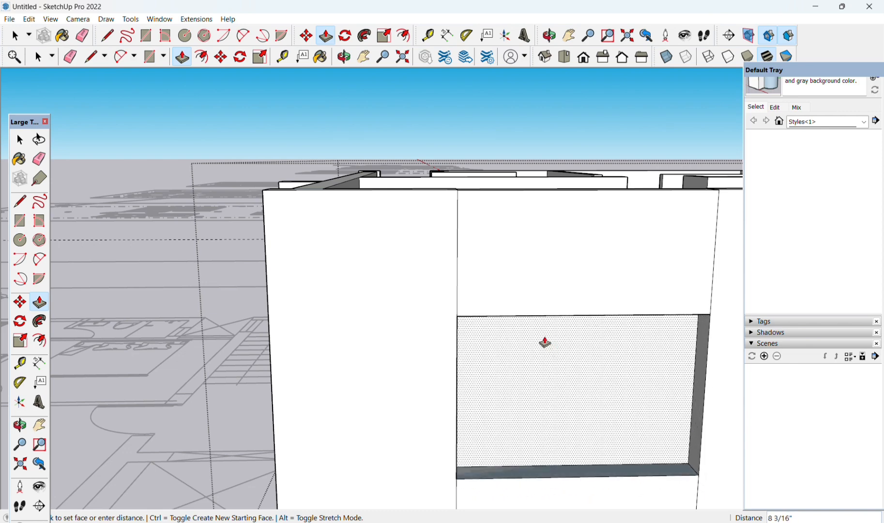
click(542, 343)
middle_drag(608, 375, 614, 428)
click(621, 419)
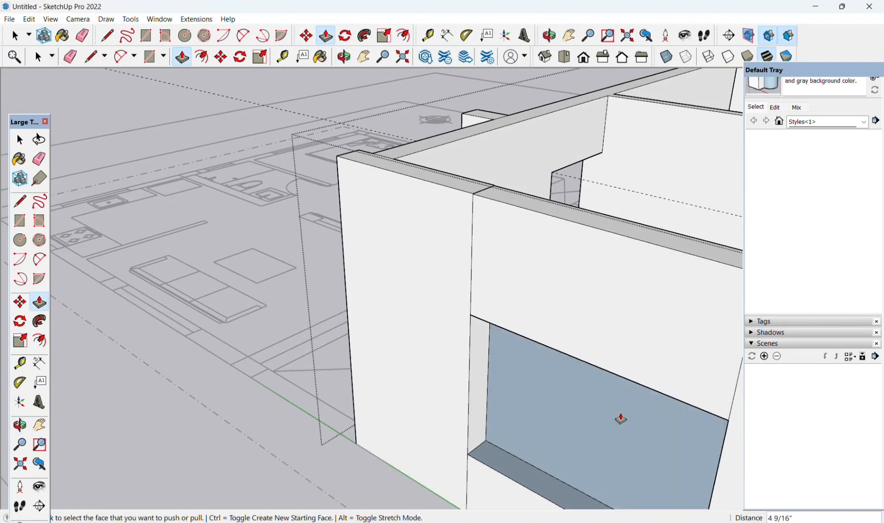
middle_drag(508, 432, 370, 393)
click(462, 346)
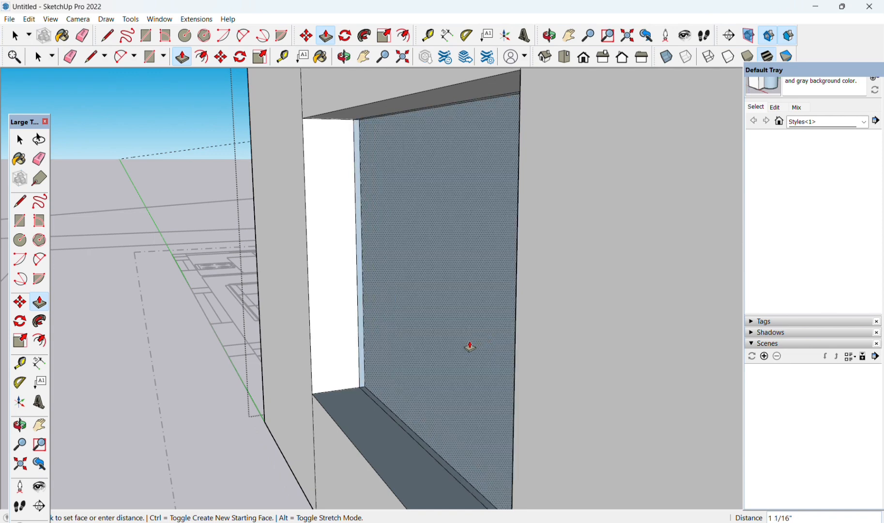
click(462, 349)
middle_drag(484, 366, 614, 396)
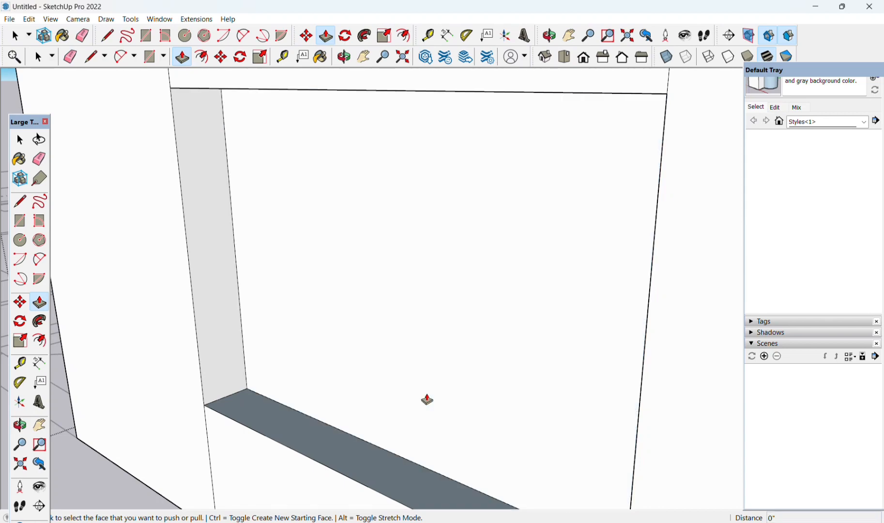
click(427, 398)
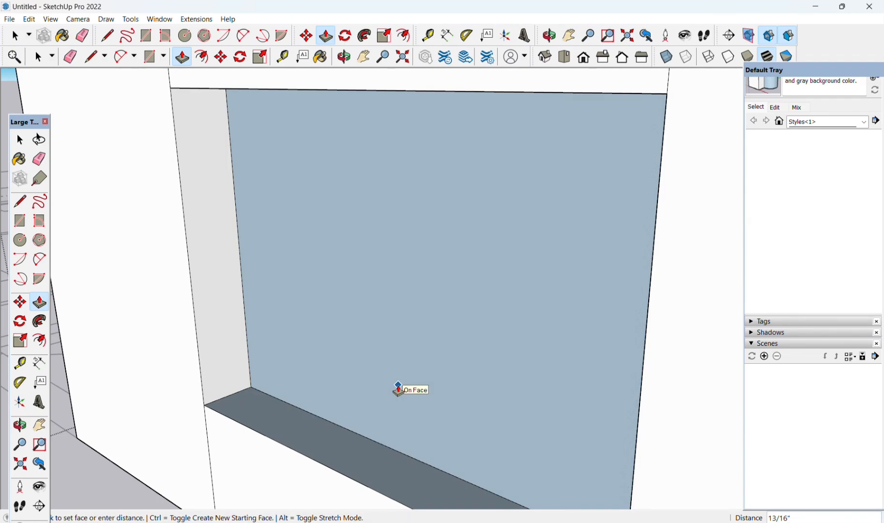
click(398, 388)
Undo all the window wall push/pulls back to the flat rectangle on the floor
scroll(397, 391, down, 10)
middle_drag(432, 451, 557, 454)
key(ctrl+z)
key(ctrl+z)
key(ctrl+z)
key(ctrl+z)
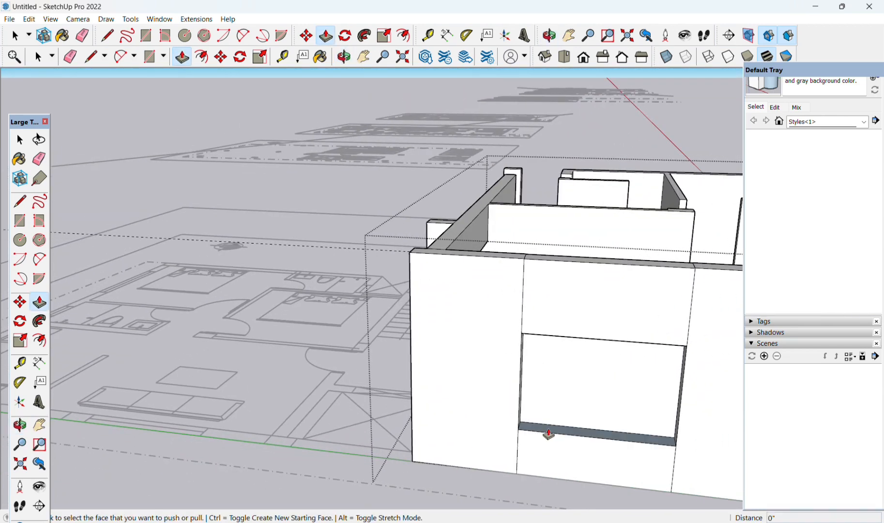
key(ctrl+z)
key(ctrl+z)
key(ctrl+z)
key(ctrl+z)
key(ctrl+z)
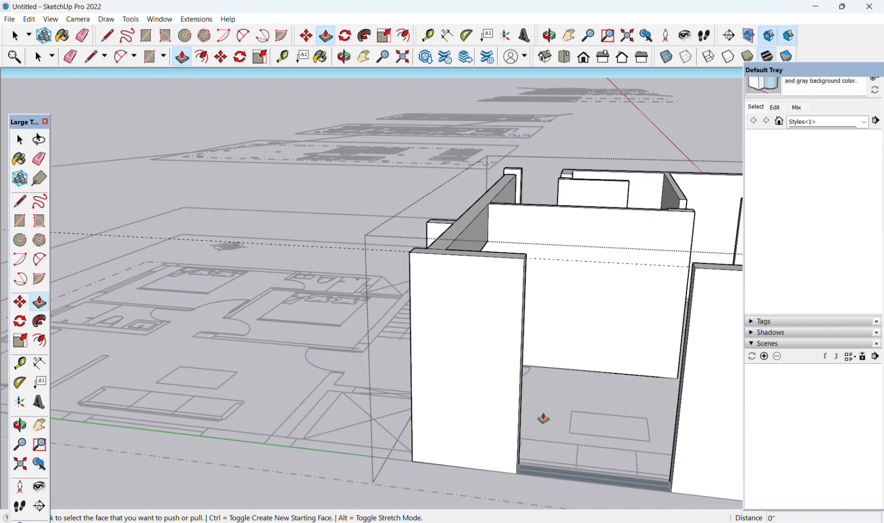
Place a guide 2' below the top edge on the end face of the wall beside the window opening
middle_drag(543, 418, 404, 492)
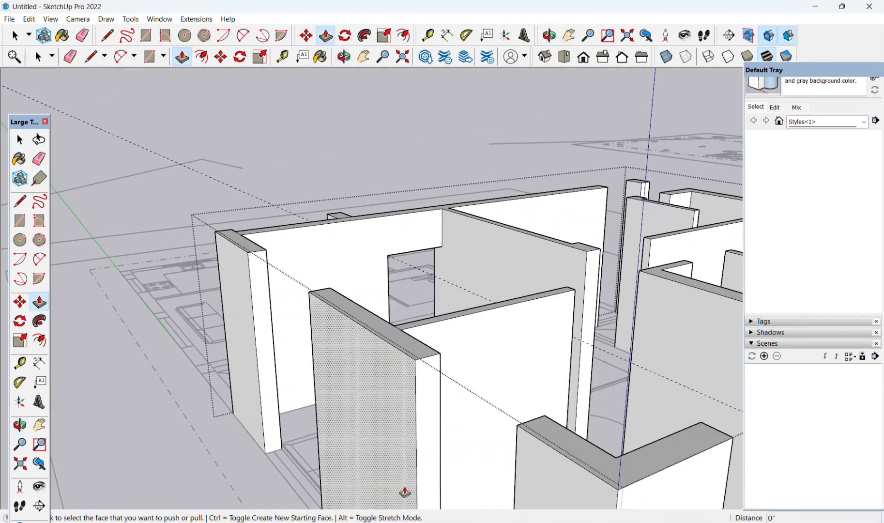
key(space)
scroll(248, 366, up, 5)
middle_drag(296, 314, 236, 329)
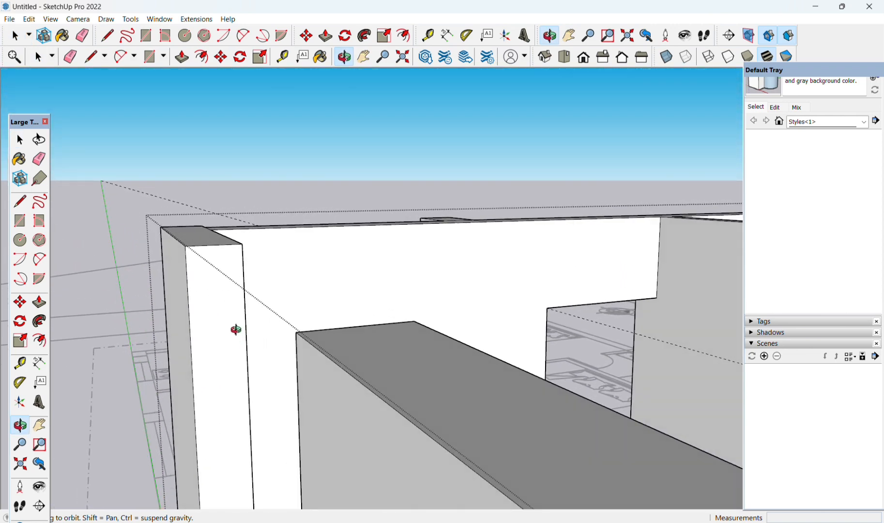
key(t)
click(214, 244)
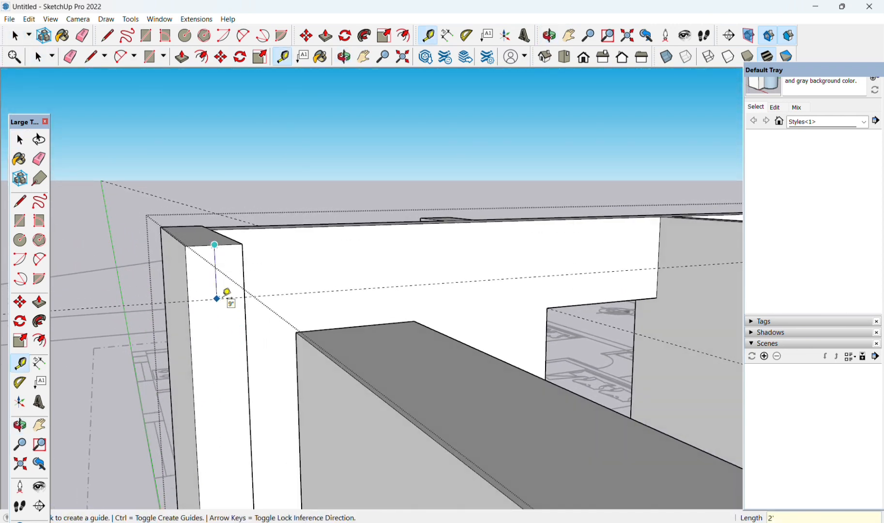
middle_drag(233, 293, 340, 332)
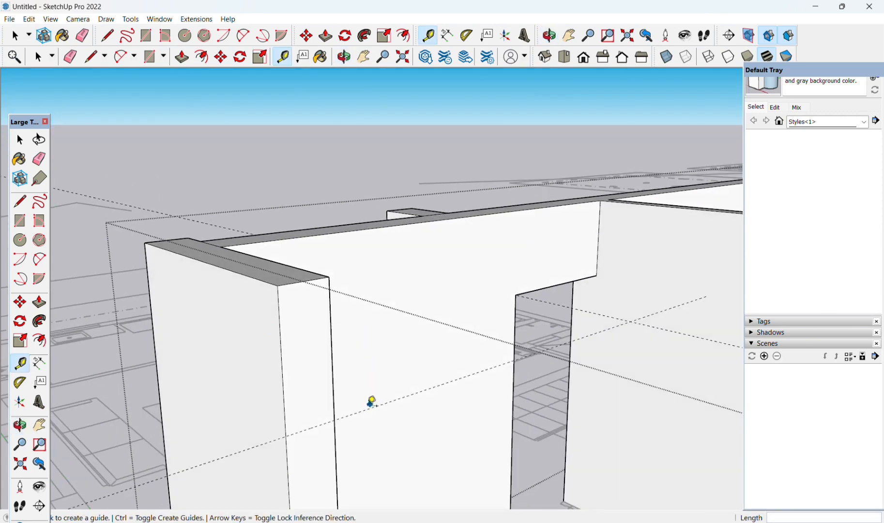
Draw a 9" line along the guide across the wall's end face to split off its upper section
key(p)
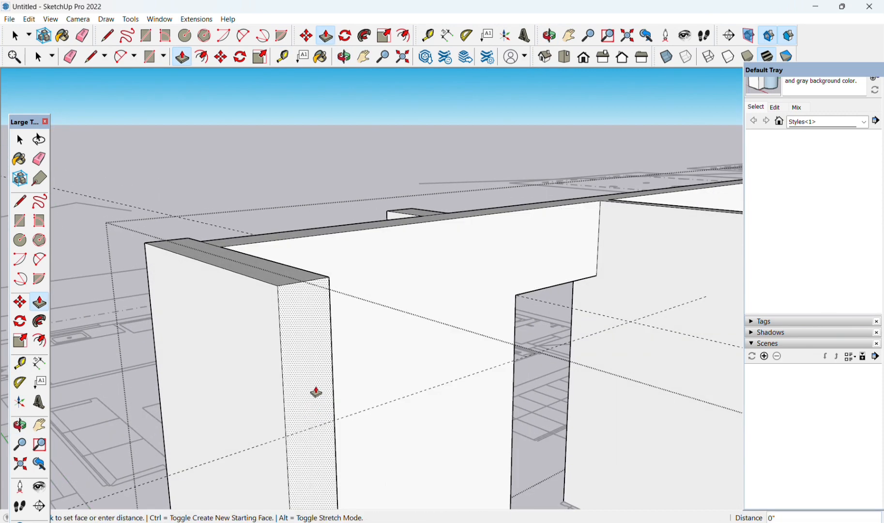
key(l)
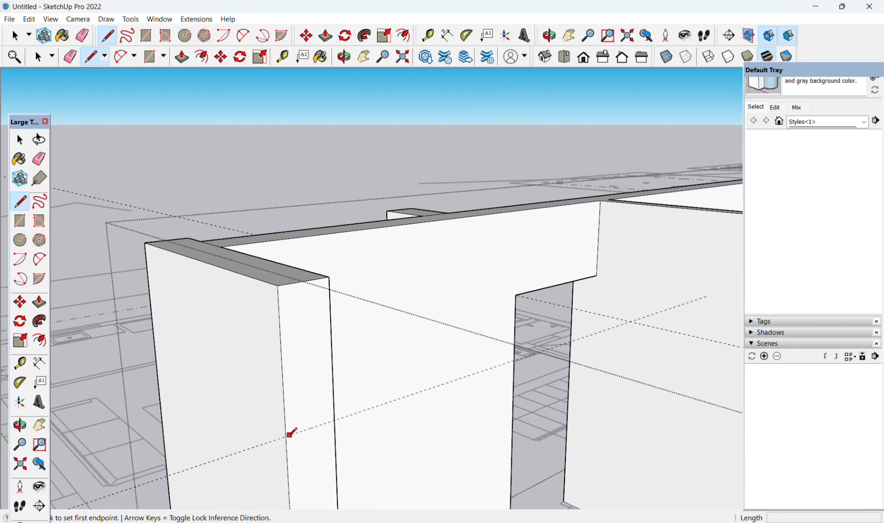
click(287, 435)
click(335, 420)
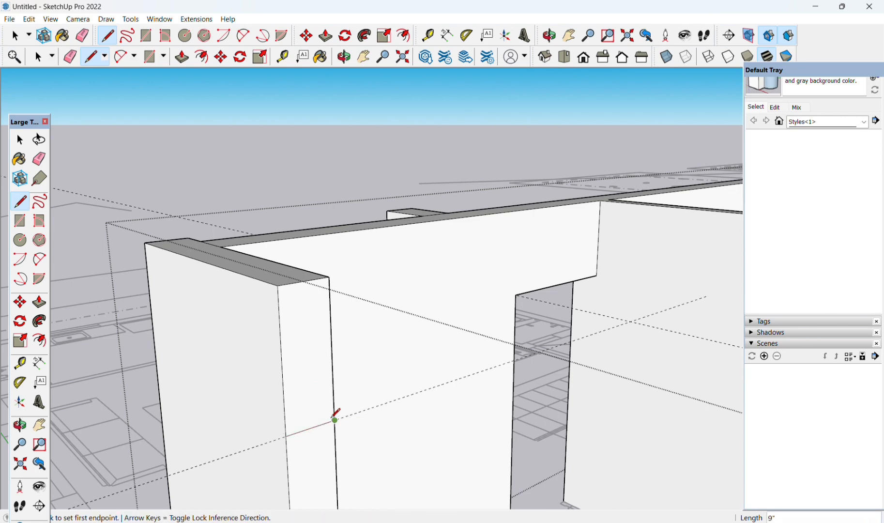
Push/pull the upper section 6' across the opening to the opposite wall as a lintel and erase the vertical seam where they meet
key(p)
click(285, 372)
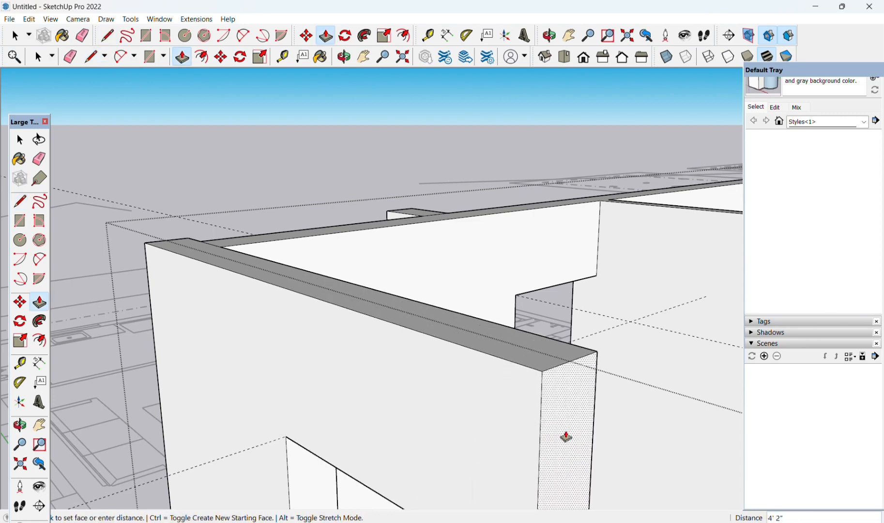
scroll(567, 444, down, 2)
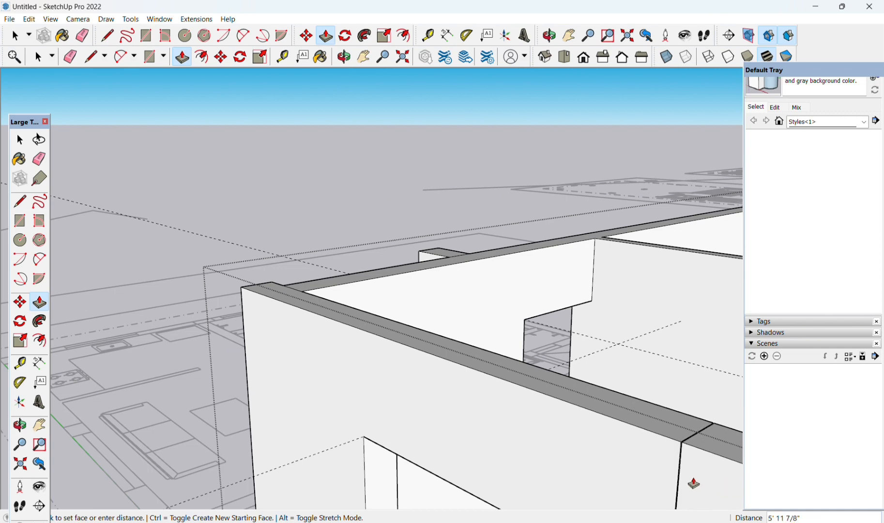
scroll(689, 478, up, 2)
shift+middle_drag(686, 476, 632, 324)
click(616, 484)
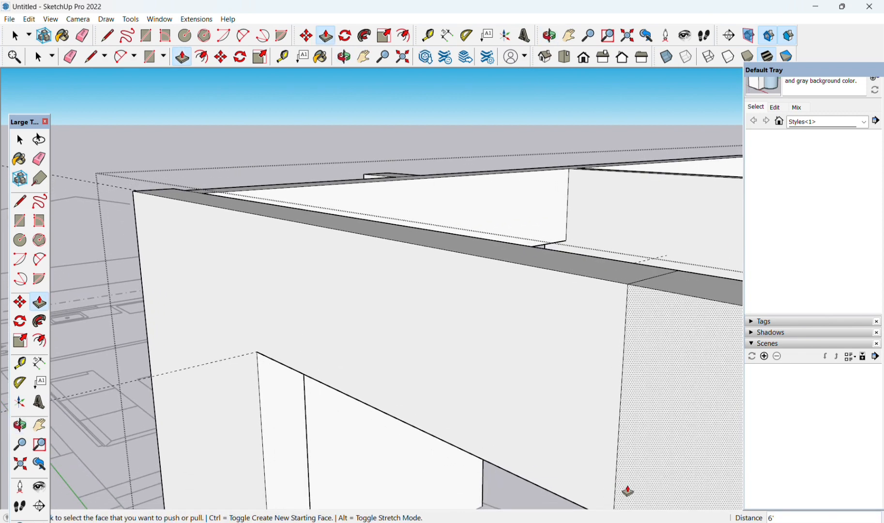
key(e)
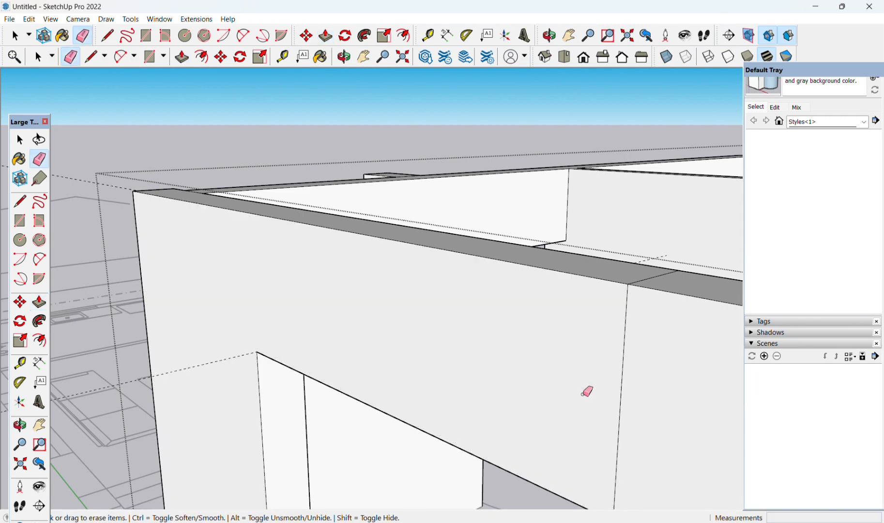
click(623, 392)
Place a guide 1' above the floor on the jamb face of the window opening
scroll(667, 282, down, 5)
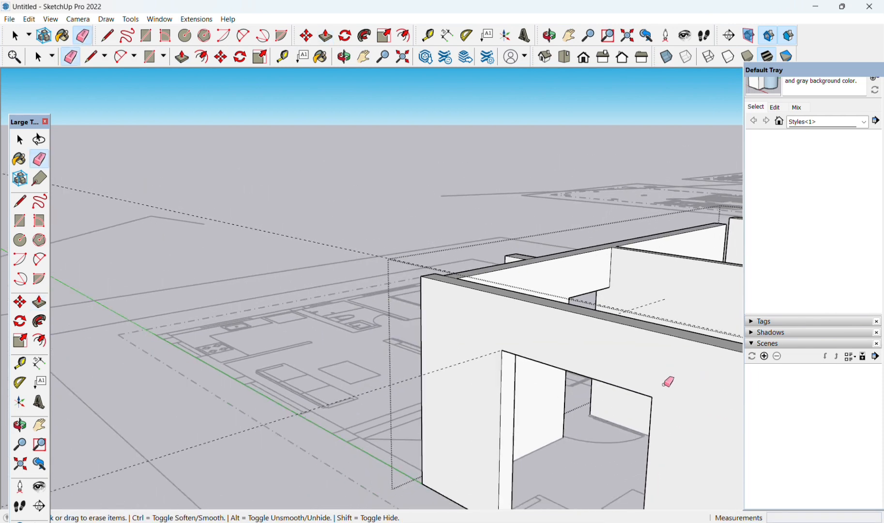
scroll(460, 391, down, 4)
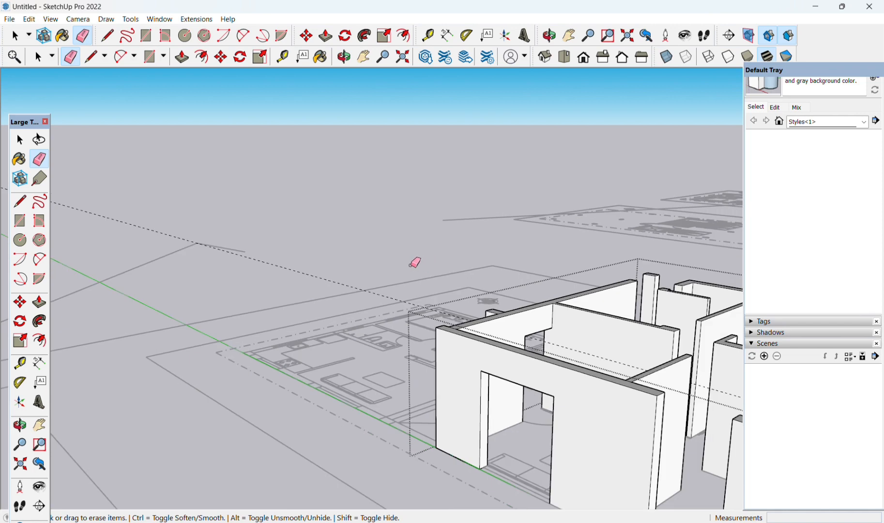
middle_drag(356, 313, 604, 404)
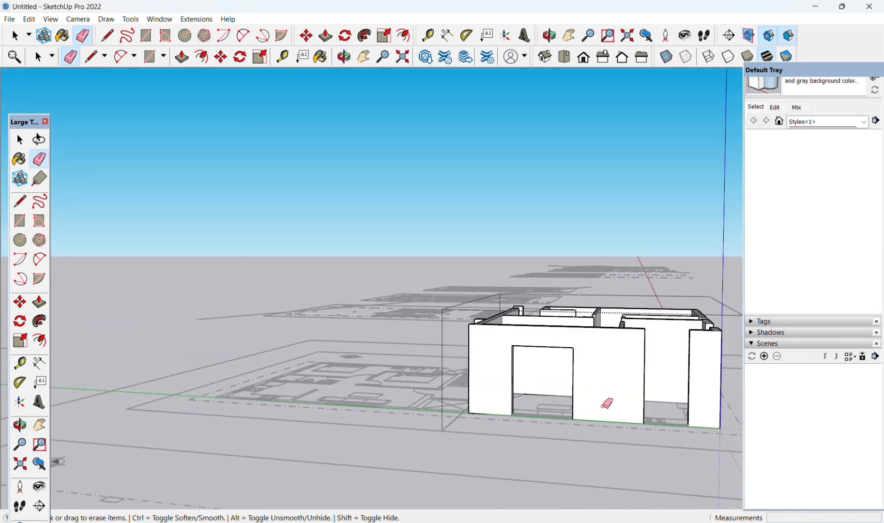
scroll(575, 417, up, 6)
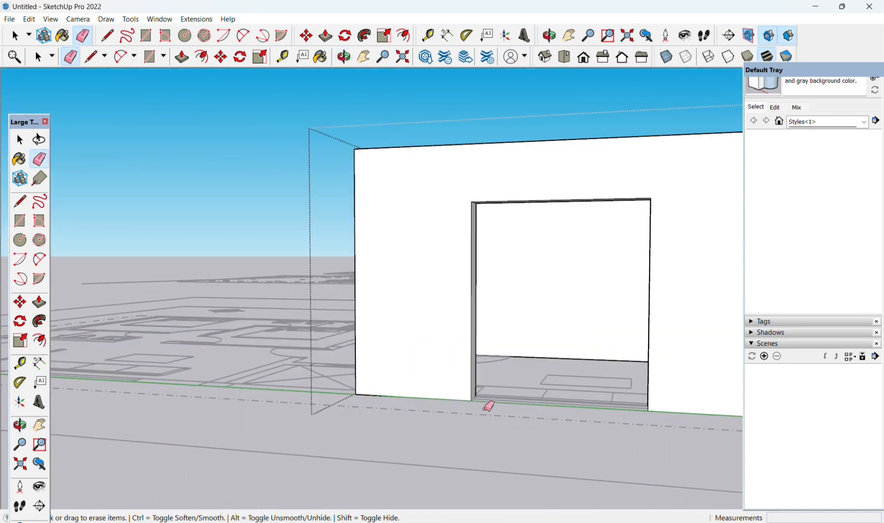
middle_drag(489, 407, 368, 508)
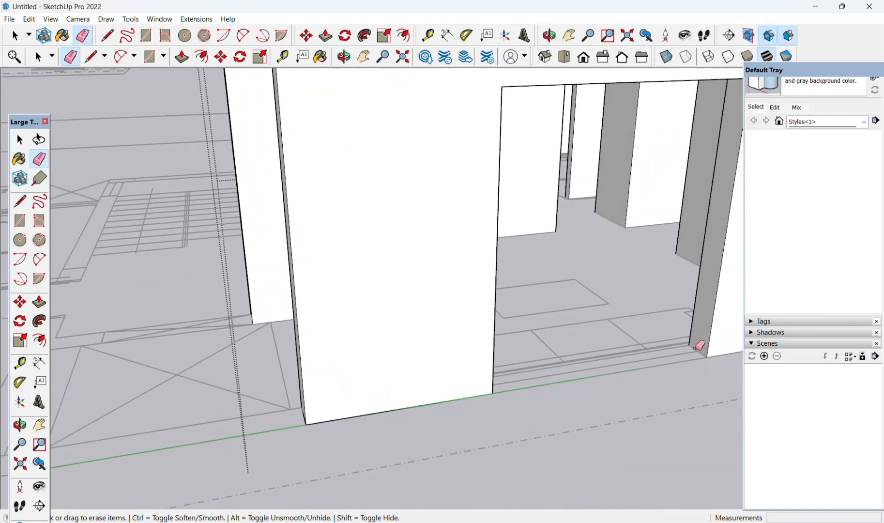
scroll(697, 351, up, 6)
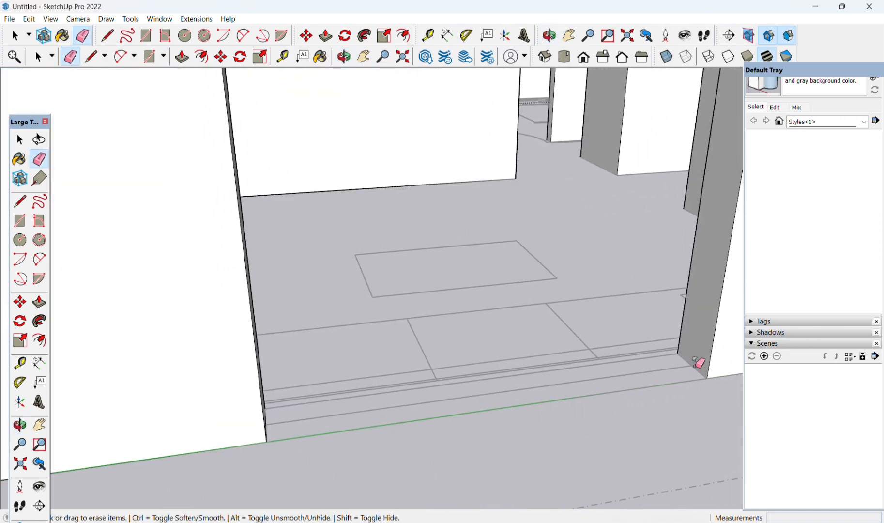
middle_drag(700, 363, 597, 385)
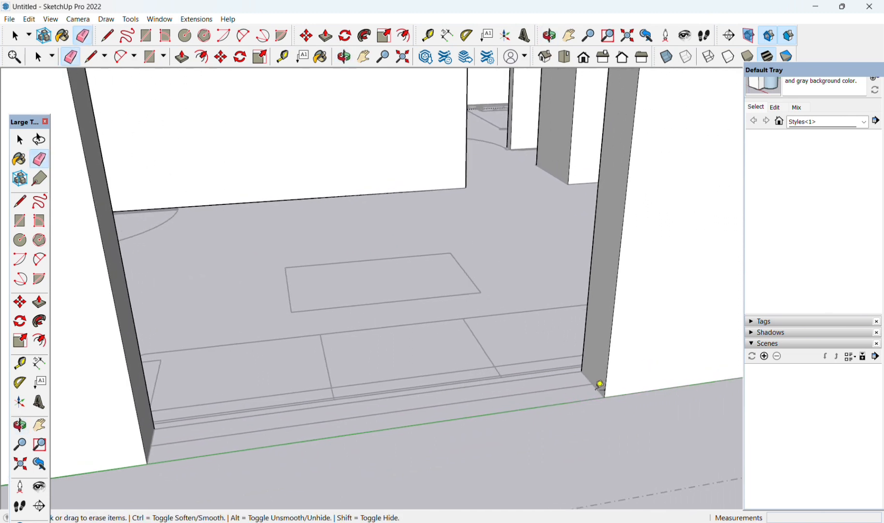
key(t)
scroll(605, 387, up, 5)
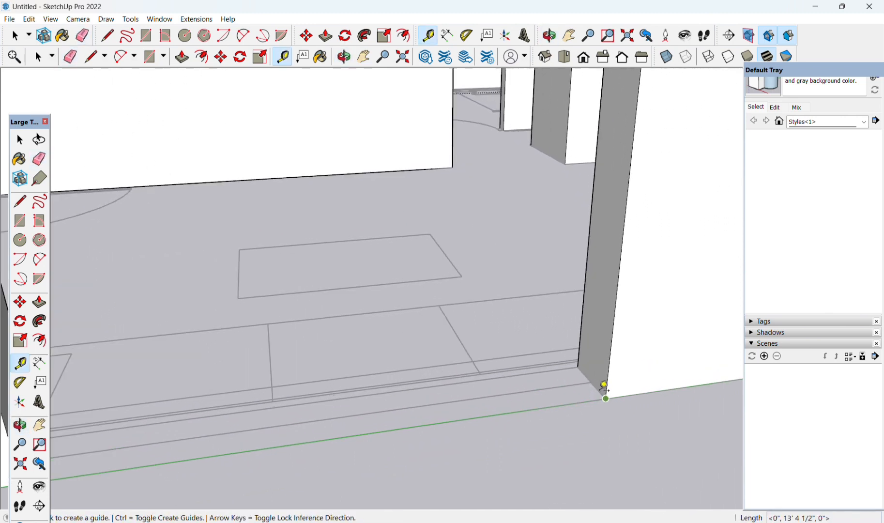
click(602, 389)
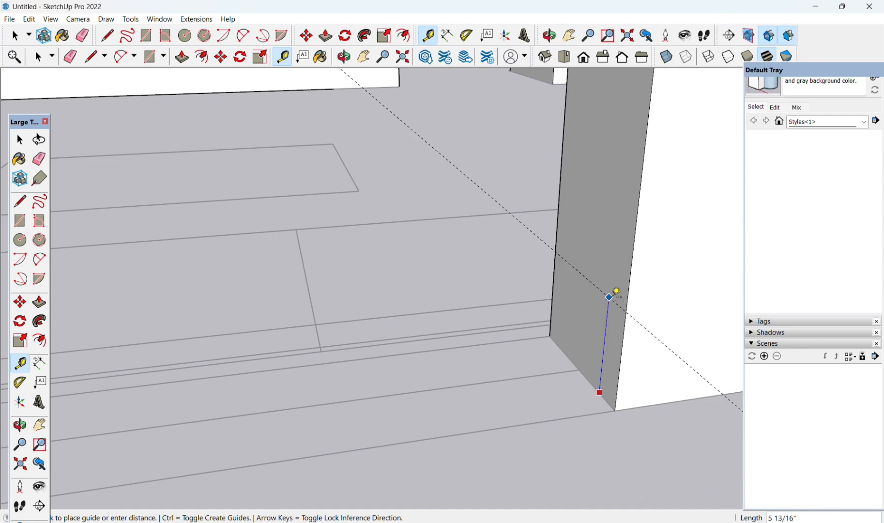
text(1')
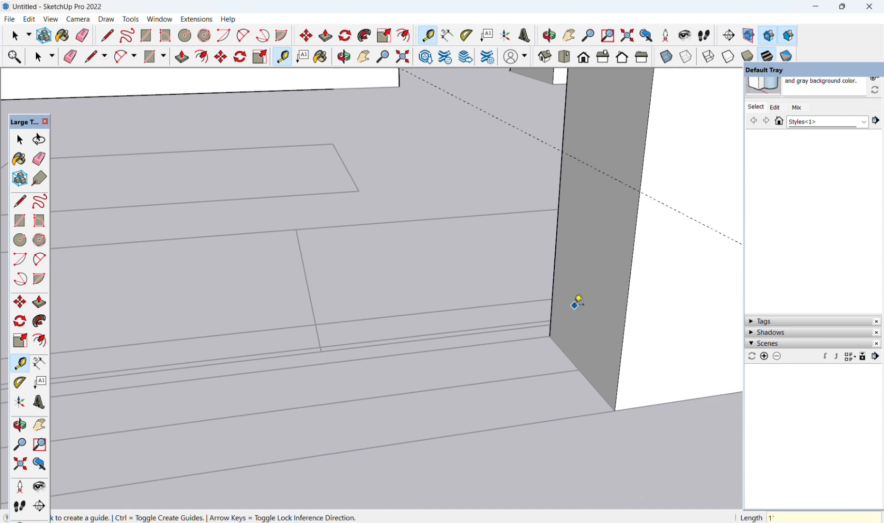
key(Return)
Draw a 9" line along the guide across the jamb face to split off its lower section
scroll(580, 304, down, 3)
middle_drag(588, 306, 728, 305)
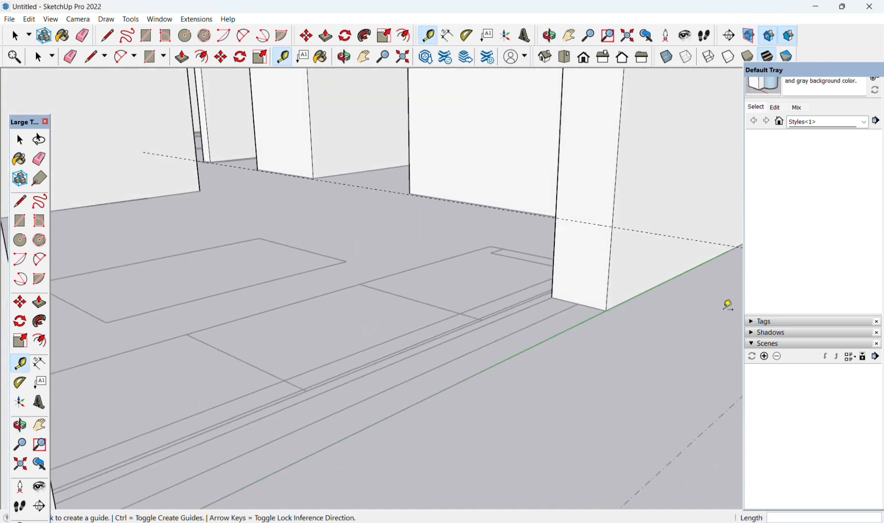
key(l)
click(554, 218)
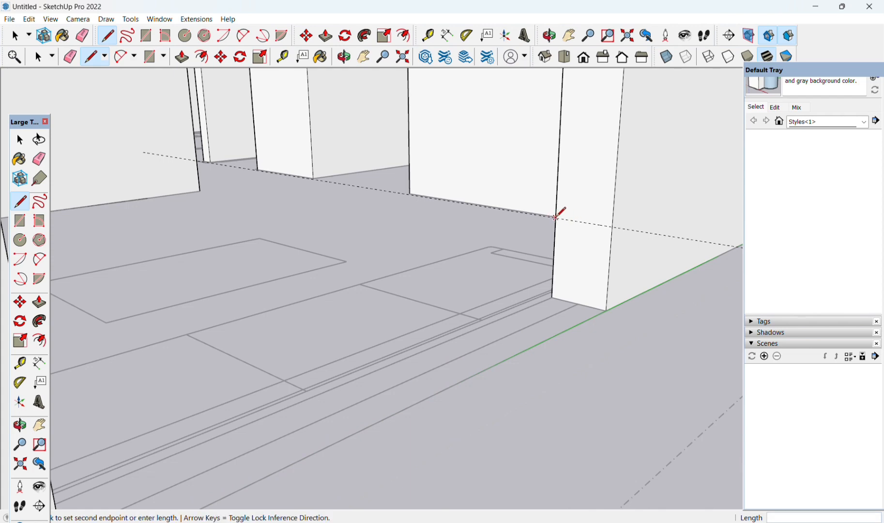
click(612, 226)
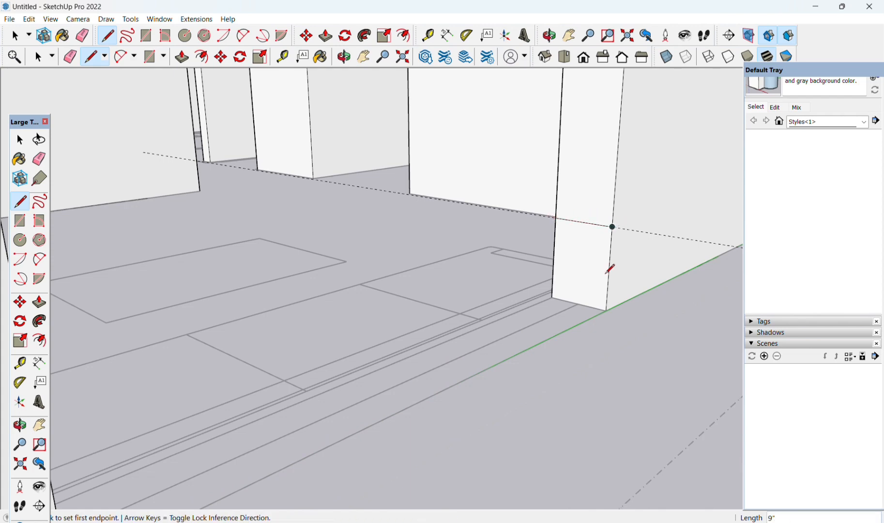
Push/pull the lower jamb section 6' across the opening to build the sill wall
key(p)
click(578, 286)
middle_drag(457, 410, 452, 309)
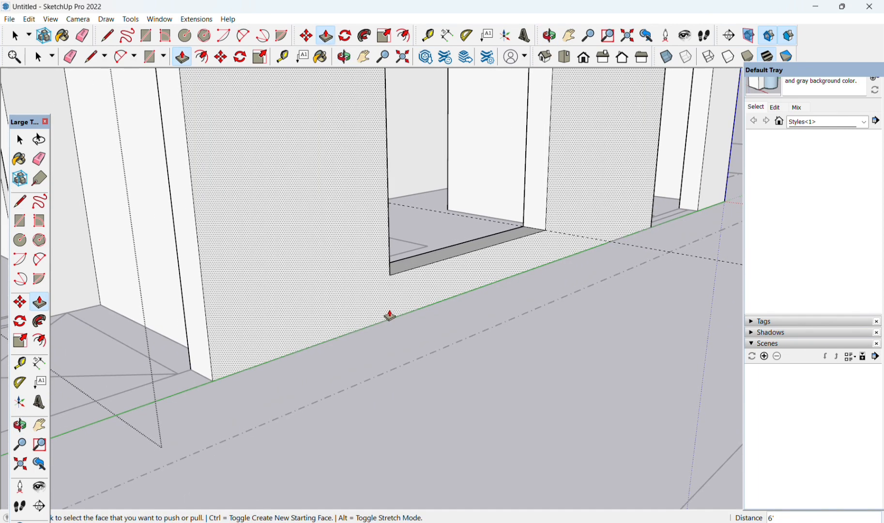
Erase the sill guide and the leftover seam lines on the interior side of the window wall
middle_drag(389, 315, 323, 379)
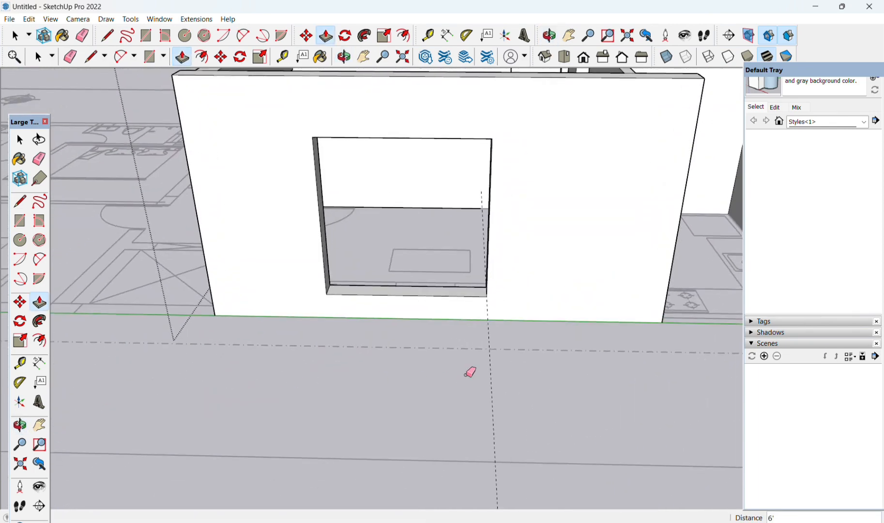
key(e)
scroll(494, 384, down, 3)
mouse_move(556, 377)
middle_down()
mouse_move(288, 361)
mouse_move(119, 479)
mouse_move(329, 248)
mouse_move(134, 223)
middle_up()
scroll(328, 247, up, 3)
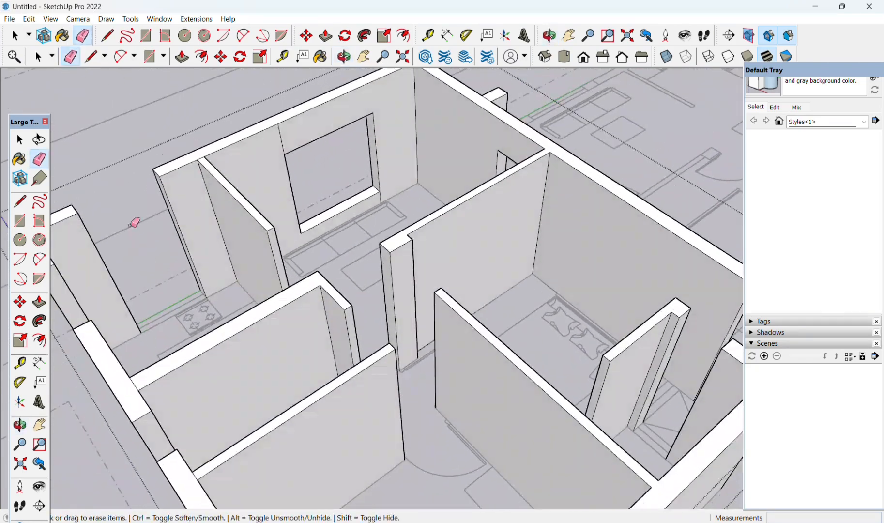
middle_drag(279, 146, 632, 216)
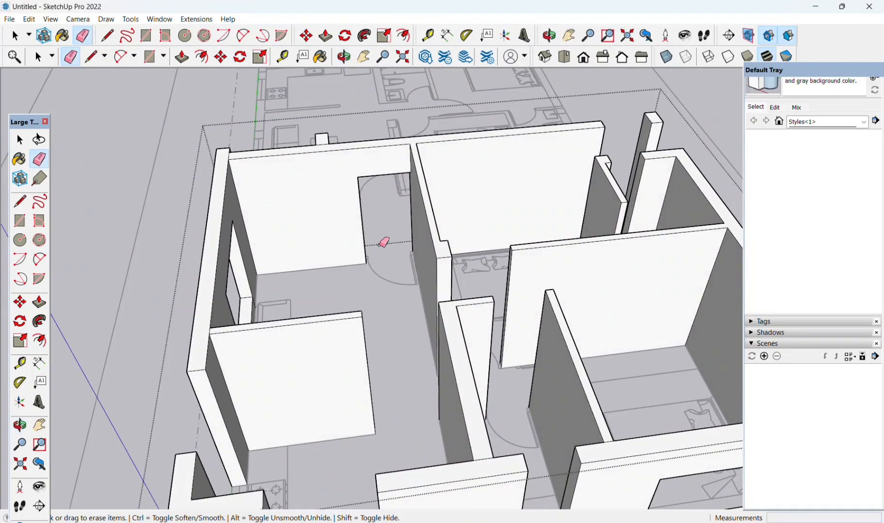
Measure from the wall's top edge down to the window head and inspect the finished opening from inside the room
middle_drag(309, 235, 241, 158)
scroll(379, 110, up, 3)
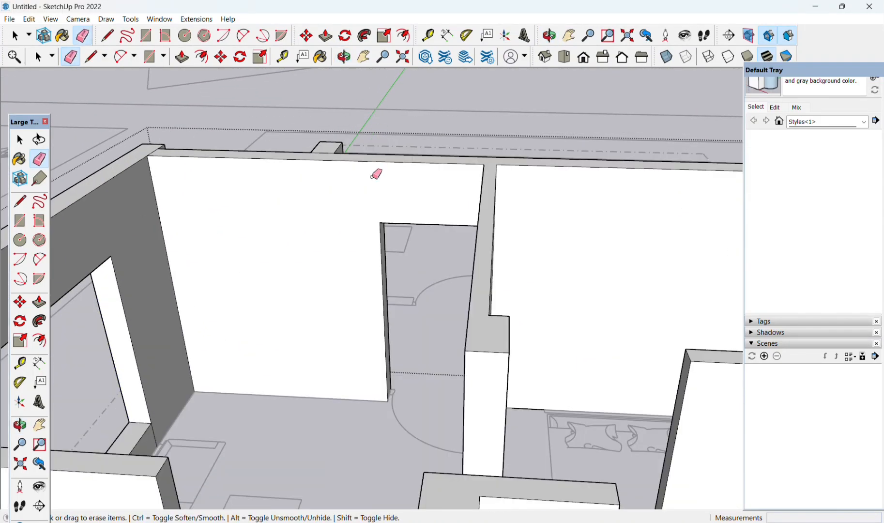
key(t)
click(428, 163)
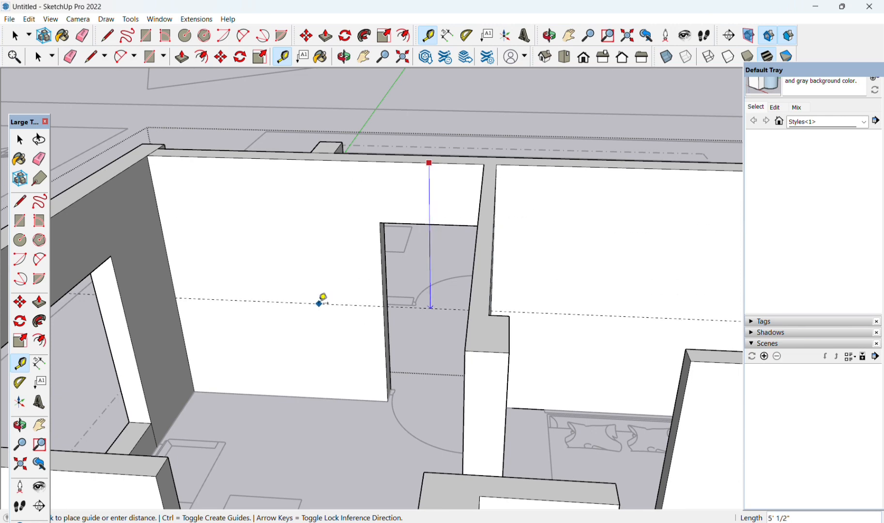
middle_drag(321, 301, 441, 261)
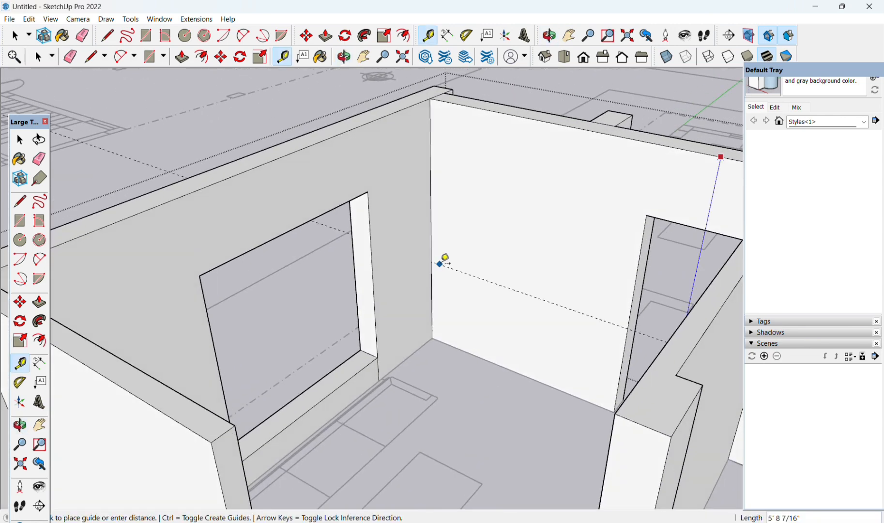
click(266, 159)
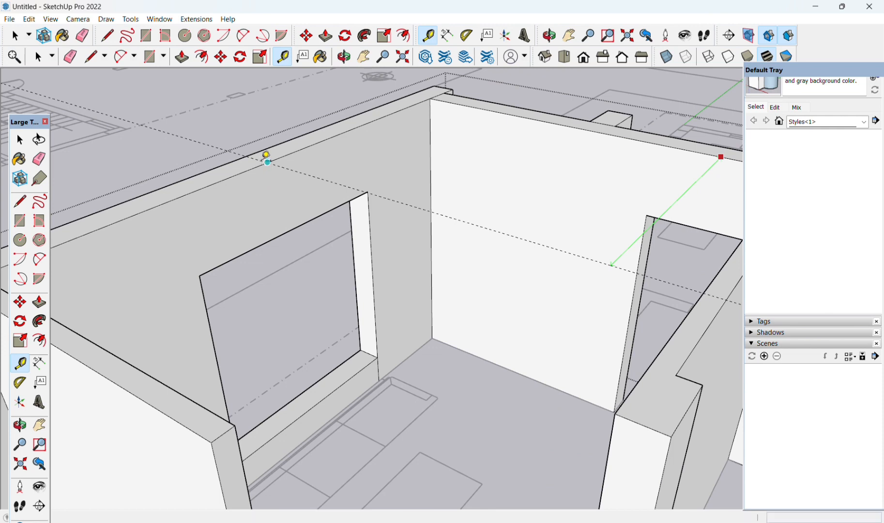
click(266, 163)
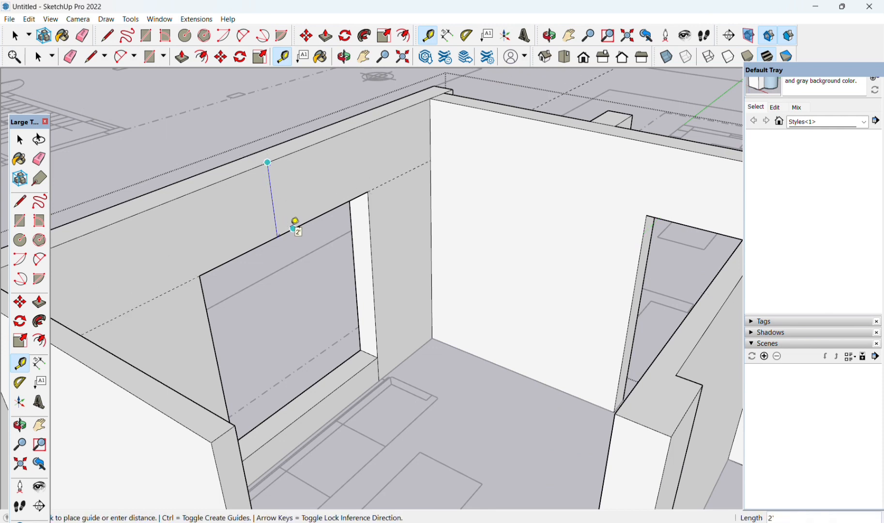
key(space)
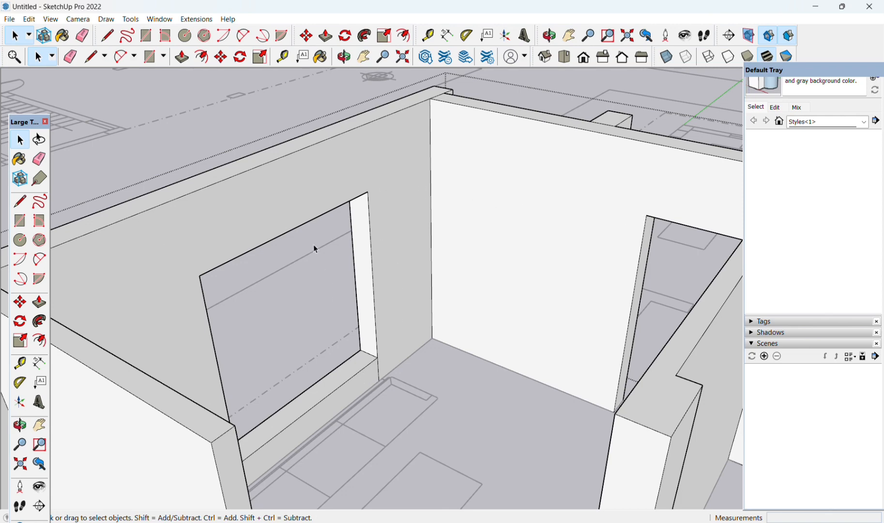
middle_drag(550, 275, 513, 271)
middle_drag(359, 258, 338, 296)
scroll(338, 296, up, 3)
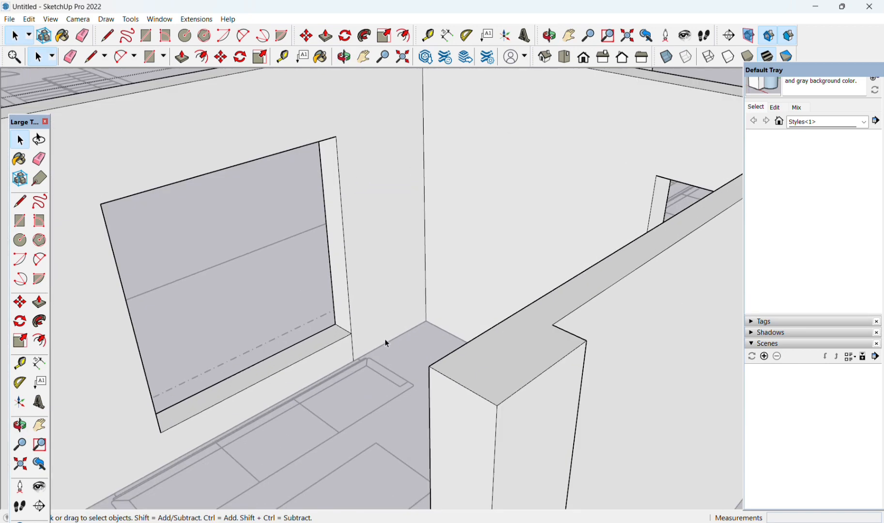
Inspect the window openings and the remaining gaps in the exterior walls from around the house
key(e)
scroll(392, 386, down, 4)
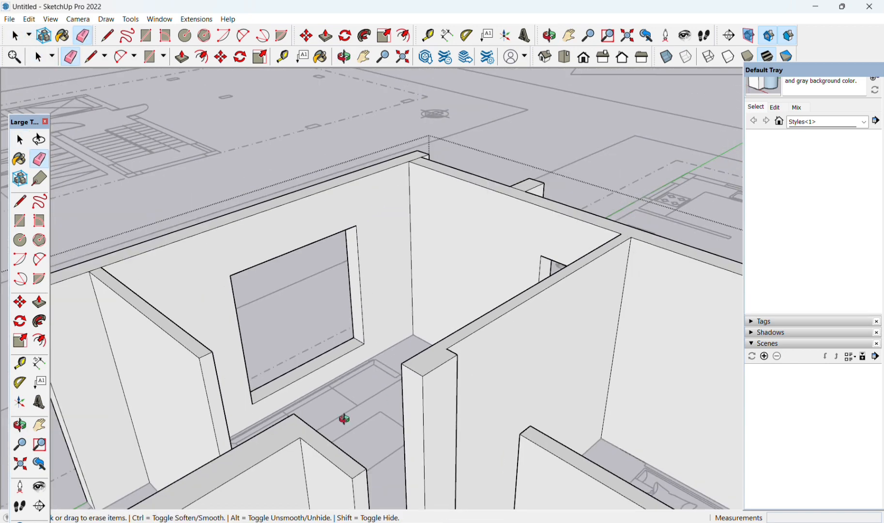
mouse_move(344, 419)
middle_down()
mouse_move(357, 330)
mouse_move(247, 355)
mouse_move(109, 369)
middle_up()
scroll(205, 364, down, 5)
shift+middle_drag(258, 384, 330, 188)
mouse_move(331, 188)
middle_down()
mouse_move(300, 211)
mouse_move(191, 241)
middle_up()
scroll(219, 170, up, 5)
mouse_move(219, 170)
middle_down()
mouse_move(138, 166)
mouse_move(175, 262)
mouse_move(268, 348)
middle_up()
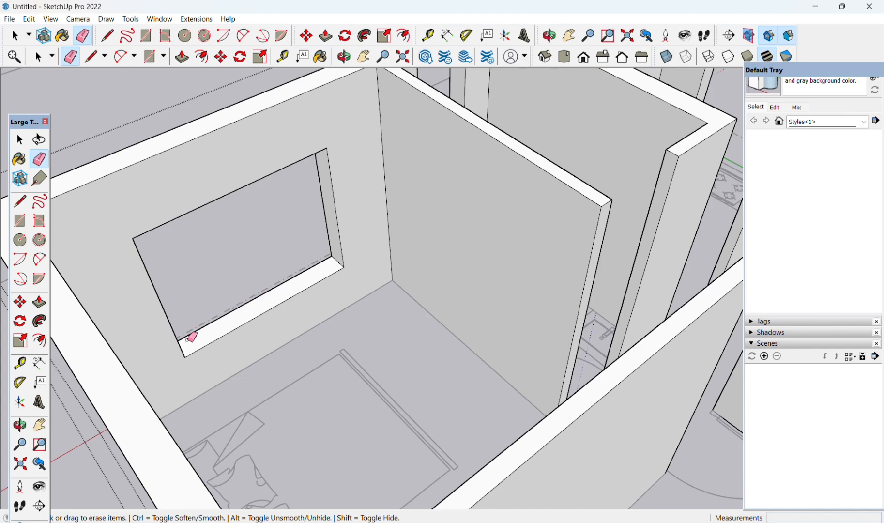
scroll(339, 292, down, 4)
middle_drag(338, 295, 61, 228)
scroll(420, 266, up, 4)
scroll(330, 276, up, 3)
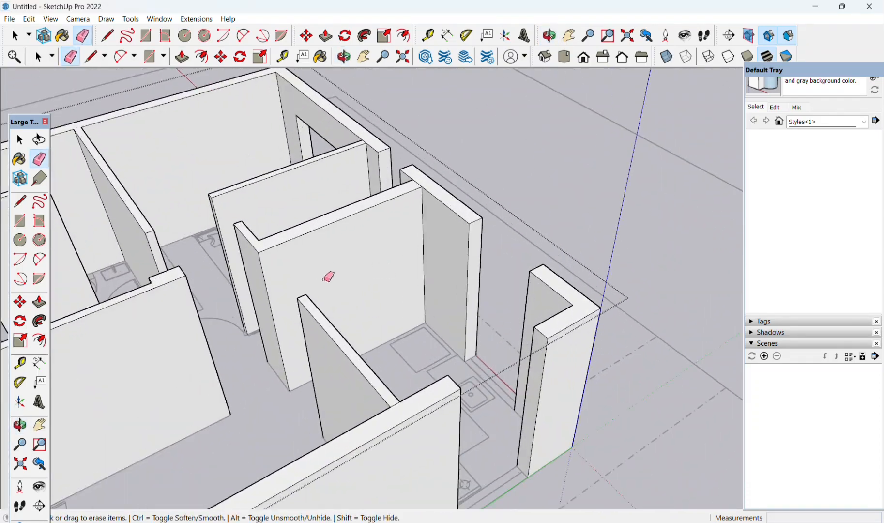
middle_drag(329, 276, 534, 343)
scroll(542, 350, up, 2)
key(e)
scroll(550, 334, up, 4)
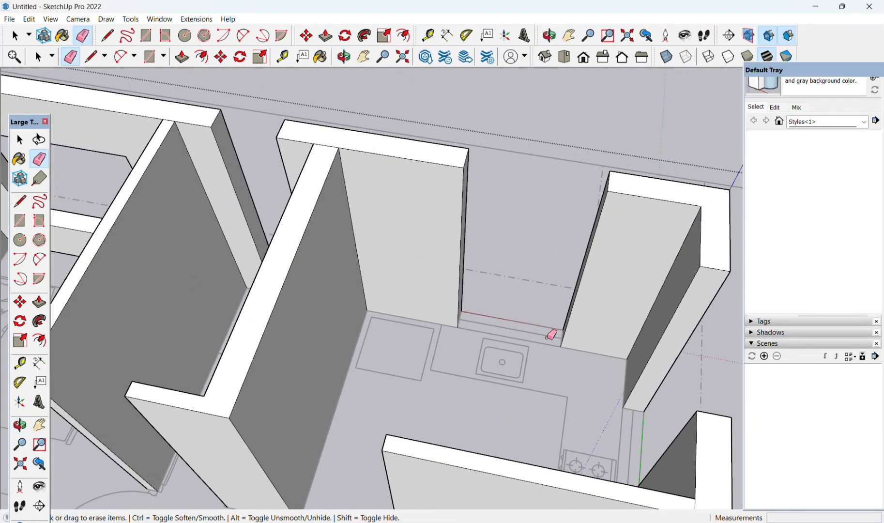
scroll(542, 329, down, 4)
scroll(488, 319, down, 3)
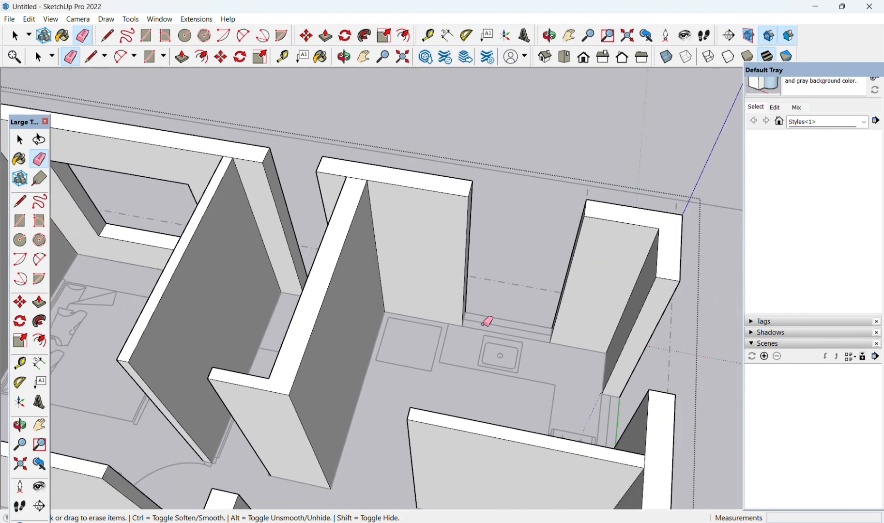
Place a guide below the top edge of the wall end at the narrow gap in the exterior wall
mouse_move(488, 319)
middle_down()
mouse_move(502, 351)
mouse_move(669, 356)
mouse_move(728, 347)
mouse_move(716, 256)
mouse_move(741, 325)
middle_up()
scroll(338, 352, up, 3)
mouse_move(349, 350)
middle_down()
mouse_move(363, 345)
mouse_move(252, 339)
mouse_move(295, 276)
middle_up()
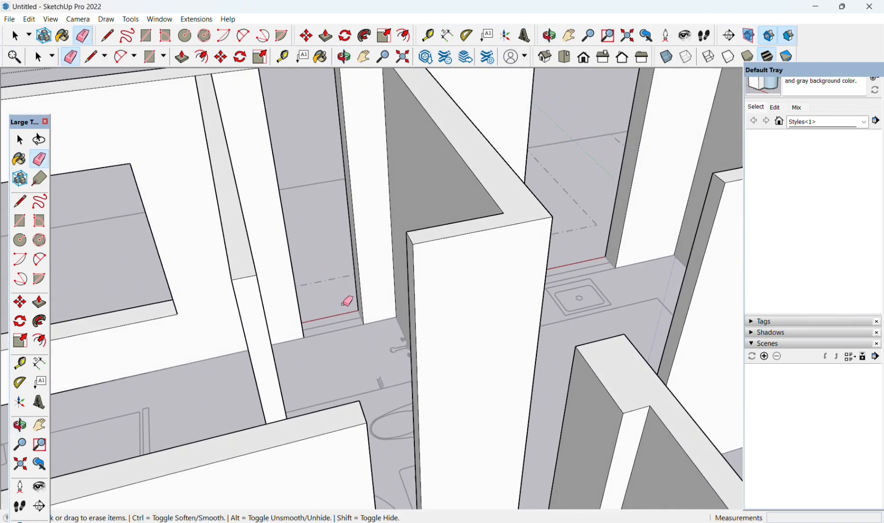
scroll(359, 322, up, 3)
scroll(361, 325, down, 2)
middle_drag(369, 321, 418, 444)
scroll(419, 208, up, 2)
mouse_move(415, 210)
middle_down()
mouse_move(460, 233)
mouse_move(513, 213)
middle_up()
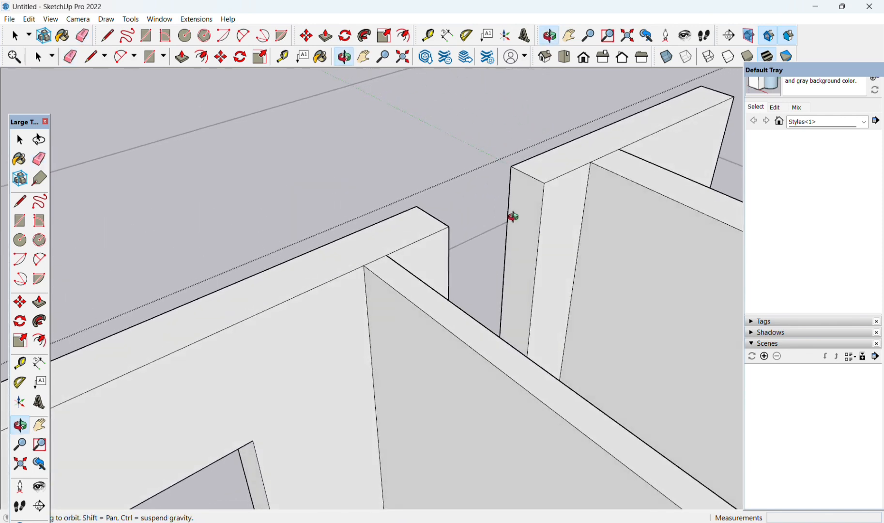
key(t)
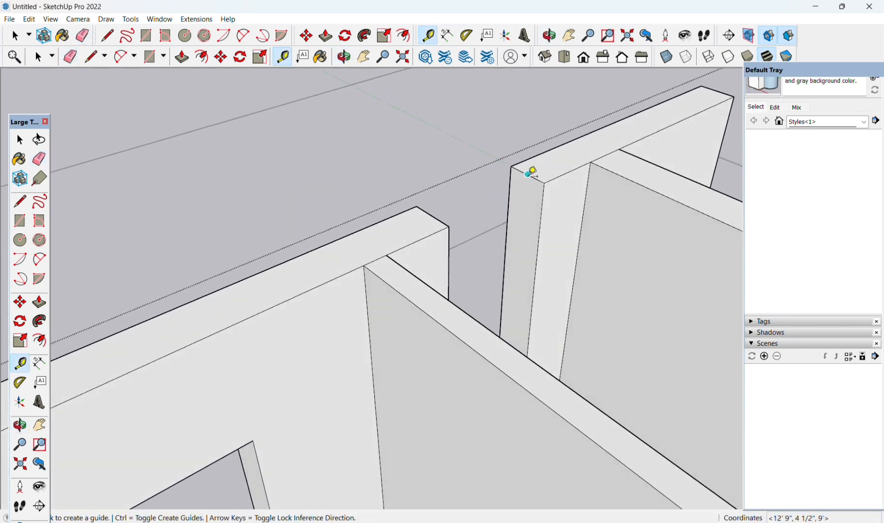
click(531, 172)
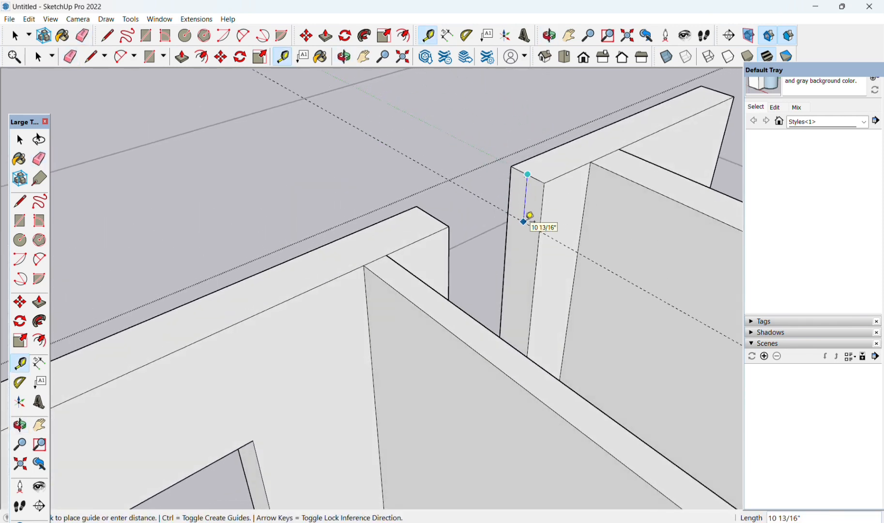
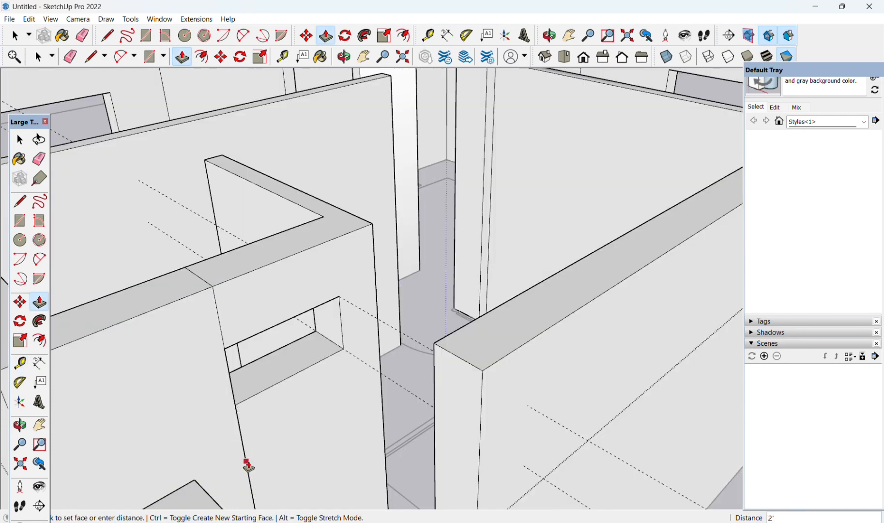
Push/pull the wall section 2' across the small window gap and erase its leftover seam lines and guides
click(247, 464)
key(e)
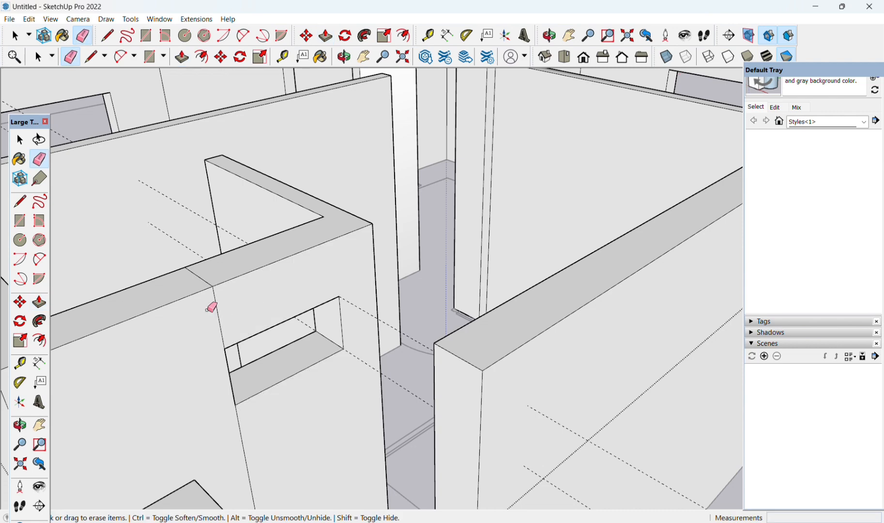
scroll(340, 303, down, 1)
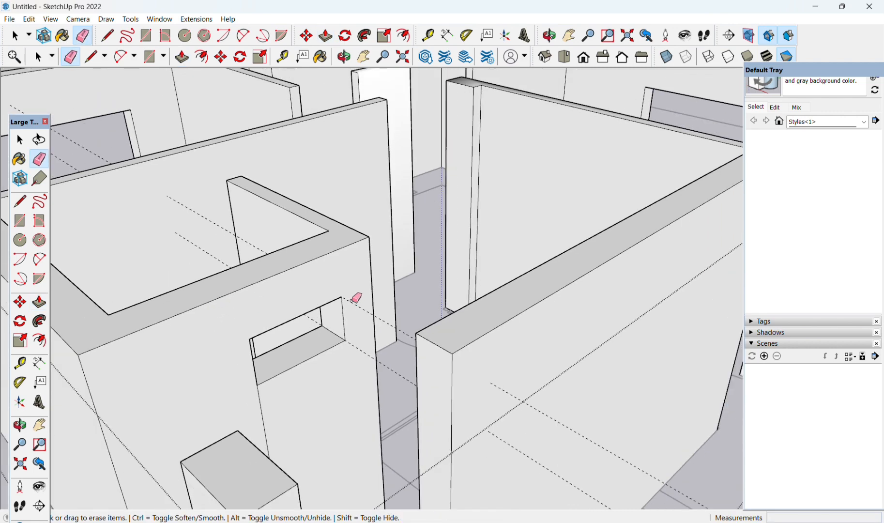
mouse_move(360, 358)
middle_down()
mouse_move(306, 355)
mouse_move(266, 317)
mouse_move(199, 340)
mouse_move(280, 337)
mouse_move(290, 377)
middle_up()
scroll(310, 368, down, 1)
scroll(375, 349, down, 2)
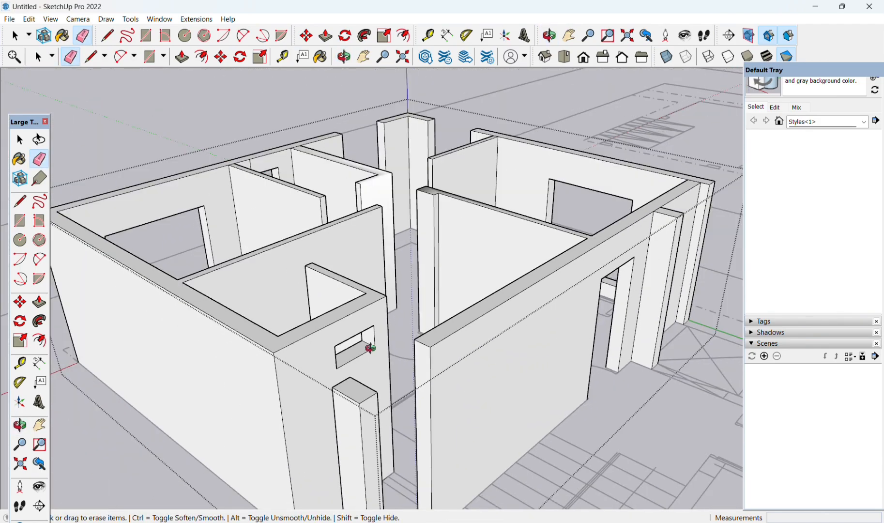
Place a guide 2' below the top edge of the bedroom partition's end face at the doorway
mouse_move(376, 350)
middle_down()
mouse_move(255, 273)
mouse_move(179, 250)
mouse_move(91, 274)
middle_up()
scroll(174, 280, up, 3)
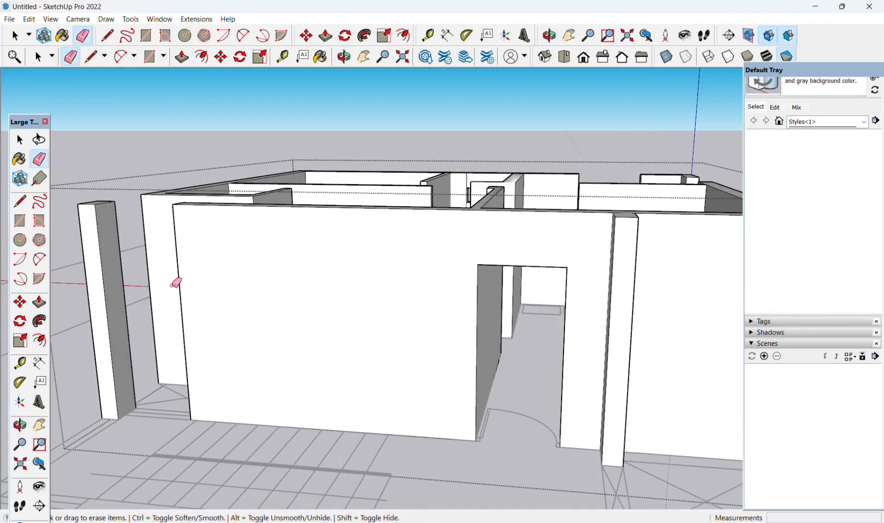
mouse_move(191, 332)
middle_down()
mouse_move(315, 345)
mouse_move(419, 393)
mouse_move(469, 442)
mouse_move(334, 454)
mouse_move(312, 438)
middle_up()
scroll(402, 404, up, 2)
mouse_move(507, 393)
middle_down()
mouse_move(306, 453)
mouse_move(192, 339)
mouse_move(306, 290)
mouse_move(215, 246)
mouse_move(254, 213)
mouse_move(268, 339)
mouse_move(182, 465)
mouse_move(122, 459)
mouse_move(129, 451)
middle_up()
scroll(181, 429, up, 3)
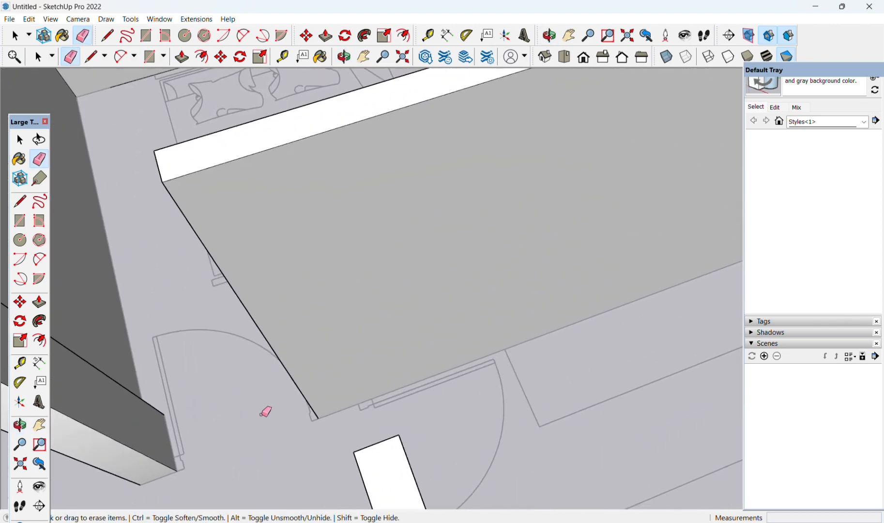
mouse_move(267, 411)
middle_down()
mouse_move(282, 393)
mouse_move(444, 312)
mouse_move(479, 320)
mouse_move(446, 324)
middle_up()
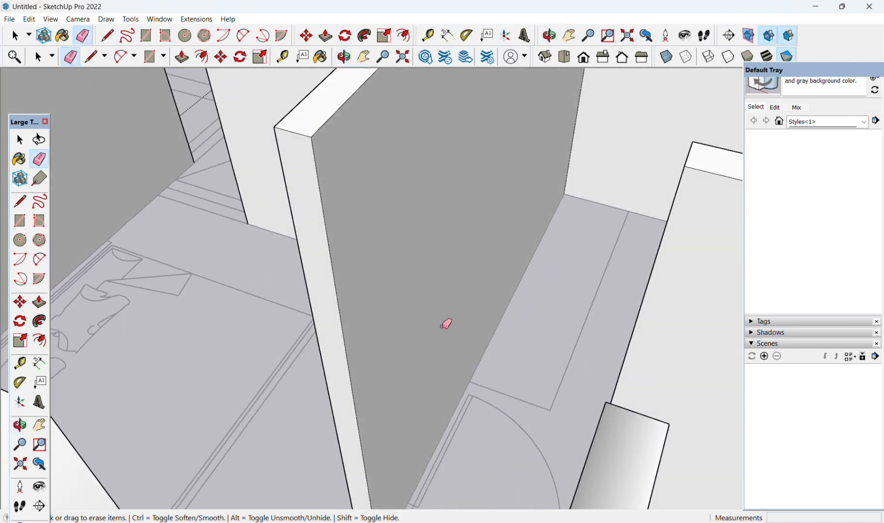
key(t)
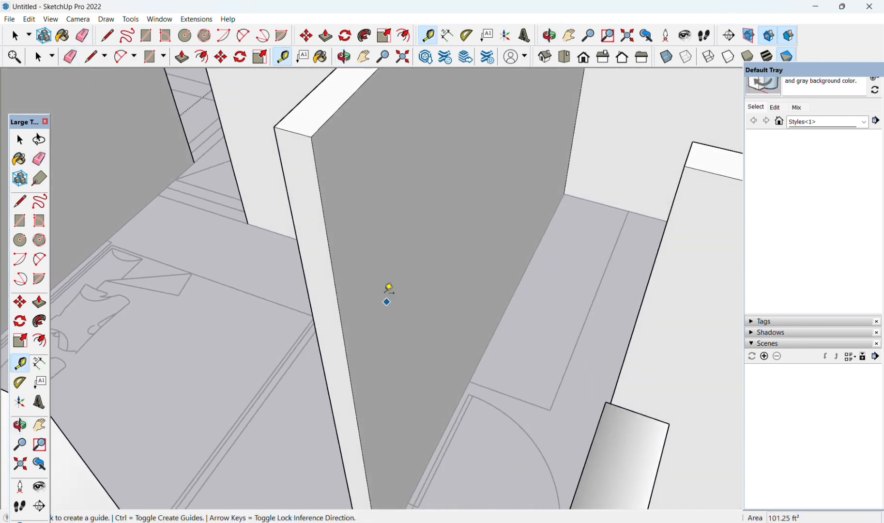
click(293, 131)
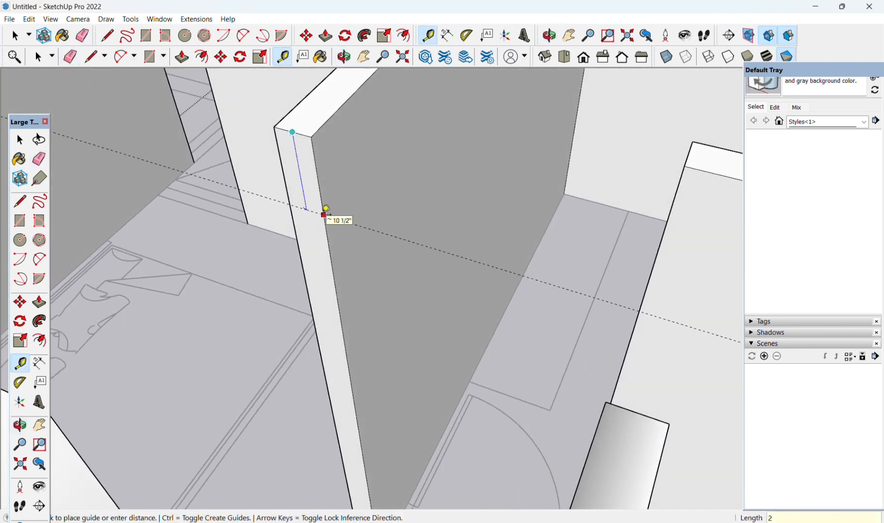
click(325, 212)
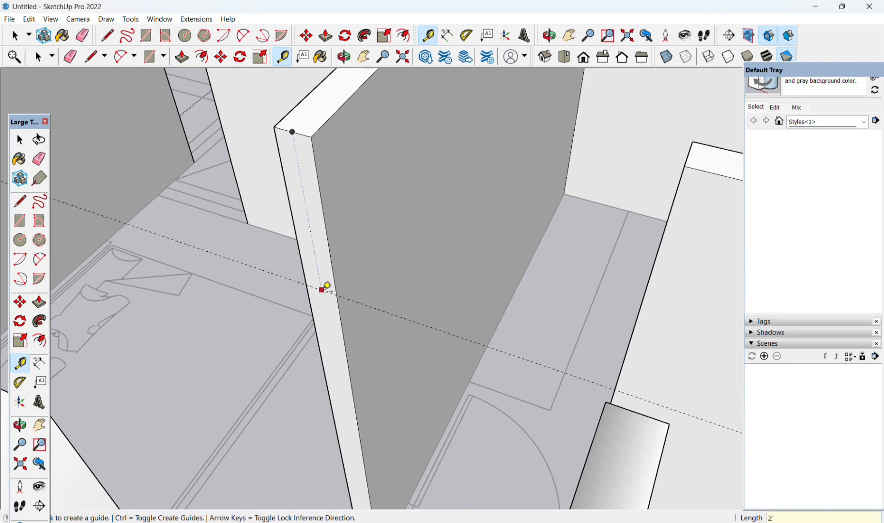
Split the partition's end face with a 4 1/2" line along the guide and push/pull the upper section across the doorway to the facing wall
key(l)
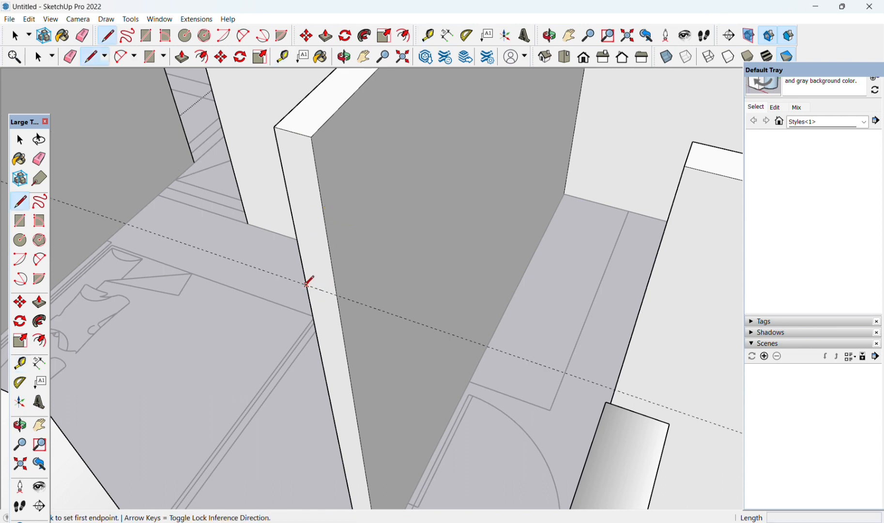
click(307, 282)
click(337, 293)
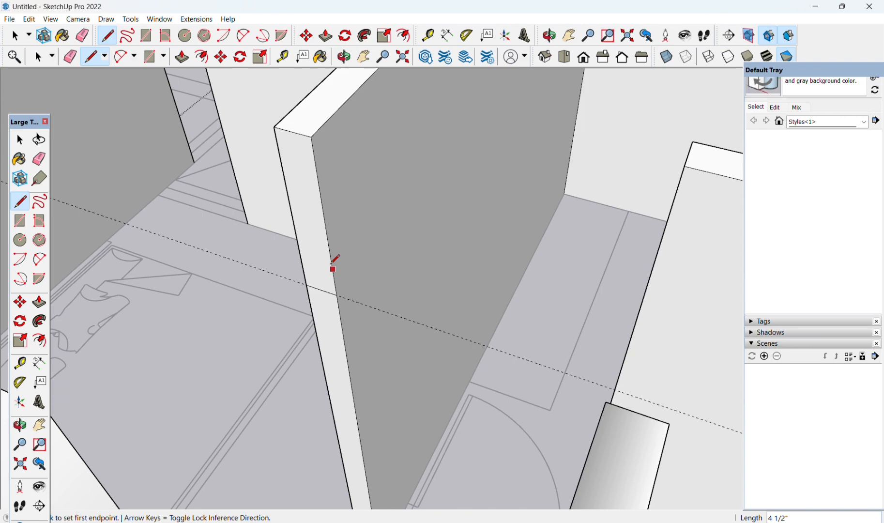
key(p)
click(307, 242)
scroll(255, 383, down, 2)
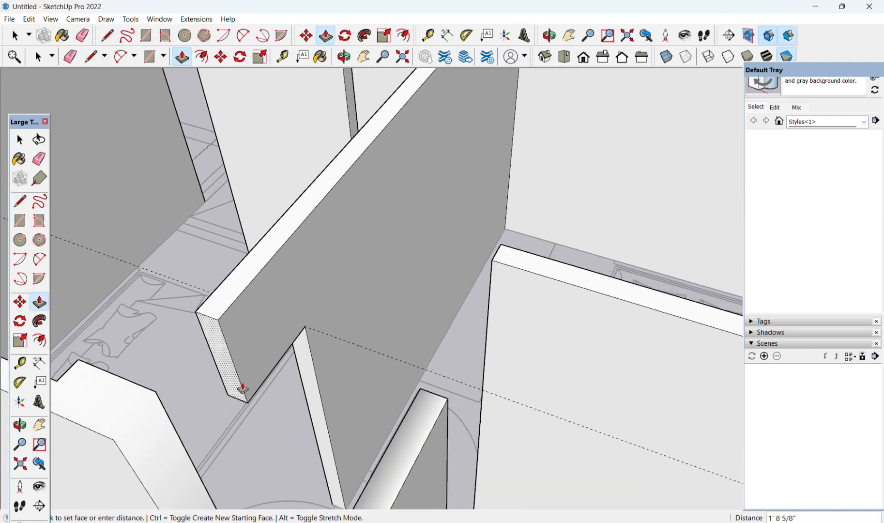
click(183, 450)
mouse_move(258, 441)
middle_down()
mouse_move(194, 410)
mouse_move(238, 416)
middle_up()
Erase the leftover seam line where the new door lintel meets the facing wall
key(e)
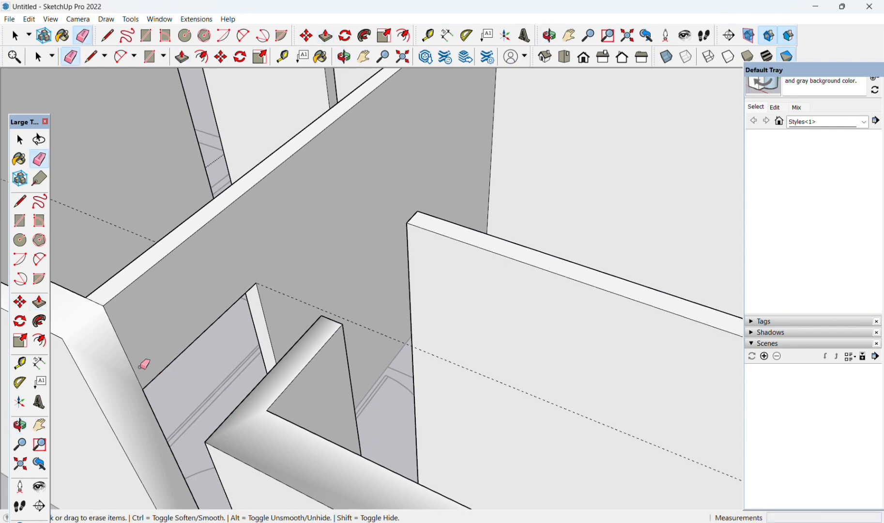
click(129, 358)
middle_drag(178, 338, 59, 359)
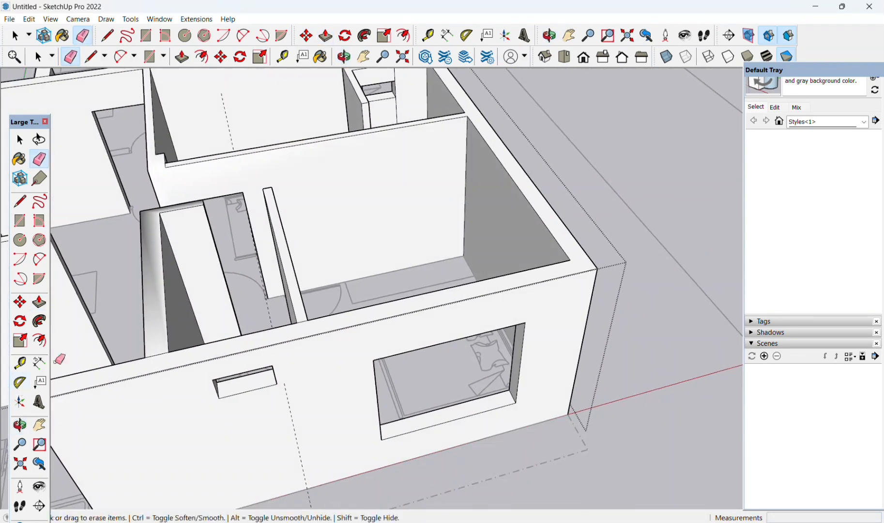
Place a guide 2' below the top edge of the end face of the partition between bedroom and bathroom
mouse_move(381, 234)
middle_down()
mouse_move(447, 169)
mouse_move(548, 108)
mouse_move(491, 140)
mouse_move(302, 205)
mouse_move(260, 80)
mouse_move(428, 1)
mouse_move(349, 73)
mouse_move(216, 234)
middle_up()
scroll(317, 237, down, 4)
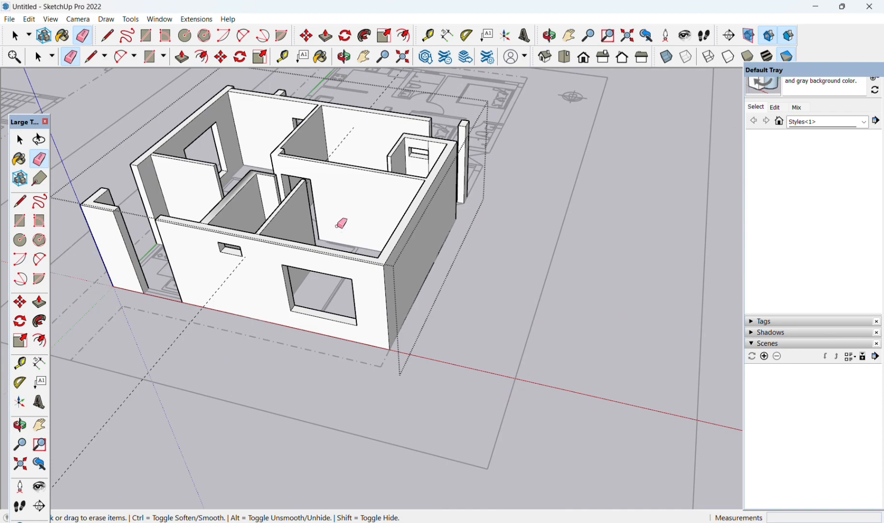
mouse_move(342, 224)
middle_down()
mouse_move(485, 237)
mouse_move(501, 250)
middle_up()
scroll(187, 296, up, 2)
mouse_move(187, 296)
middle_down()
mouse_move(289, 332)
mouse_move(461, 341)
mouse_move(465, 363)
mouse_move(321, 481)
mouse_move(478, 492)
middle_up()
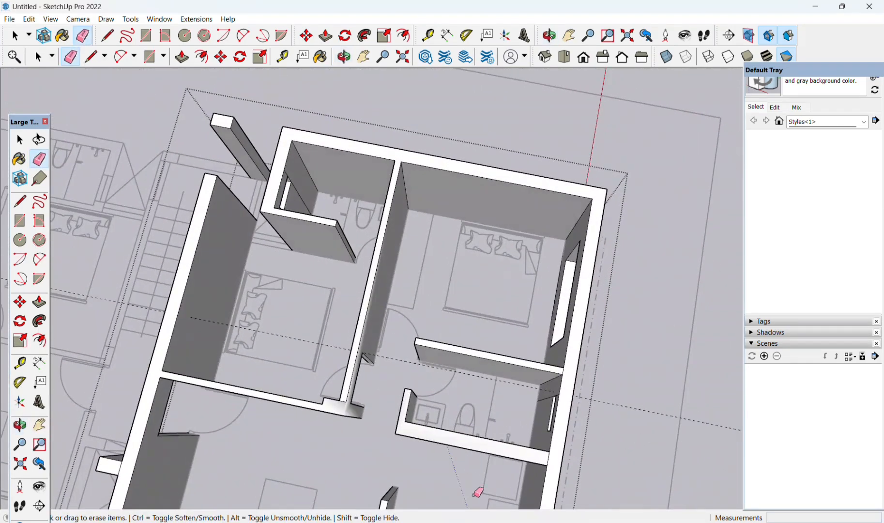
scroll(434, 374, up, 3)
middle_drag(434, 375, 566, 341)
scroll(479, 251, up, 5)
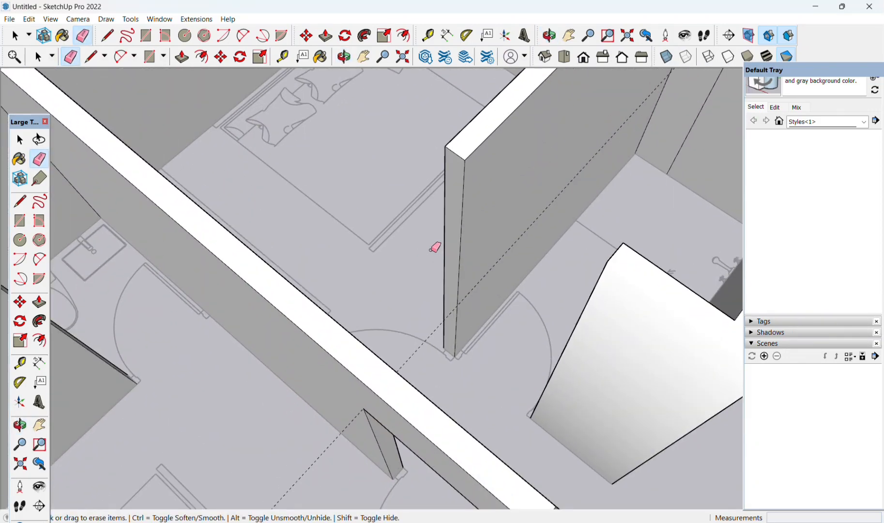
key(t)
click(455, 153)
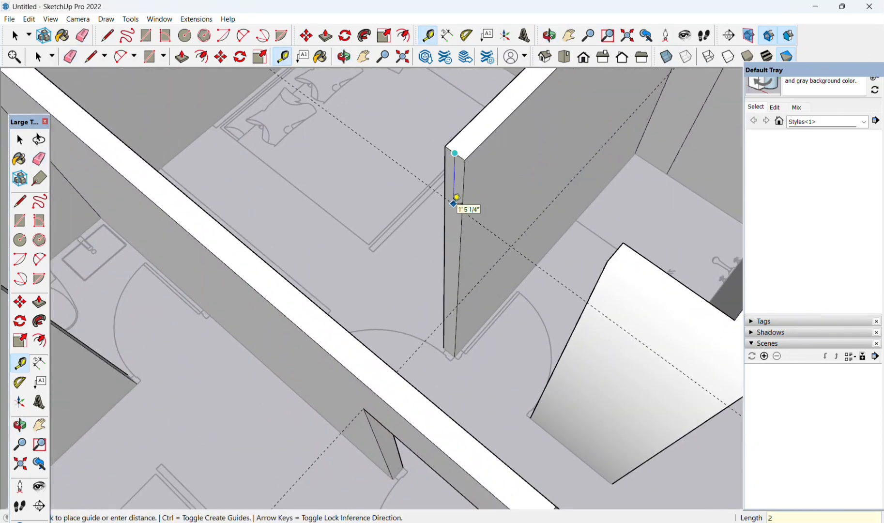
click(456, 197)
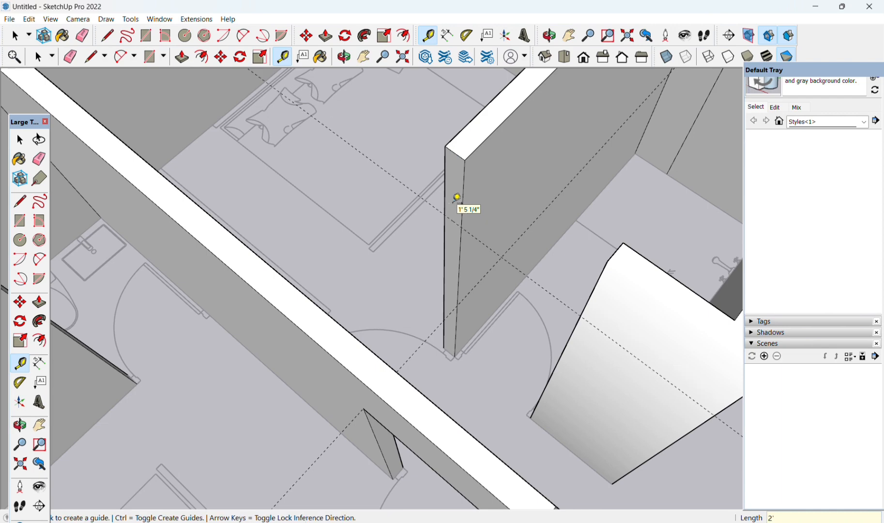
Draw a 4 1/2" line along the guide across that end face and push/pull the upper section 3' to form the door lintel
key(l)
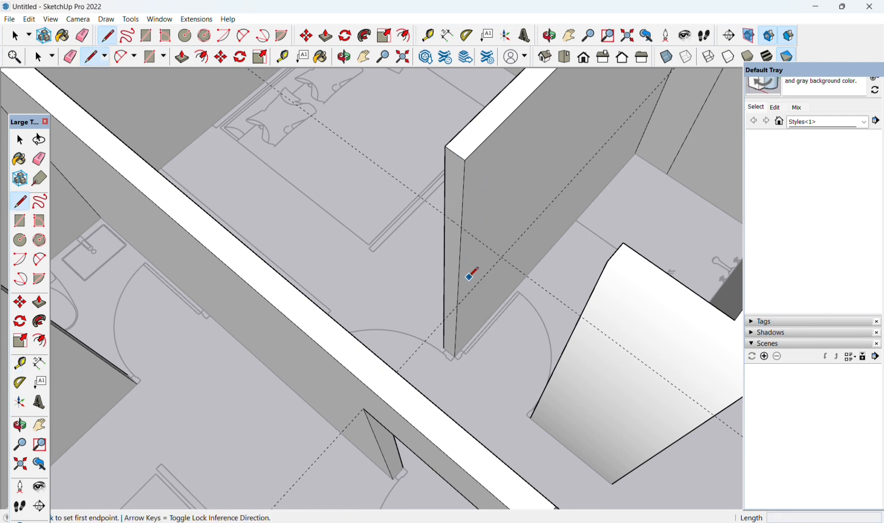
click(445, 213)
click(465, 221)
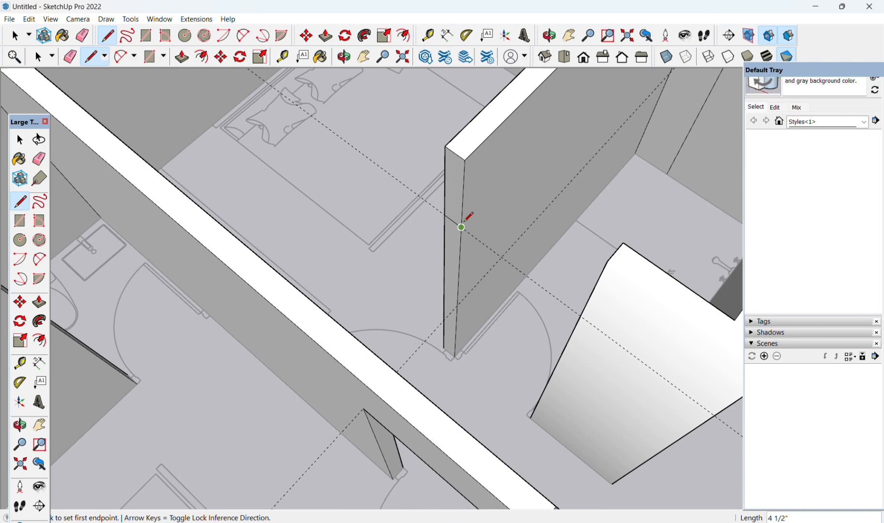
key(p)
click(451, 189)
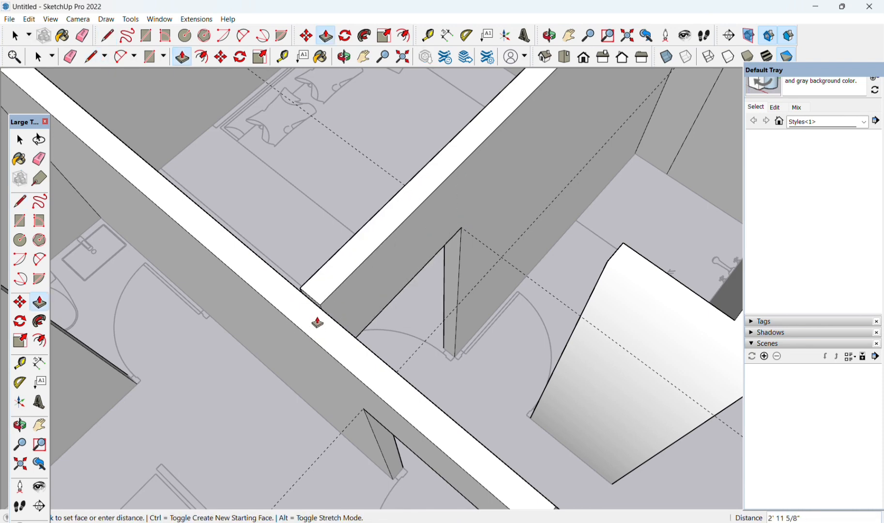
click(304, 299)
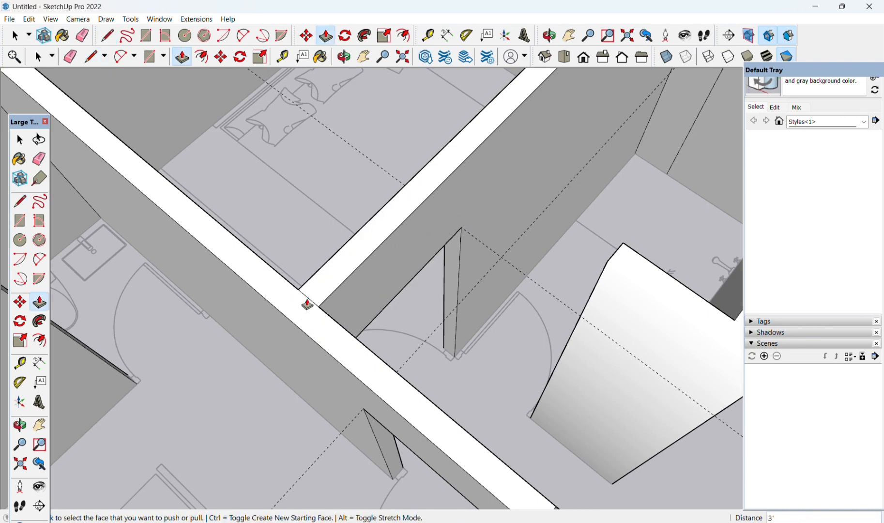
Examine the house walls from several angles to find openings that still lack a lintel or sill and leftover seams
middle_drag(306, 304, 294, 238)
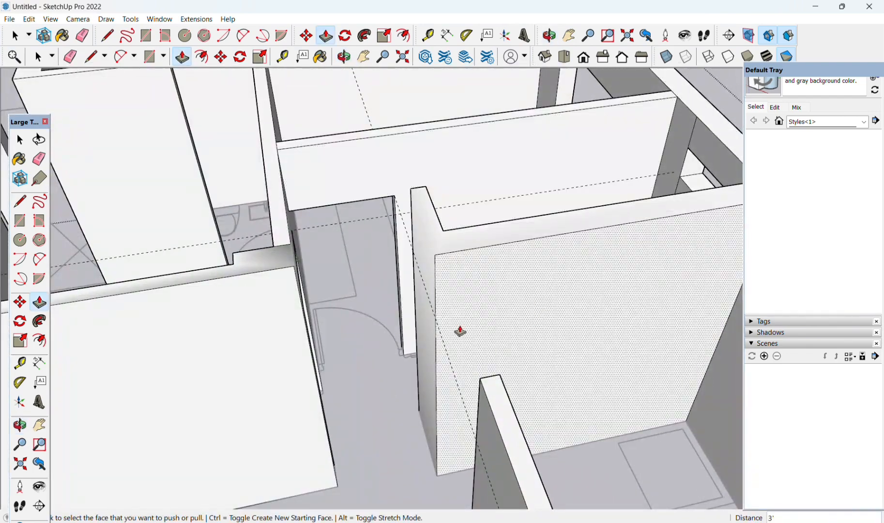
key(e)
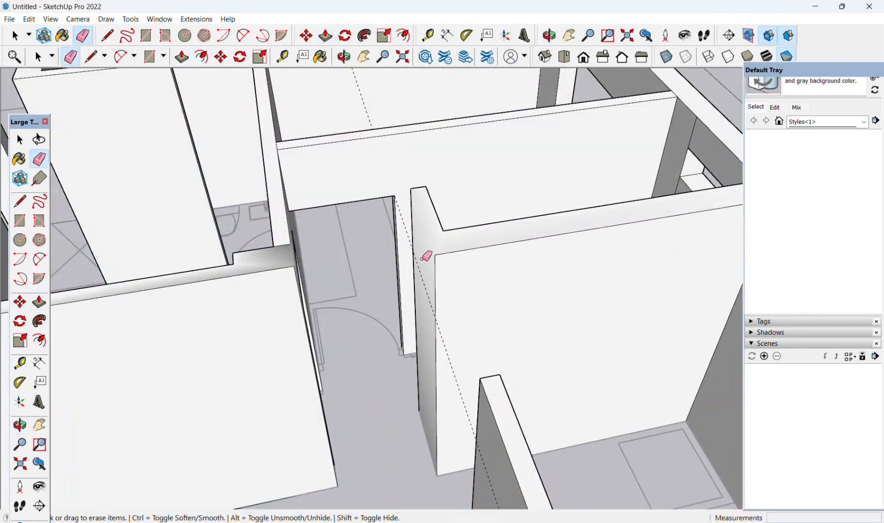
scroll(435, 343, down, 3)
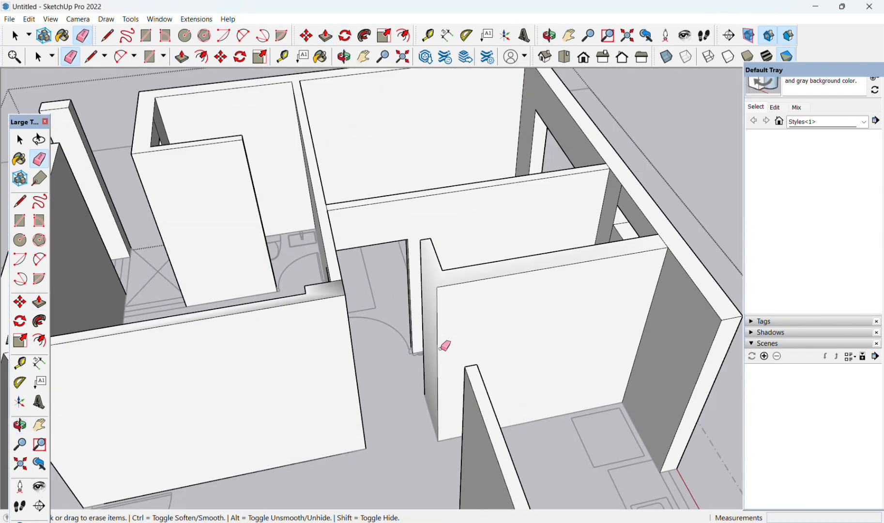
middle_drag(439, 349, 296, 243)
scroll(332, 269, down, 5)
middle_drag(396, 291, 65, 419)
scroll(563, 401, up, 5)
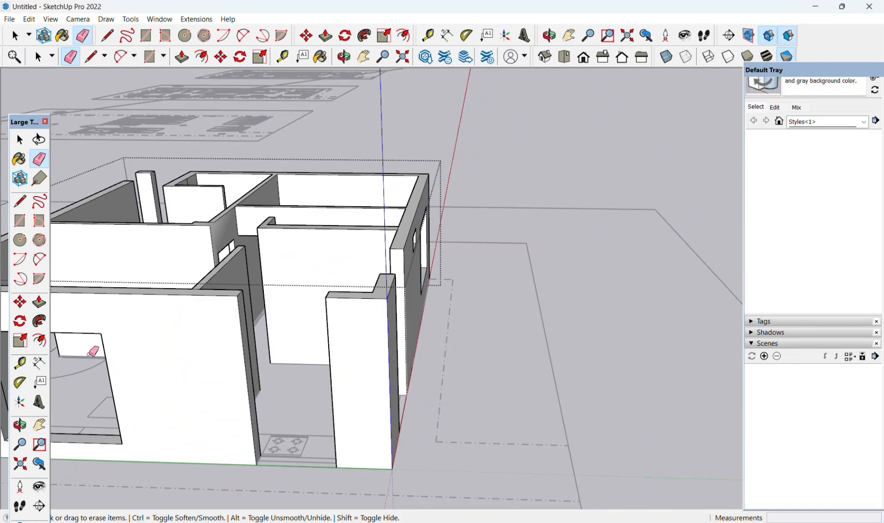
middle_drag(92, 352, 339, 508)
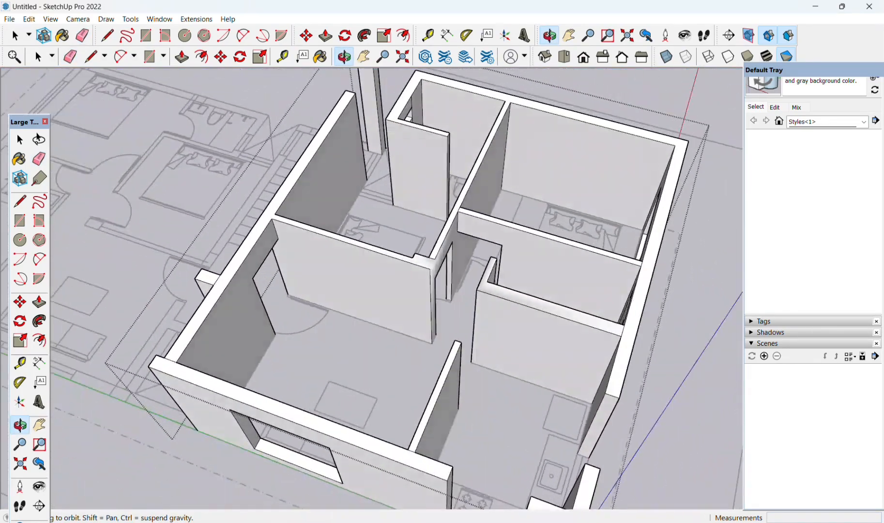
key(e)
scroll(470, 255, up, 5)
mouse_move(479, 247)
middle_down()
mouse_move(359, 258)
mouse_move(284, 280)
mouse_move(645, 290)
mouse_move(603, 215)
middle_up()
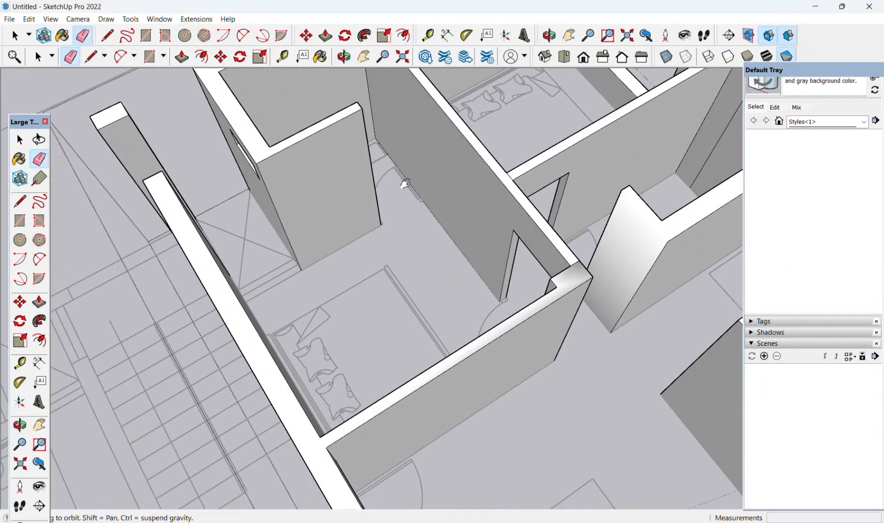
Place a guide 2' below the top edge of the end face of the wall beside the attached bathroom's doorway
middle_drag(404, 184, 263, 358)
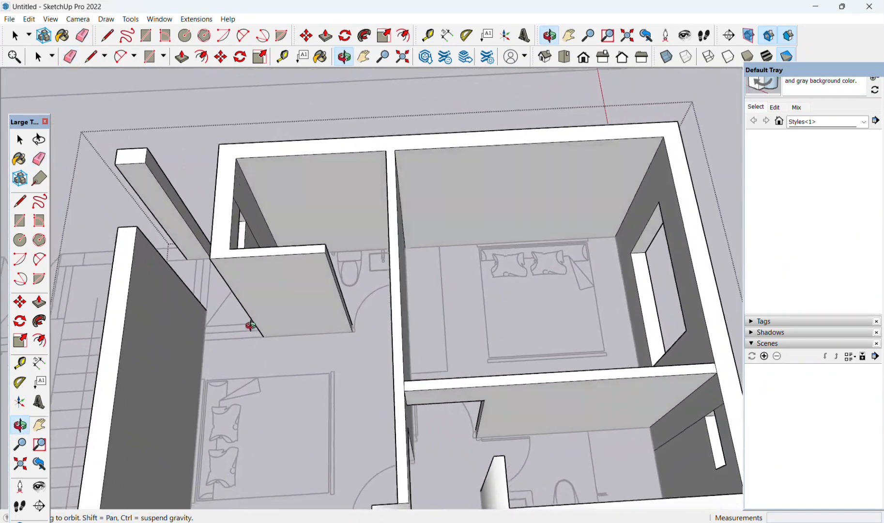
mouse_move(251, 326)
middle_down()
mouse_move(280, 253)
mouse_move(378, 205)
mouse_move(399, 237)
mouse_move(300, 269)
mouse_move(394, 256)
mouse_move(304, 270)
middle_up()
scroll(186, 226, up, 2)
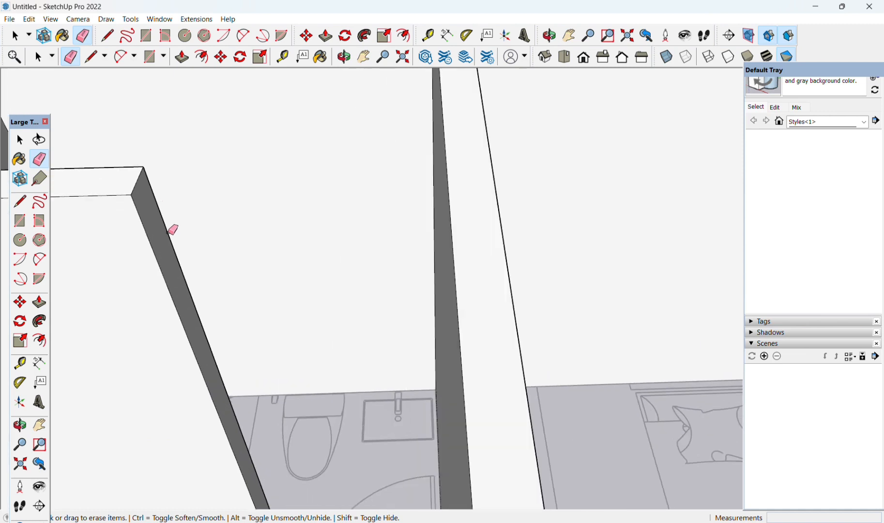
key(t)
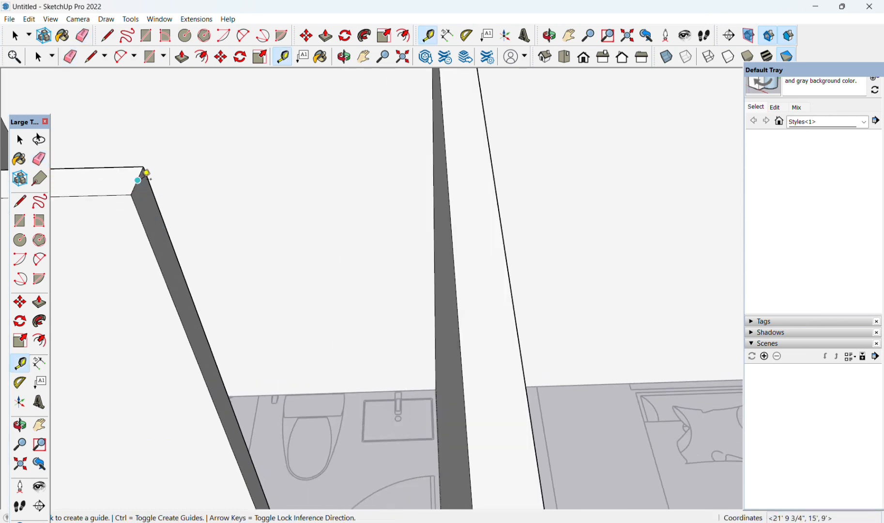
click(143, 179)
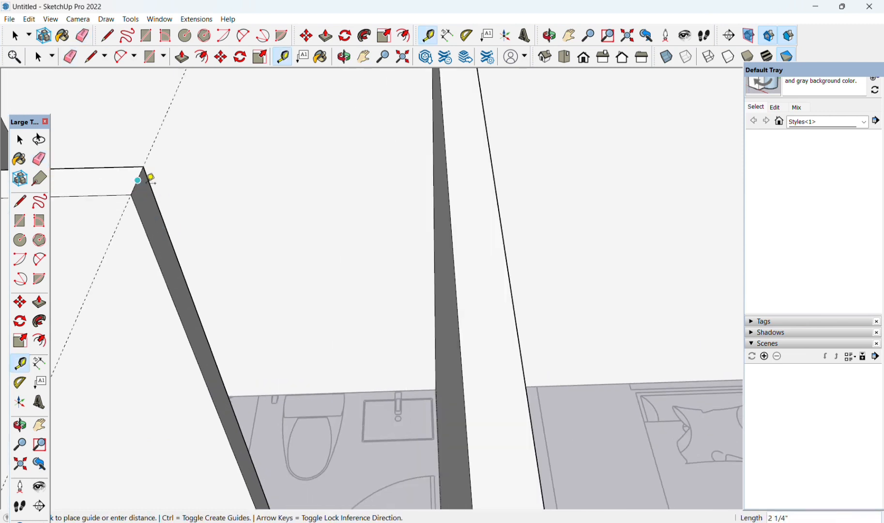
click(167, 214)
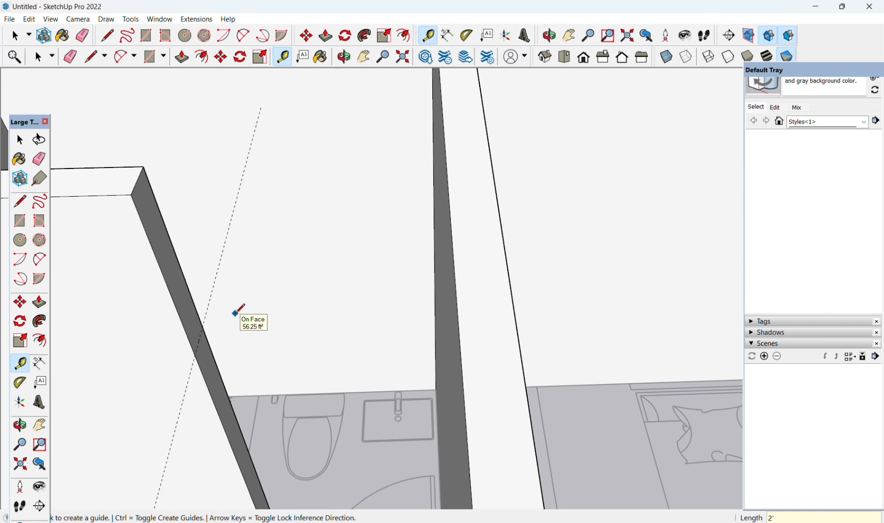
Draw a 4 1/2" line along the guide across that end face and push/pull the upper section 2' 6" to the facing wall
key(l)
scroll(178, 361, up, 3)
click(206, 352)
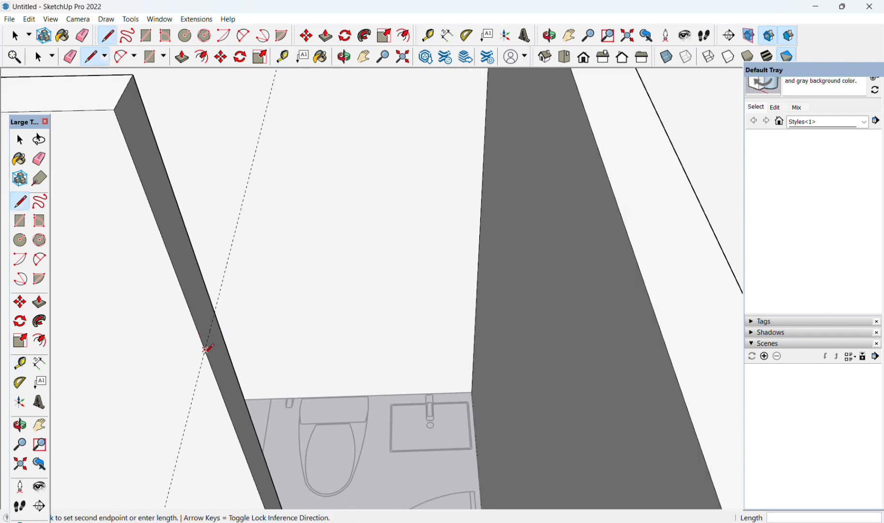
click(214, 311)
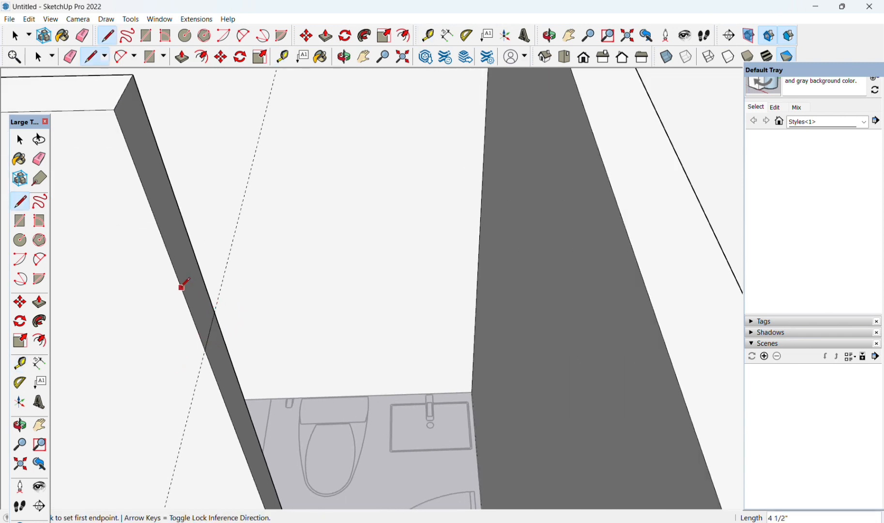
key(p)
click(191, 276)
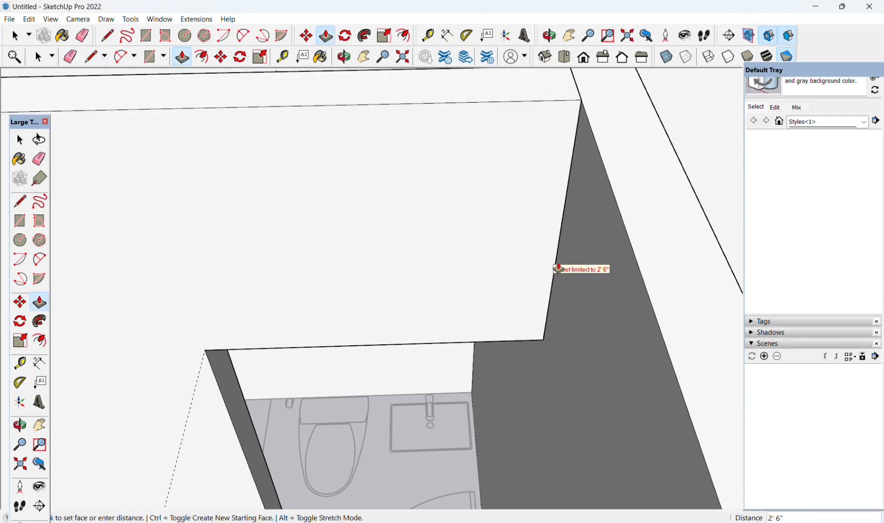
click(613, 183)
mouse_move(613, 183)
middle_down()
mouse_move(524, 336)
mouse_move(485, 300)
middle_up()
key(e)
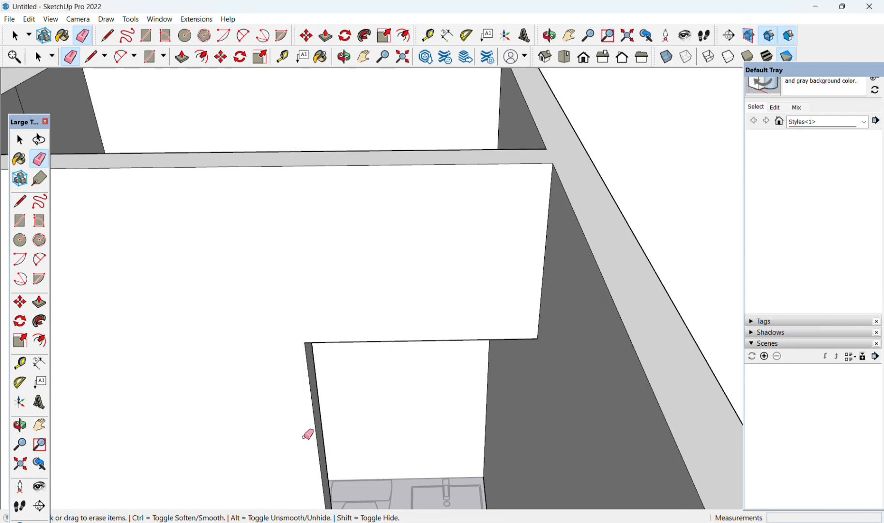
Look over the new lintel and the exterior and kitchen walls to check for remaining seams and openings
scroll(306, 432, down, 3)
middle_drag(322, 456, 373, 200)
scroll(387, 208, down, 5)
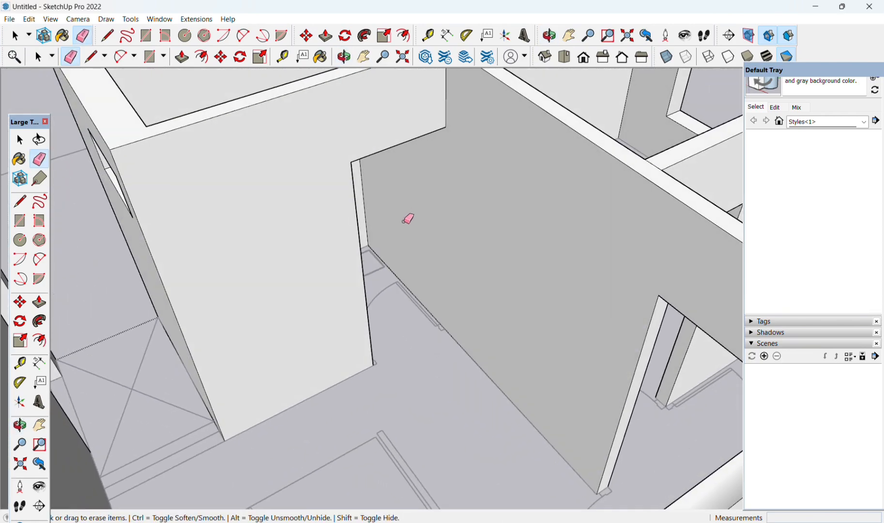
mouse_move(390, 257)
middle_down()
mouse_move(392, 294)
mouse_move(295, 350)
mouse_move(166, 247)
mouse_move(142, 170)
mouse_move(166, 108)
mouse_move(455, 330)
mouse_move(471, 400)
middle_up()
scroll(166, 107, up, 3)
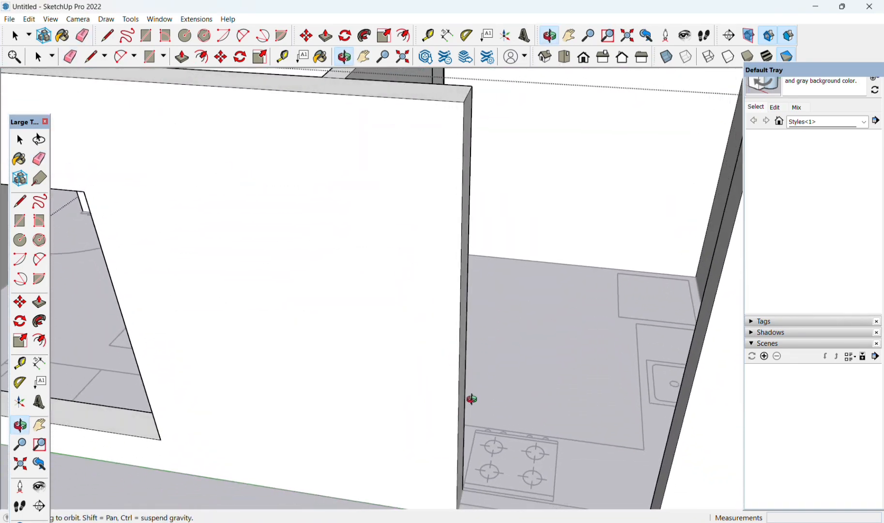
scroll(521, 389, down, 6)
middle_drag(455, 317, 730, 300)
scroll(525, 205, up, 5)
scroll(523, 205, up, 2)
Erase the leftover vertical seam on the outer bathroom wall beside the small high window
mouse_move(516, 205)
middle_down()
mouse_move(554, 257)
mouse_move(614, 308)
mouse_move(605, 367)
middle_up()
key(e)
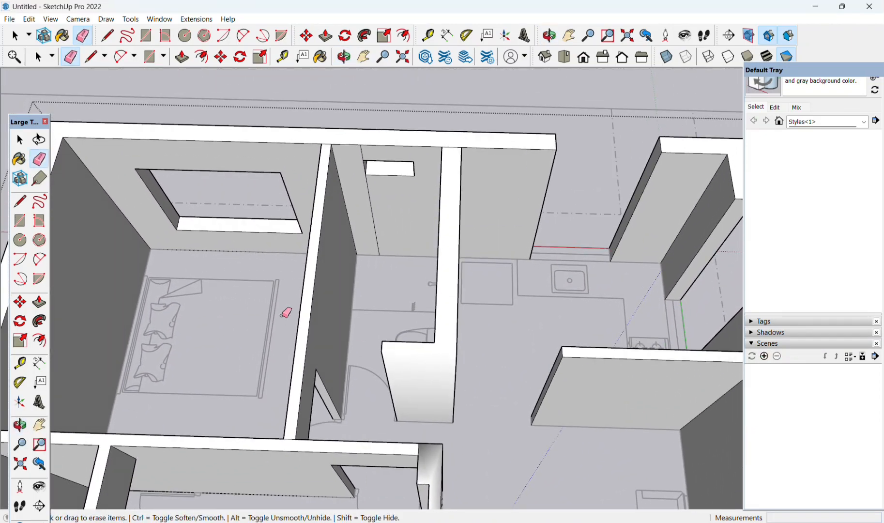
click(361, 215)
click(372, 204)
scroll(465, 258, up, 2)
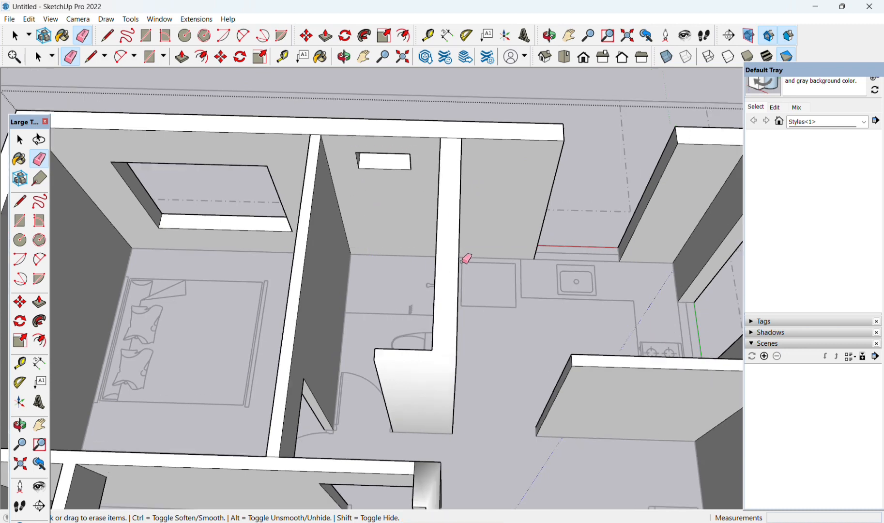
Place a guide 3' above the base edge of the kitchen corner wall's end face beside the sink opening
mouse_move(528, 258)
middle_down()
mouse_move(300, 306)
mouse_move(405, 256)
mouse_move(436, 223)
mouse_move(630, 231)
middle_up()
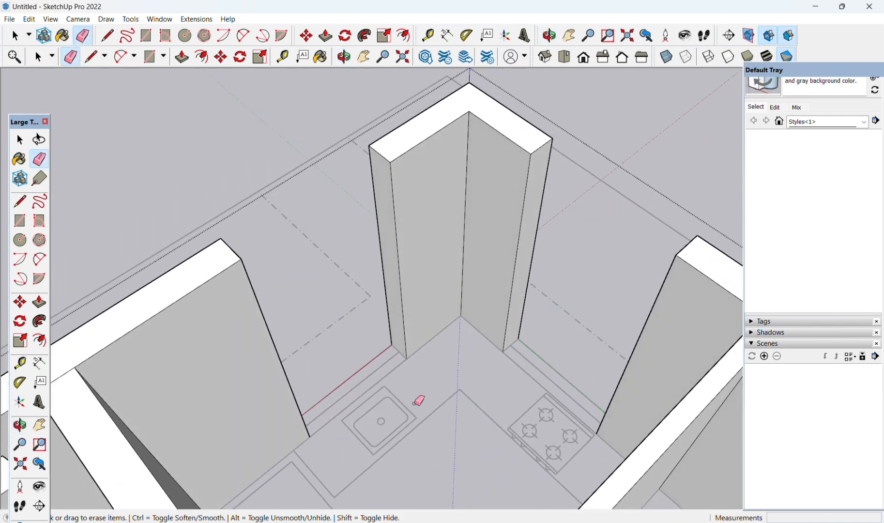
mouse_move(419, 401)
middle_down()
mouse_move(424, 320)
mouse_move(441, 347)
middle_up()
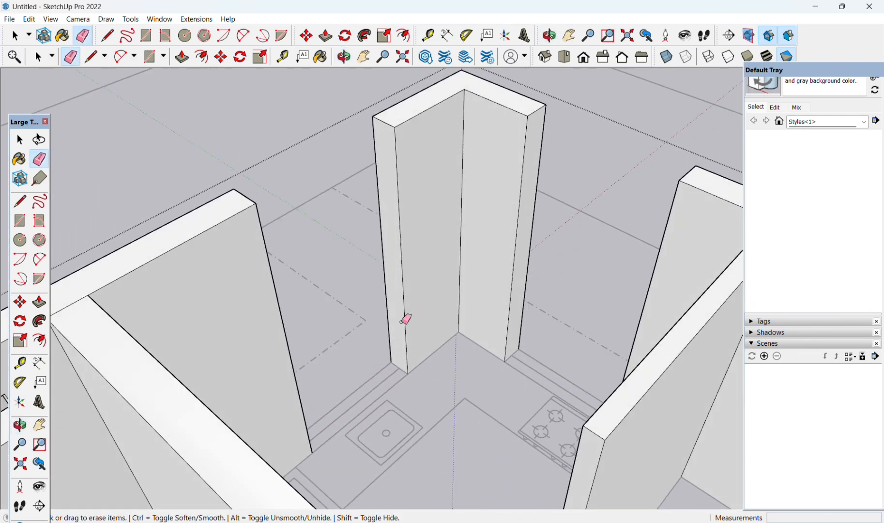
middle_drag(397, 344, 422, 358)
scroll(419, 363, up, 4)
scroll(419, 362, up, 1)
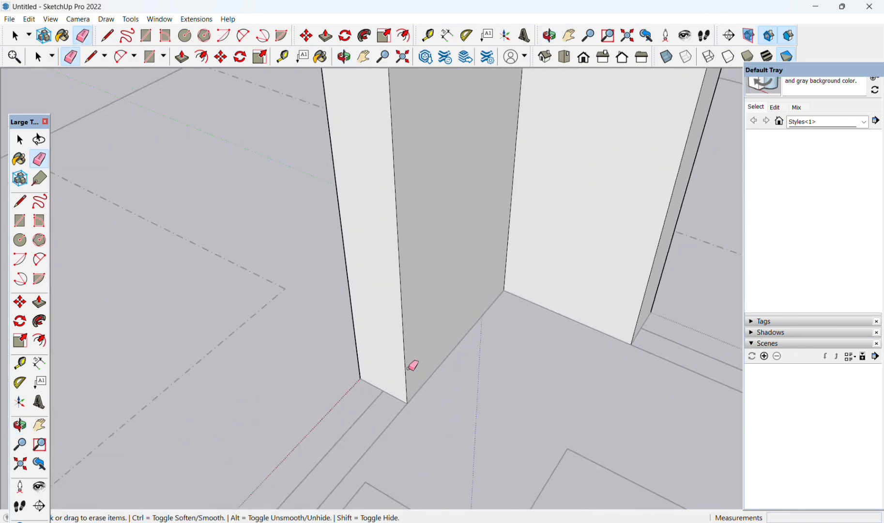
key(t)
click(392, 394)
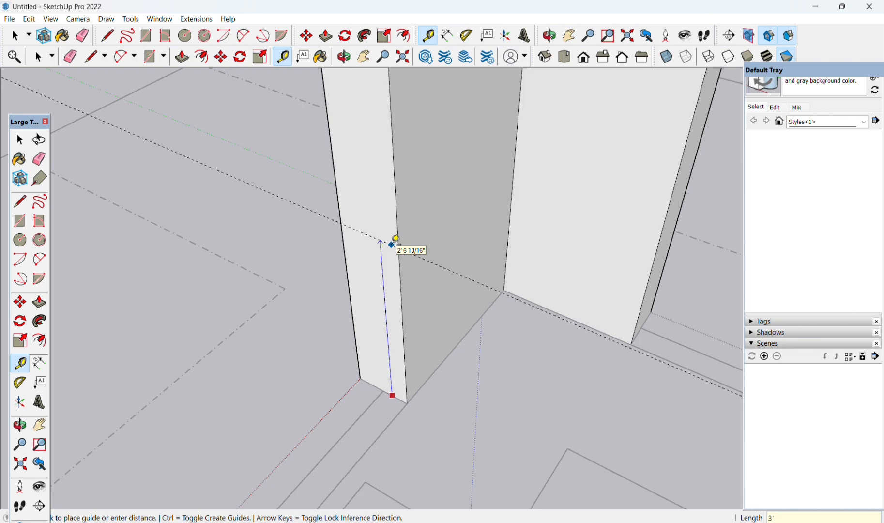
click(395, 239)
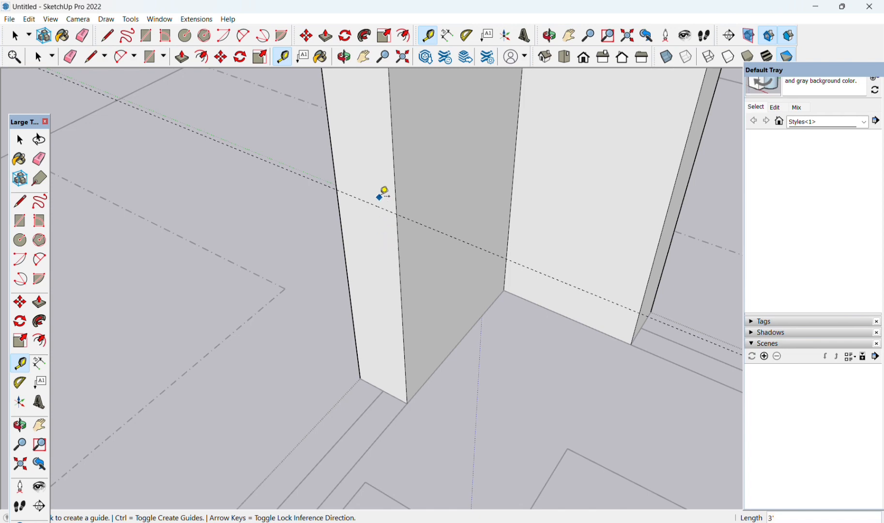
Place a second guide 2' below the top edge of the corner wall's end face at the sink opening
click(377, 205)
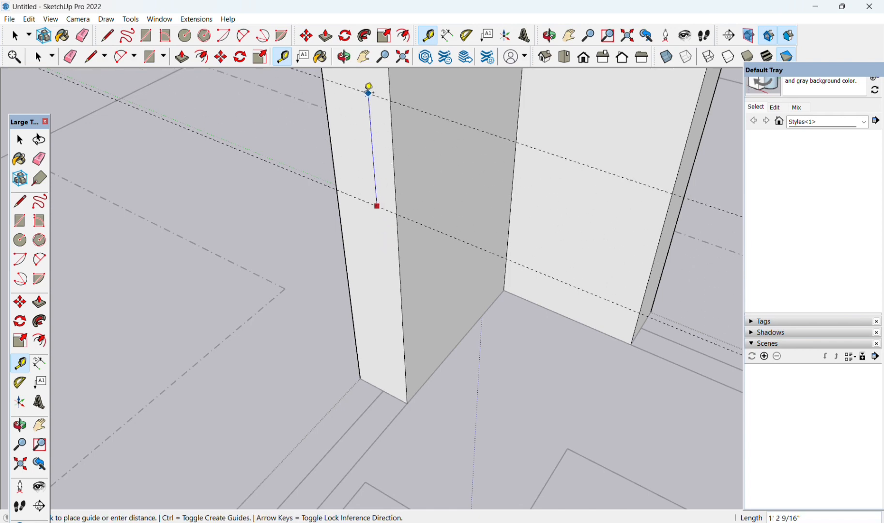
middle_drag(368, 90, 355, 273)
scroll(356, 242, down, 3)
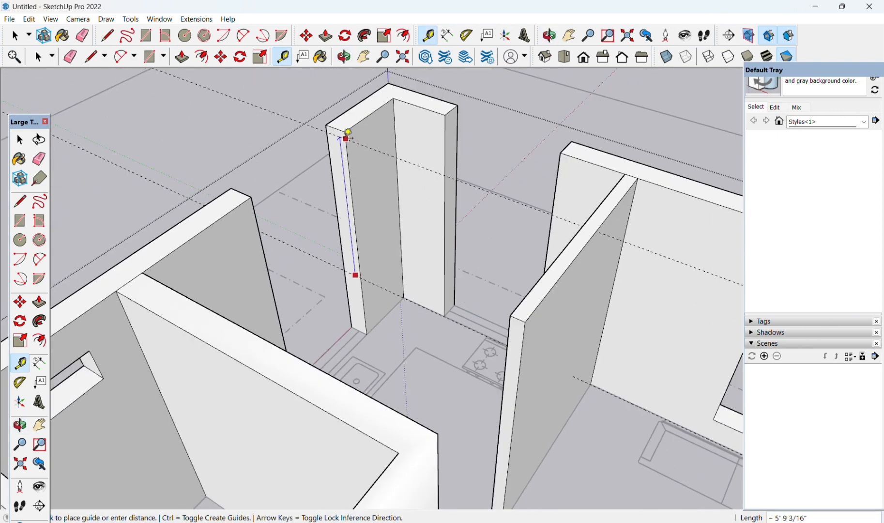
key(space)
key(t)
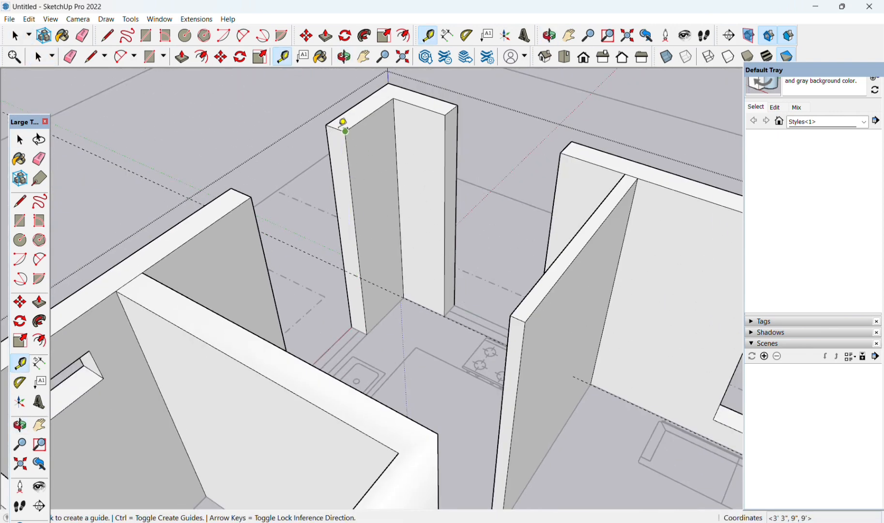
click(336, 127)
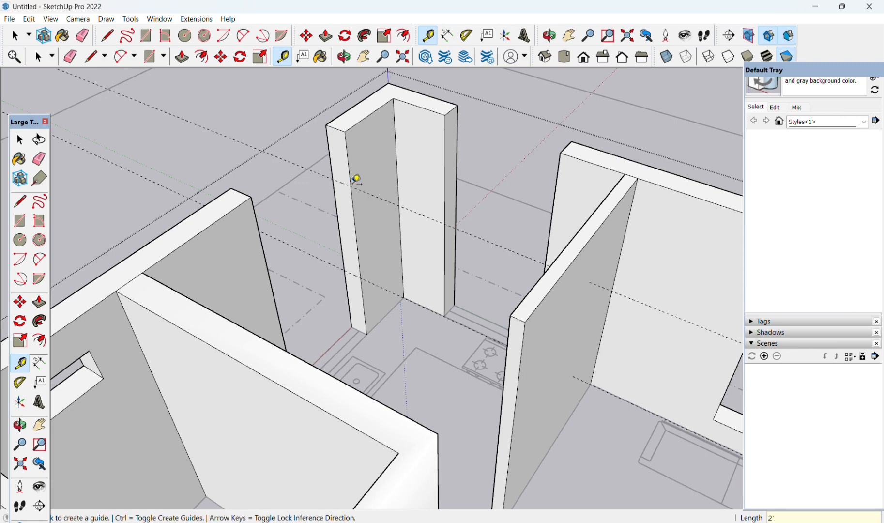
Draw 9" lines along the lower and upper guides across the corner wall's end face at the sink opening
key(l)
scroll(353, 273, up, 2)
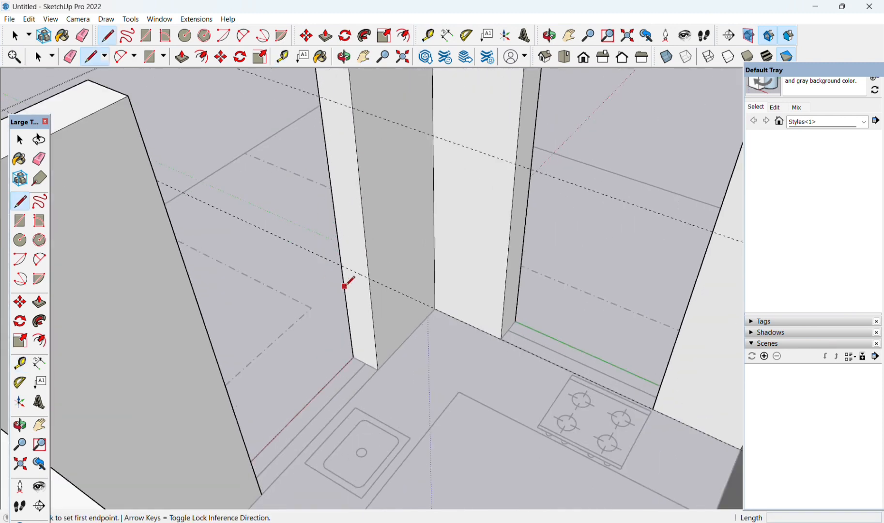
click(342, 265)
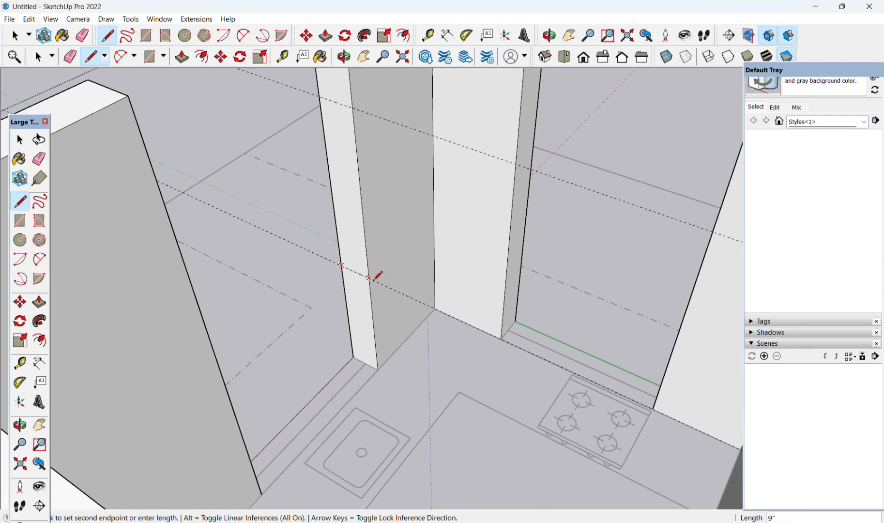
key(Escape)
click(320, 96)
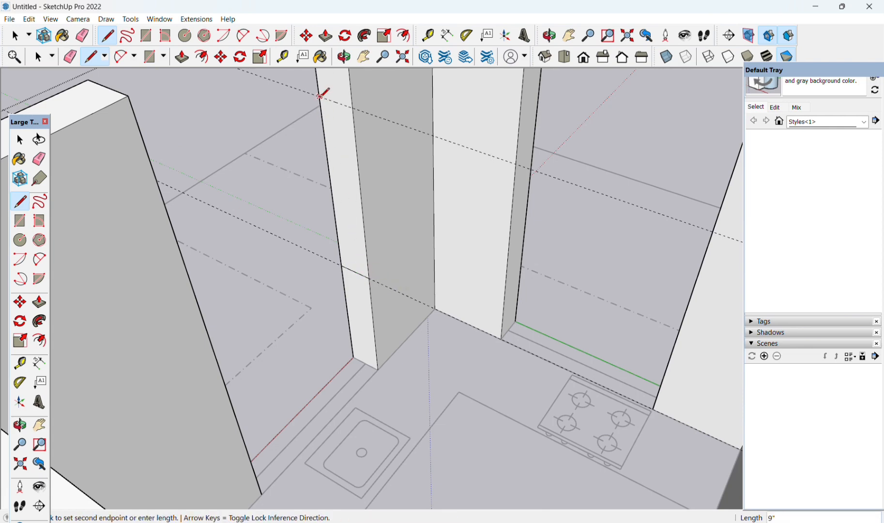
Place a guide 3' above the base edge of the kitchen corner wall's end face beside the stove opening
middle_drag(479, 112, 495, 172)
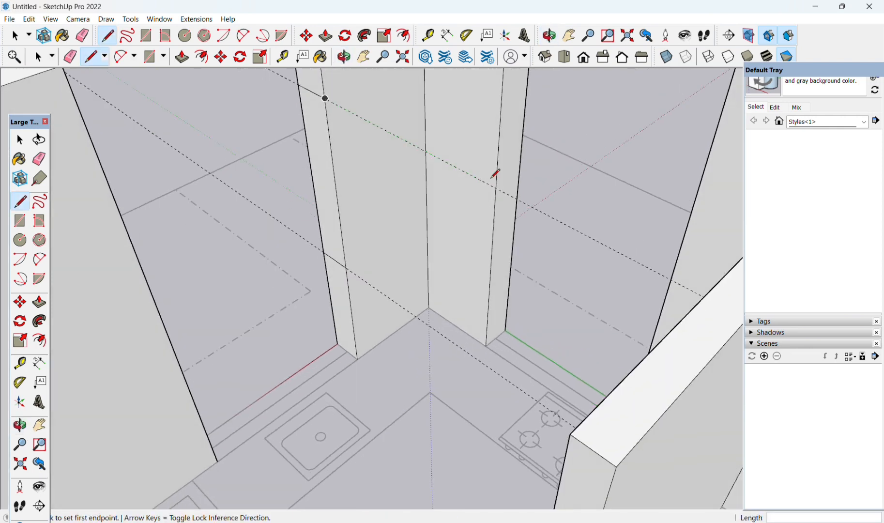
scroll(520, 351, up, 2)
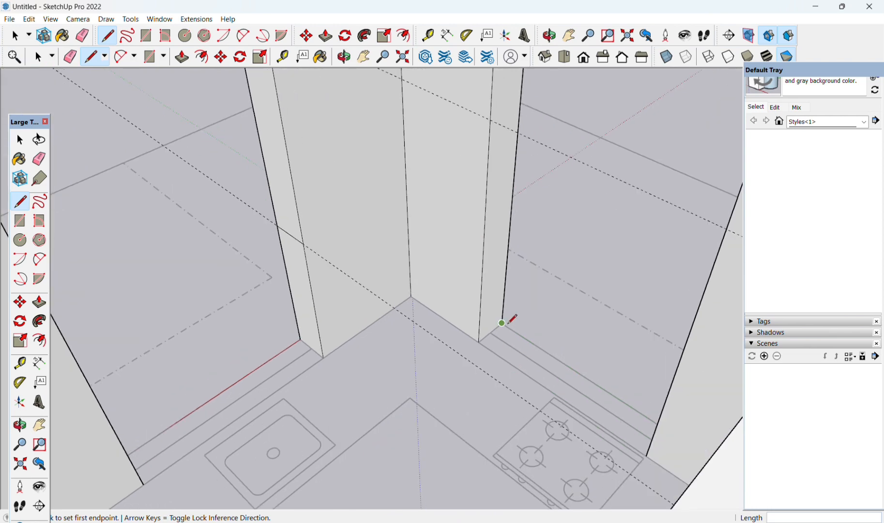
key(t)
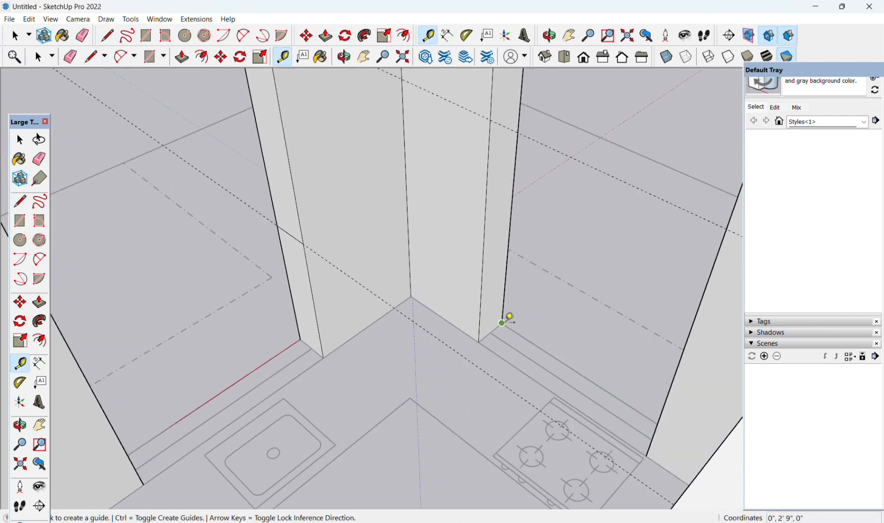
click(490, 332)
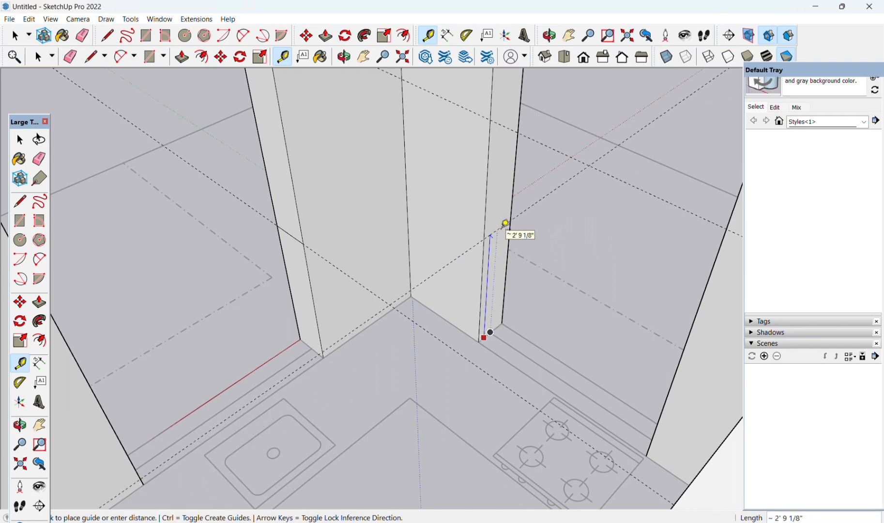
text(3')
key(Return)
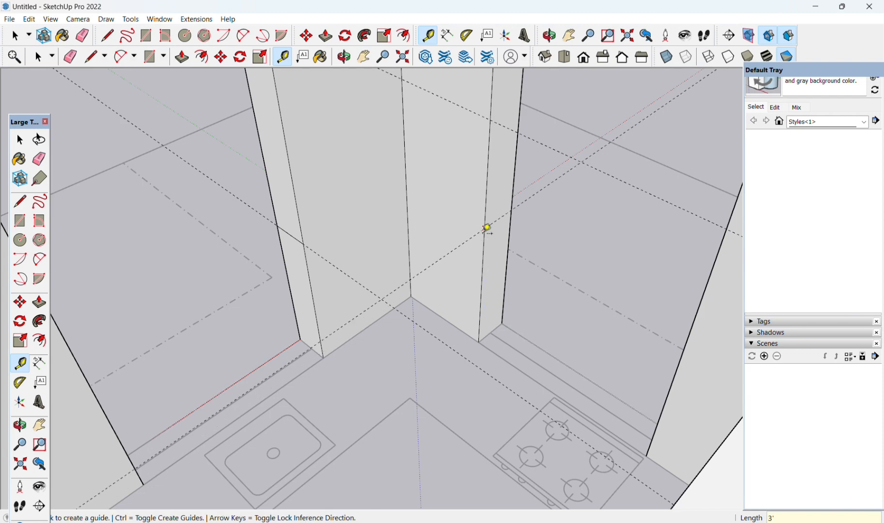
Place a second guide 2' below the top edge of the corner wall's end face at the stove opening
scroll(467, 303, down, 3)
middle_drag(475, 283, 444, 434)
scroll(456, 279, down, 1)
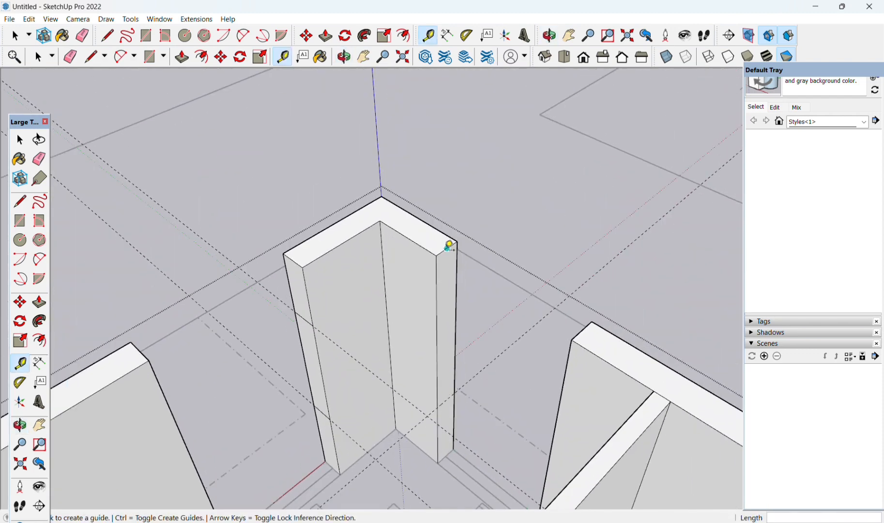
click(447, 248)
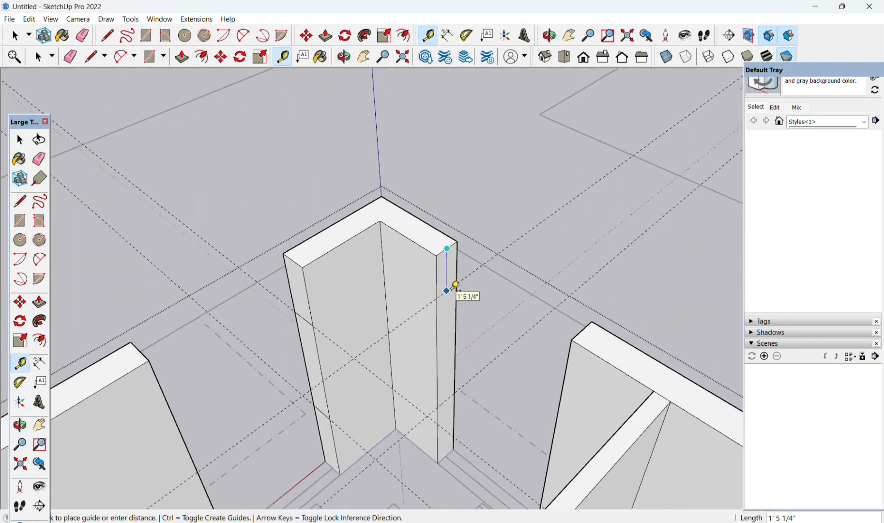
text(2')
key(Return)
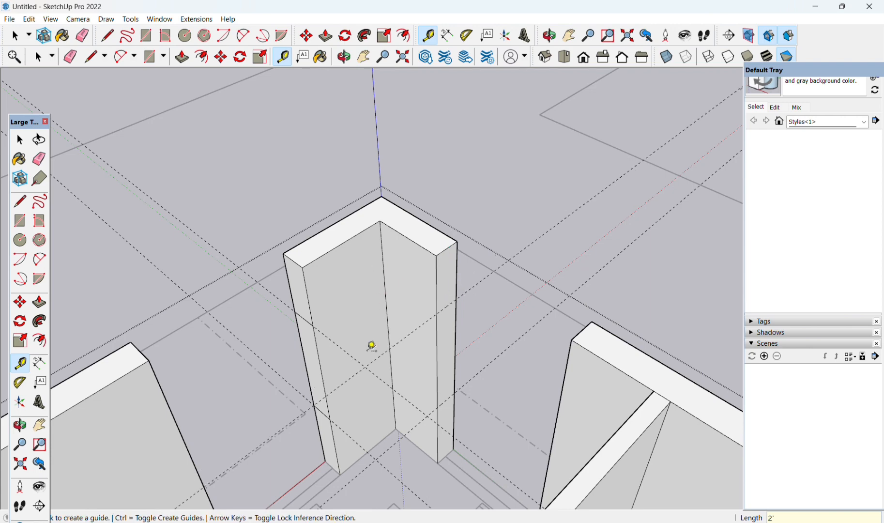
Draw 9" lines along the upper and lower guides across the corner wall's end face at the stove opening
scroll(360, 366, up, 2)
middle_drag(347, 378, 488, 328)
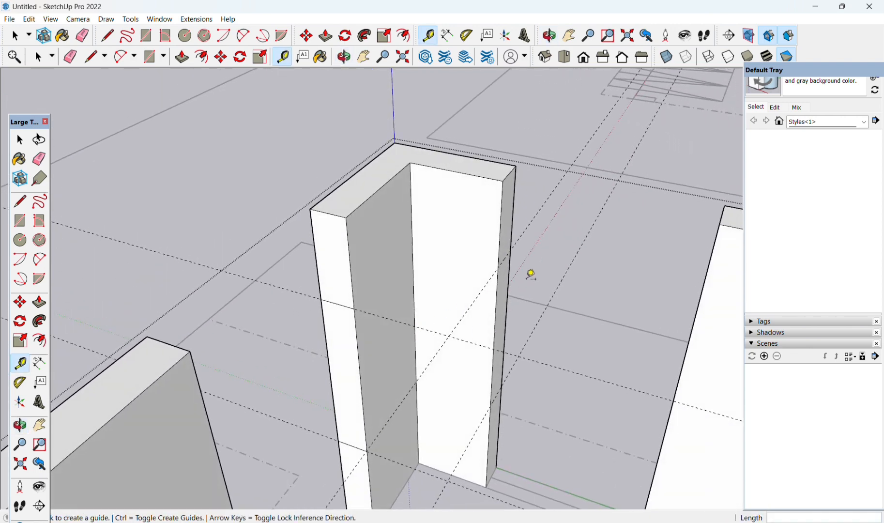
middle_drag(531, 274, 452, 292)
key(l)
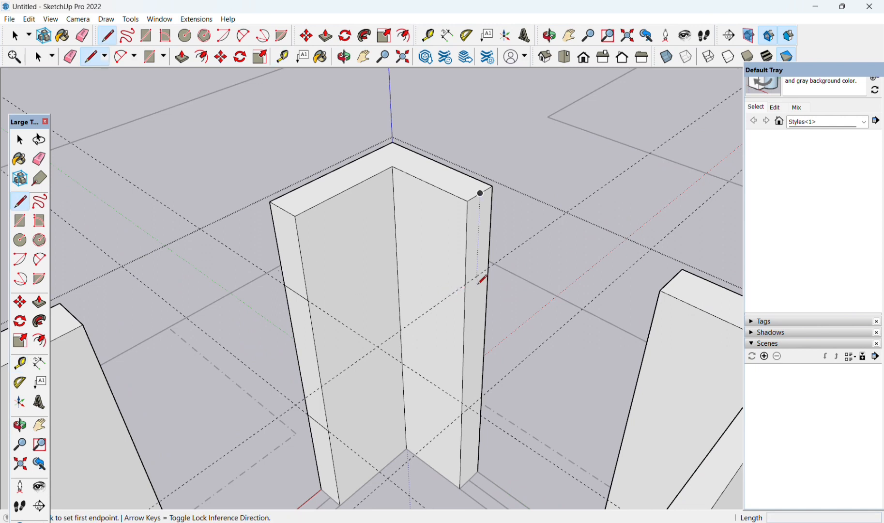
click(465, 283)
click(492, 262)
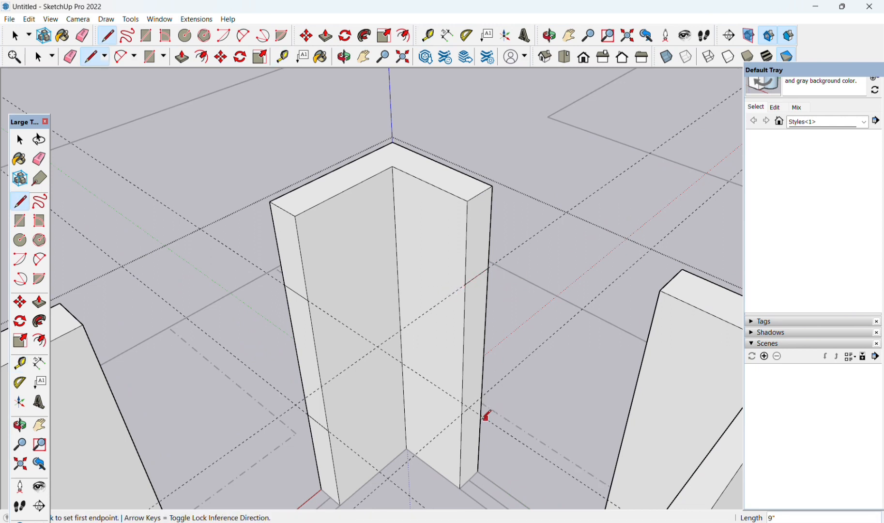
click(461, 413)
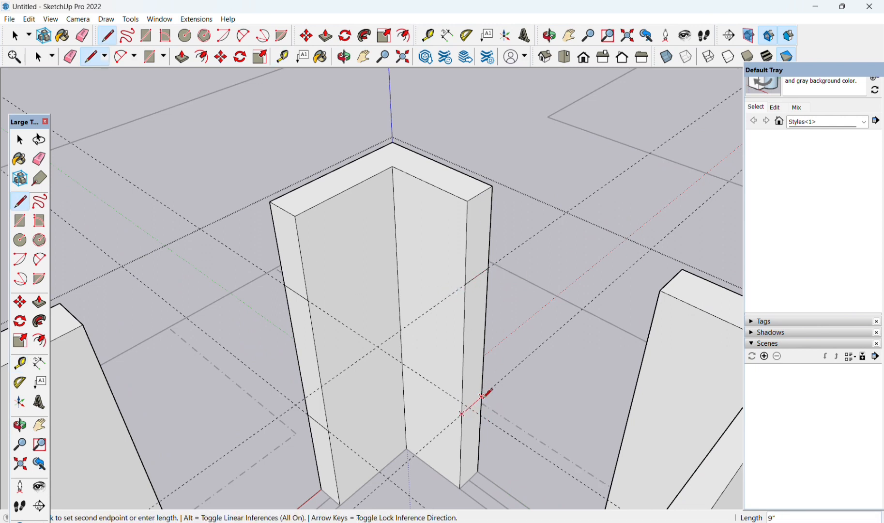
click(482, 395)
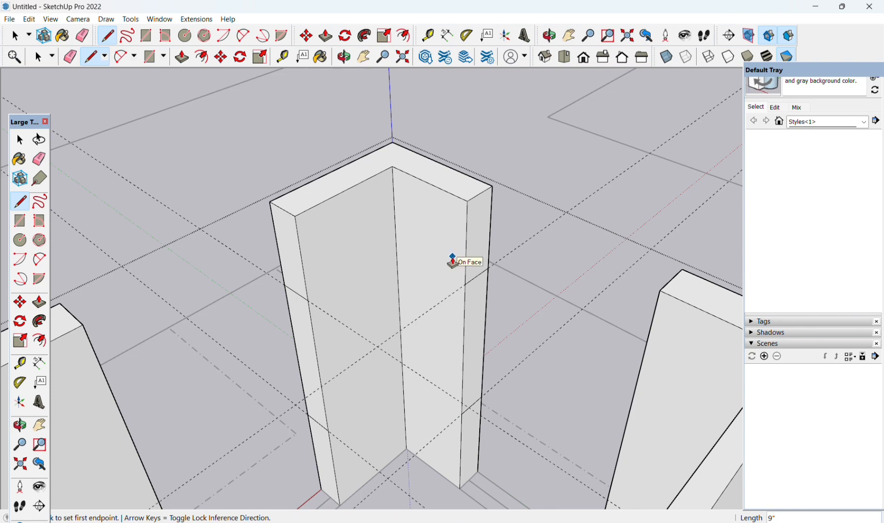
Push/Pull the upper and lower end-face sections 4' across the stove opening to form its window lintel and sill wall
key(p)
click(482, 250)
click(607, 366)
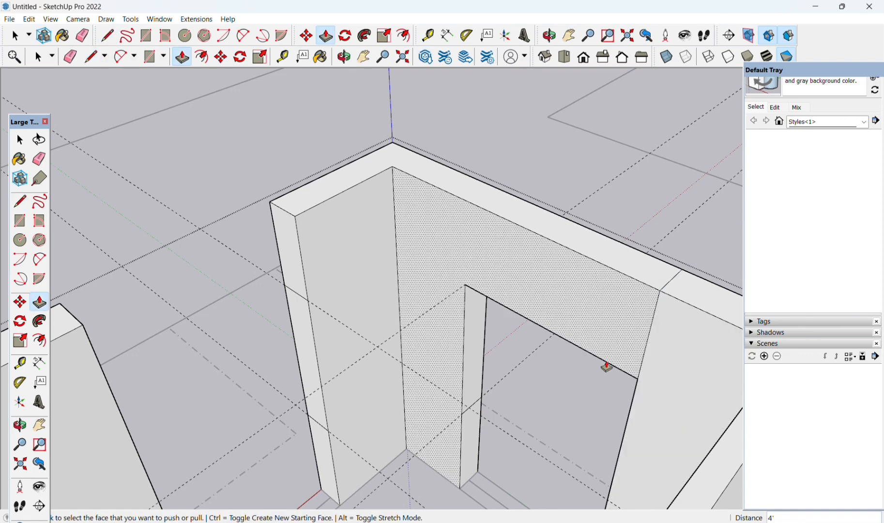
click(469, 442)
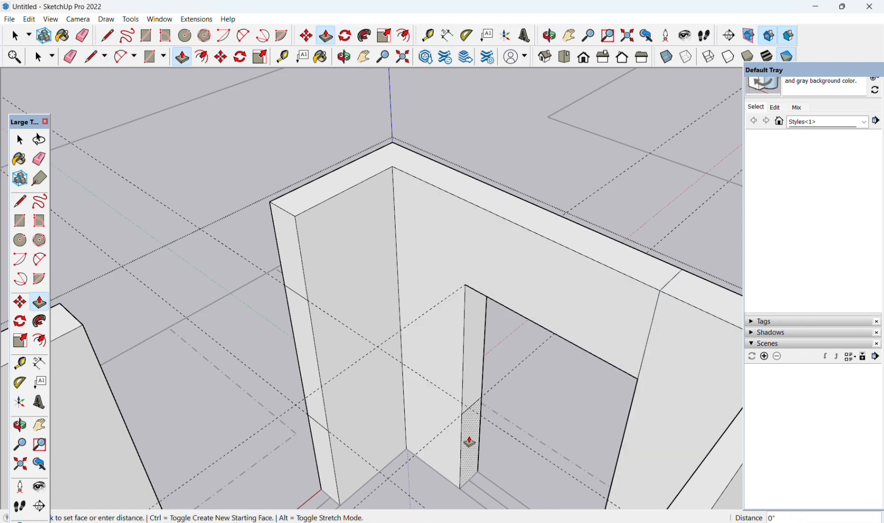
click(614, 490)
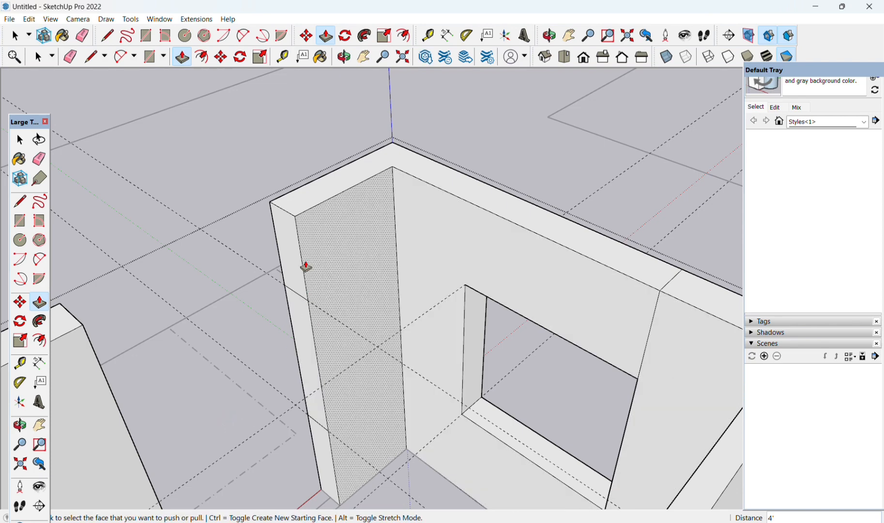
Push/Pull the upper and lower end-face sections 4' across the sink opening to form its window lintel and sill wall
middle_drag(254, 297, 294, 235)
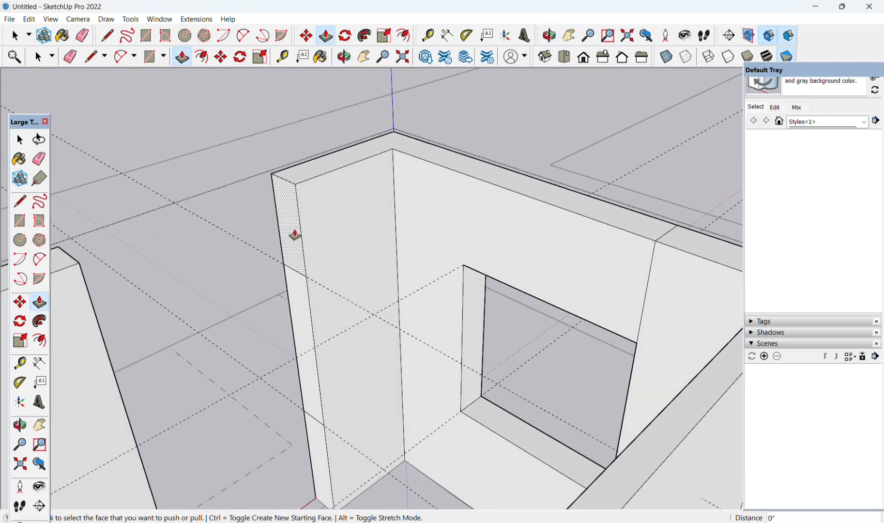
click(294, 234)
click(102, 331)
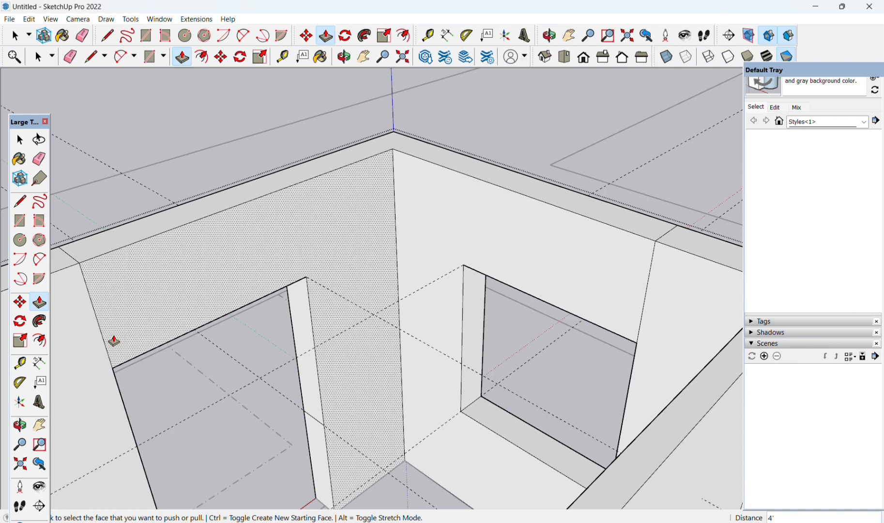
click(310, 466)
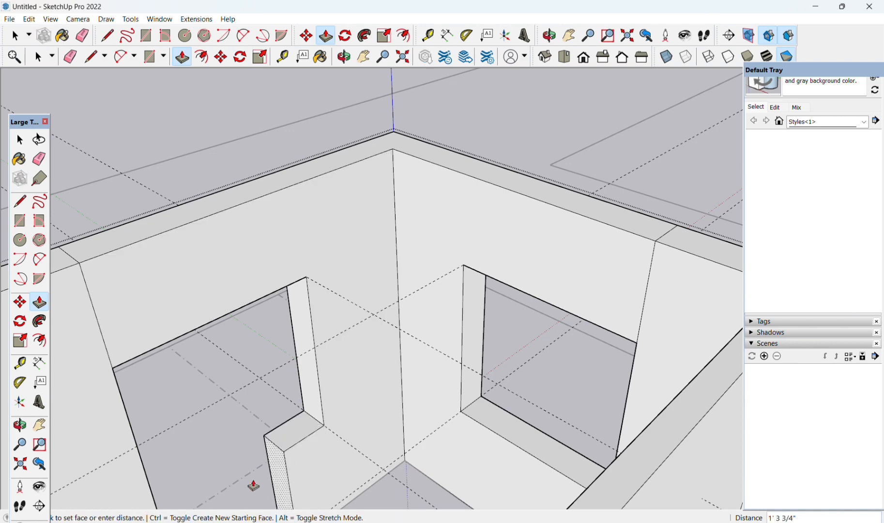
click(150, 503)
middle_drag(148, 497, 204, 449)
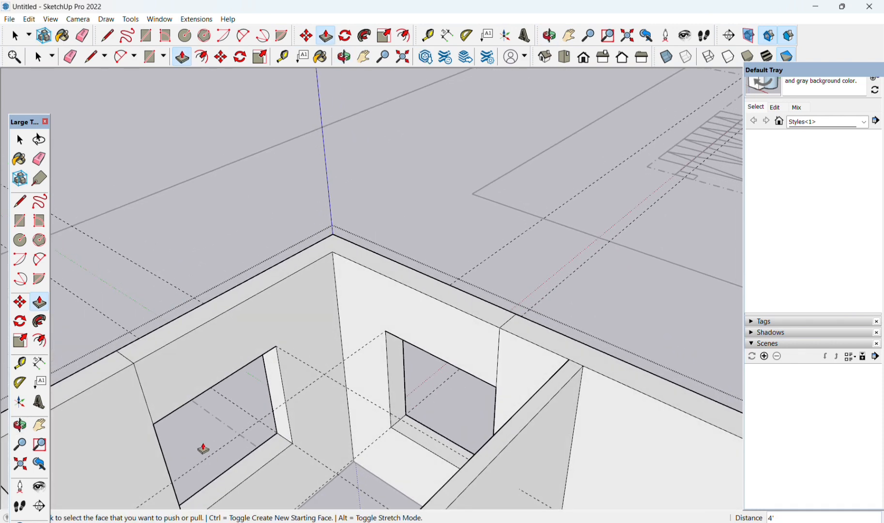
Erase the guides around the kitchen corner and the leftover seams on the inner wall faces and wall tops beside both windows
key(e)
click(142, 388)
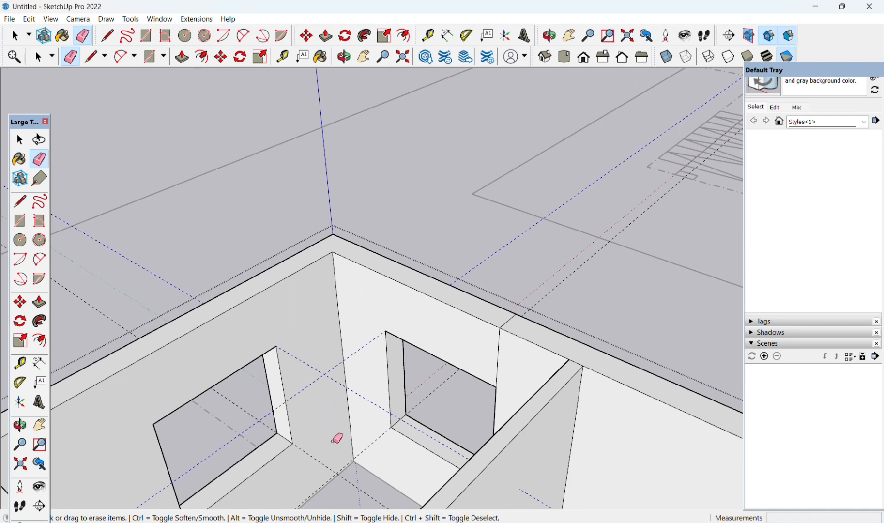
key(ctrl+z)
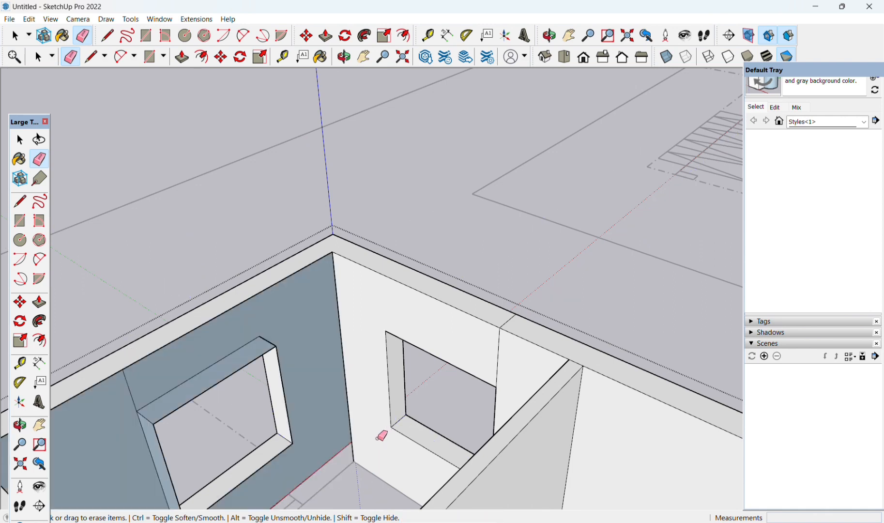
key(ctrl+y)
drag(320, 354, 325, 396)
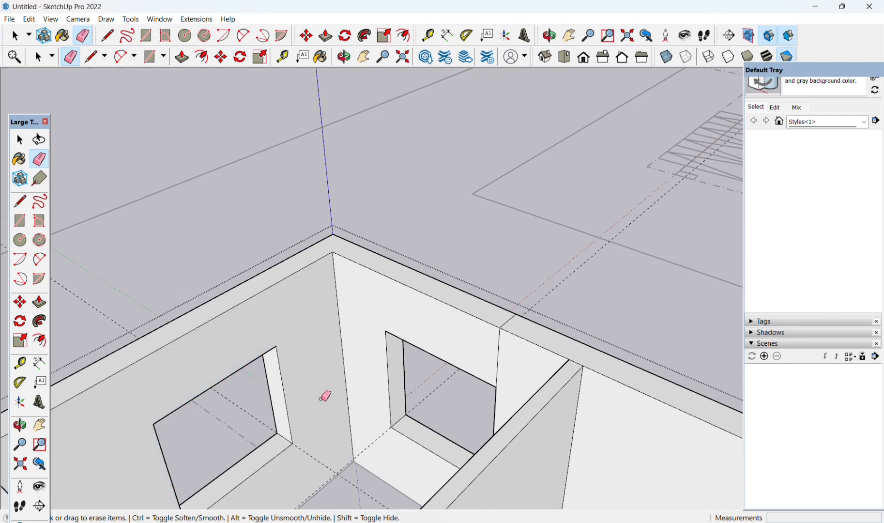
scroll(351, 457, up, 3)
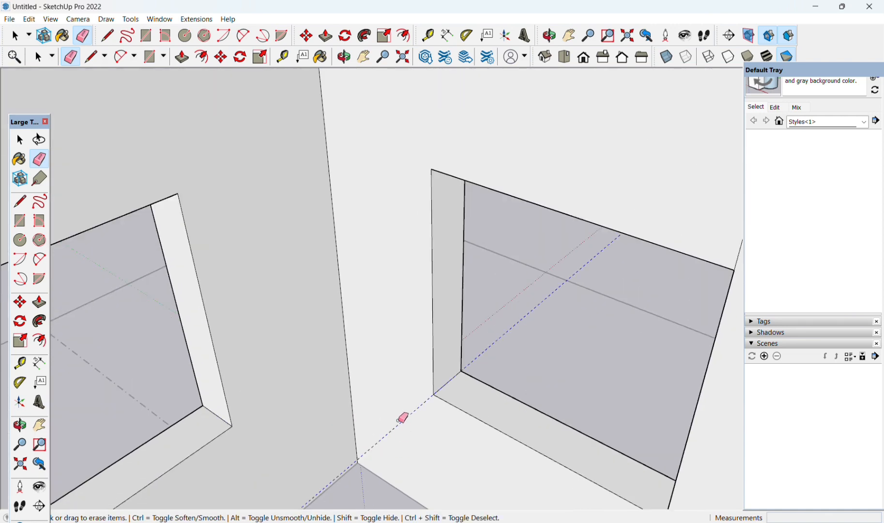
scroll(401, 418, down, 5)
middle_drag(354, 438, 327, 420)
scroll(418, 359, up, 4)
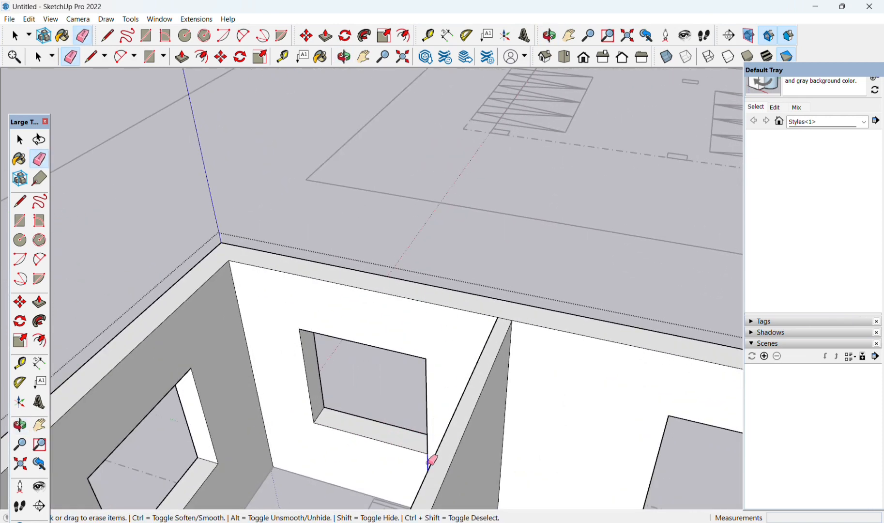
Erase the leftover vertical seams on the outer kitchen walls beside both windows and close the wall group
scroll(430, 460, down, 3)
middle_drag(339, 420, 560, 297)
scroll(527, 385, down, 4)
scroll(527, 392, up, 3)
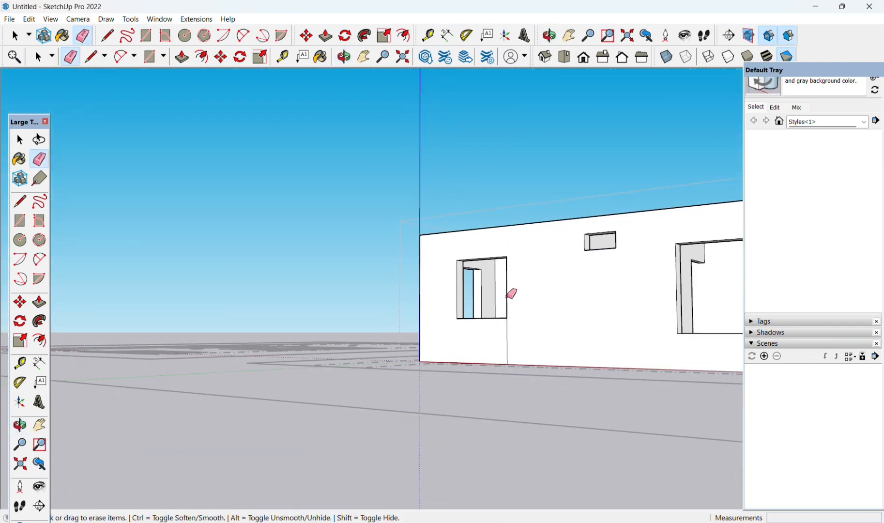
middle_drag(402, 304, 266, 337)
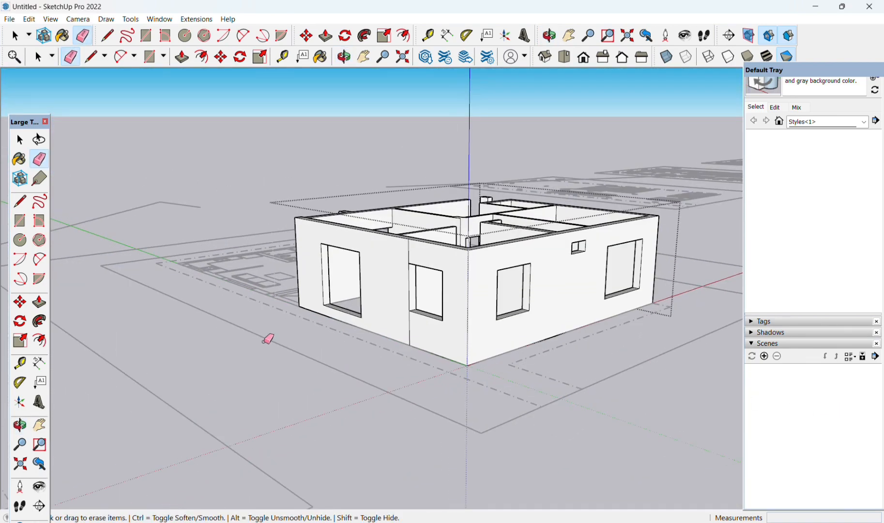
scroll(428, 306, up, 3)
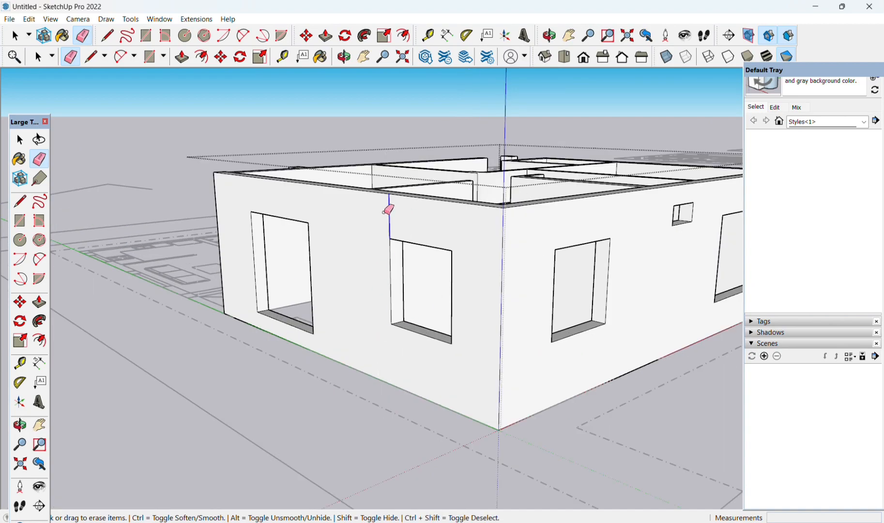
mouse_move(388, 197)
middle_down()
mouse_move(455, 327)
mouse_move(685, 404)
middle_up()
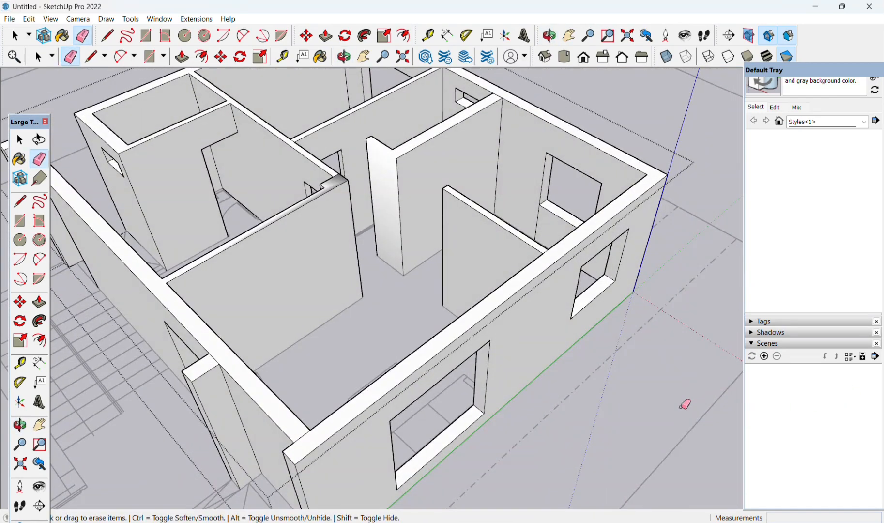
key(space)
click(648, 395)
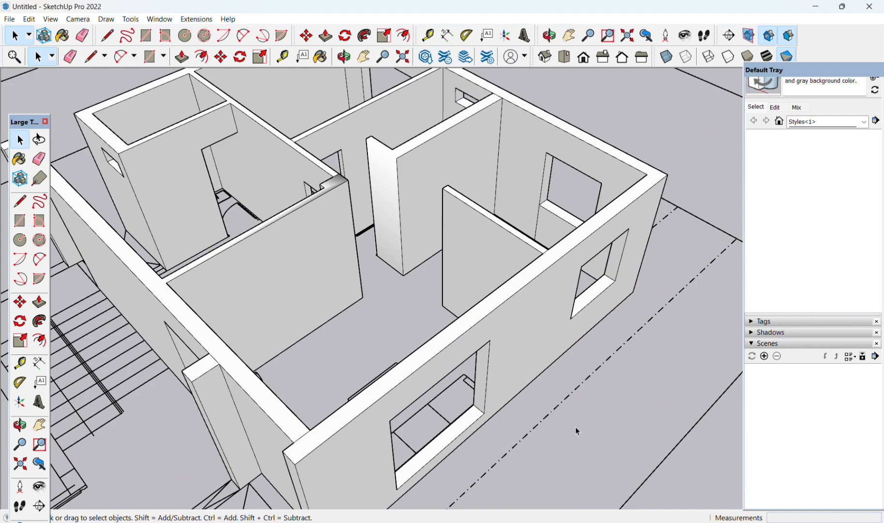
Examine the finished walls, door openings and wall ends around the hallway and bathroom from above and below
middle_drag(599, 426, 716, 261)
middle_drag(245, 310, 496, 370)
middle_drag(477, 297, 615, 466)
scroll(551, 152, up, 2)
scroll(512, 200, up, 3)
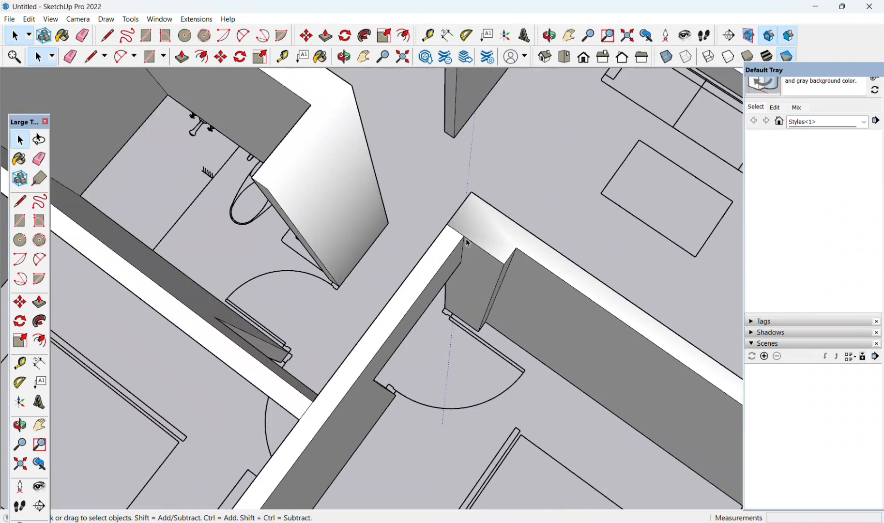
scroll(511, 277, down, 3)
middle_drag(312, 247, 493, 118)
scroll(455, 145, up, 3)
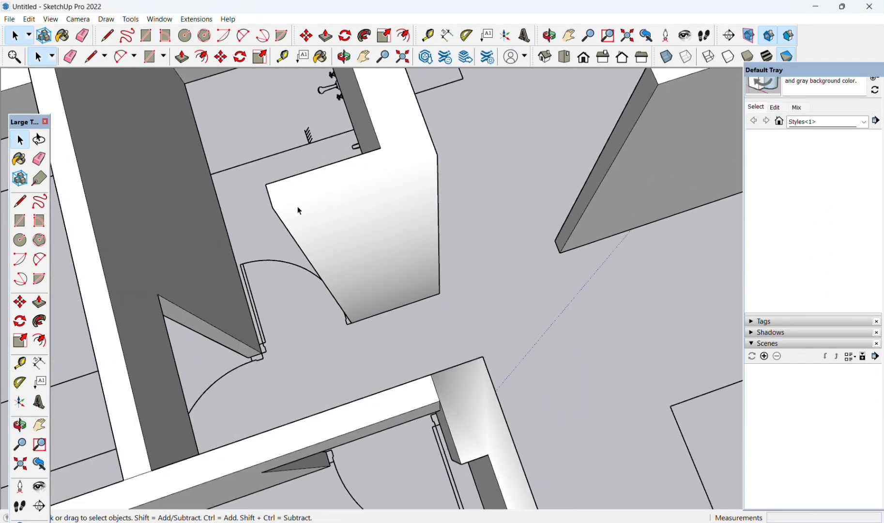
scroll(299, 211, down, 3)
middle_drag(396, 242, 554, 156)
scroll(543, 271, up, 2)
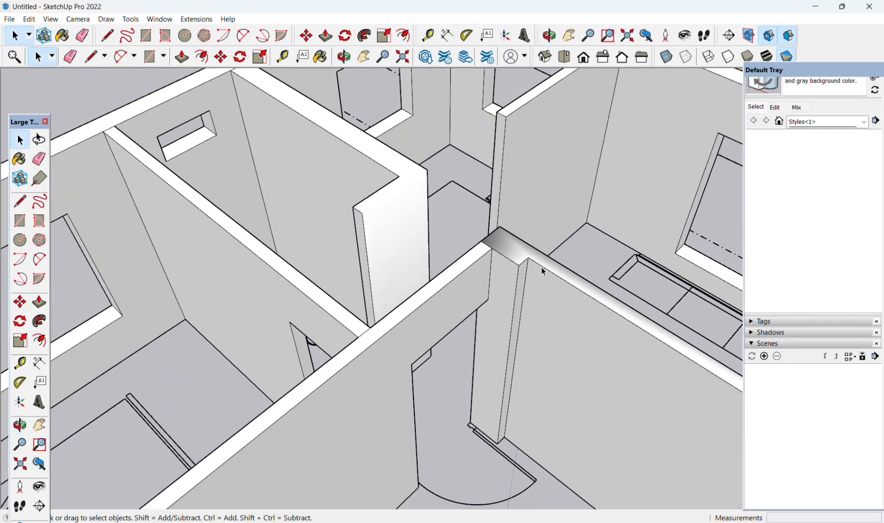
scroll(541, 266, down, 6)
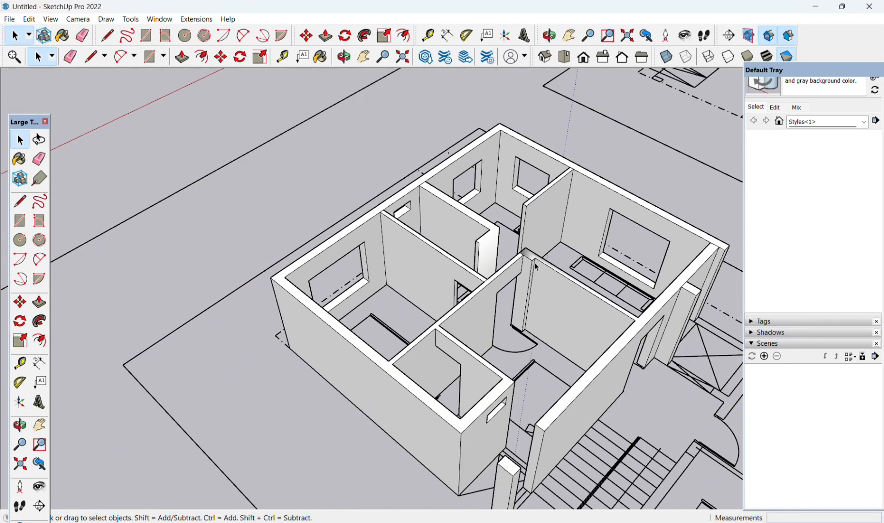
middle_drag(387, 382, 346, 109)
scroll(412, 369, up, 2)
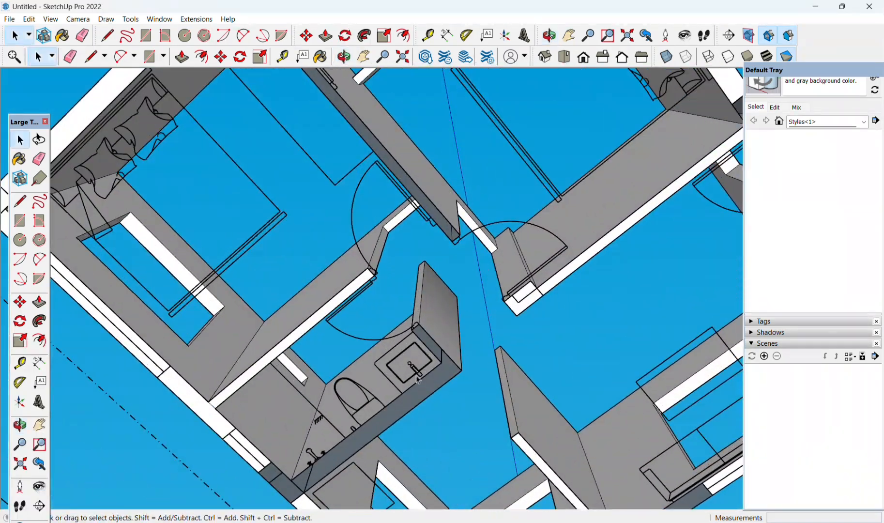
Cap the open underside of the outer wall next to the kitchen partition with a 4' 7 1/2" by 9" rectangle and reverse its face
middle_drag(412, 369, 398, 276)
key(space)
scroll(398, 277, down, 3)
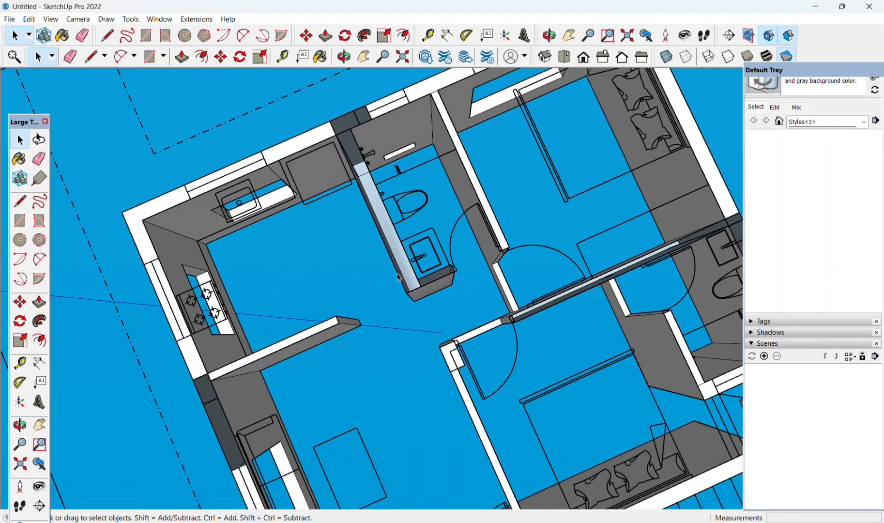
middle_drag(175, 410, 213, 299)
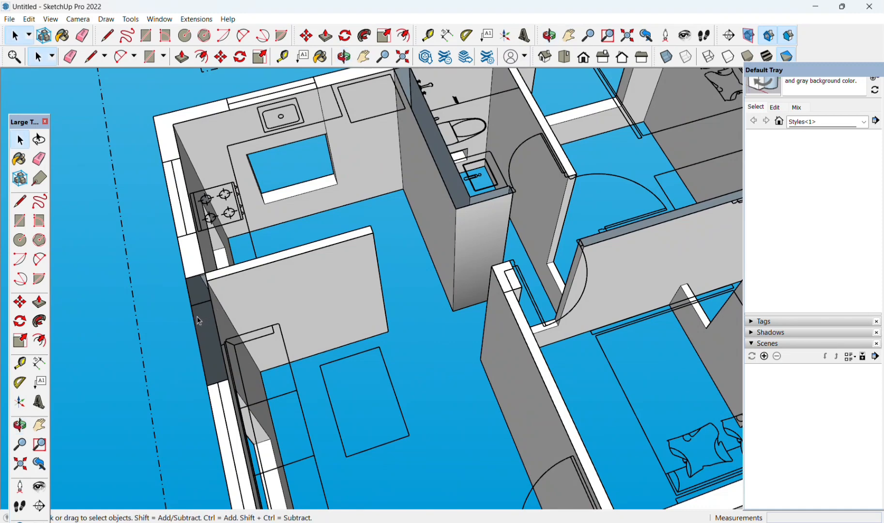
key(r)
click(186, 279)
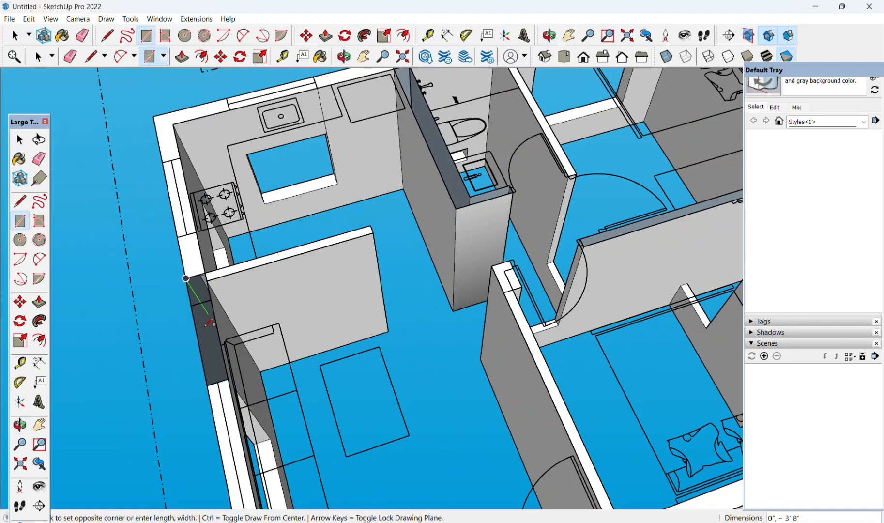
click(228, 377)
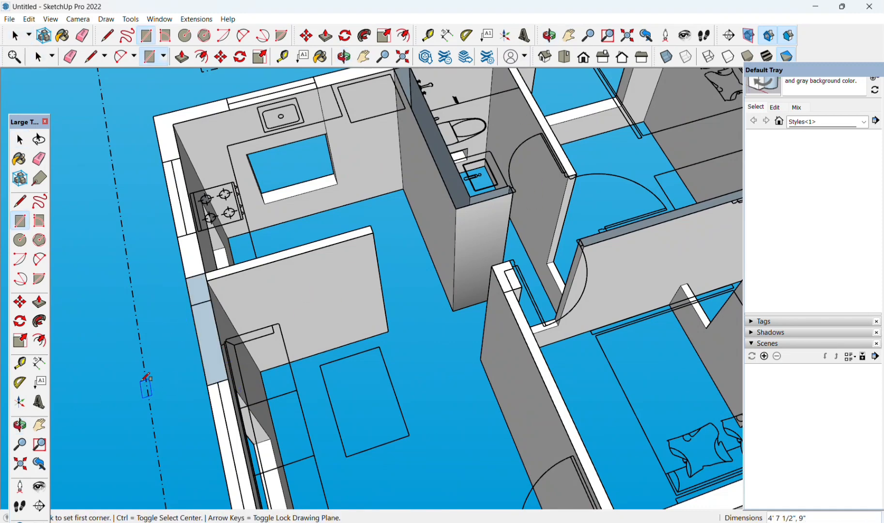
key(space)
right_click(205, 354)
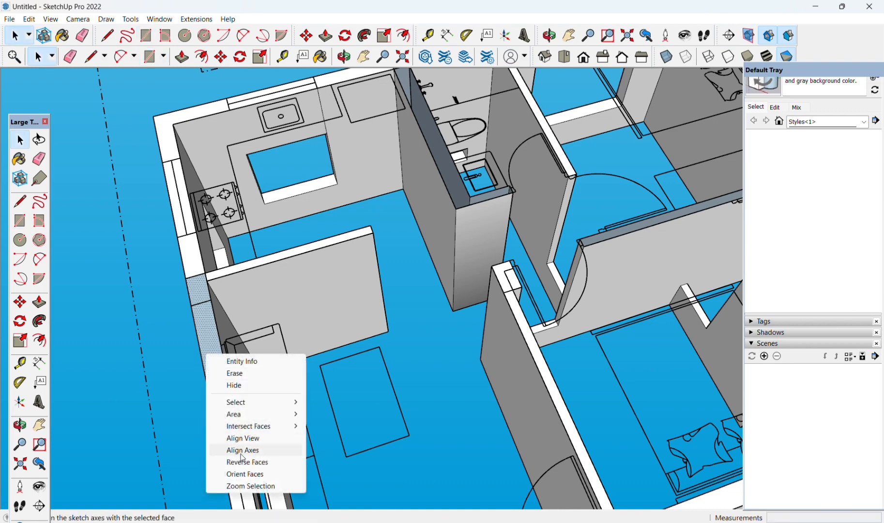
click(246, 463)
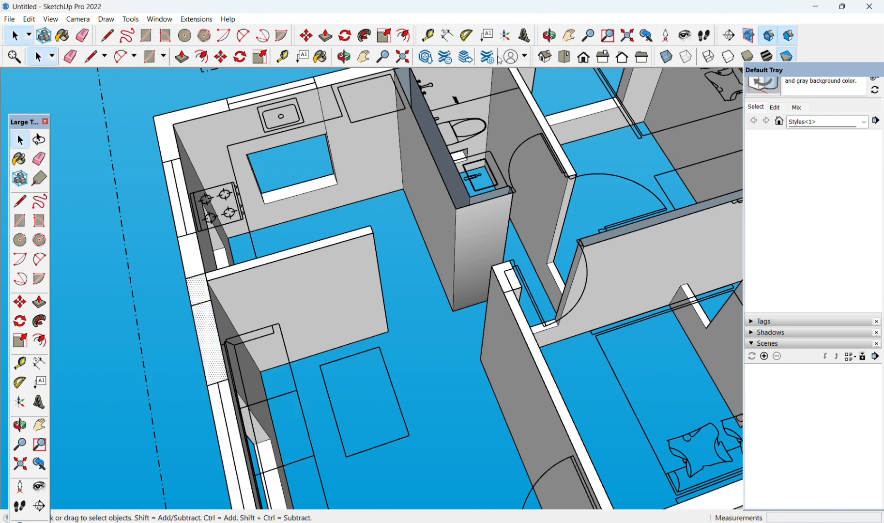
Draw rectangles closing the undersides of the outer wall at the bathroom, the kitchen-bathroom partition and its 1' 9" by 4 1/2" return
shift+middle_drag(448, 109, 365, 281)
key(r)
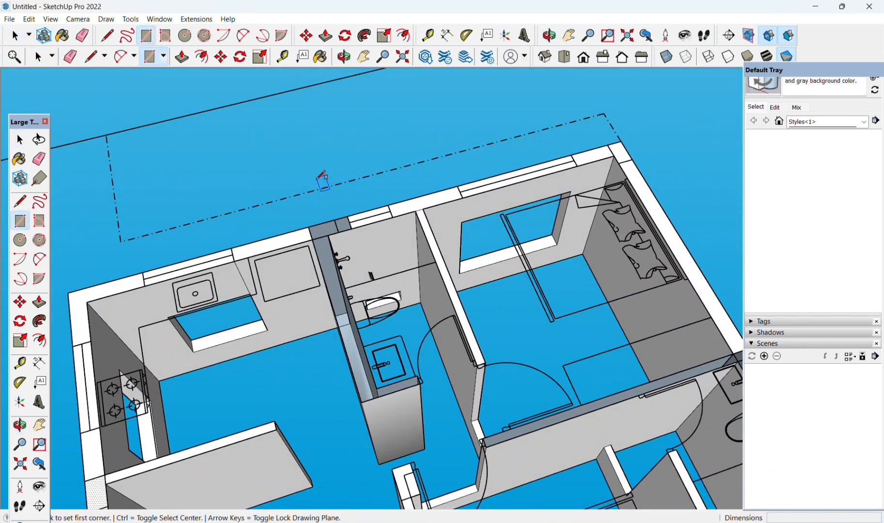
scroll(357, 216, up, 3)
click(366, 221)
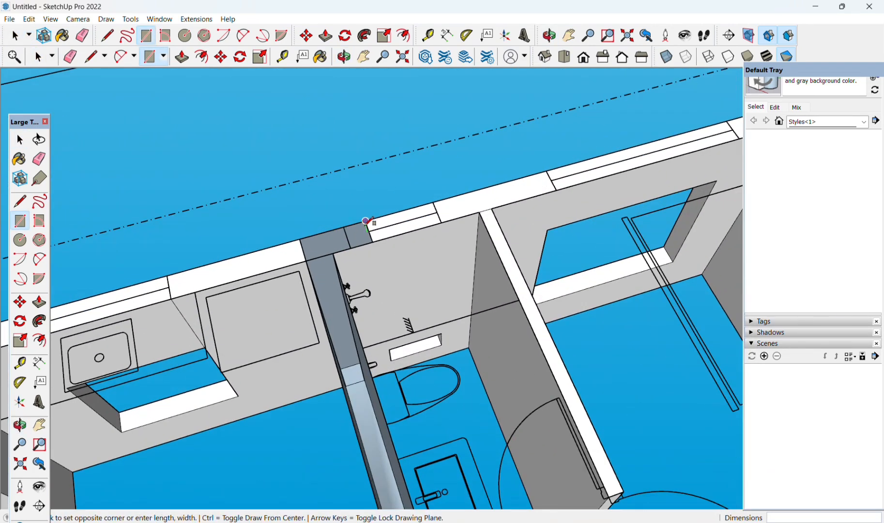
click(306, 261)
click(333, 253)
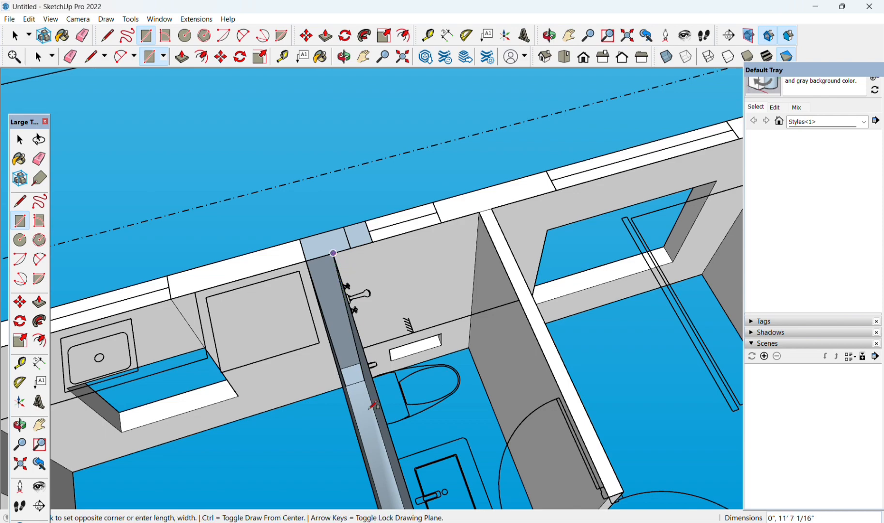
scroll(372, 405, down, 5)
scroll(402, 438, up, 2)
shift+middle_drag(406, 455, 361, 371)
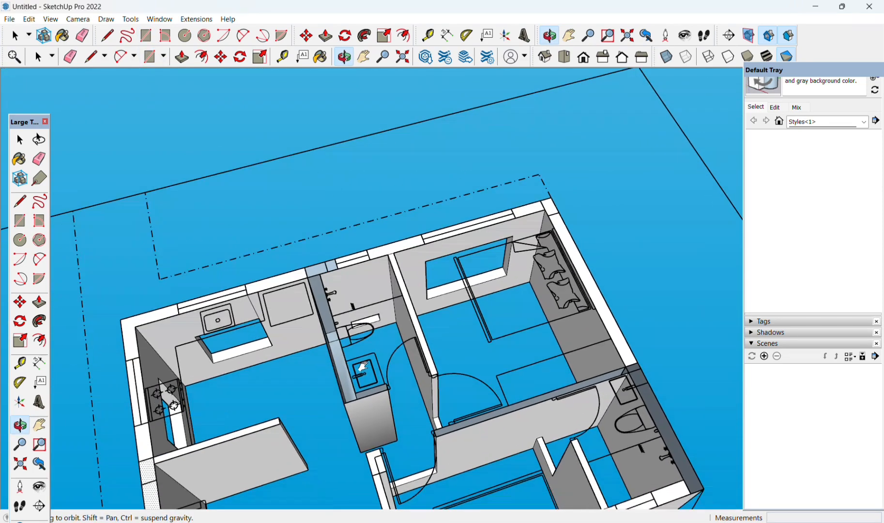
scroll(357, 404, up, 5)
click(323, 386)
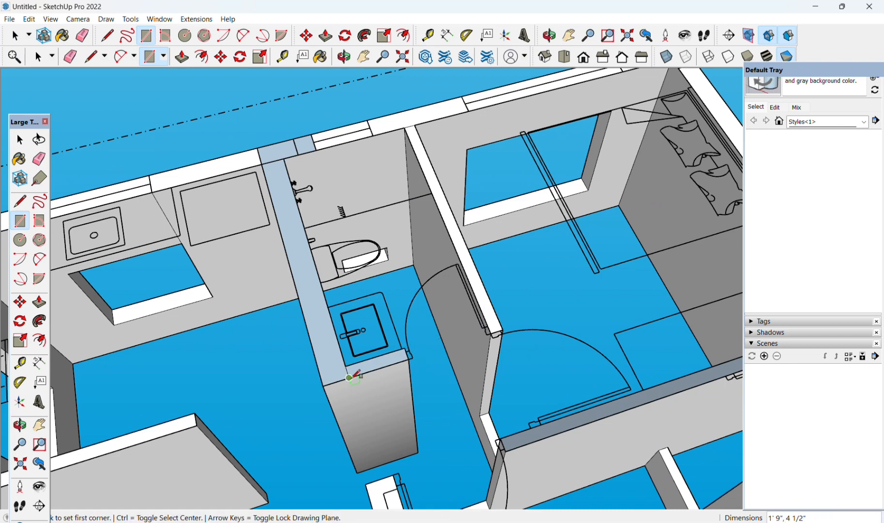
Reverse the new underside faces of the outer wall, the kitchen-bathroom partition and its short return
key(space)
right_click(270, 156)
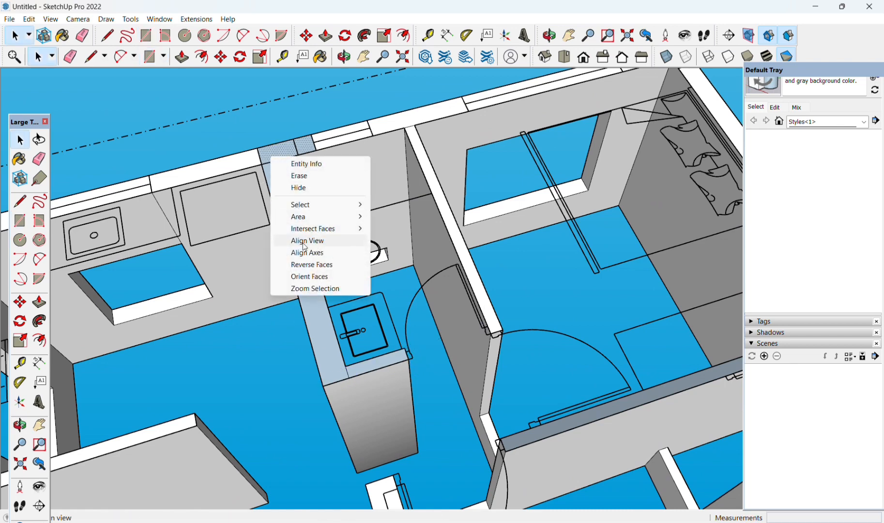
click(310, 266)
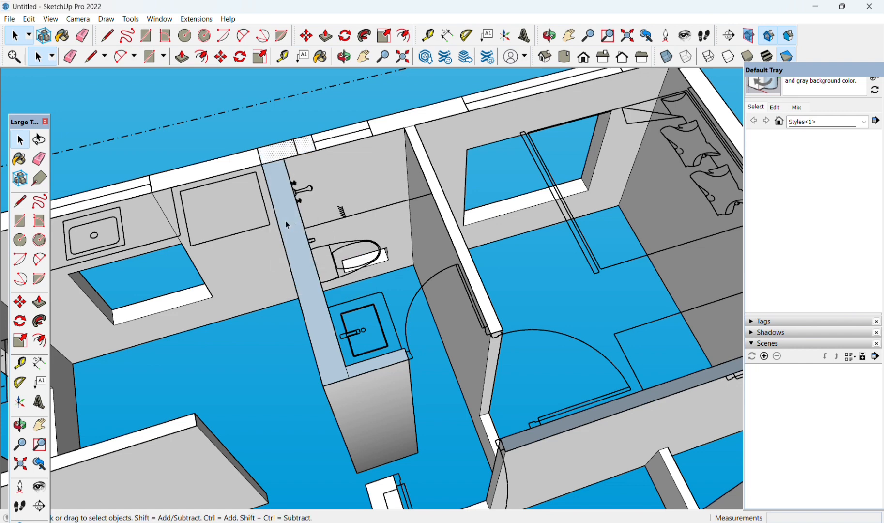
right_click(286, 220)
click(320, 328)
right_click(376, 366)
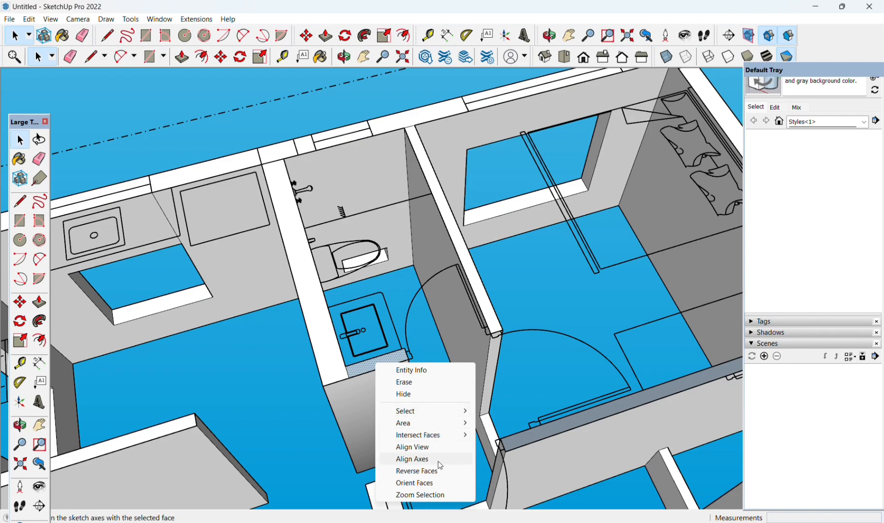
click(417, 470)
Cap the open underside of the outer wall along the second bathroom with a 7' 4 1/2" by 9" rectangle and reverse its face
middle_drag(380, 423, 451, 270)
scroll(439, 244, down, 4)
middle_drag(334, 290, 428, 72)
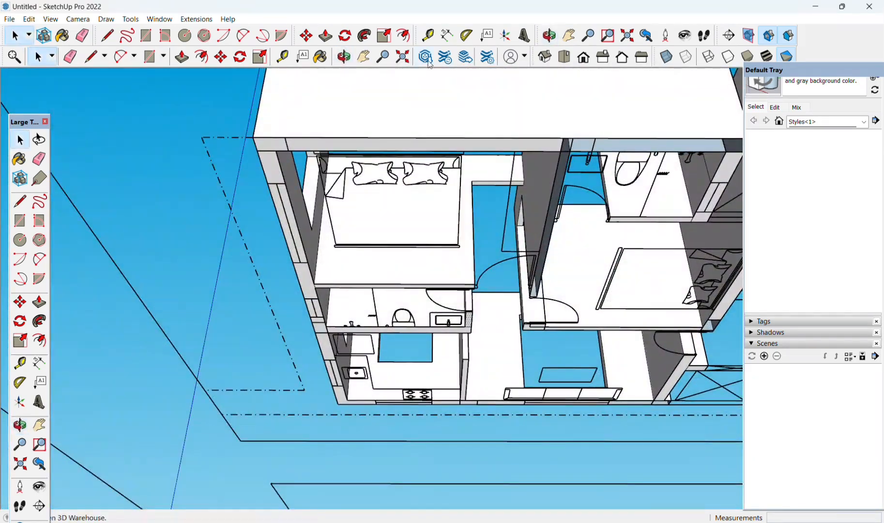
middle_drag(590, 162, 411, 159)
scroll(414, 151, up, 3)
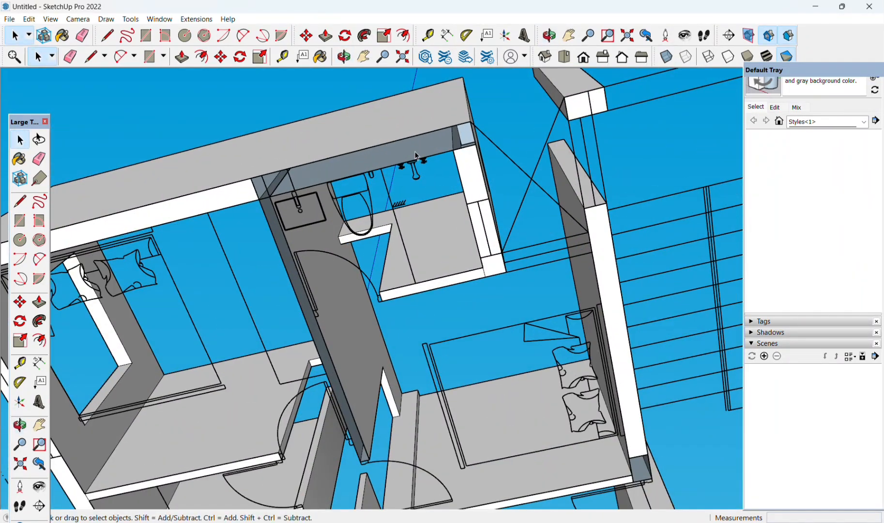
key(r)
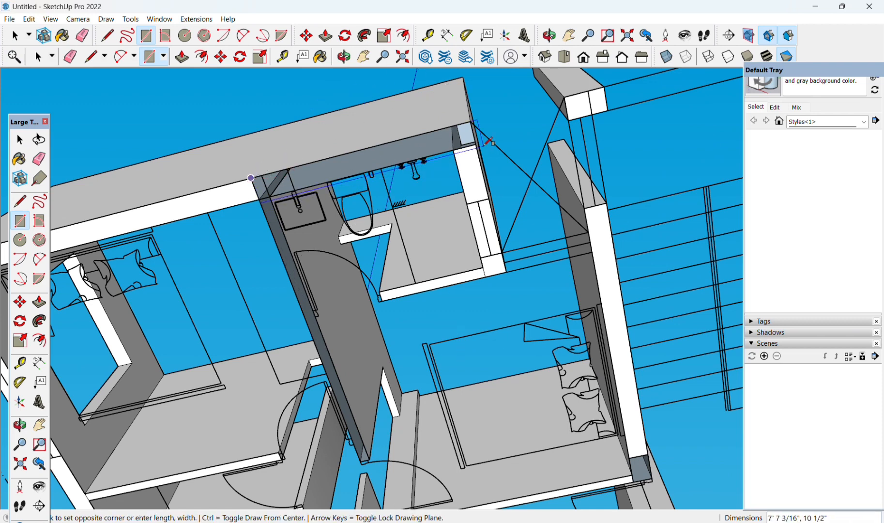
scroll(475, 143, up, 3)
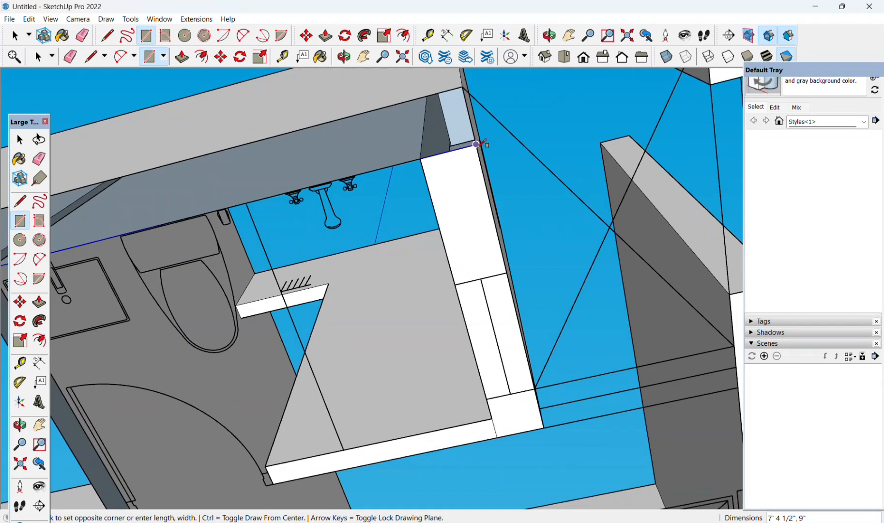
click(471, 129)
right_click(408, 132)
click(456, 252)
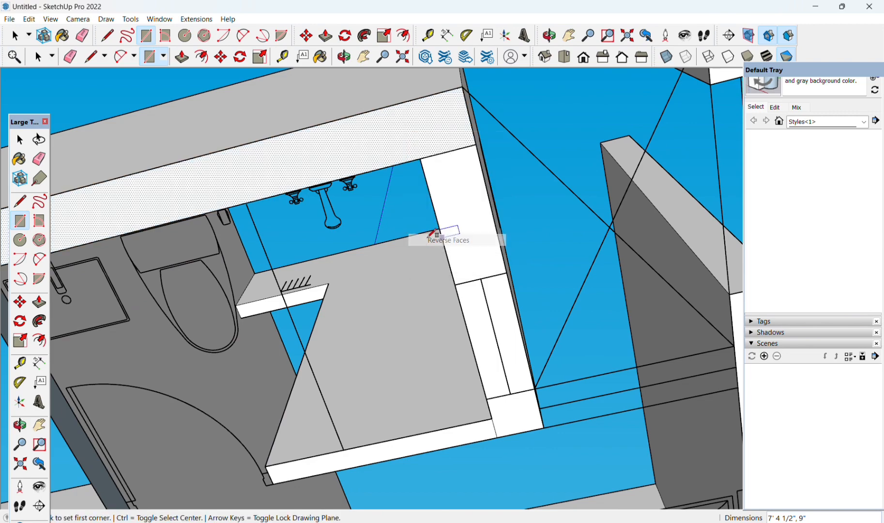
Close the underside of the long partition between the second bathroom and the neighbouring bedroom with an 11' 3" by 4 1/2" rectangle
mouse_move(434, 242)
middle_down()
mouse_move(375, 223)
mouse_move(346, 223)
mouse_move(345, 233)
middle_up()
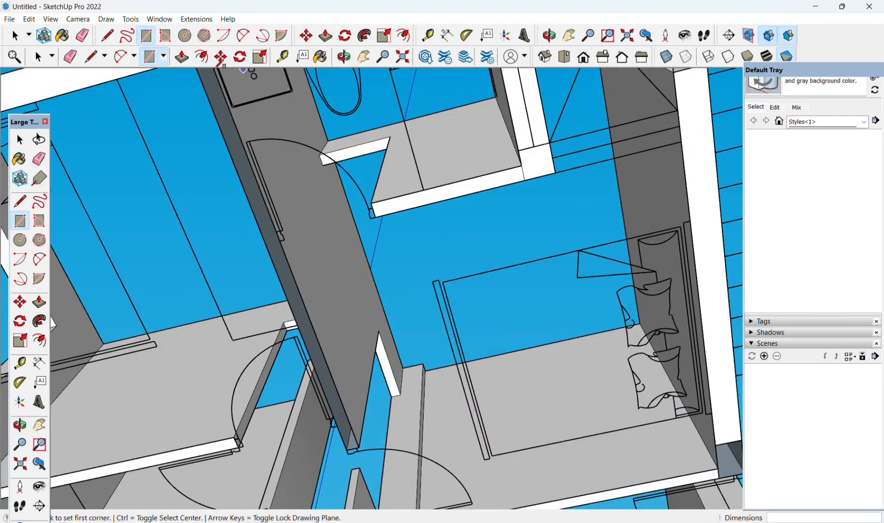
scroll(245, 140, down, 1)
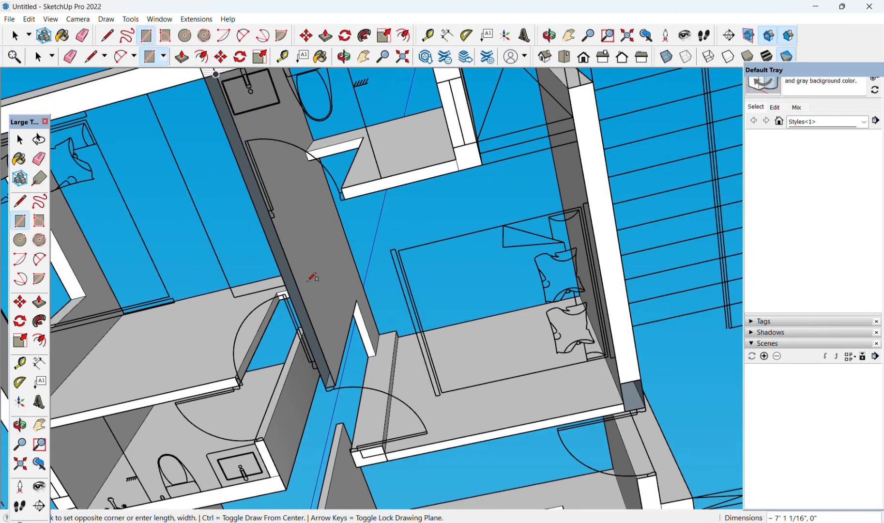
click(326, 387)
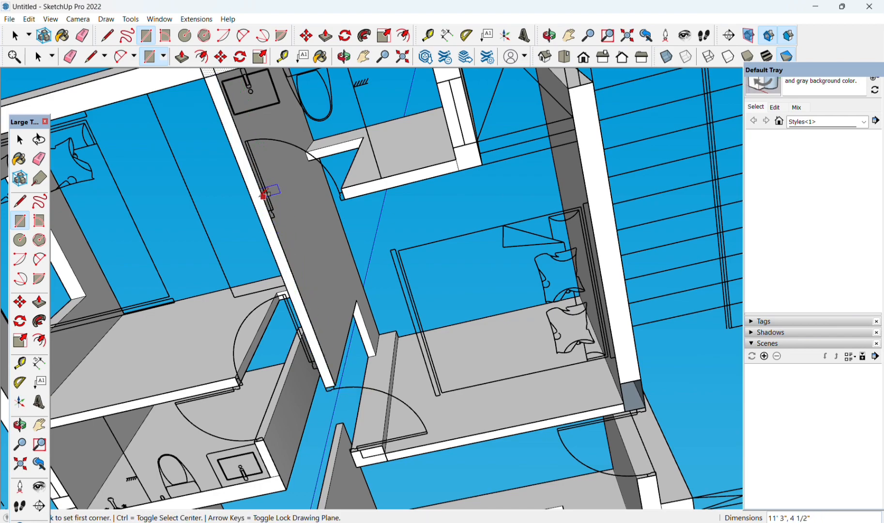
key(space)
Examine the wall undersides across the apartment and the wall tops and ends around the hallway door openings
scroll(179, 136, down, 5)
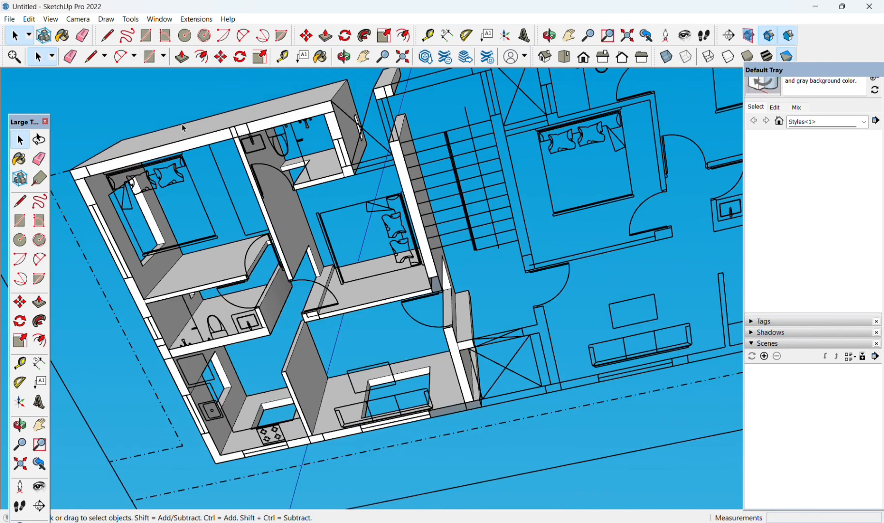
middle_drag(182, 127, 710, 292)
scroll(403, 312, up, 4)
middle_drag(403, 305, 654, 181)
scroll(350, 136, down, 4)
scroll(449, 230, up, 5)
middle_drag(245, 174, 655, 195)
scroll(657, 195, down, 1)
scroll(574, 221, up, 2)
scroll(564, 238, down, 1)
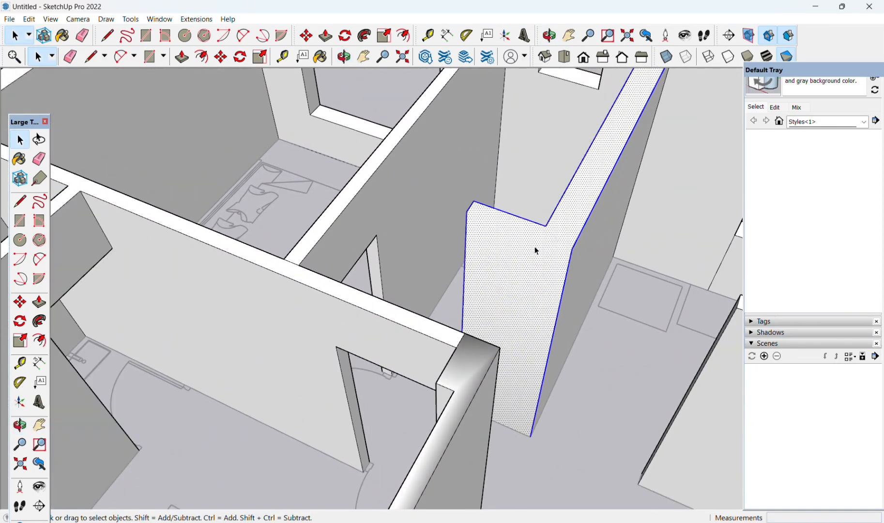